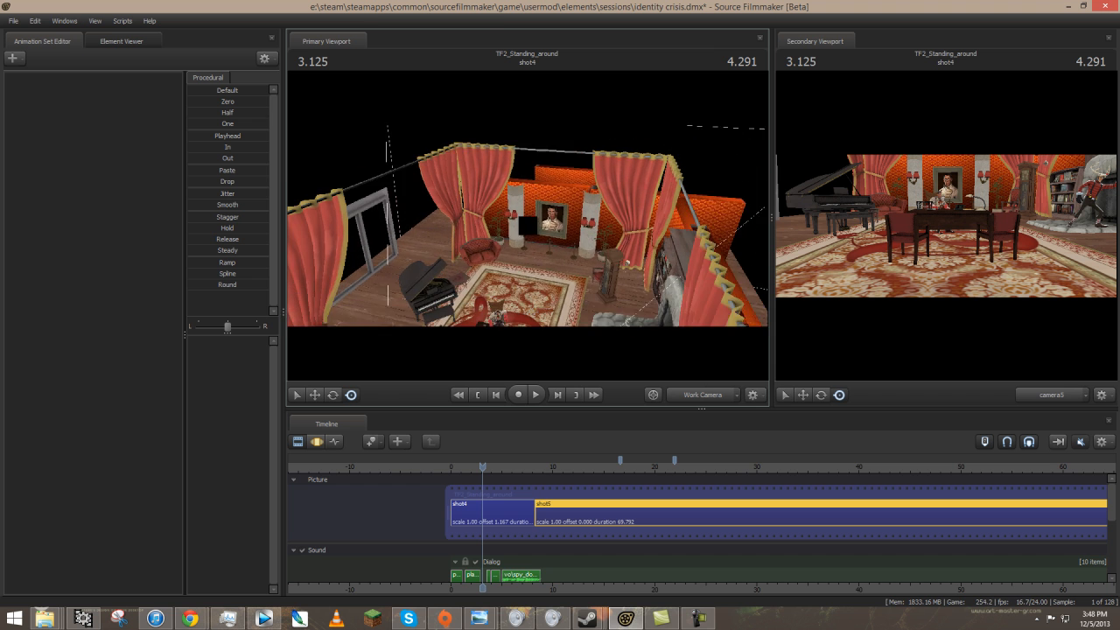
Examine the finished room set in shot4 from several angles with the work camera.
{"action": "left_click_drag", "start_coordinate": [536, 229], "coordinate": [547, 240]}
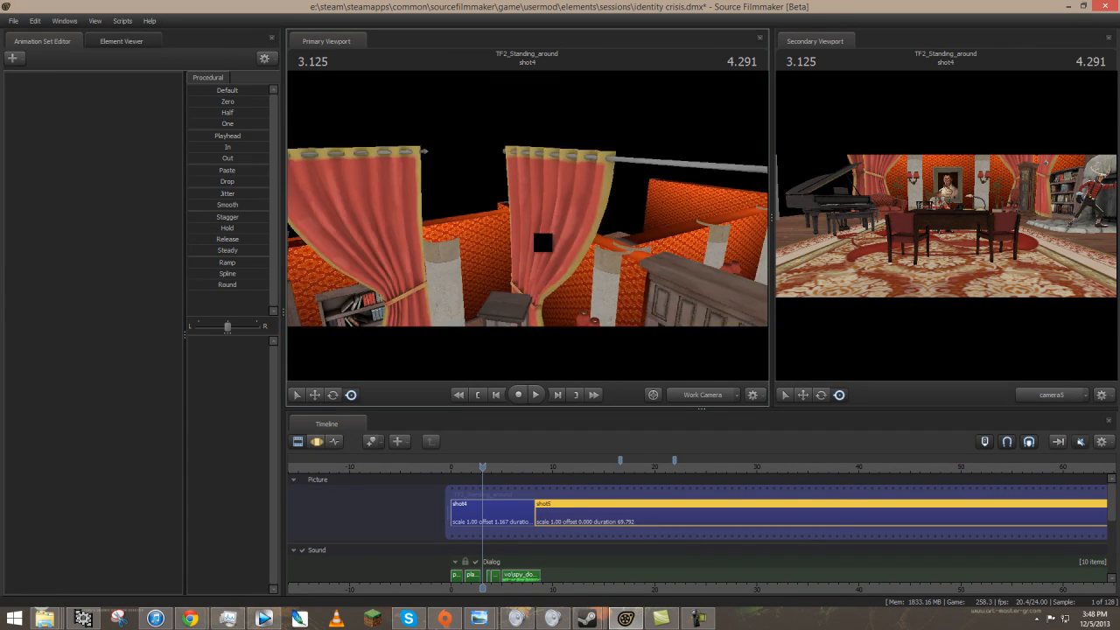
{"action": "left_click_drag", "start_coordinate": [549, 306], "coordinate": [530, 317]}
{"action": "mouse_move", "coordinate": [528, 224]}
{"action": "left_mouse_down"}
{"action": "mouse_move", "coordinate": [505, 225]}
{"action": "mouse_move", "coordinate": [527, 225]}
{"action": "left_mouse_up"}
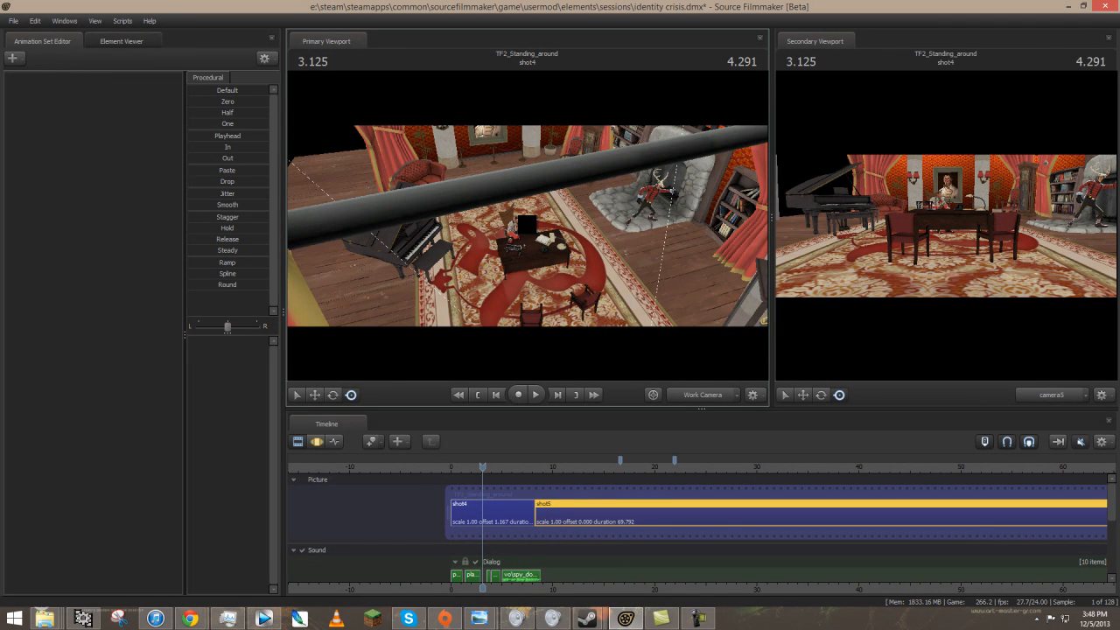
{"action": "left_click_drag", "start_coordinate": [527, 224], "coordinate": [526, 225]}
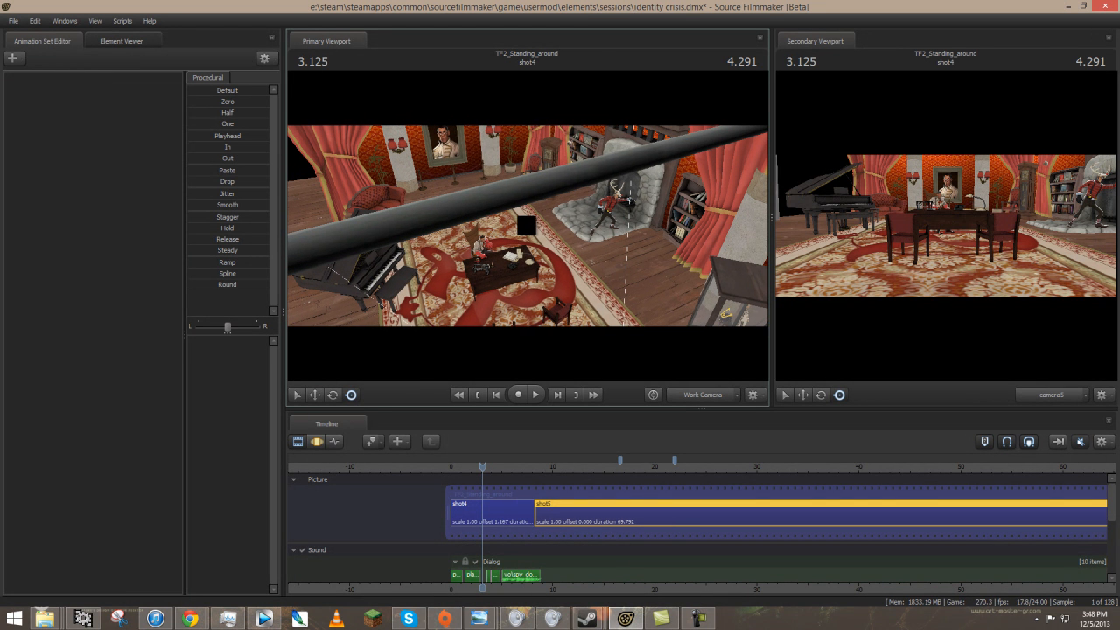
{"action": "key", "text": "s"}
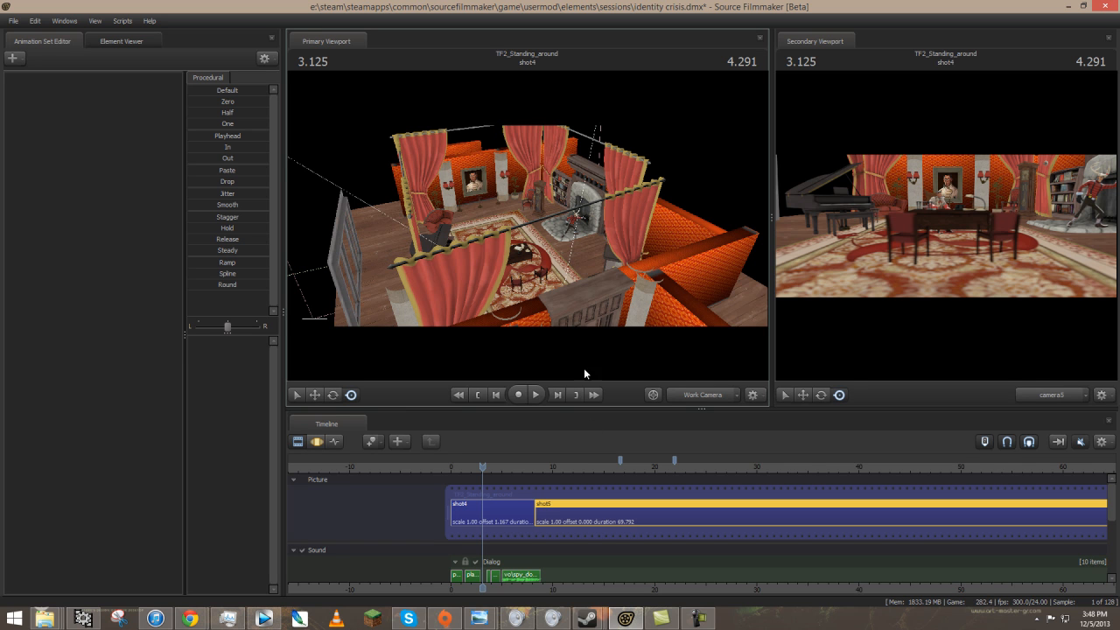
Move the playhead to 10.250 in shot5, show the World Brush Models and enable lighting.
{"action": "left_click", "coordinate": [555, 463]}
{"action": "left_click_drag", "start_coordinate": [527, 225], "coordinate": [528, 226]}
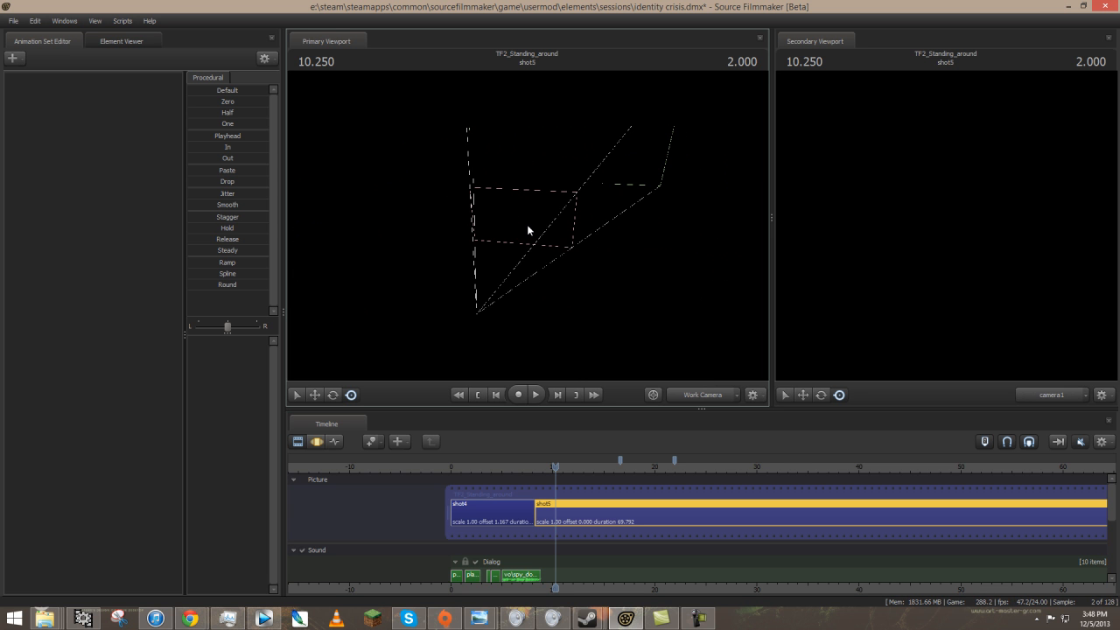
{"action": "right_click", "coordinate": [527, 226]}
{"action": "mouse_move", "coordinate": [573, 280]}
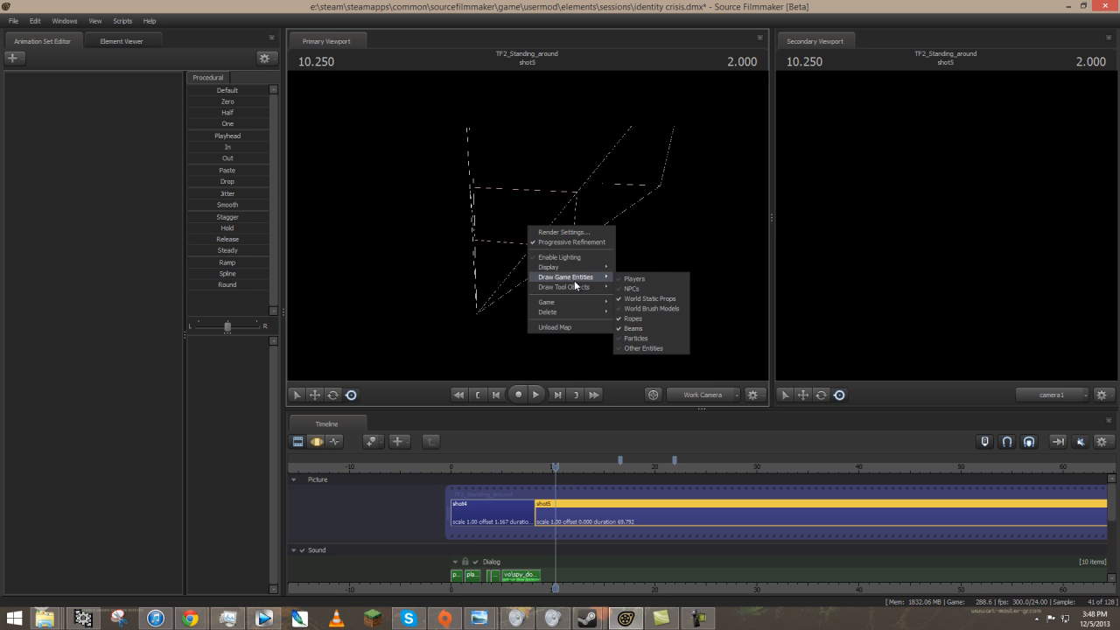
{"action": "left_click", "coordinate": [655, 308]}
{"action": "mouse_move", "coordinate": [640, 312]}
{"action": "left_mouse_down"}
{"action": "mouse_move", "coordinate": [510, 222]}
{"action": "mouse_move", "coordinate": [531, 233]}
{"action": "left_mouse_up"}
{"action": "right_click", "coordinate": [532, 228]}
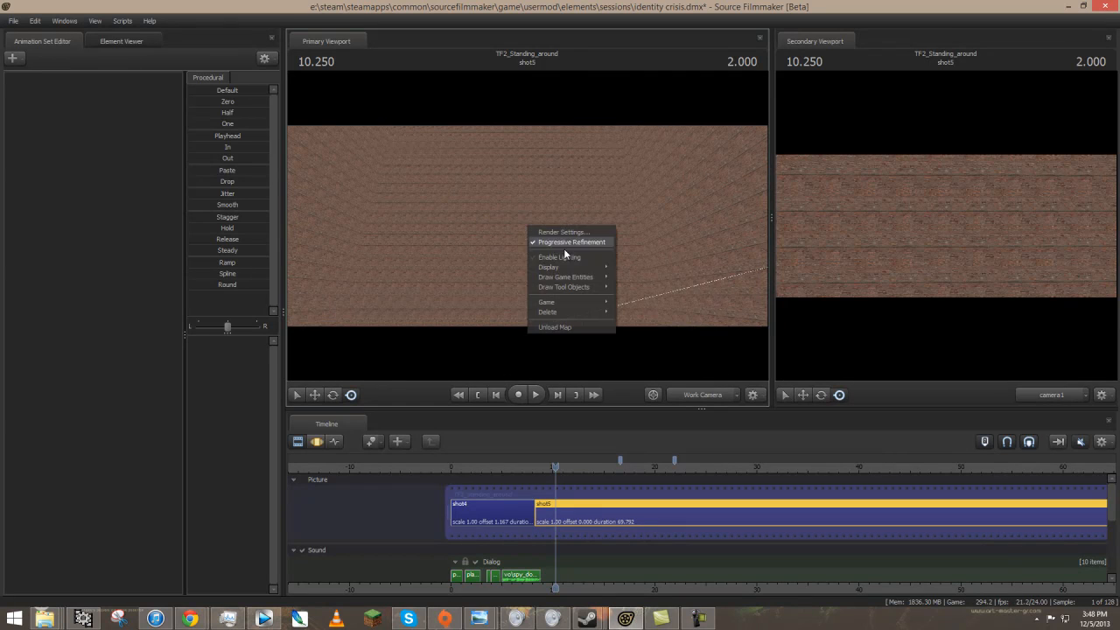
{"action": "left_click", "coordinate": [582, 257]}
Hide the World Brush Models in shot5 again and turn lighting off.
{"action": "mouse_move", "coordinate": [528, 225]}
{"action": "left_mouse_down"}
{"action": "mouse_move", "coordinate": [511, 229]}
{"action": "mouse_move", "coordinate": [526, 223]}
{"action": "left_mouse_up"}
{"action": "right_click", "coordinate": [525, 223]}
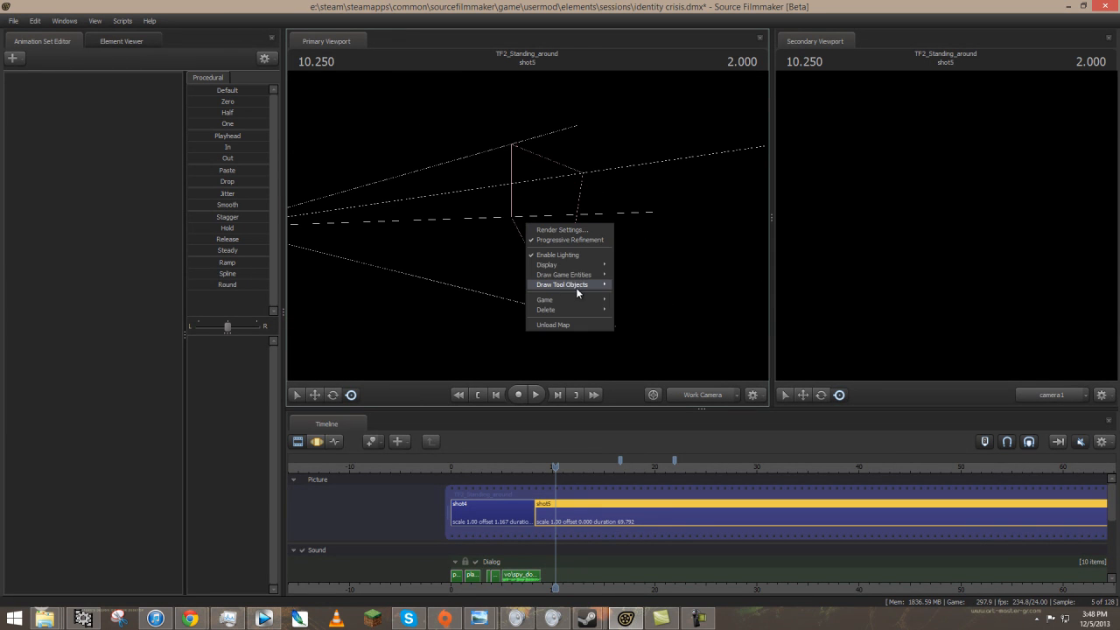
{"action": "mouse_move", "coordinate": [575, 275]}
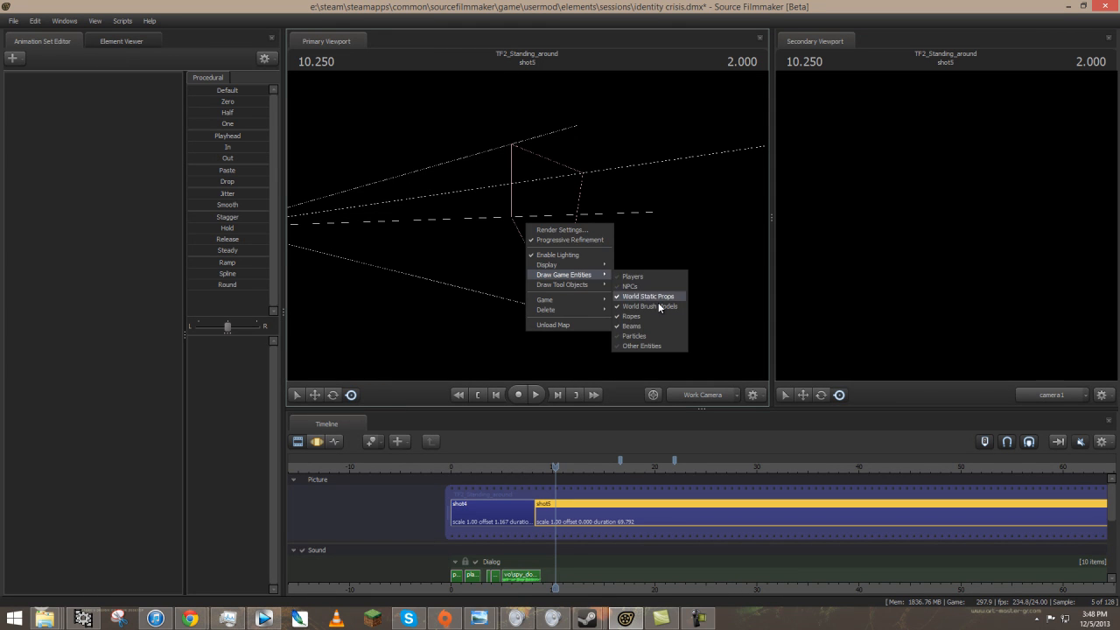
{"action": "left_click", "coordinate": [654, 305]}
{"action": "right_click", "coordinate": [470, 230]}
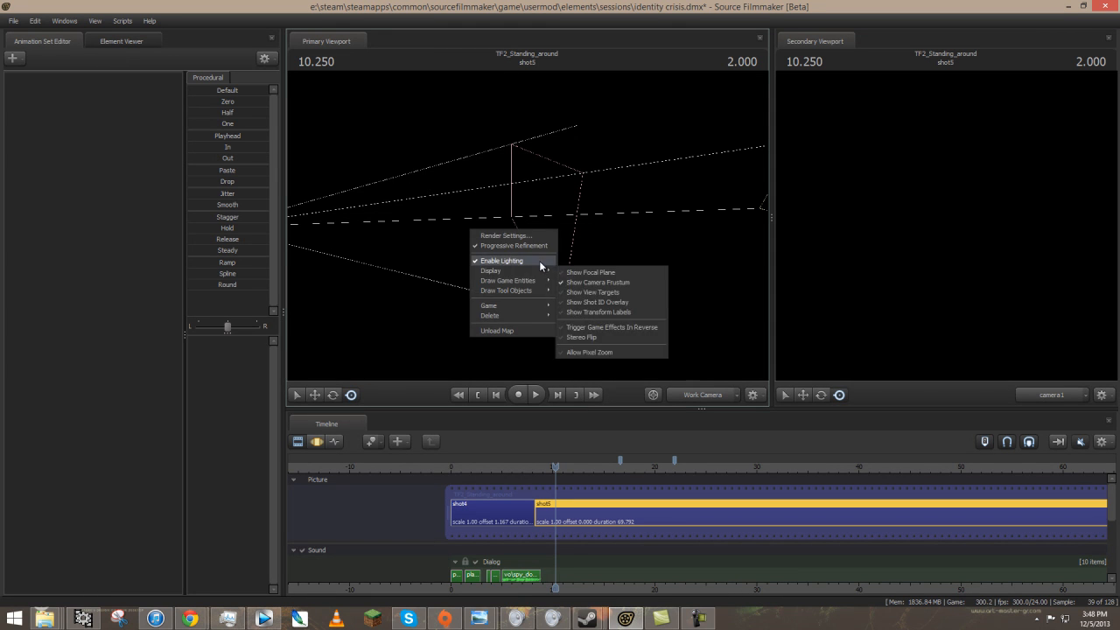
{"action": "left_click", "coordinate": [541, 265]}
{"action": "mouse_move", "coordinate": [543, 265]}
{"action": "left_mouse_down"}
{"action": "mouse_move", "coordinate": [560, 265]}
{"action": "mouse_move", "coordinate": [529, 254]}
{"action": "mouse_move", "coordinate": [543, 255]}
{"action": "left_mouse_up"}
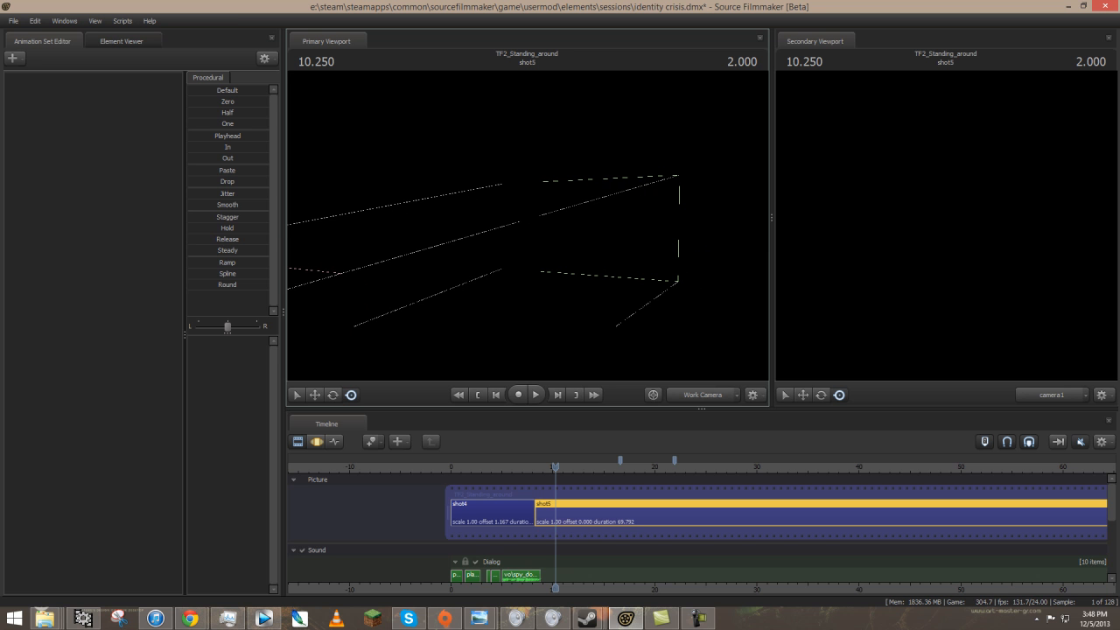
{"action": "left_click_drag", "start_coordinate": [543, 255], "coordinate": [530, 229]}
Return the playhead to 2.500 in shot4, enlarge the secondary viewport and view the set there through camera5.
{"action": "left_click", "coordinate": [477, 461]}
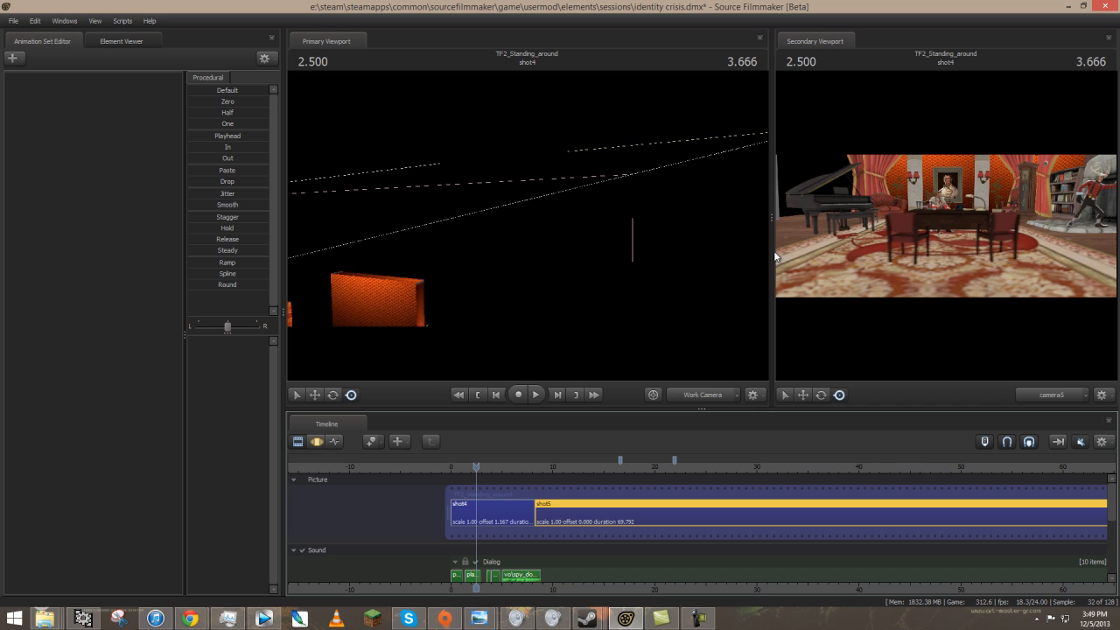
{"action": "left_click_drag", "start_coordinate": [772, 254], "coordinate": [393, 262]}
{"action": "mouse_move", "coordinate": [574, 277]}
{"action": "left_mouse_down"}
{"action": "mouse_move", "coordinate": [575, 235]}
{"action": "mouse_move", "coordinate": [574, 292]}
{"action": "mouse_move", "coordinate": [579, 278]}
{"action": "left_mouse_up"}
{"action": "left_click_drag", "start_coordinate": [876, 132], "coordinate": [665, 264]}
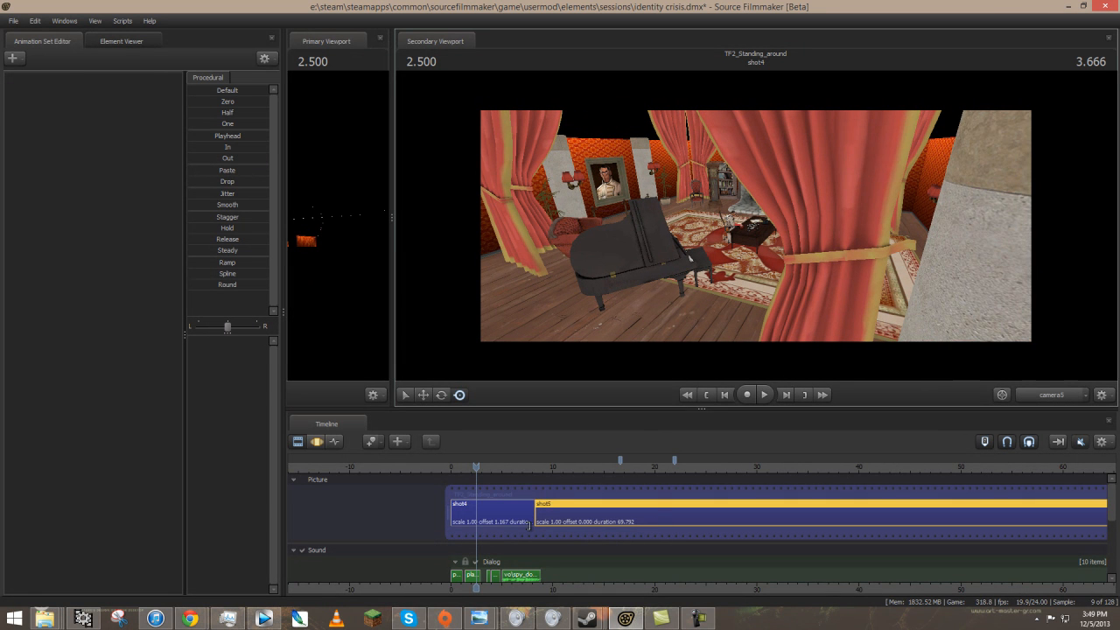
Select shot4, expand the scenebuild group in its animation sets and select the nested rear_wall group.
{"action": "left_click", "coordinate": [498, 523]}
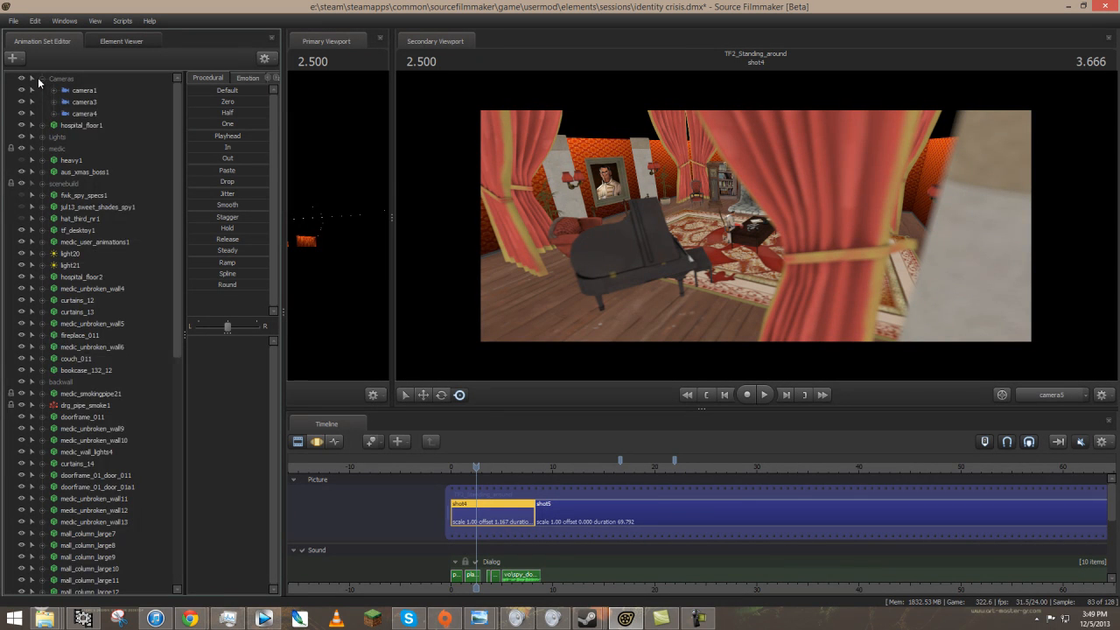
{"action": "left_click", "coordinate": [42, 113]}
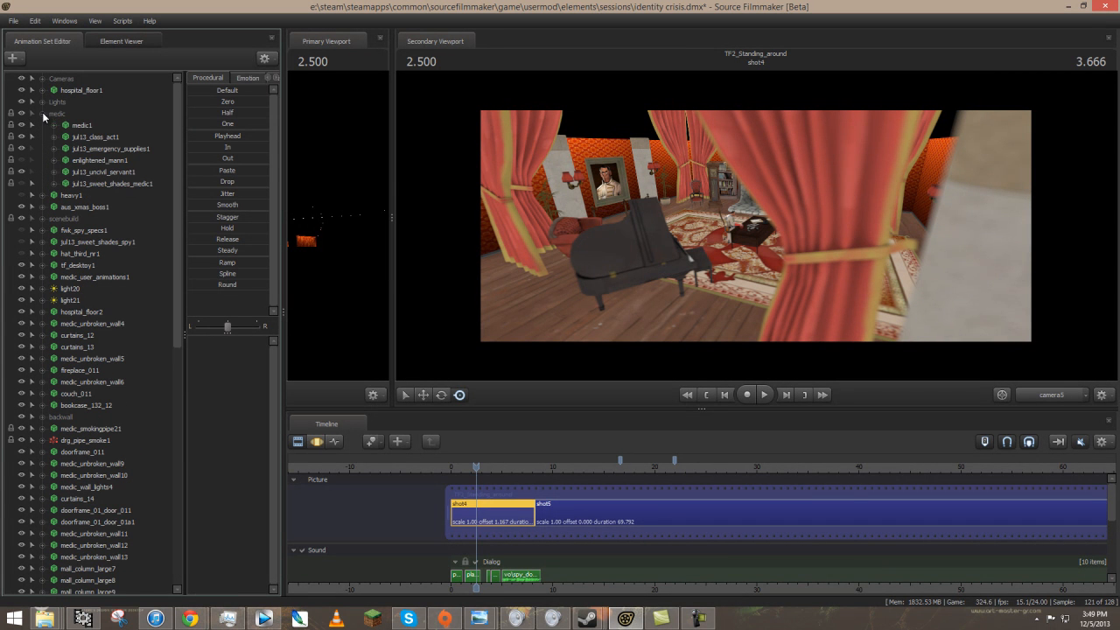
{"action": "left_click", "coordinate": [42, 114]}
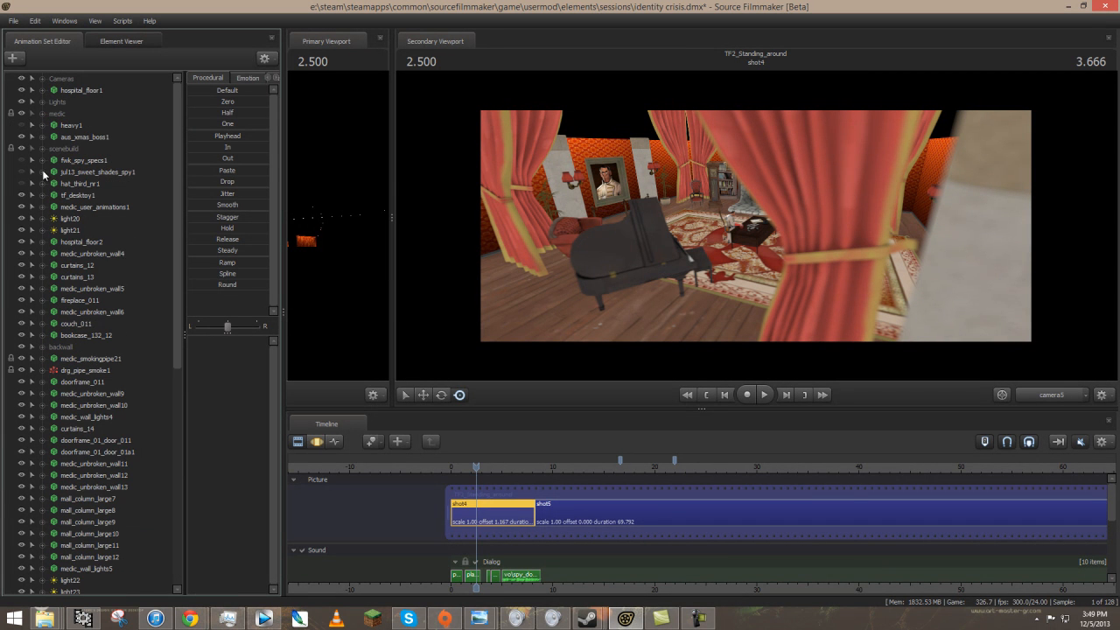
{"action": "left_click", "coordinate": [42, 148]}
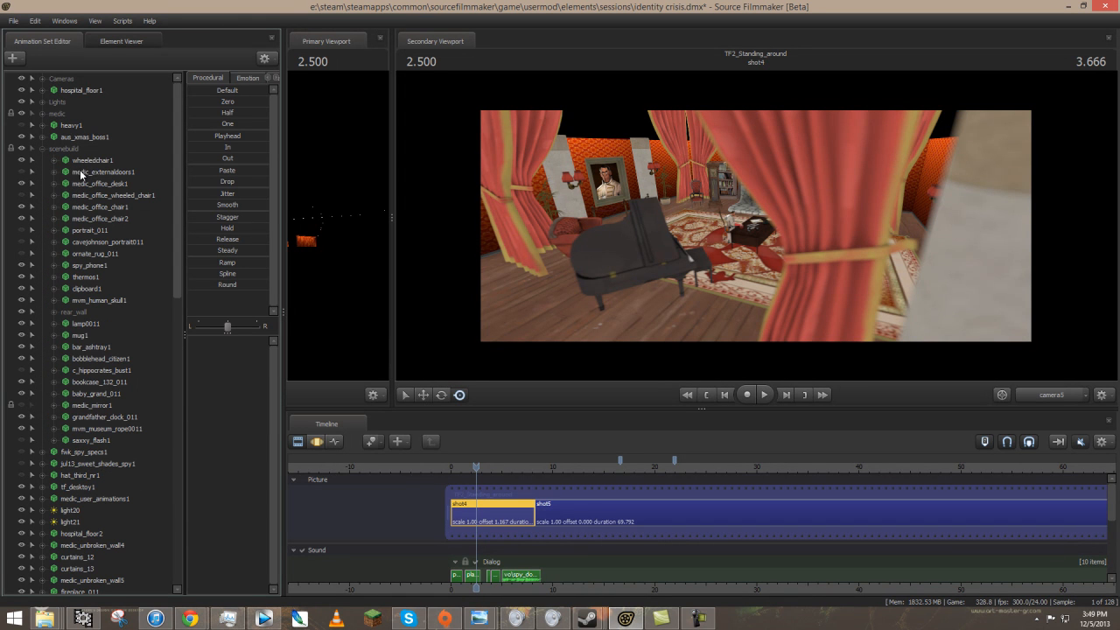
{"action": "left_click", "coordinate": [55, 311]}
{"action": "left_click", "coordinate": [67, 312]}
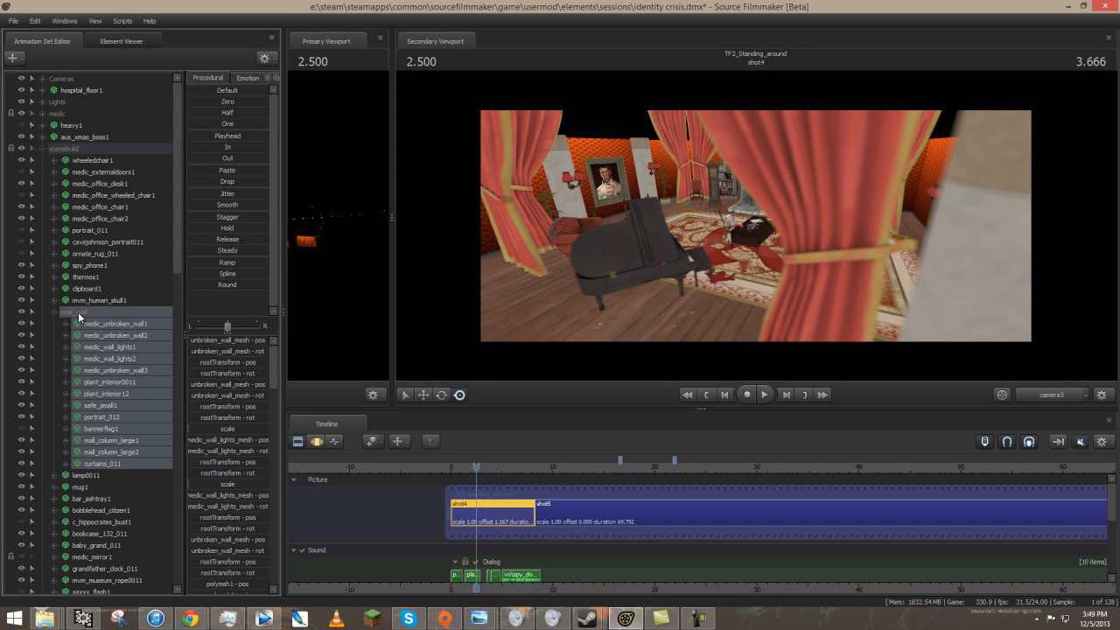
Switch to the Motion Editor and reframe camera5 to show the whole room facing the rear wall.
{"action": "left_click", "coordinate": [317, 441]}
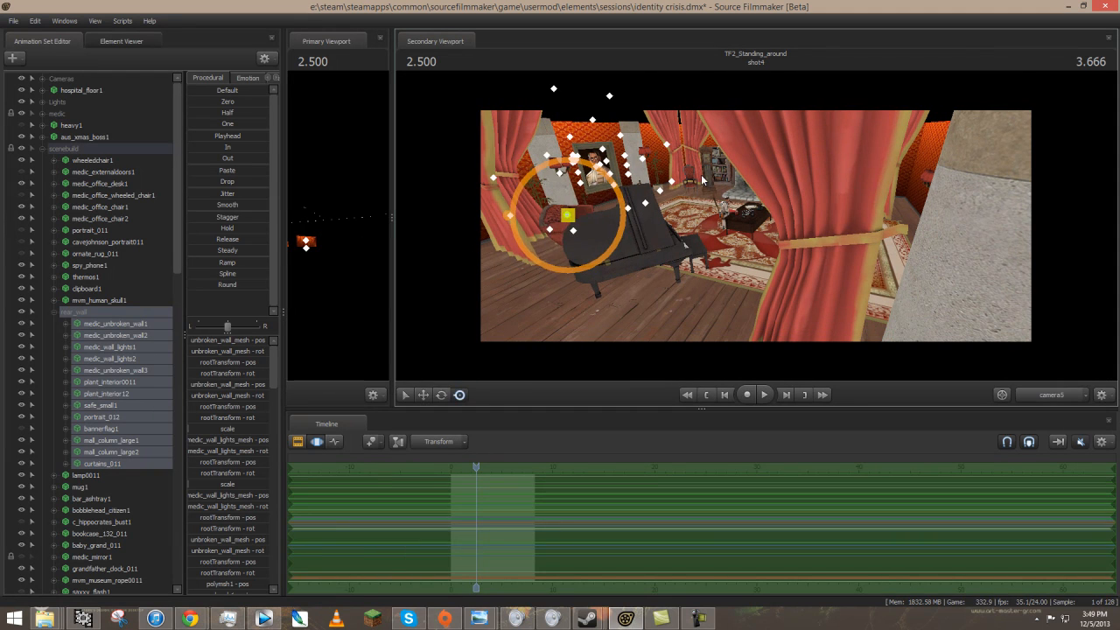
{"action": "mouse_move", "coordinate": [563, 219]}
{"action": "left_mouse_down"}
{"action": "mouse_move", "coordinate": [628, 247]}
{"action": "mouse_move", "coordinate": [562, 218]}
{"action": "mouse_move", "coordinate": [663, 238]}
{"action": "mouse_move", "coordinate": [569, 225]}
{"action": "left_mouse_up"}
{"action": "left_click_drag", "start_coordinate": [573, 153], "coordinate": [582, 123]}
{"action": "key", "text": "w"}
{"action": "key", "text": "s"}
{"action": "left_click_drag", "start_coordinate": [754, 226], "coordinate": [756, 224]}
{"action": "key", "text": "s"}
{"action": "key", "text": "s"}
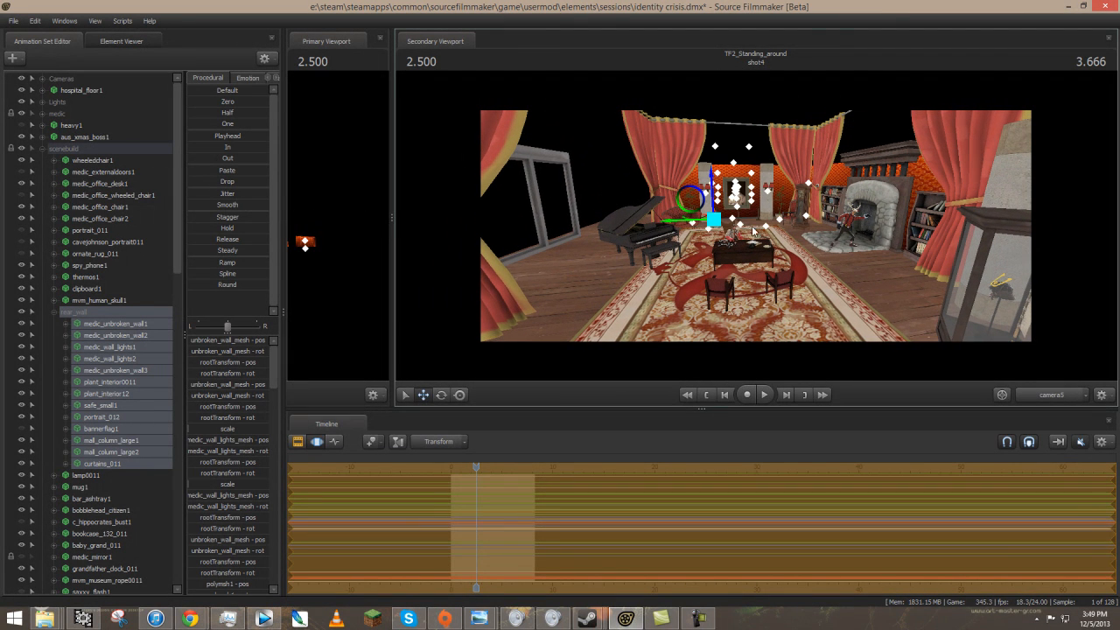
Return to the Clip Editor, move the playhead to 8.875 and select shot5.
{"action": "left_click", "coordinate": [297, 442]}
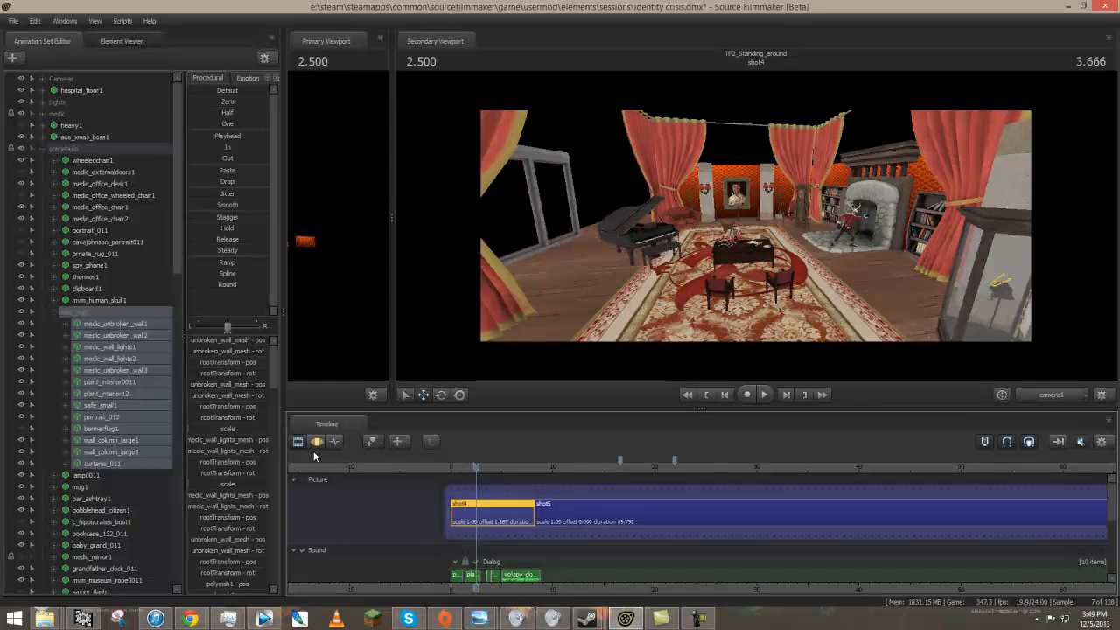
{"action": "left_click", "coordinate": [541, 455]}
{"action": "left_click", "coordinate": [567, 520]}
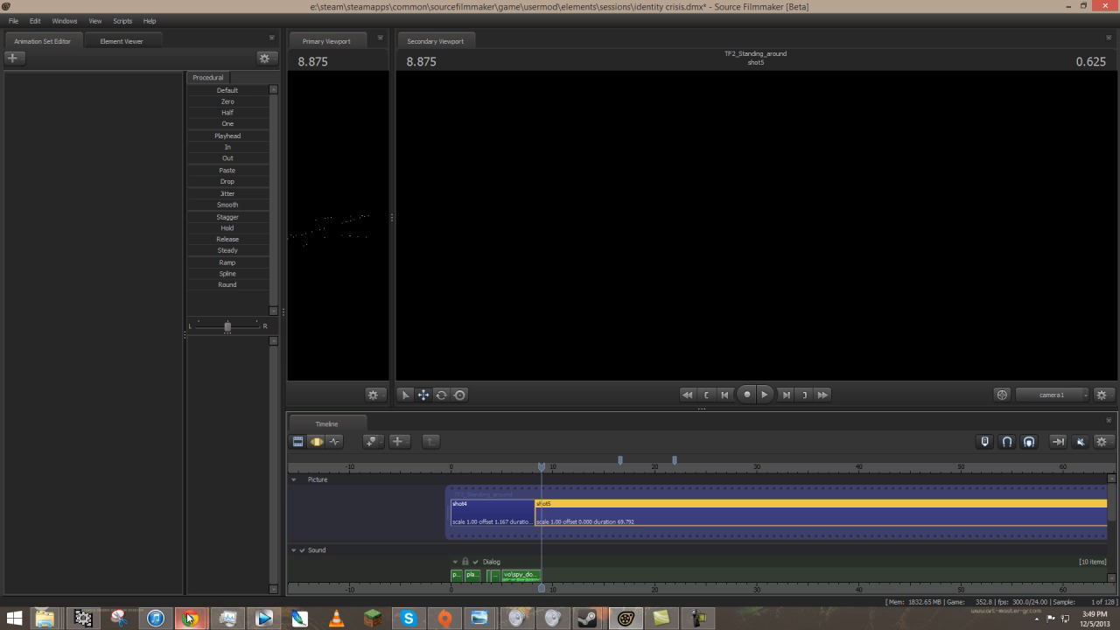
Switch to Chrome to examine the cabin interior reference image cabins_beautiful_13.jpg, and return to Source Filmmaker.
{"action": "mouse_move", "coordinate": [190, 617]}
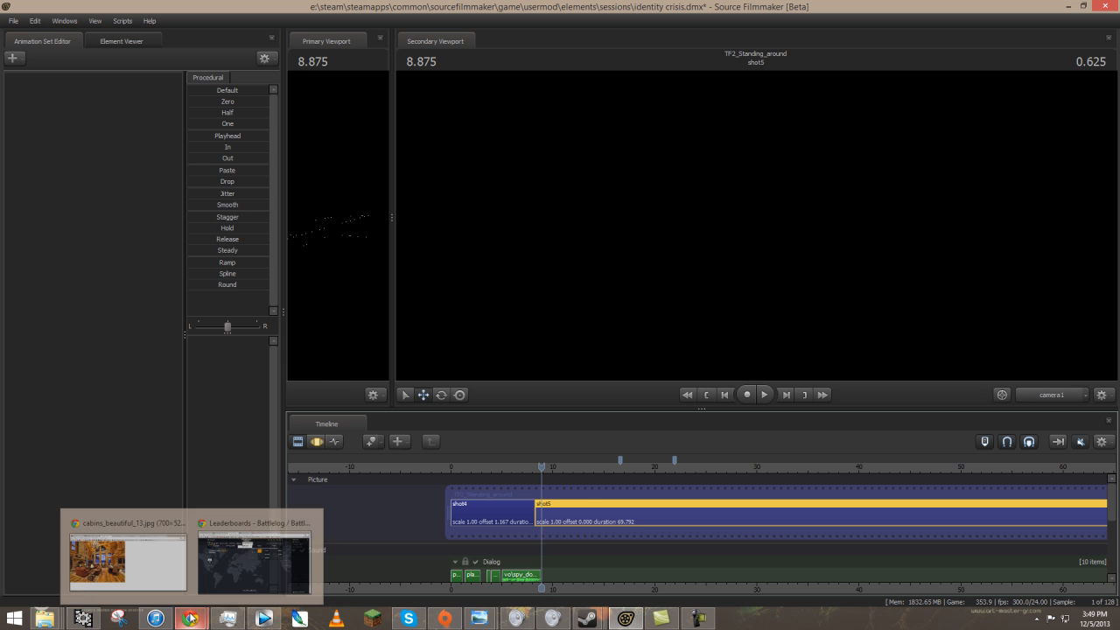
{"action": "left_click", "coordinate": [138, 562]}
{"action": "left_click_drag", "start_coordinate": [474, 146], "coordinate": [619, 144]}
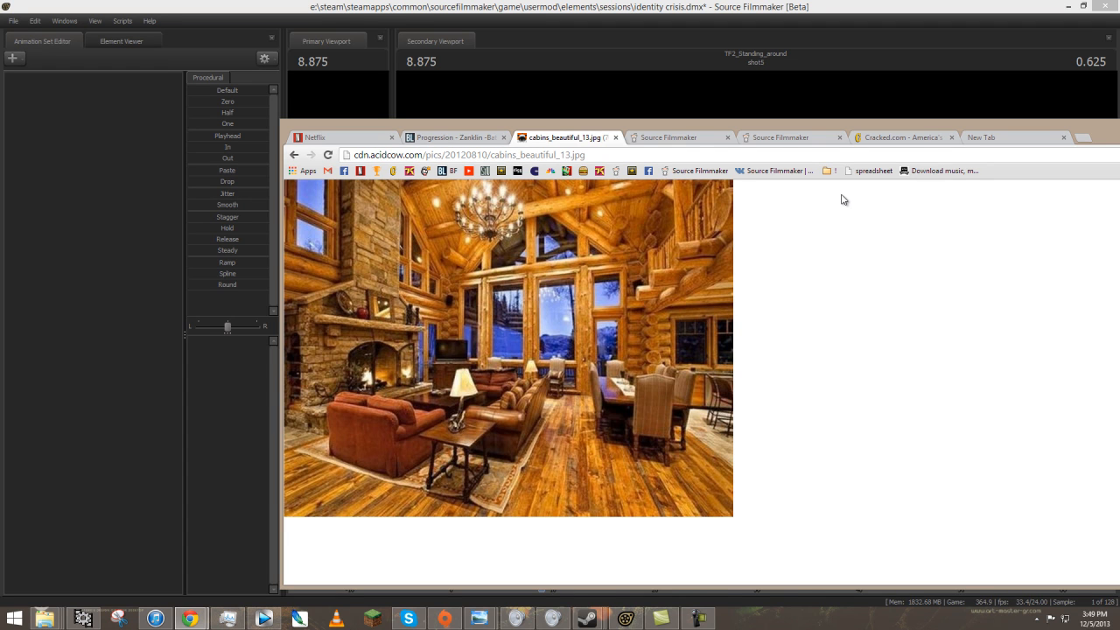
{"action": "left_click", "coordinate": [734, 66]}
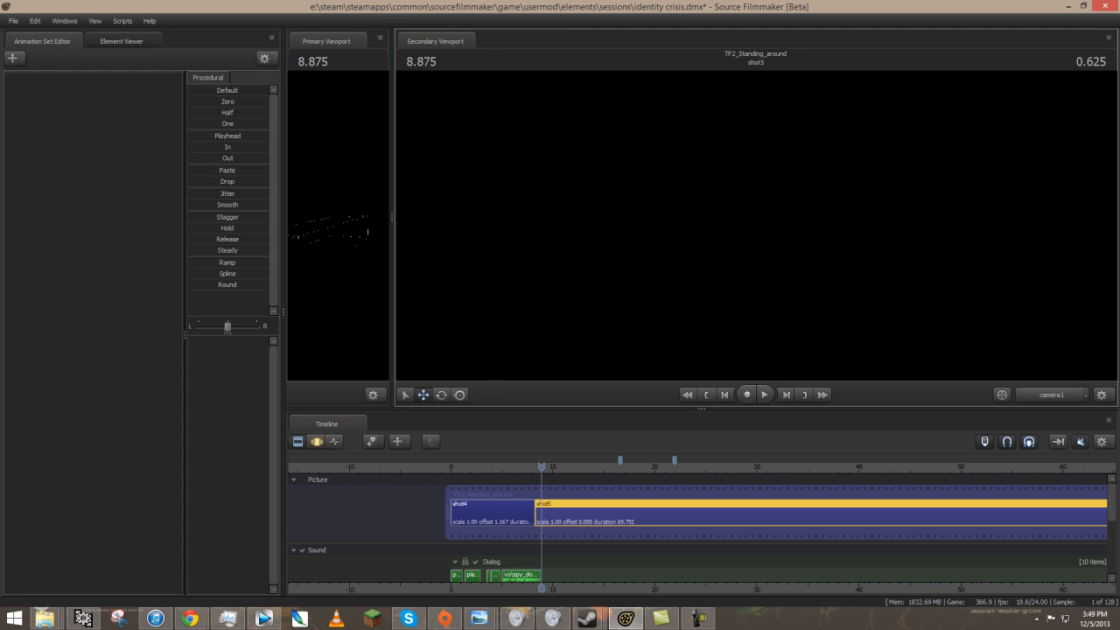
{"action": "left_click", "coordinate": [186, 620]}
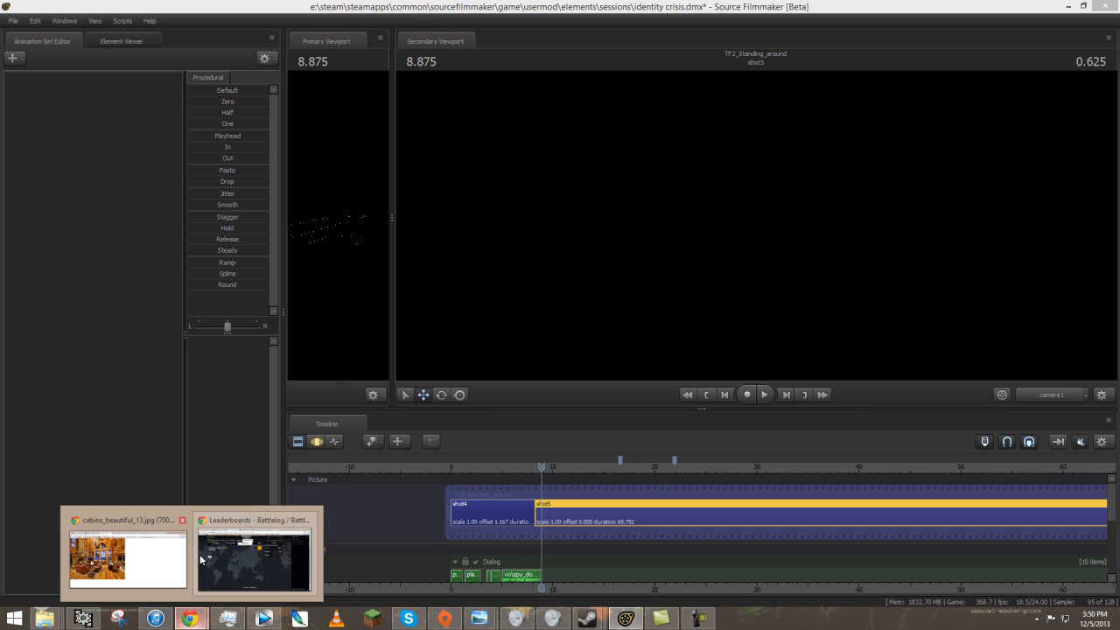
{"action": "left_click", "coordinate": [133, 550]}
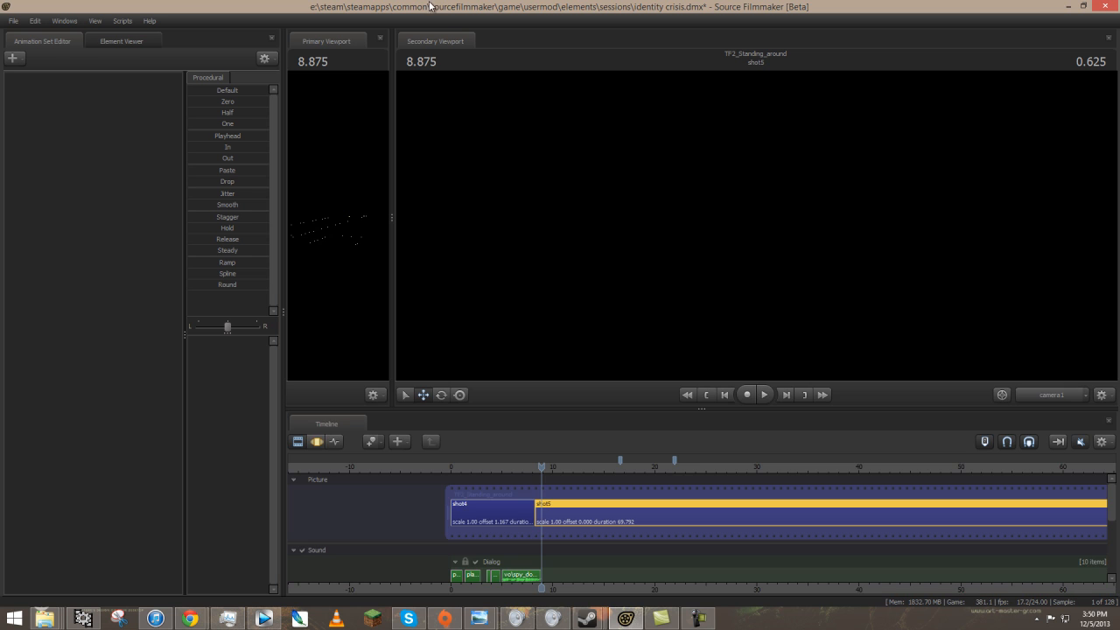
{"action": "left_click", "coordinate": [438, 4]}
Compare the contents of shot4 and shot5, leaving the playhead at 11.833 with shot5 selected.
{"action": "left_click", "coordinate": [511, 466]}
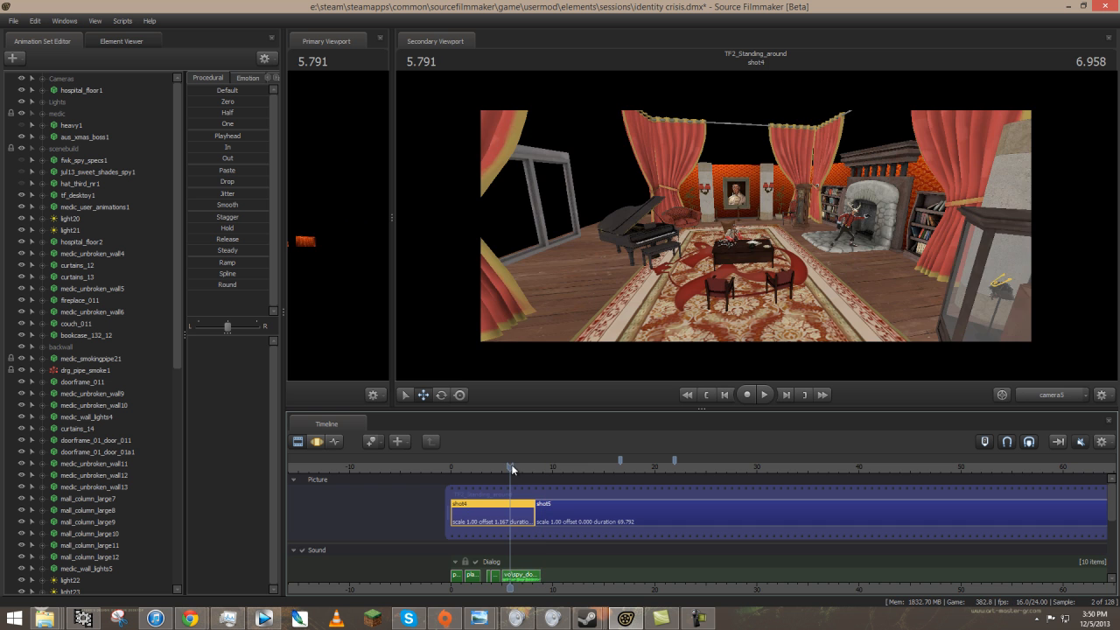
{"action": "left_click", "coordinate": [570, 465]}
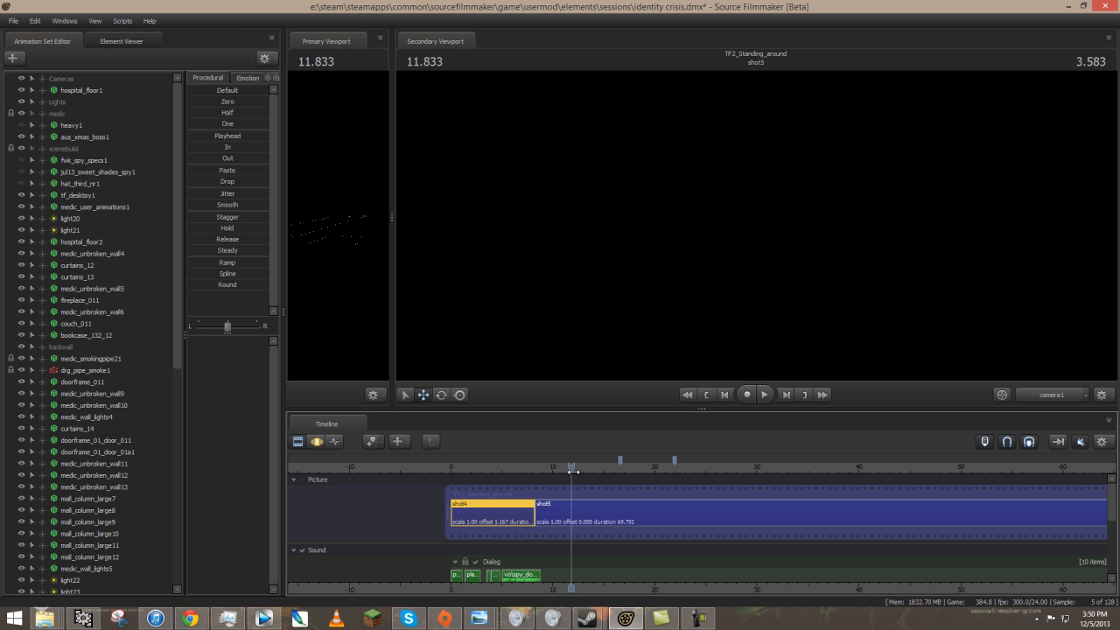
{"action": "left_click", "coordinate": [577, 511]}
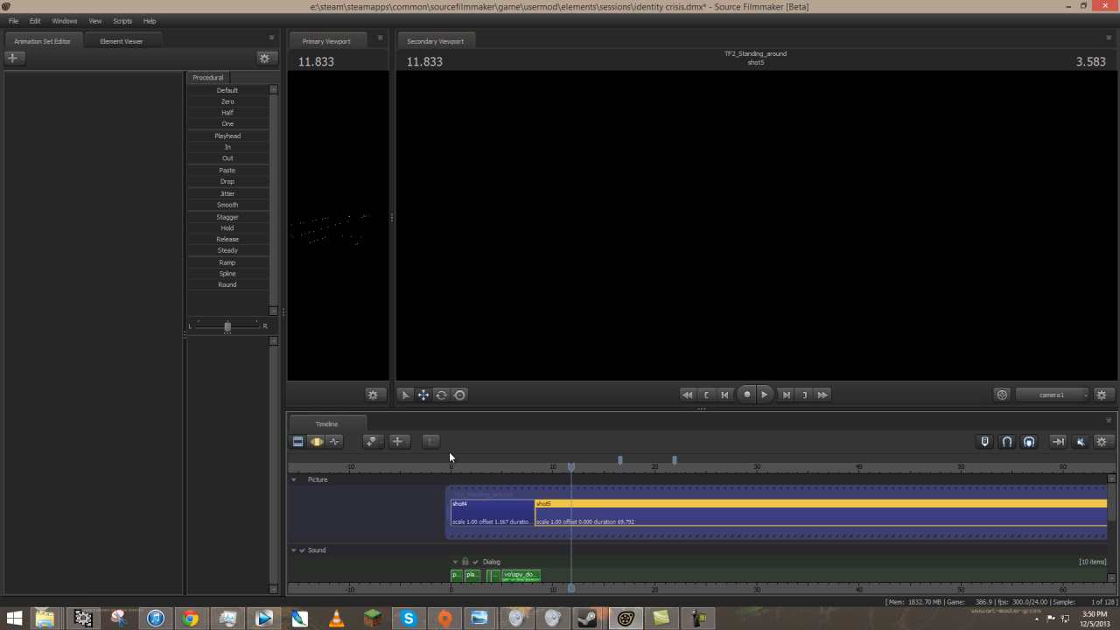
{"action": "left_click", "coordinate": [523, 515]}
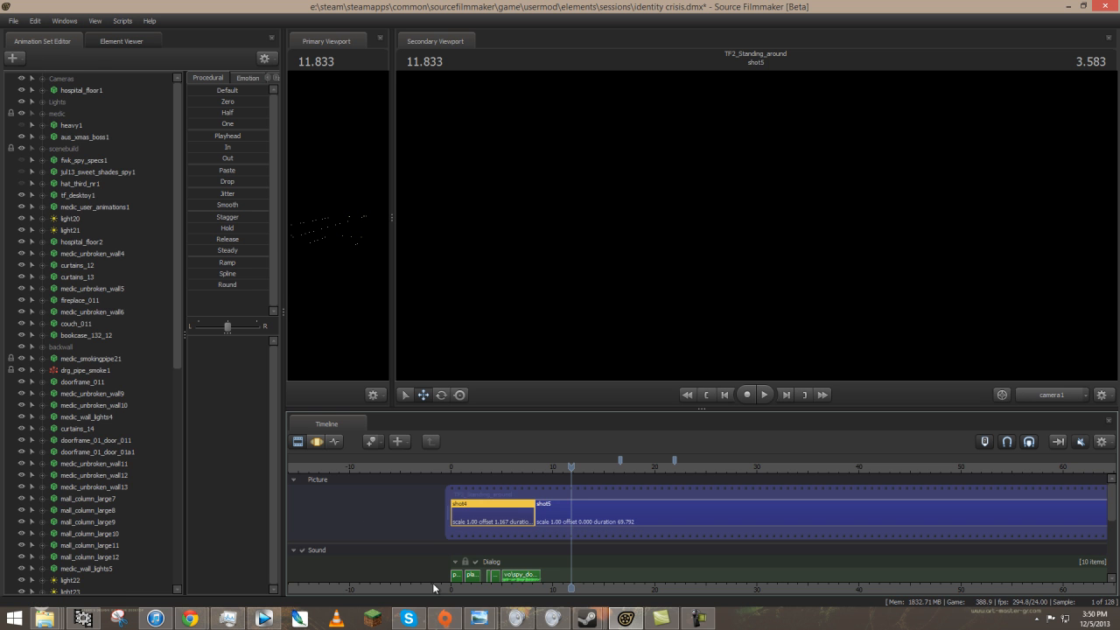
{"action": "left_click", "coordinate": [576, 522]}
Start adding a new model to shot5, clear the old name filter and limit the model browser to the sfm_beta mod.
{"action": "right_click", "coordinate": [162, 211]}
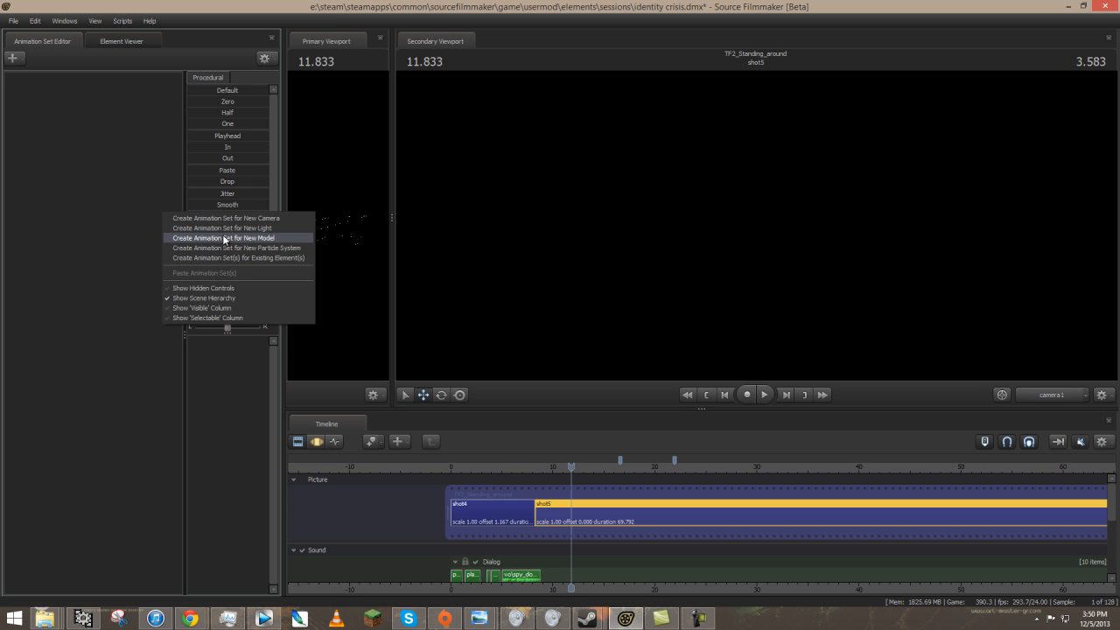
{"action": "left_click", "coordinate": [224, 239]}
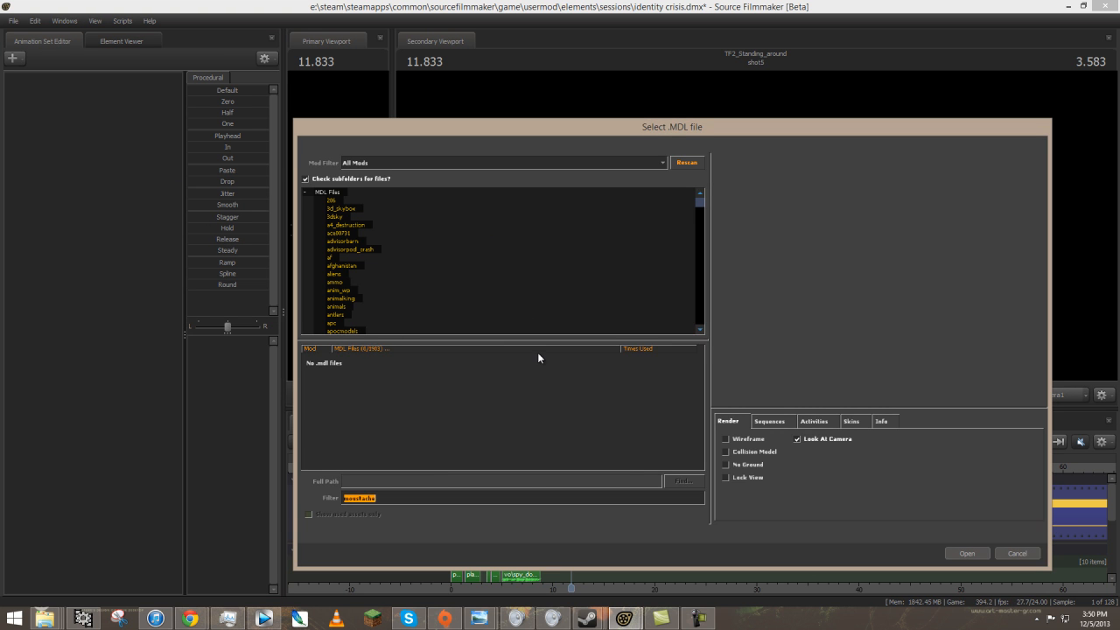
{"action": "key", "text": "BackSpace"}
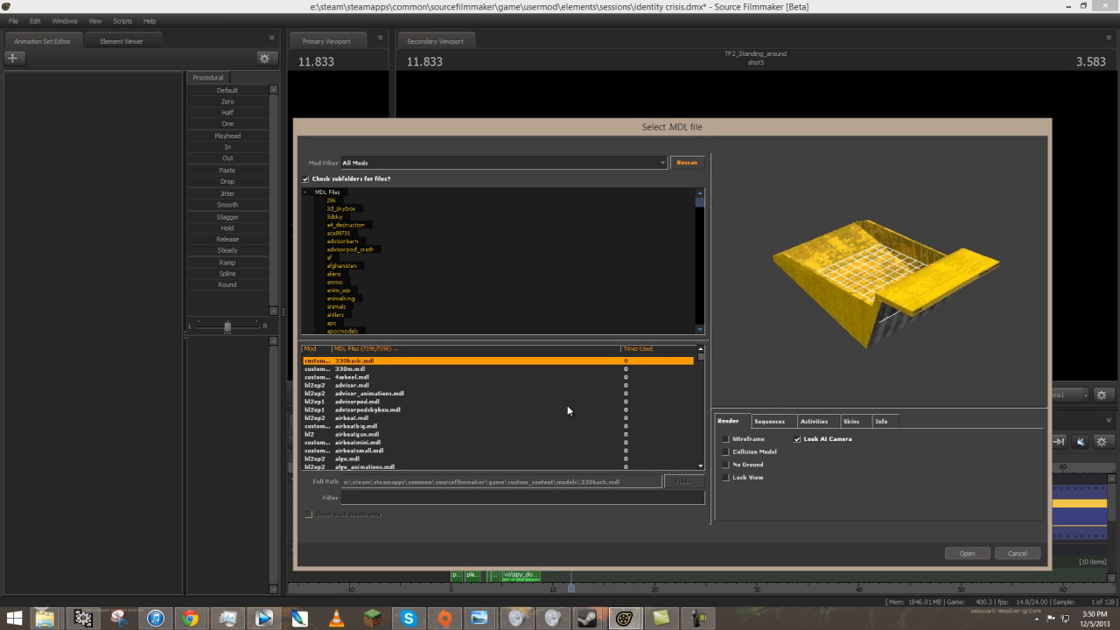
{"action": "left_click", "coordinate": [451, 163]}
{"action": "scroll", "coordinate": [442, 185], "scroll_direction": "down", "scroll_amount": 3}
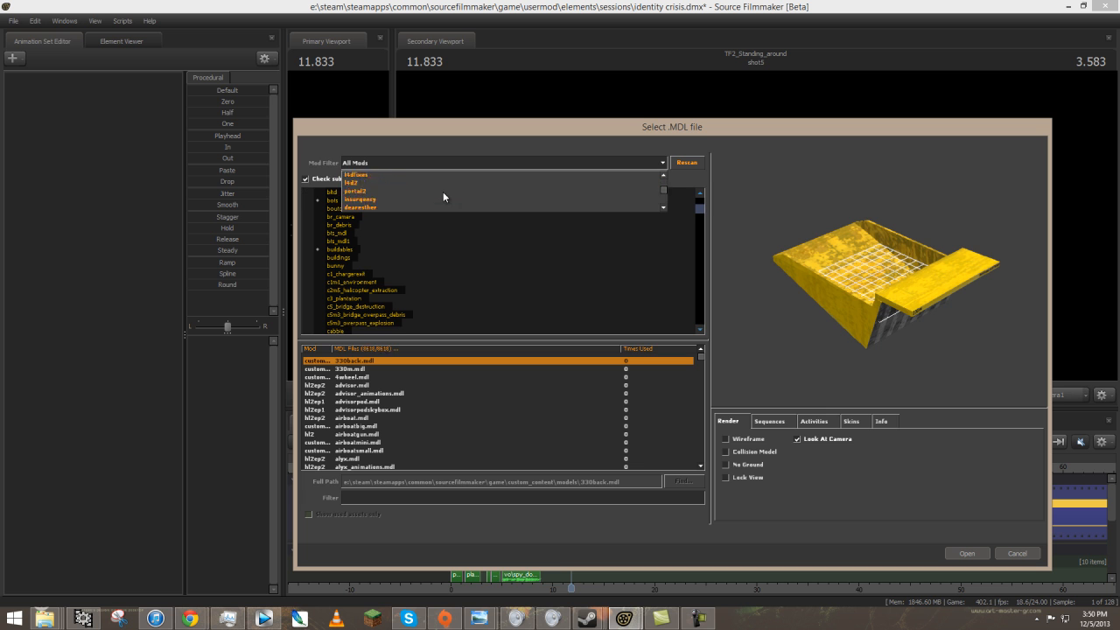
{"action": "scroll", "coordinate": [440, 189], "scroll_direction": "up", "scroll_amount": 3}
{"action": "scroll", "coordinate": [438, 192], "scroll_direction": "up", "scroll_amount": 5}
{"action": "scroll", "coordinate": [436, 192], "scroll_direction": "up", "scroll_amount": 6}
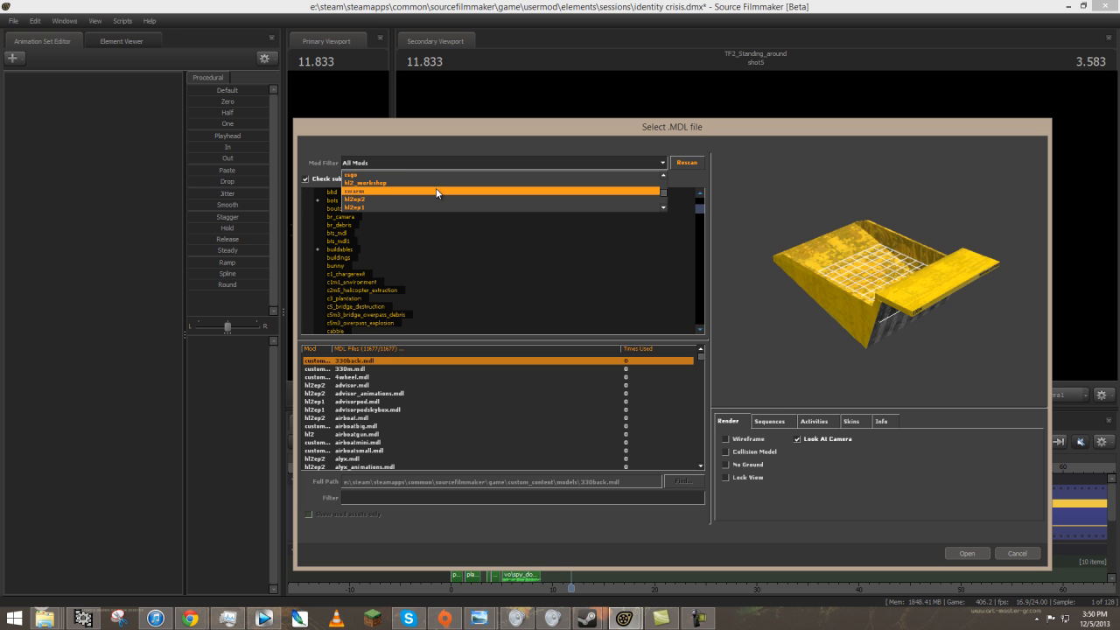
{"action": "scroll", "coordinate": [401, 192], "scroll_direction": "up", "scroll_amount": 5}
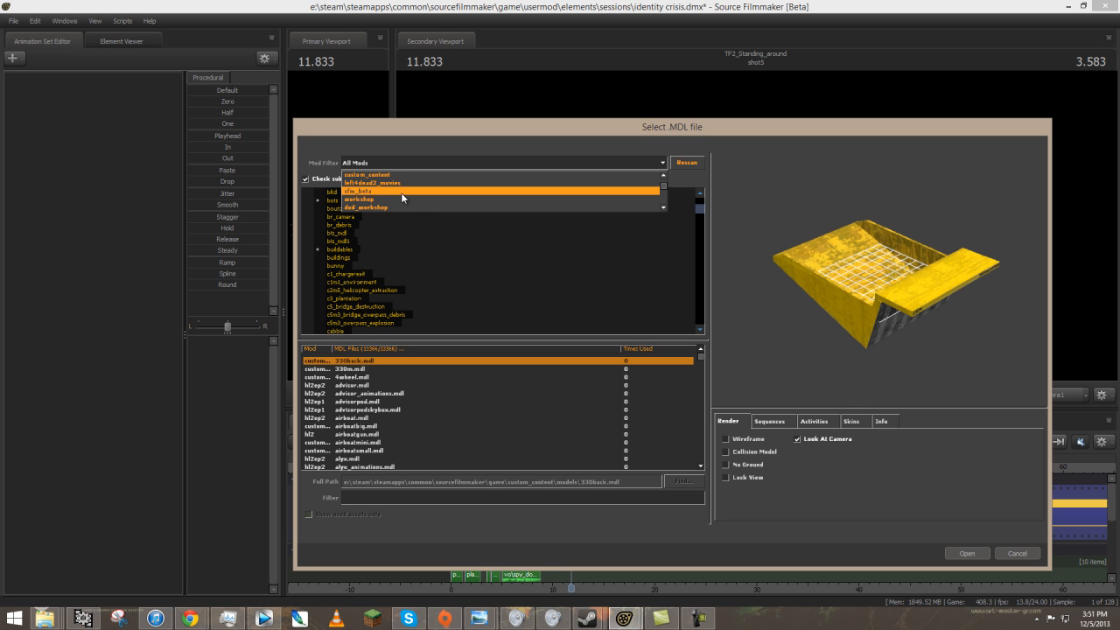
{"action": "left_click", "coordinate": [372, 191]}
{"action": "left_click_drag", "start_coordinate": [479, 127], "coordinate": [333, 103]}
{"action": "left_click", "coordinate": [260, 361]}
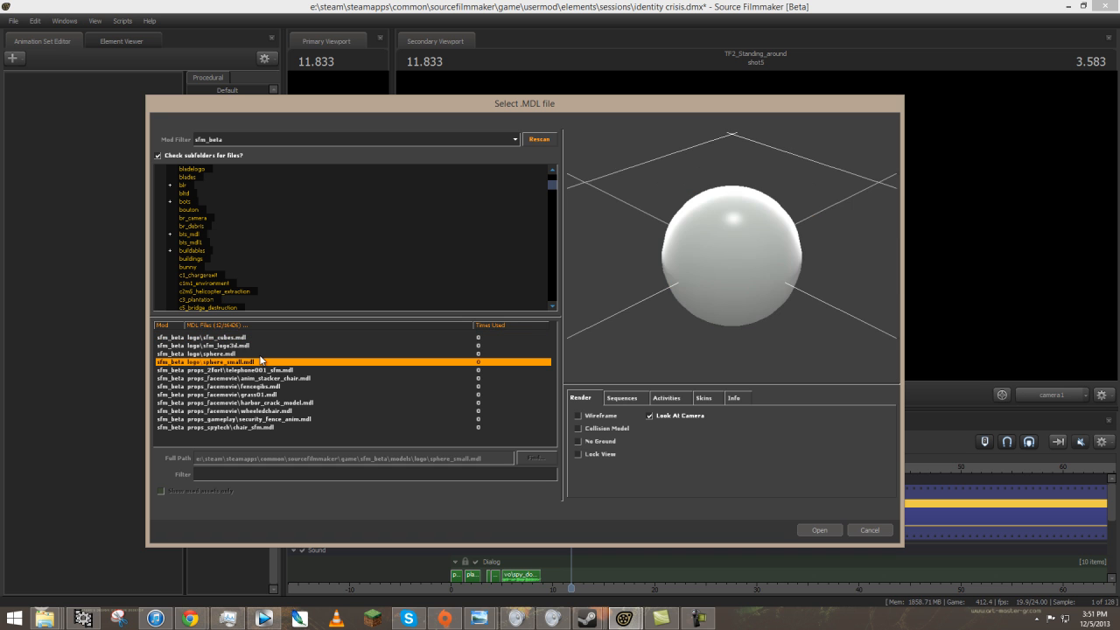
{"action": "left_click_drag", "start_coordinate": [697, 295], "coordinate": [737, 201]}
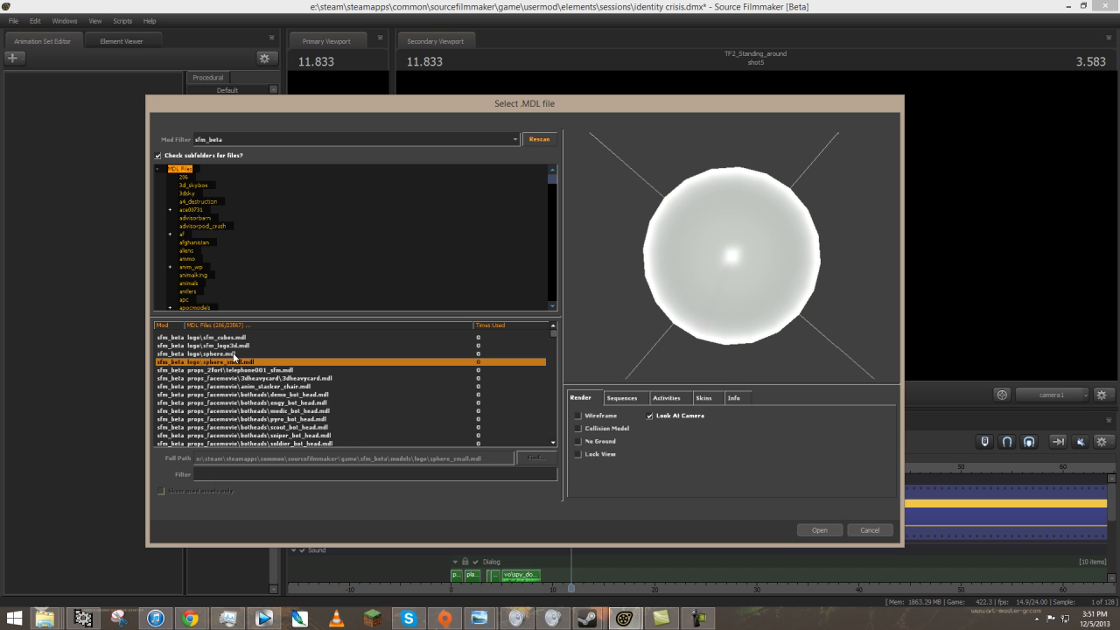
Filter the models by "hospital_", inspect the hospital_floor.mdl preview and add that floor to shot5.
{"action": "left_click", "coordinate": [339, 478]}
{"action": "type", "text": "h"}
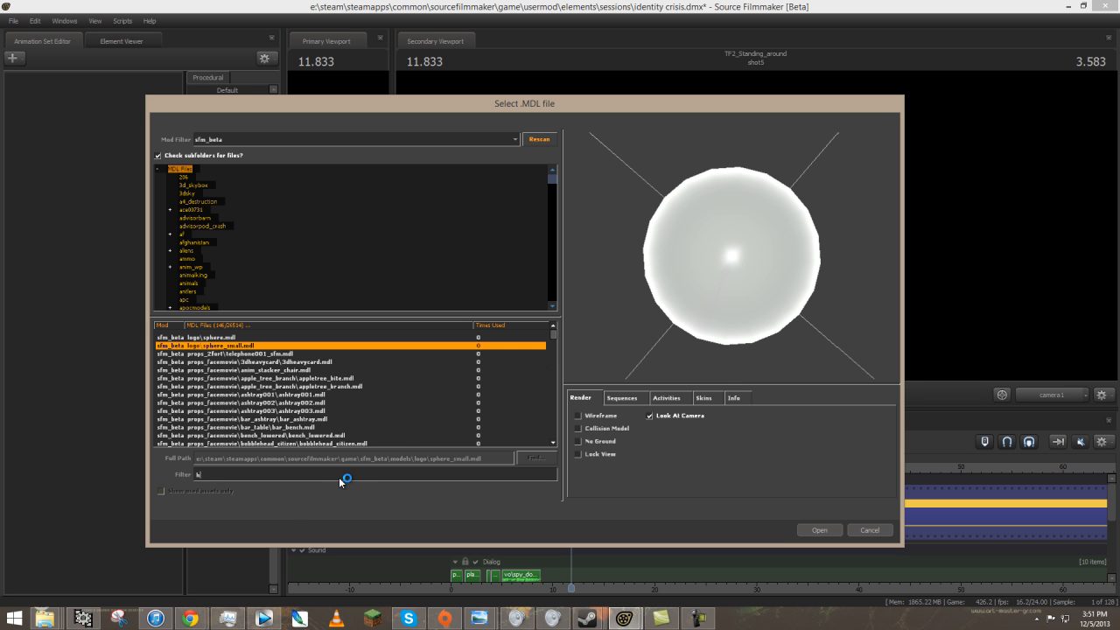
{"action": "type", "text": "ospita"}
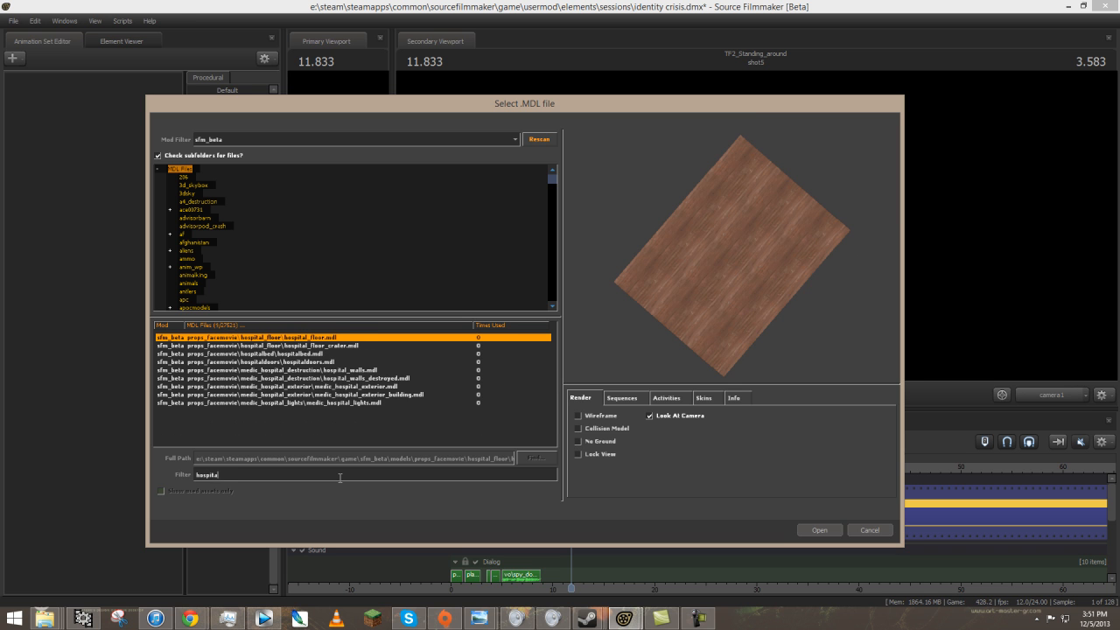
{"action": "type", "text": "l_"}
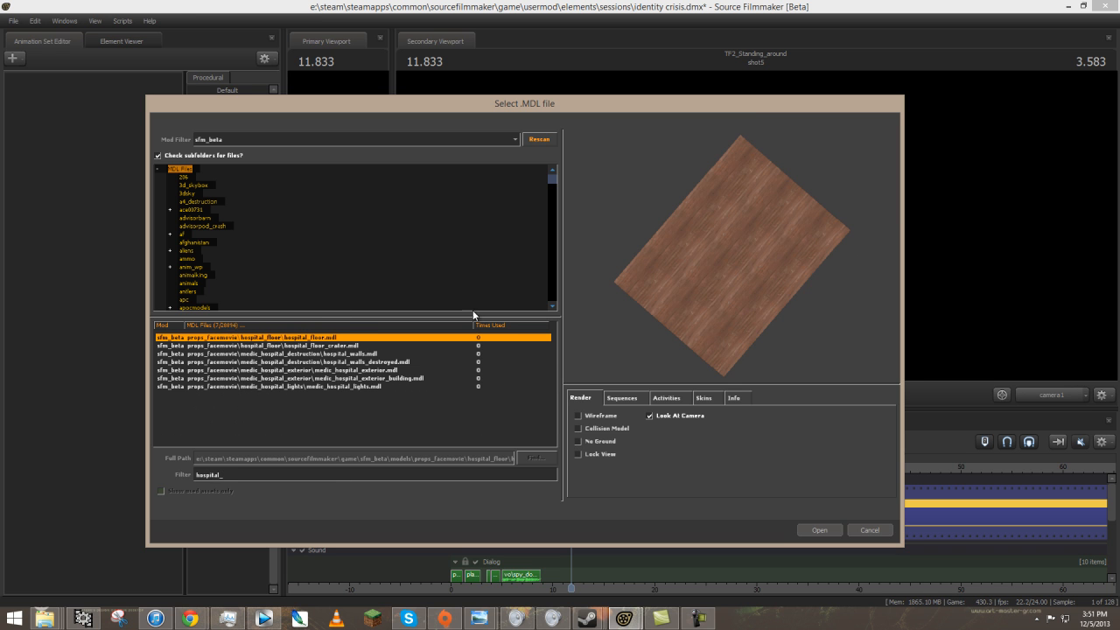
{"action": "mouse_move", "coordinate": [707, 250]}
{"action": "left_mouse_down"}
{"action": "mouse_move", "coordinate": [734, 251]}
{"action": "mouse_move", "coordinate": [732, 268]}
{"action": "mouse_move", "coordinate": [729, 254]}
{"action": "left_mouse_up"}
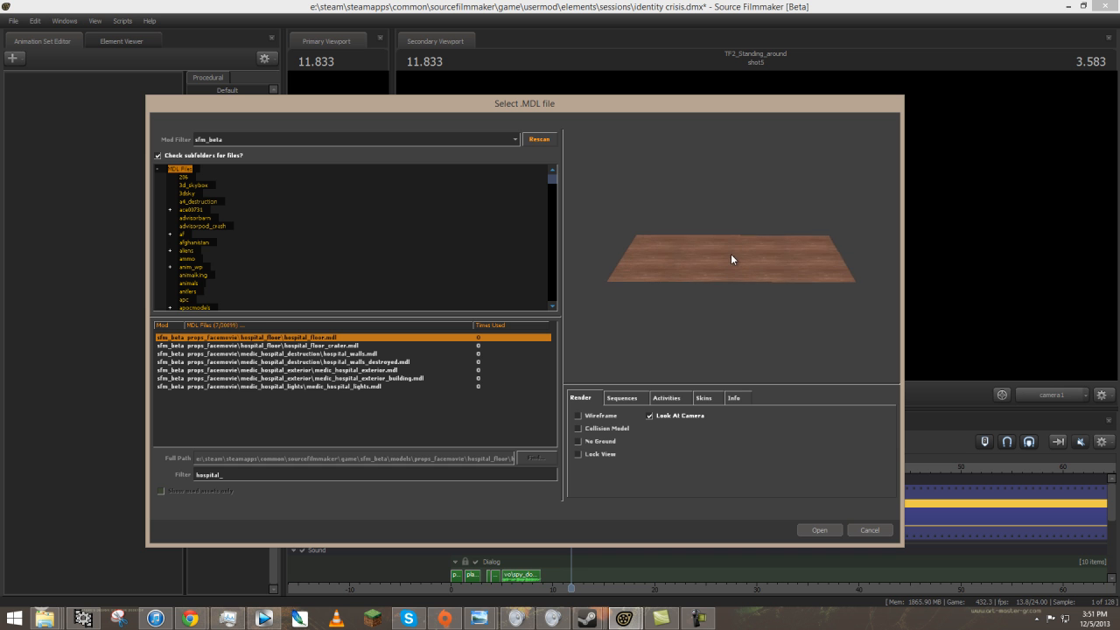
{"action": "scroll", "coordinate": [733, 258], "scroll_direction": "up", "scroll_amount": 5}
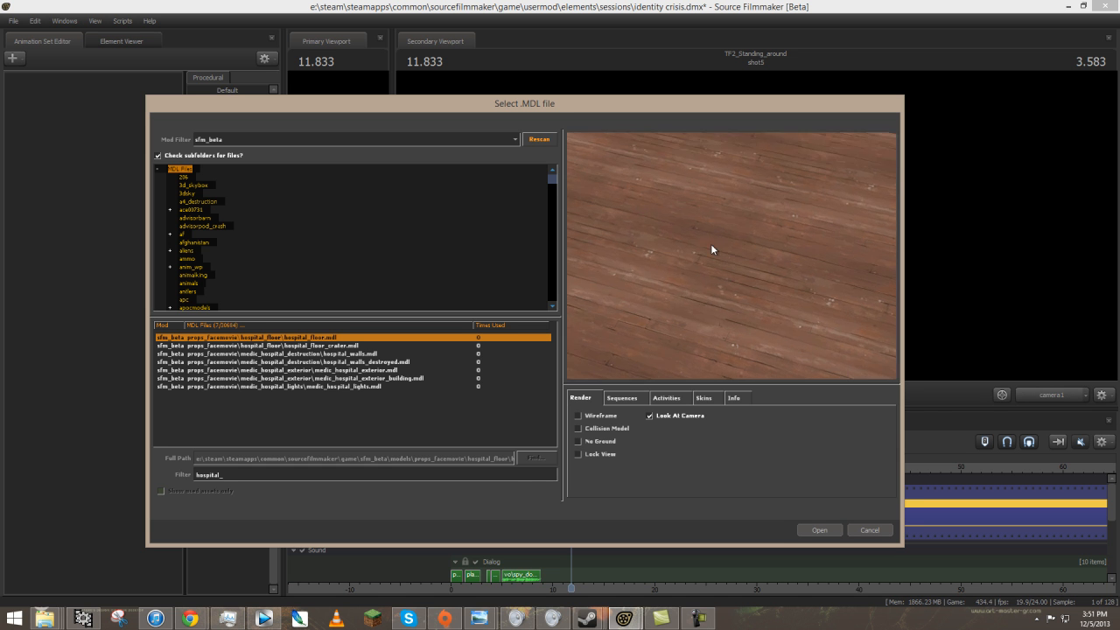
{"action": "scroll", "coordinate": [679, 262], "scroll_direction": "down", "scroll_amount": 5}
{"action": "left_click_drag", "start_coordinate": [730, 243], "coordinate": [732, 265]}
{"action": "mouse_move", "coordinate": [732, 265]}
{"action": "right_mouse_down"}
{"action": "mouse_move", "coordinate": [731, 238]}
{"action": "mouse_move", "coordinate": [732, 285]}
{"action": "mouse_move", "coordinate": [732, 244]}
{"action": "mouse_move", "coordinate": [732, 255]}
{"action": "right_mouse_up"}
{"action": "mouse_move", "coordinate": [732, 255]}
{"action": "left_mouse_down"}
{"action": "mouse_move", "coordinate": [692, 267]}
{"action": "mouse_move", "coordinate": [734, 253]}
{"action": "mouse_move", "coordinate": [729, 262]}
{"action": "left_mouse_up"}
{"action": "right_click_drag", "start_coordinate": [728, 262], "coordinate": [683, 257]}
{"action": "left_click_drag", "start_coordinate": [682, 256], "coordinate": [732, 256]}
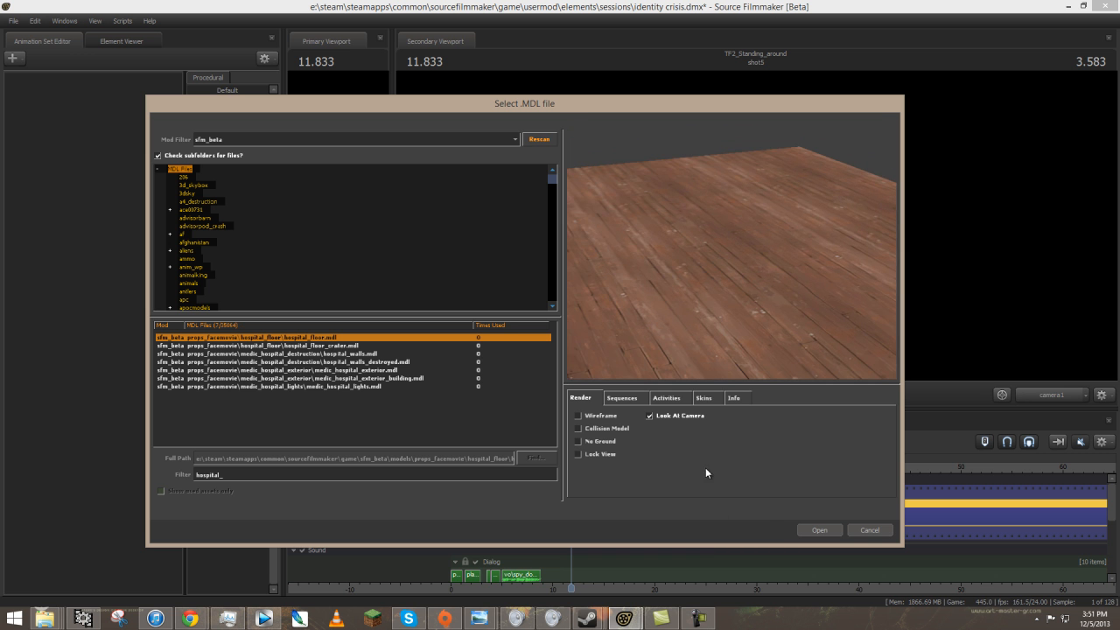
{"action": "left_click", "coordinate": [818, 529]}
Switch the Secondary Viewport to the Work Camera and disable lighting to bring the floor into view.
{"action": "left_click", "coordinate": [458, 306]}
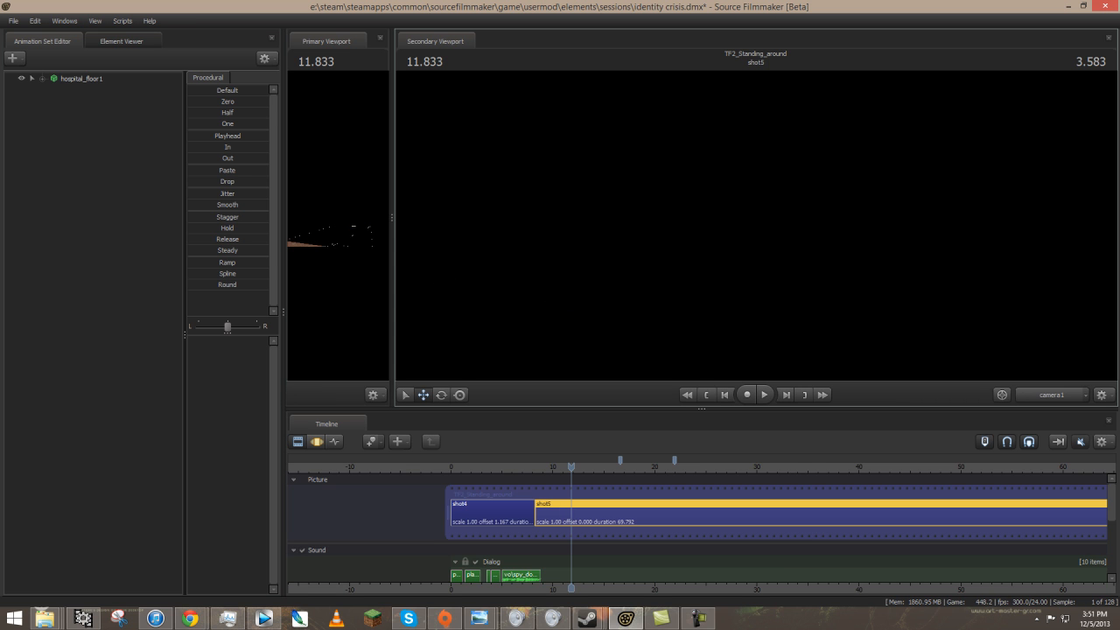
{"action": "right_click", "coordinate": [757, 227]}
{"action": "left_click", "coordinate": [787, 232]}
{"action": "right_click", "coordinate": [745, 232]}
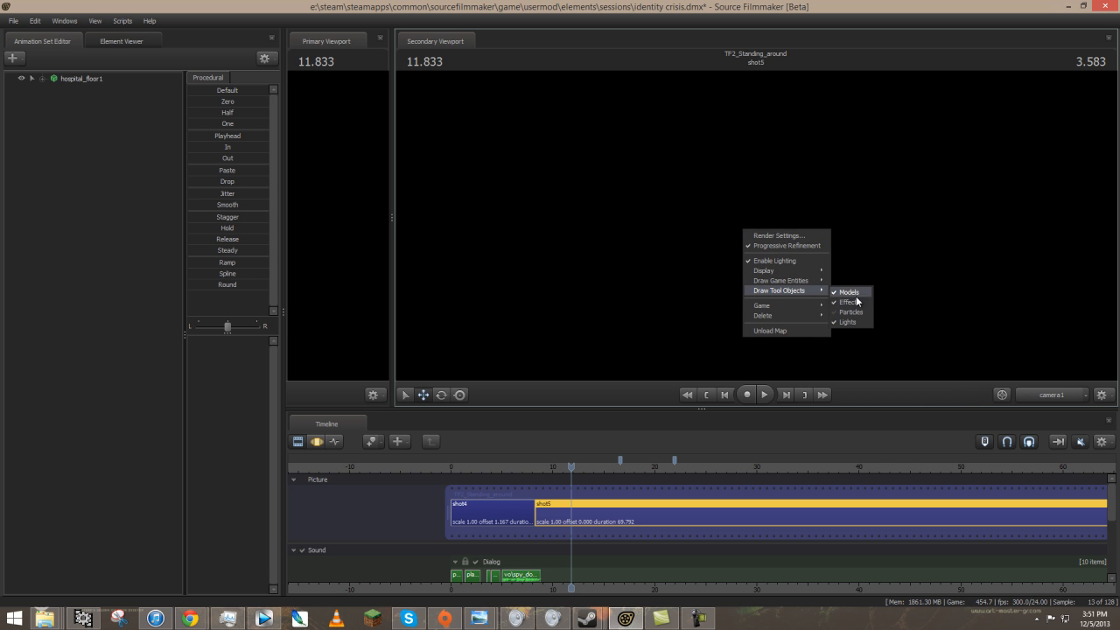
{"action": "left_click", "coordinate": [854, 317]}
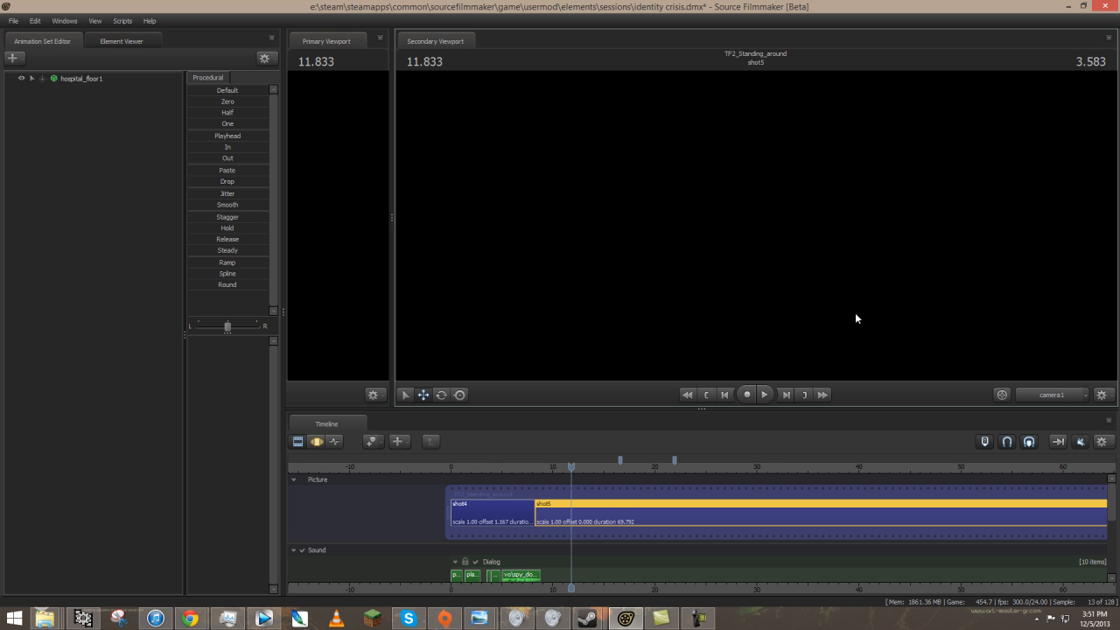
{"action": "left_click", "coordinate": [1054, 396], "text": "ctrl"}
{"action": "left_click_drag", "start_coordinate": [757, 226], "coordinate": [752, 306]}
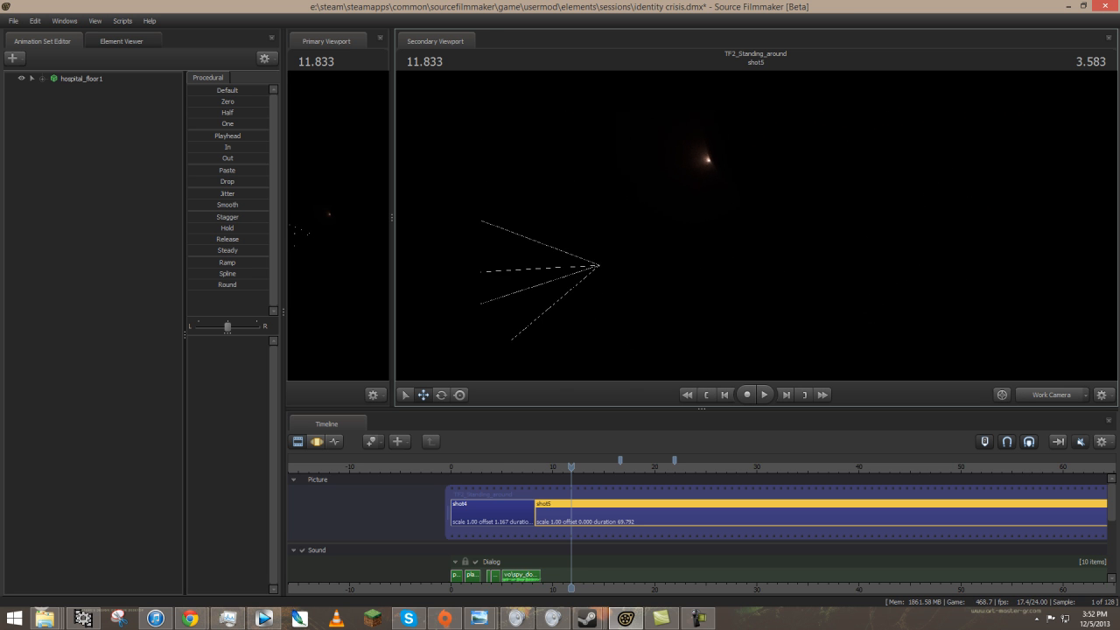
{"action": "right_click", "coordinate": [756, 226]}
{"action": "left_click", "coordinate": [799, 253]}
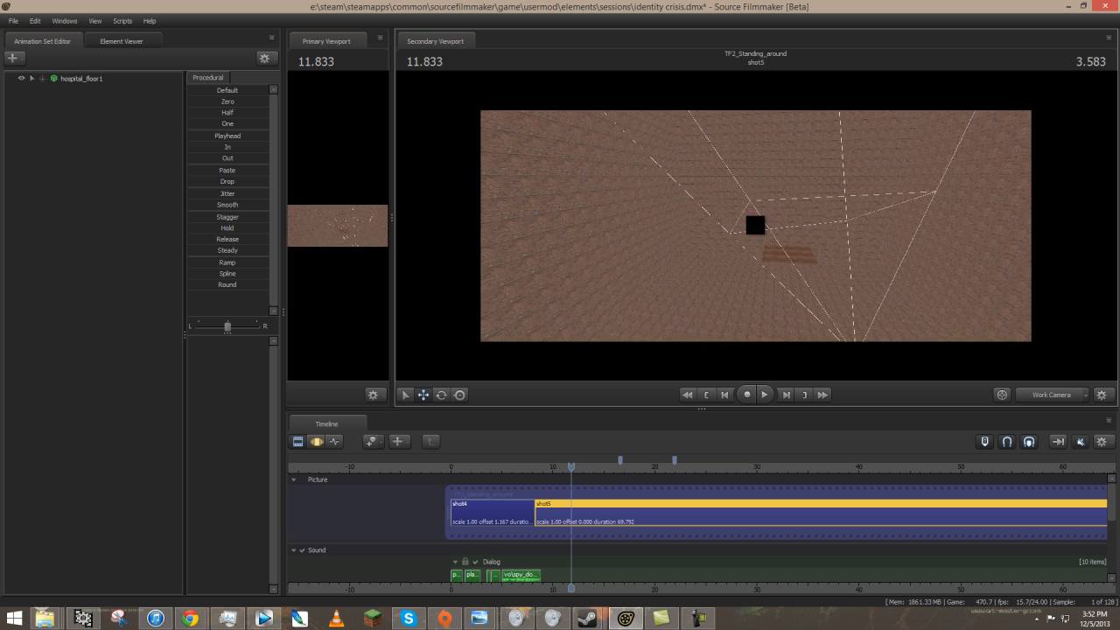
{"action": "left_click_drag", "start_coordinate": [762, 225], "coordinate": [756, 226]}
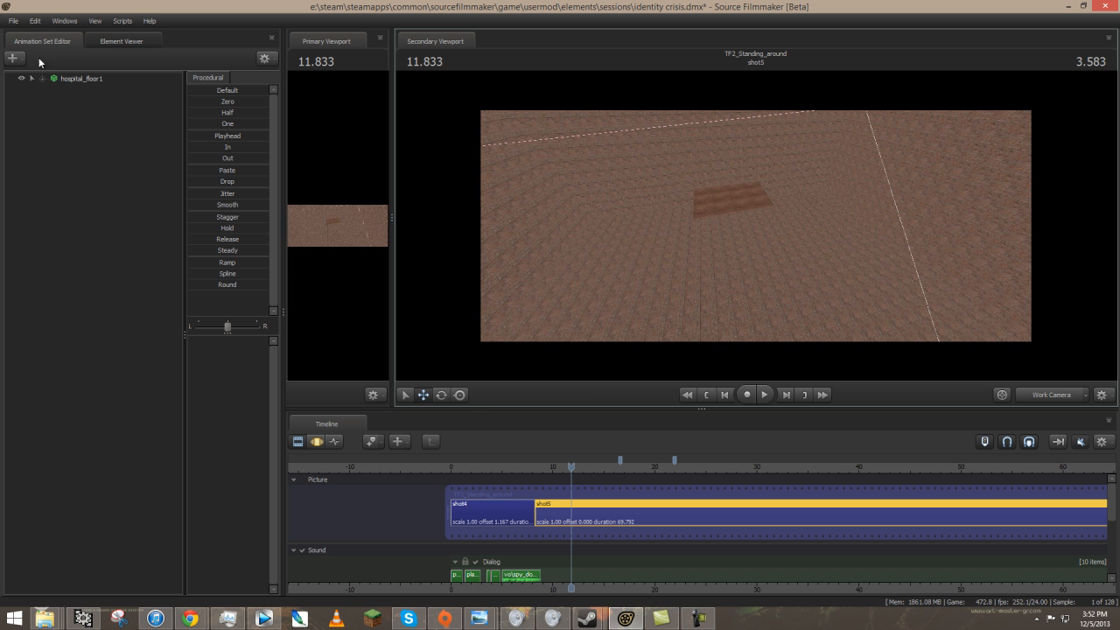
Select hospital_floor1, switch to the Motion Editor and reposition the floor in the scene.
{"action": "left_click", "coordinate": [88, 79]}
{"action": "left_click", "coordinate": [318, 440]}
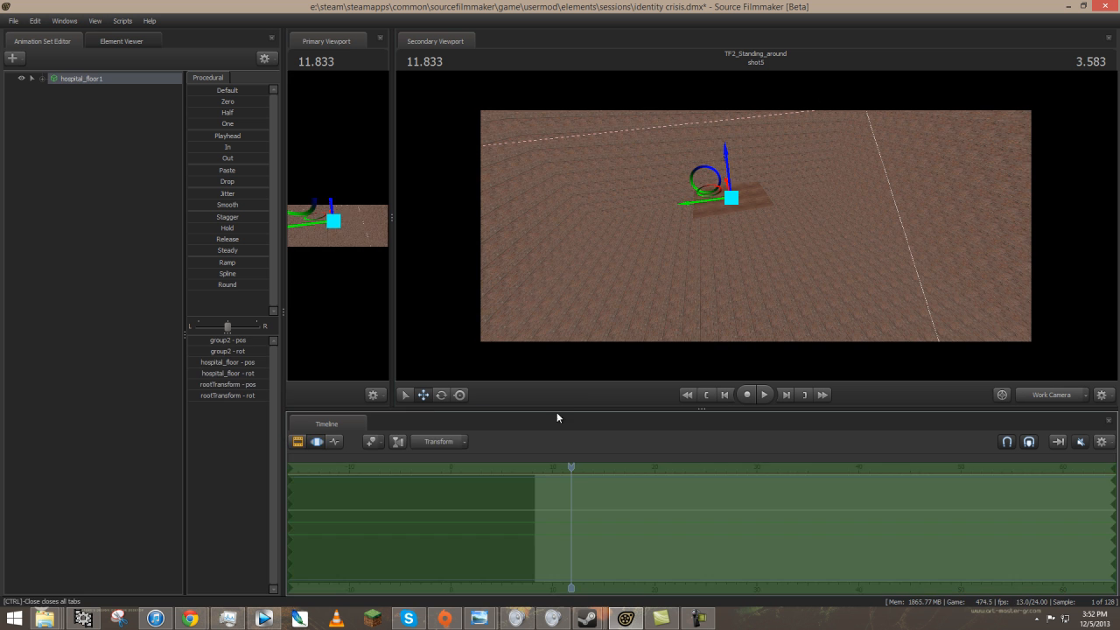
{"action": "left_click_drag", "start_coordinate": [719, 196], "coordinate": [708, 223]}
{"action": "mouse_move", "coordinate": [750, 229]}
{"action": "left_mouse_down"}
{"action": "mouse_move", "coordinate": [772, 225]}
{"action": "mouse_move", "coordinate": [754, 224]}
{"action": "left_mouse_up"}
{"action": "key", "text": "w"}
{"action": "key", "text": "a"}
{"action": "key", "text": "a"}
Turn off the drawing of World Brush Models in the Secondary Viewport.
{"action": "right_click", "coordinate": [674, 210]}
{"action": "mouse_move", "coordinate": [742, 260]}
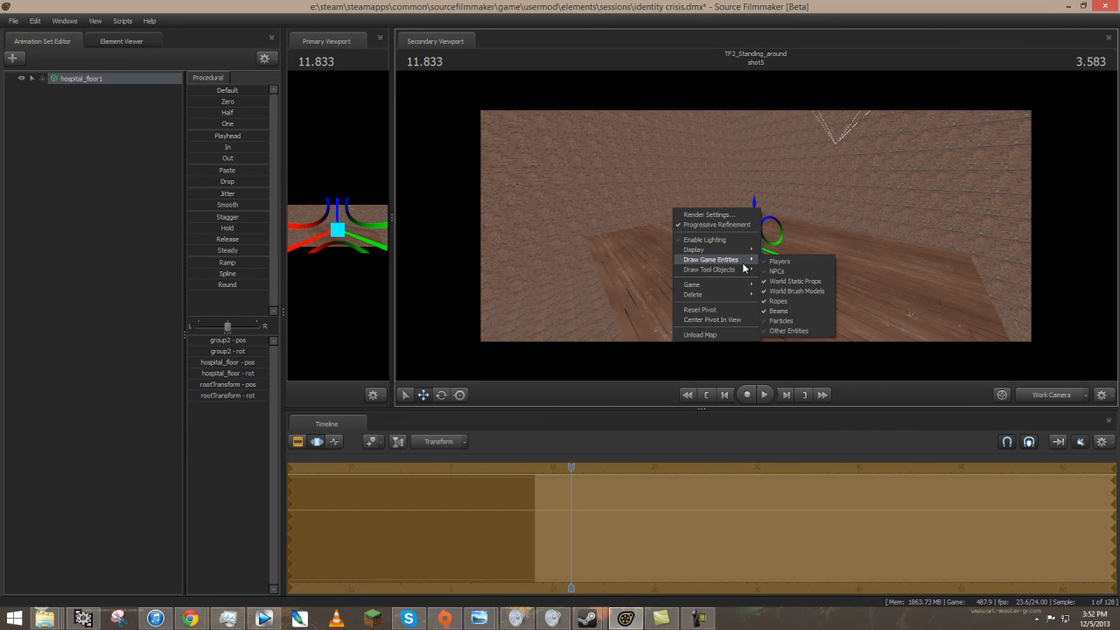
{"action": "left_click", "coordinate": [792, 291]}
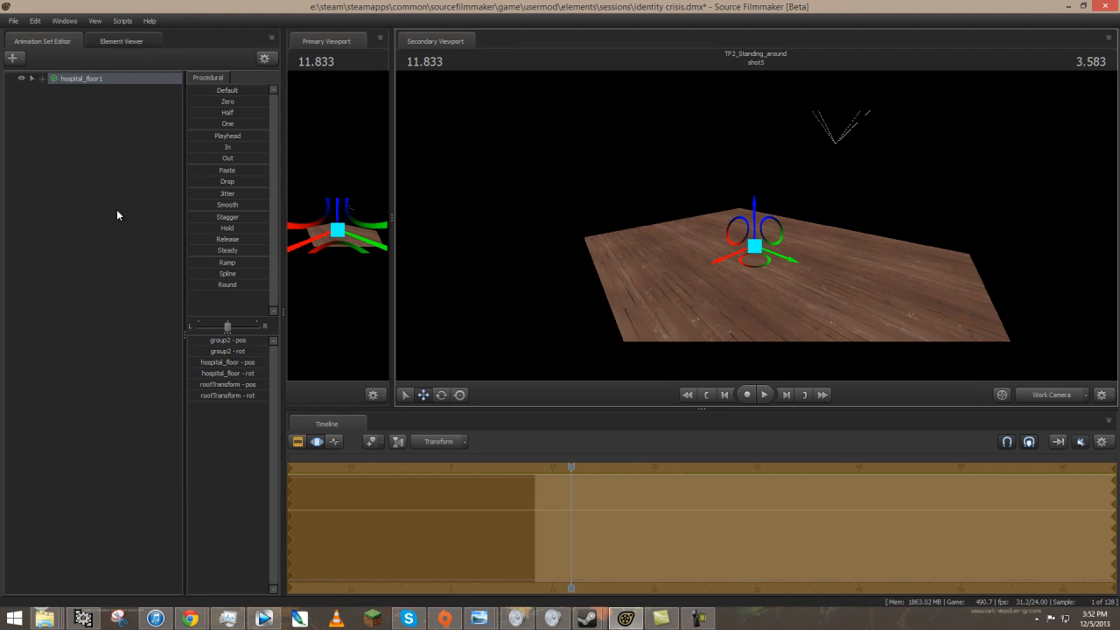
Find the couch with the filter "couch" in the tf2_current mod and add couch_01.mdl to shot5.
{"action": "right_click", "coordinate": [124, 171]}
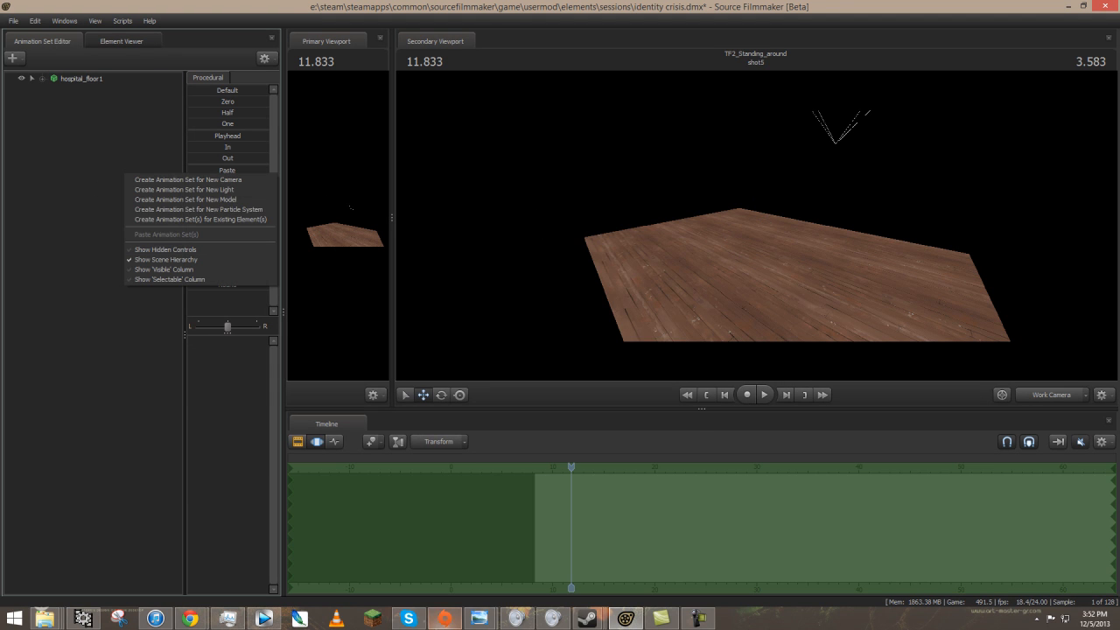
{"action": "left_click", "coordinate": [187, 199]}
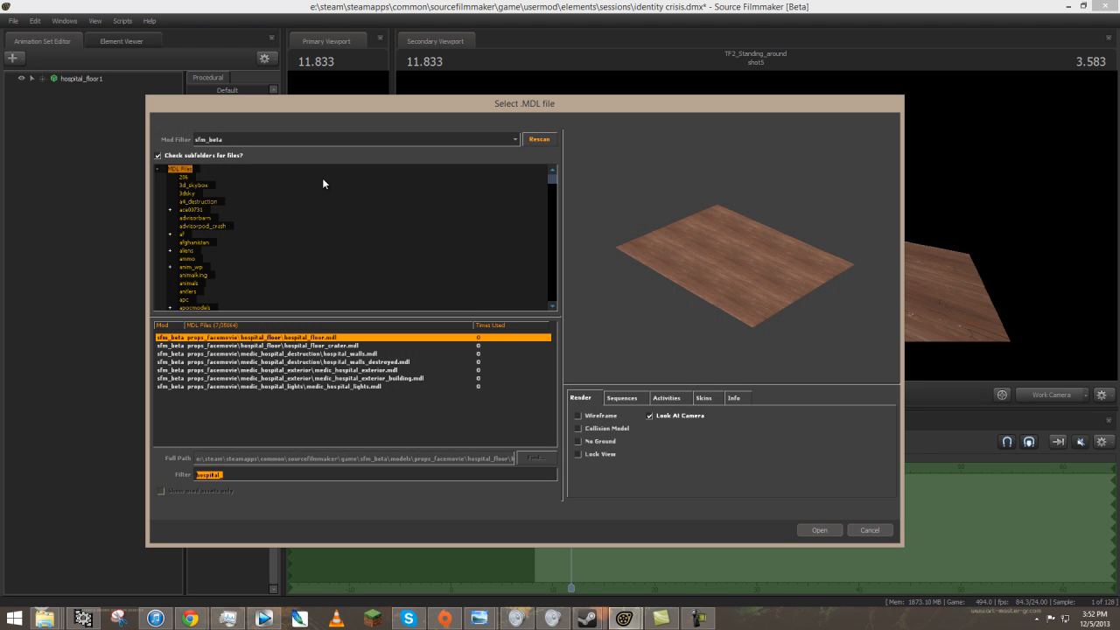
{"action": "type", "text": "couch"}
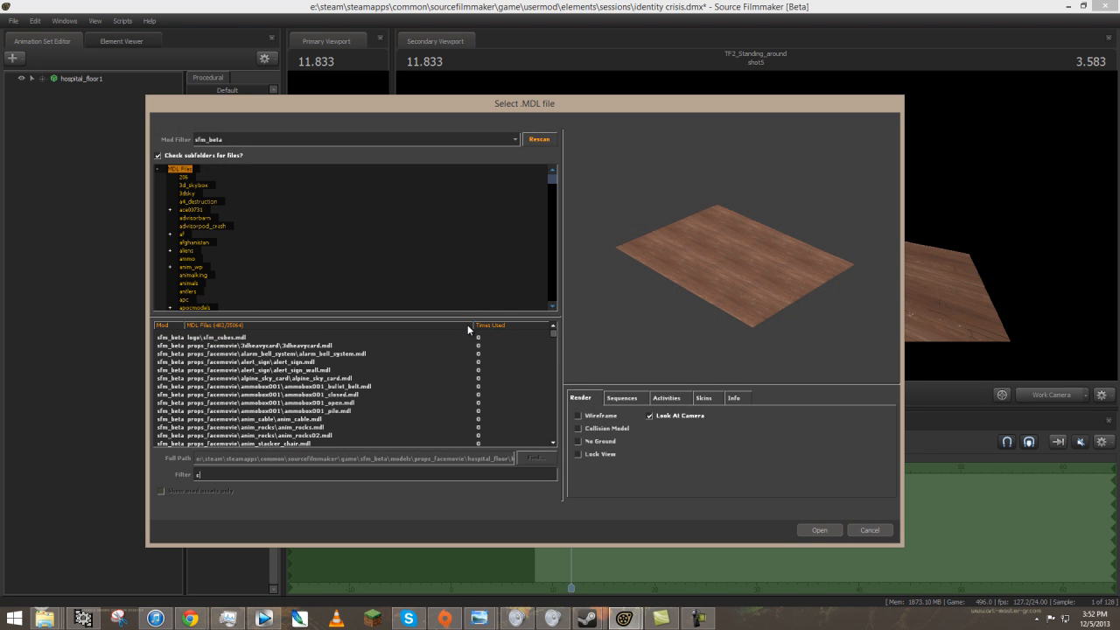
{"action": "left_click", "coordinate": [305, 140]}
{"action": "scroll", "coordinate": [225, 179], "scroll_direction": "down", "scroll_amount": 1}
{"action": "left_click", "coordinate": [225, 179]}
{"action": "left_click", "coordinate": [229, 140]}
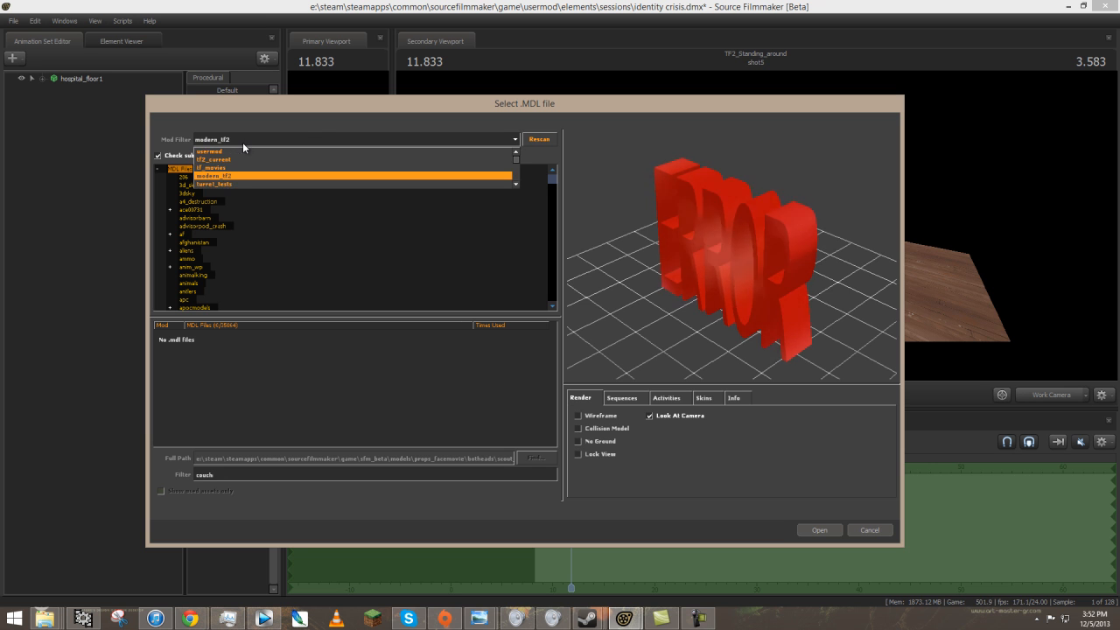
{"action": "left_click", "coordinate": [230, 160]}
{"action": "left_click_drag", "start_coordinate": [735, 245], "coordinate": [726, 269]}
{"action": "right_click_drag", "start_coordinate": [726, 270], "coordinate": [727, 290]}
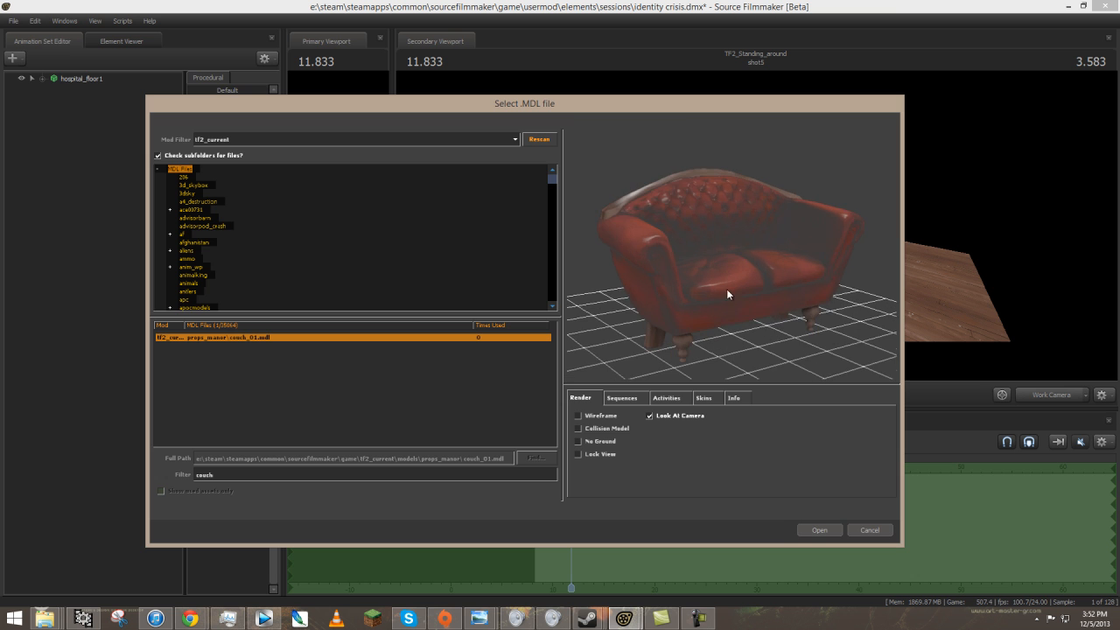
{"action": "left_click", "coordinate": [824, 527]}
Move couch_011 onto the wooden floor and rotate it into place.
{"action": "left_click", "coordinate": [81, 89]}
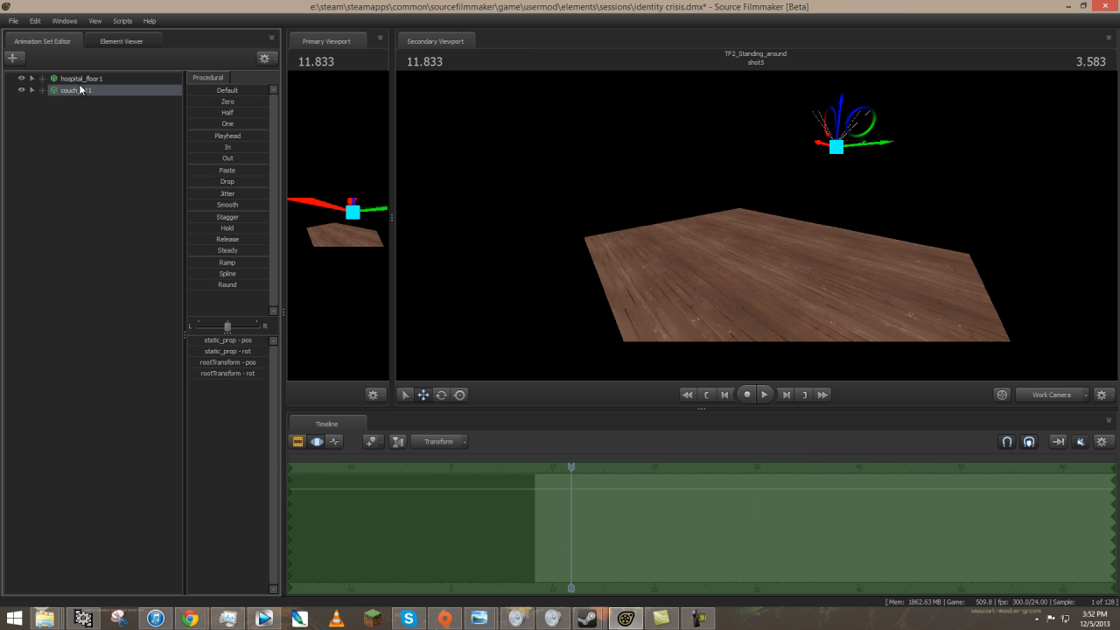
{"action": "left_click_drag", "start_coordinate": [837, 147], "coordinate": [724, 265]}
{"action": "left_click_drag", "start_coordinate": [722, 305], "coordinate": [704, 315]}
{"action": "left_click_drag", "start_coordinate": [819, 327], "coordinate": [755, 226]}
{"action": "key", "text": "e"}
{"action": "left_click_drag", "start_coordinate": [700, 252], "coordinate": [770, 241]}
{"action": "key", "text": "w"}
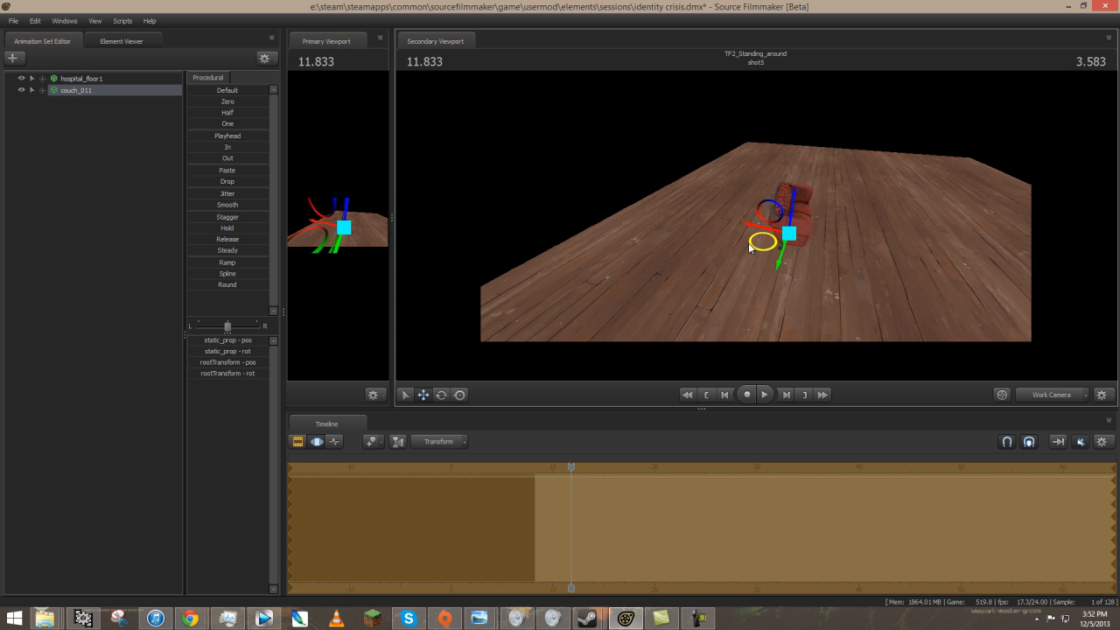
Duplicate the couch by copying and pasting its animation set.
{"action": "right_click", "coordinate": [114, 91]}
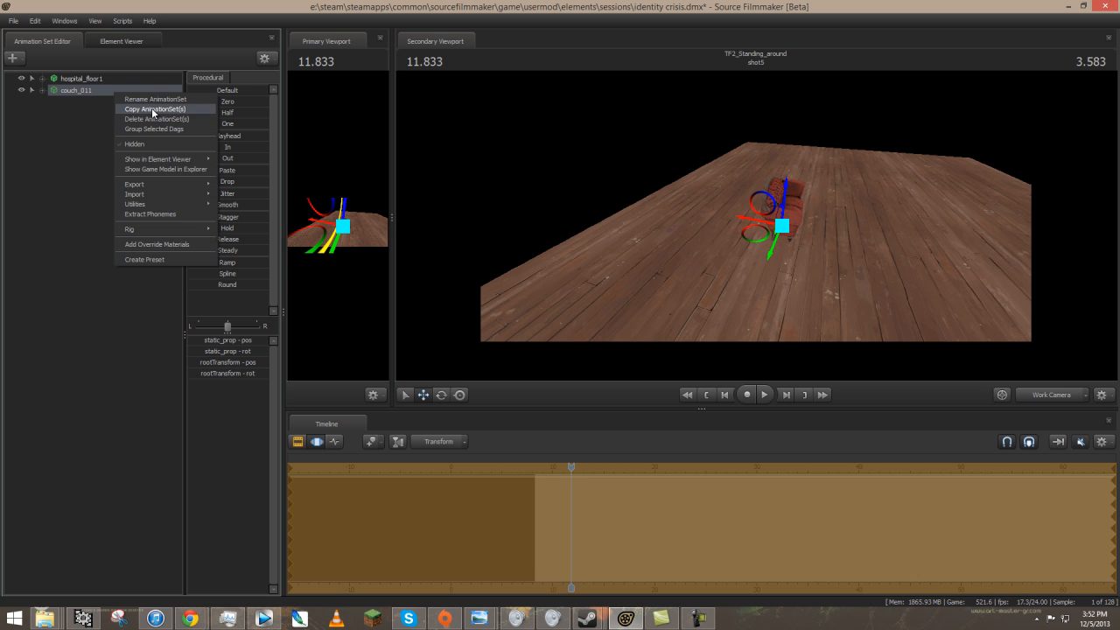
{"action": "left_click", "coordinate": [152, 108]}
{"action": "right_click", "coordinate": [128, 108]}
{"action": "left_click", "coordinate": [163, 170]}
Move the duplicated couch away from the first one on the floor and rotate it to a different angle.
{"action": "left_click", "coordinate": [80, 103]}
{"action": "key", "text": "e"}
{"action": "left_click_drag", "start_coordinate": [794, 254], "coordinate": [727, 187]}
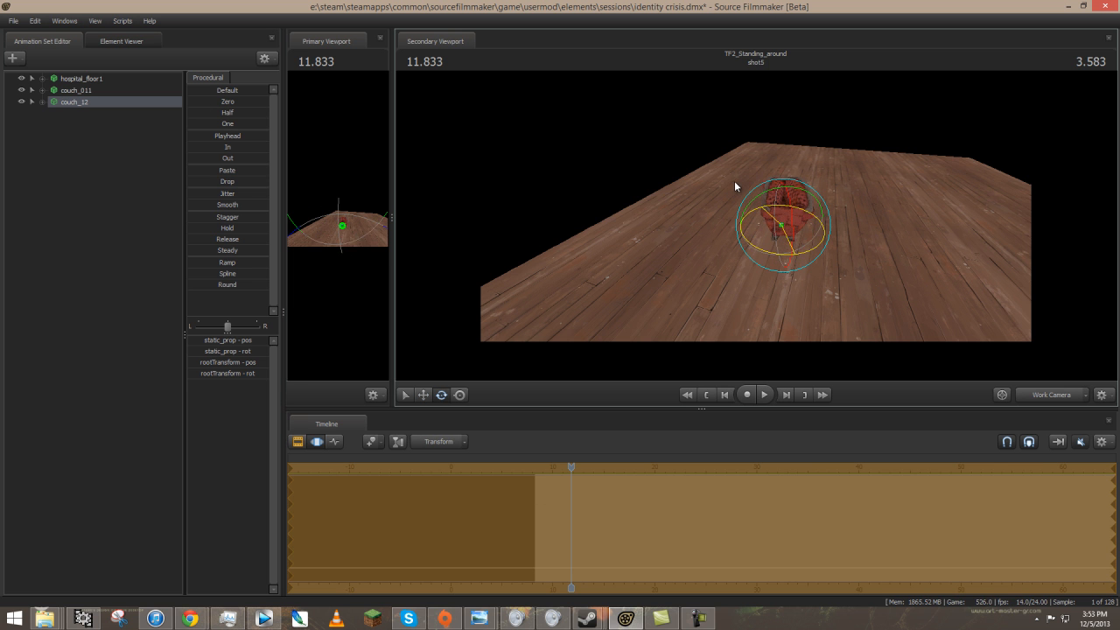
{"action": "key", "text": "w"}
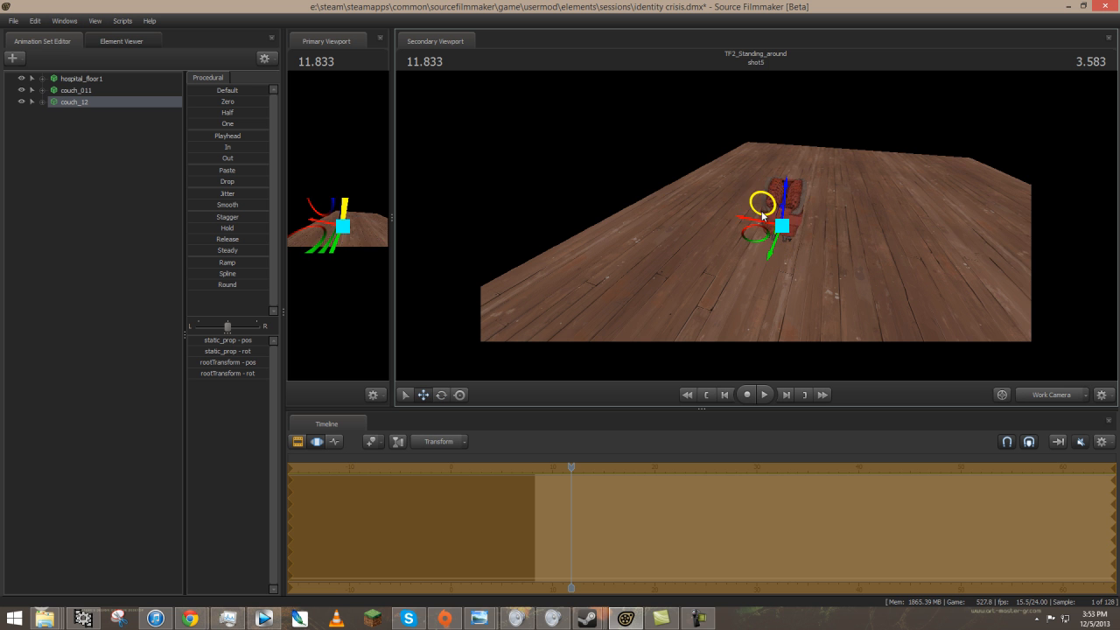
{"action": "left_click_drag", "start_coordinate": [753, 234], "coordinate": [936, 283]}
{"action": "key", "text": "e"}
{"action": "mouse_move", "coordinate": [804, 266]}
{"action": "left_mouse_down"}
{"action": "mouse_move", "coordinate": [862, 244]}
{"action": "mouse_move", "coordinate": [804, 265]}
{"action": "left_mouse_up"}
{"action": "left_click_drag", "start_coordinate": [749, 228], "coordinate": [756, 226]}
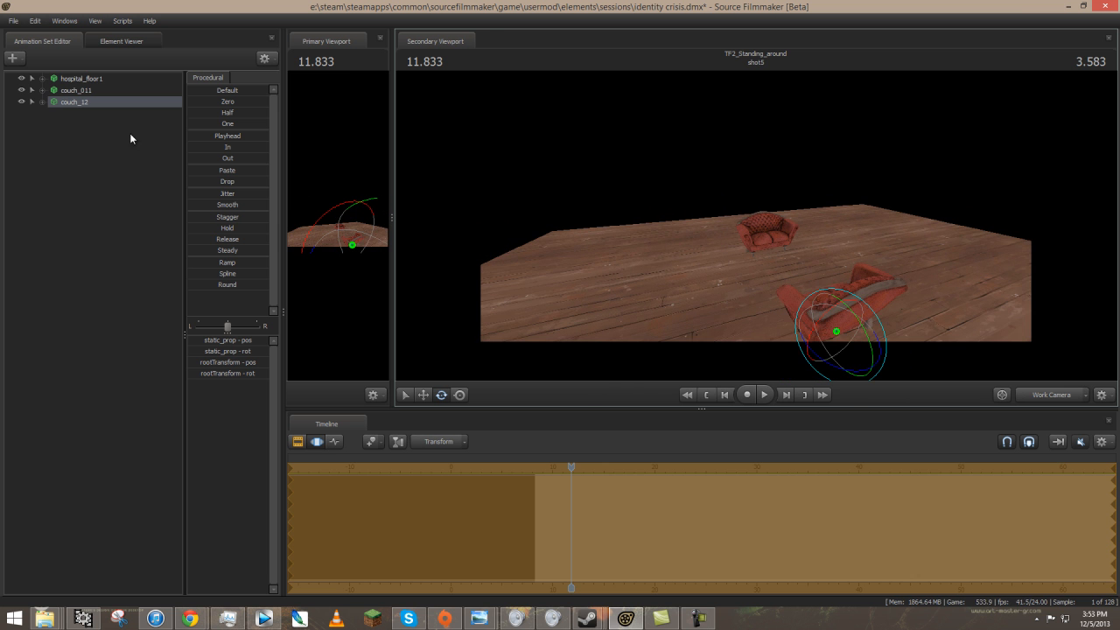
Find a table with the filter "table" in the tf2_current mod and add bar_table.mdl to shot5.
{"action": "right_click", "coordinate": [61, 125]}
{"action": "left_click", "coordinate": [103, 156]}
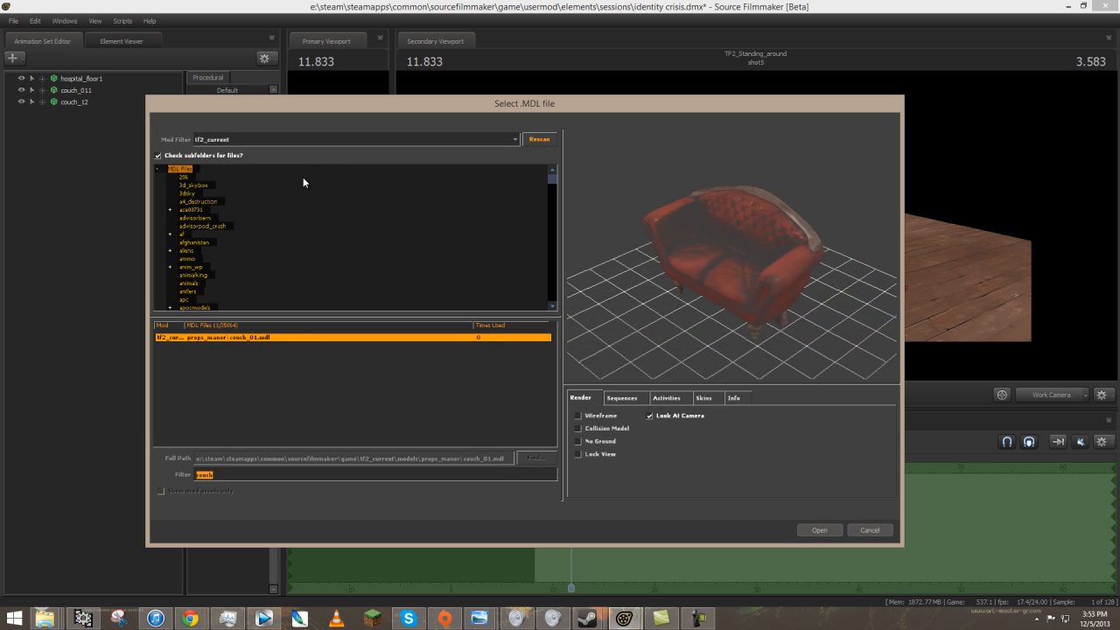
{"action": "type", "text": "table"}
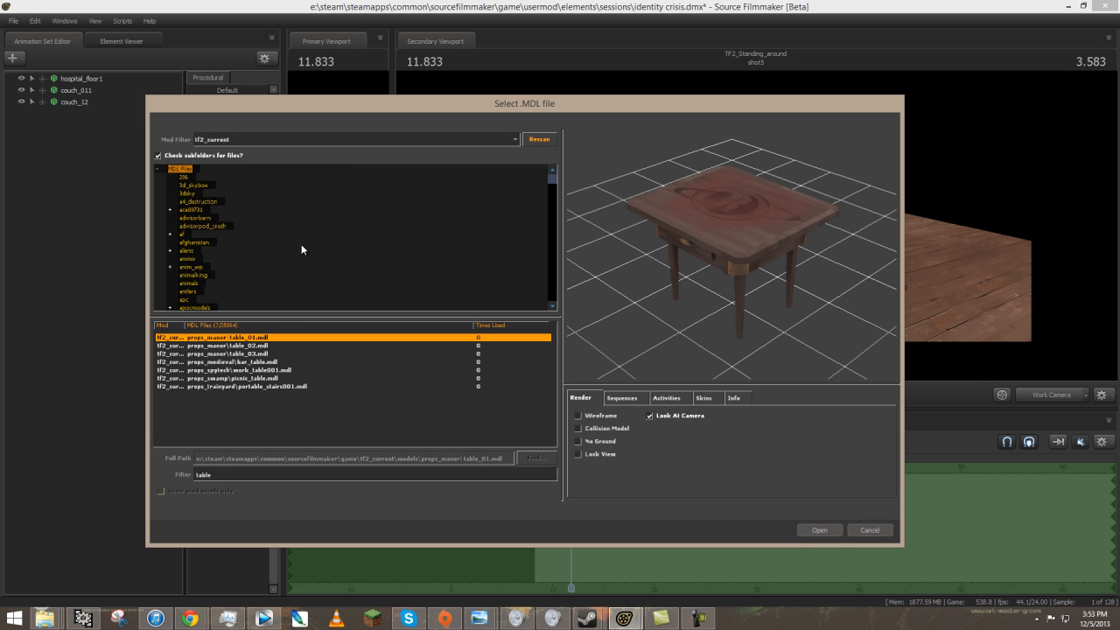
{"action": "left_click", "coordinate": [226, 361]}
{"action": "key", "text": "Down"}
{"action": "key", "text": "Up"}
{"action": "key", "text": "Up"}
{"action": "key", "text": "Down"}
{"action": "key", "text": "Down"}
{"action": "key", "text": "Down"}
{"action": "key", "text": "Down"}
{"action": "key", "text": "Up"}
{"action": "key", "text": "Up"}
{"action": "key", "text": "Up"}
{"action": "key", "text": "Up"}
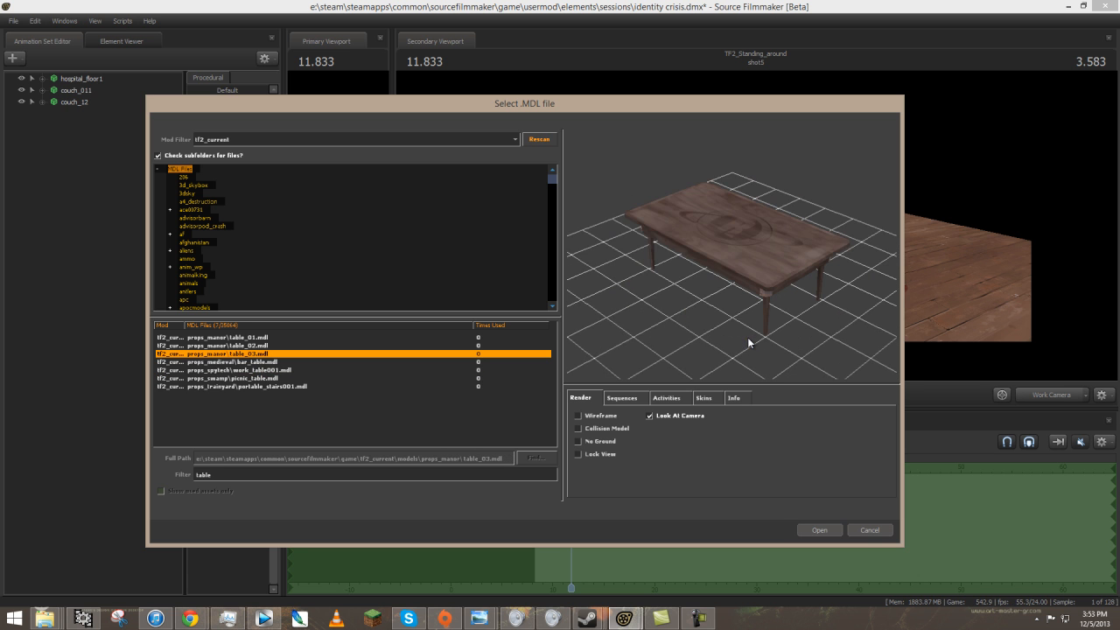
{"action": "key", "text": "Down"}
{"action": "left_click", "coordinate": [826, 528]}
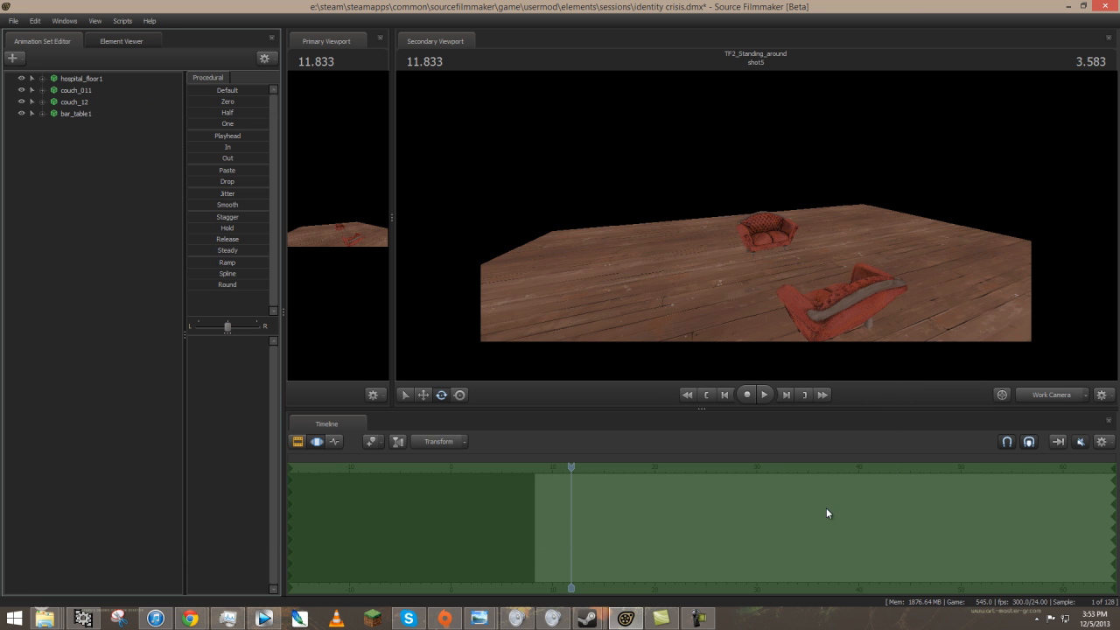
Enlarge the primary viewport and bring bar_table1 down toward the wooden floor.
{"action": "left_click", "coordinate": [83, 115]}
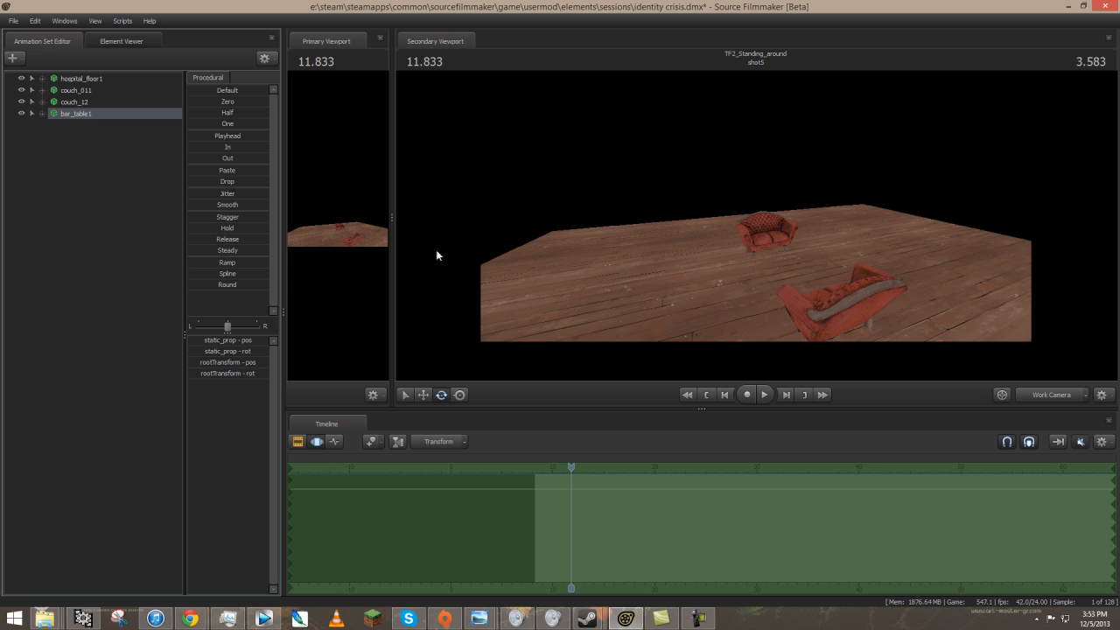
{"action": "left_click_drag", "start_coordinate": [392, 284], "coordinate": [687, 272]}
{"action": "left_click_drag", "start_coordinate": [450, 260], "coordinate": [485, 229]}
{"action": "key", "text": "s"}
{"action": "key", "text": "w"}
{"action": "key", "text": "r"}
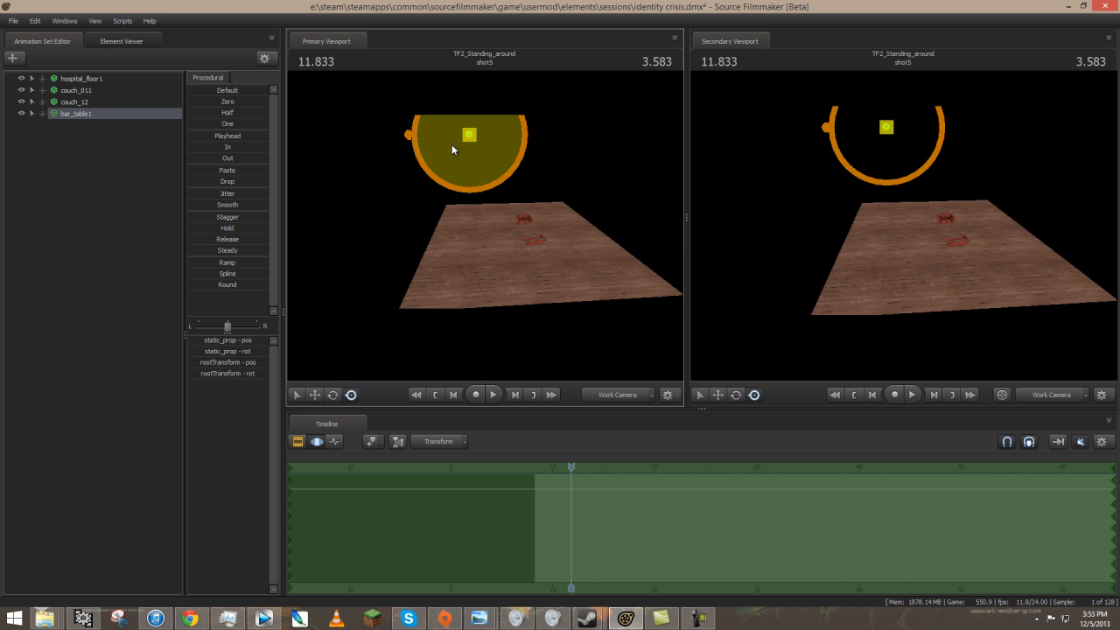
{"action": "left_click_drag", "start_coordinate": [472, 136], "coordinate": [588, 277]}
Move bar_table1 on the floor into the space between the two couches.
{"action": "key", "text": "e"}
{"action": "key", "text": "w"}
{"action": "key", "text": "a"}
{"action": "left_click_drag", "start_coordinate": [666, 289], "coordinate": [469, 254]}
{"action": "key", "text": "w"}
{"action": "key", "text": "e"}
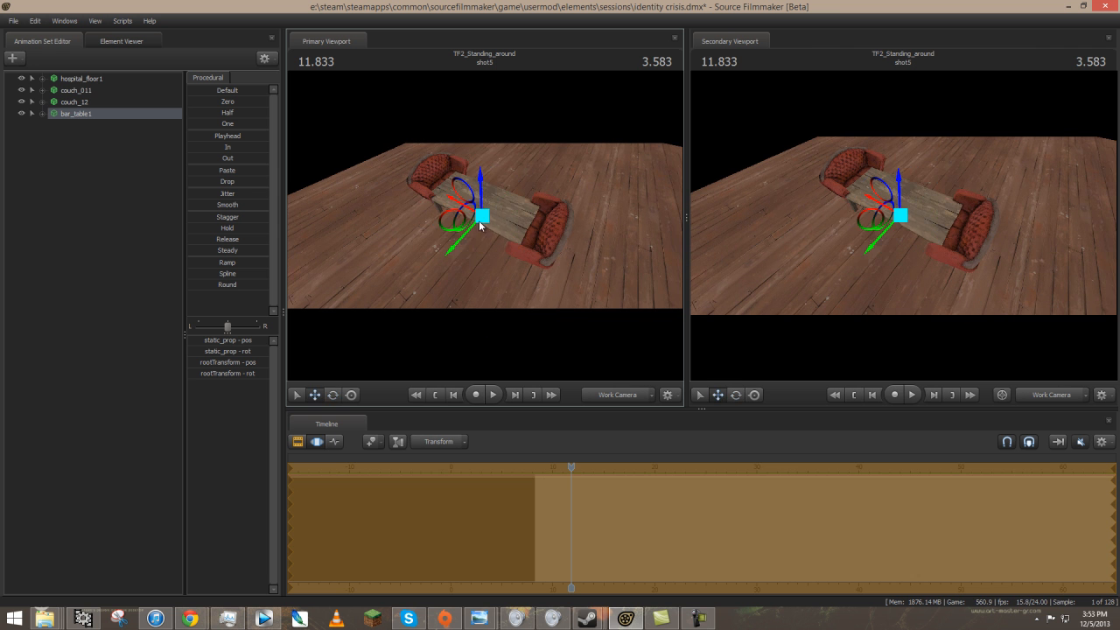
{"action": "left_click_drag", "start_coordinate": [461, 207], "coordinate": [445, 201]}
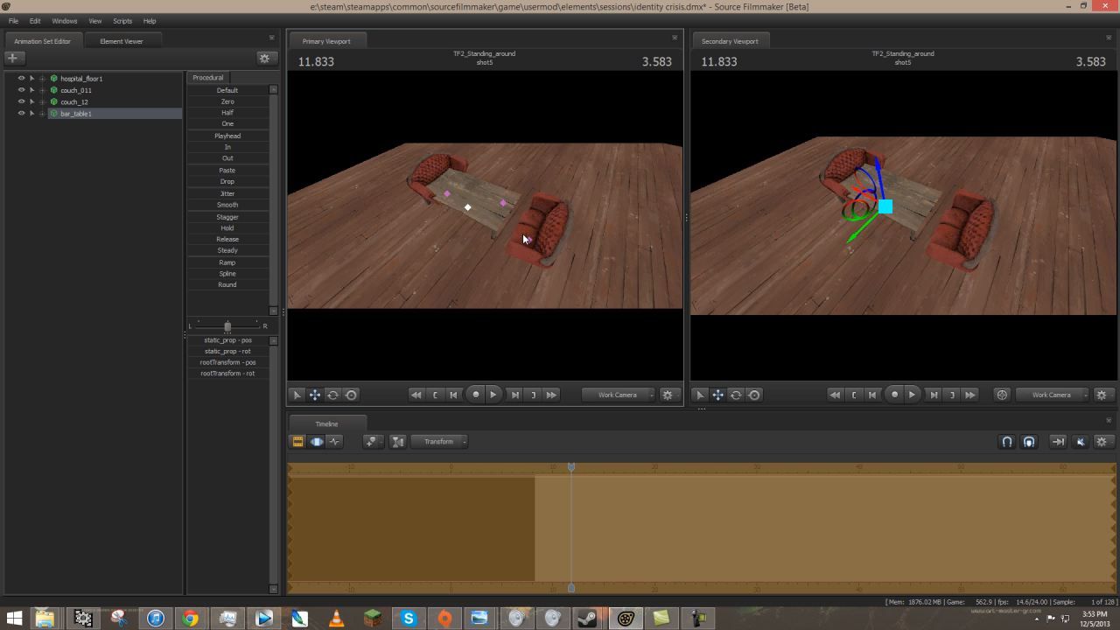
Select couch_12 and the bar table together and adjust their placement so the couches stand at opposite ends of the table.
{"action": "left_click", "coordinate": [529, 242]}
{"action": "left_click", "coordinate": [467, 211], "text": "ctrl"}
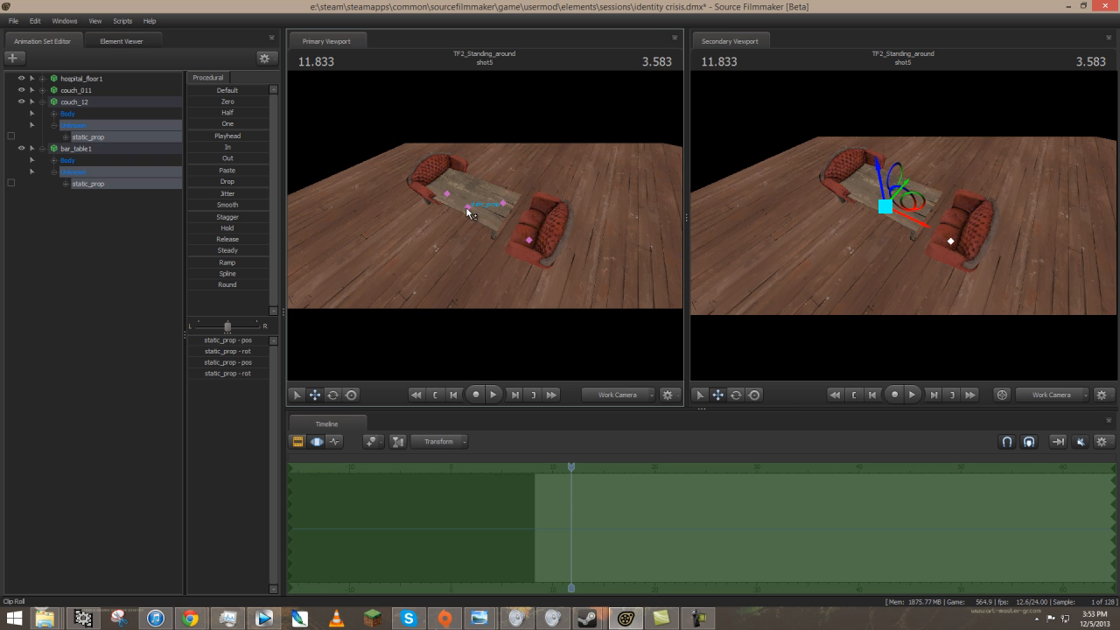
{"action": "left_click_drag", "start_coordinate": [503, 232], "coordinate": [537, 238]}
{"action": "left_click_drag", "start_coordinate": [514, 202], "coordinate": [485, 224]}
Search all mods with the filter "xmas" and add aus_xmas_boss.mdl to shot5.
{"action": "right_click", "coordinate": [128, 257]}
{"action": "left_click", "coordinate": [192, 283]}
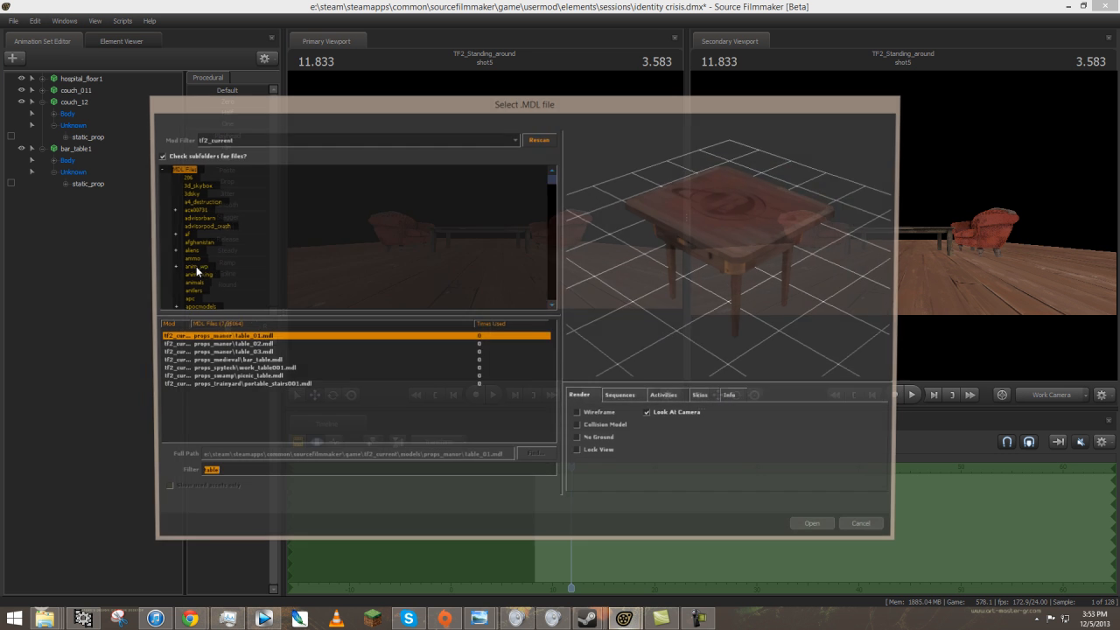
{"action": "type", "text": "a"}
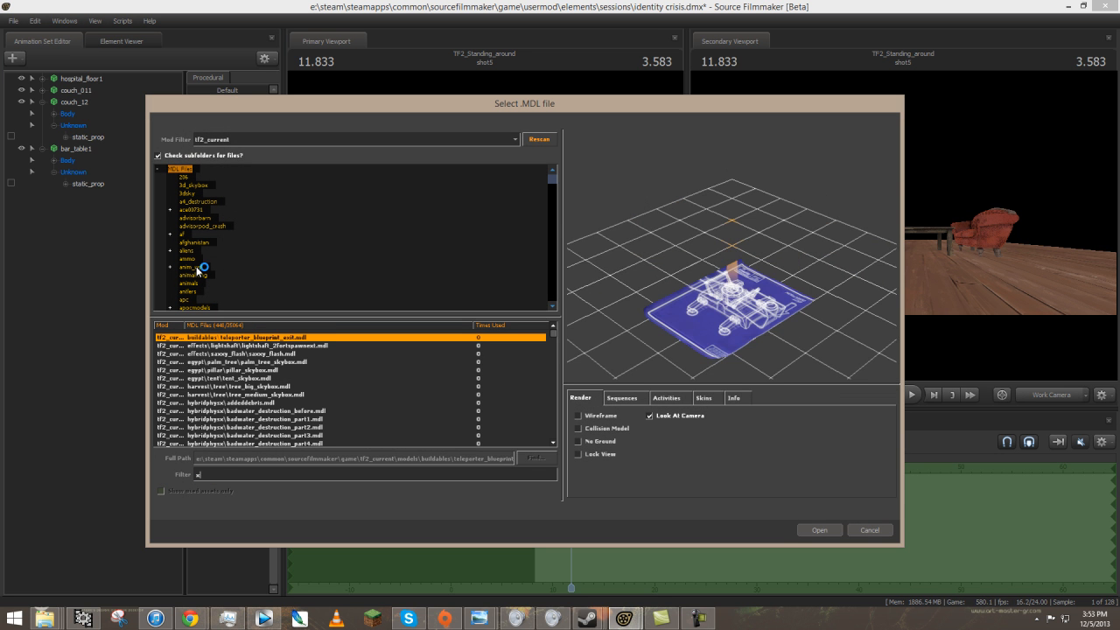
{"action": "key", "text": "BackSpace"}
{"action": "type", "text": "xmas"}
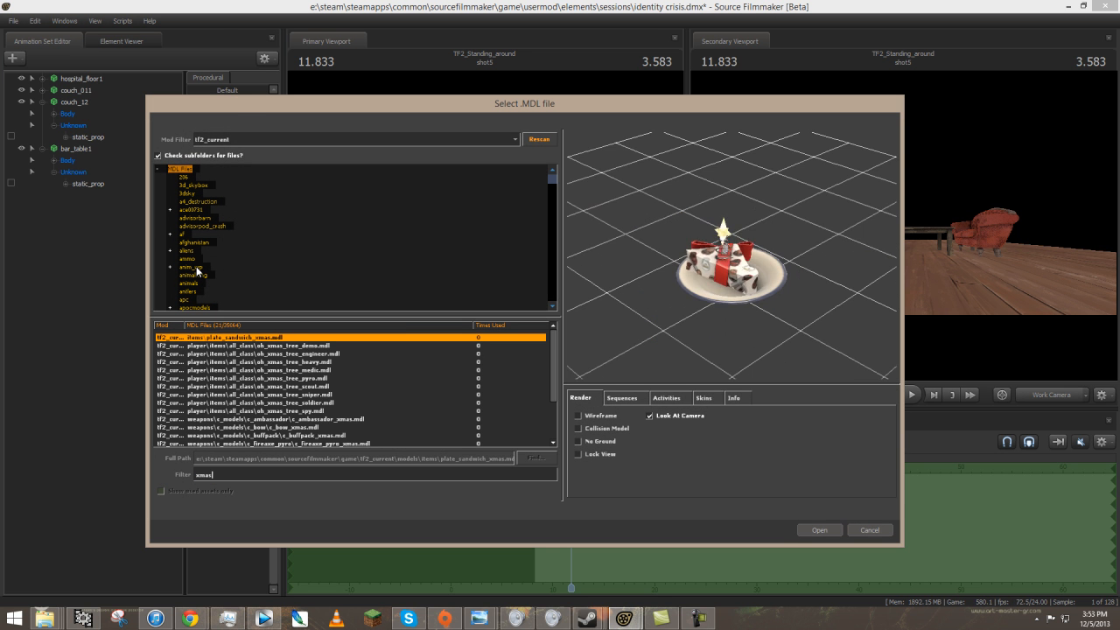
{"action": "left_click", "coordinate": [243, 137]}
{"action": "left_click", "coordinate": [244, 149]}
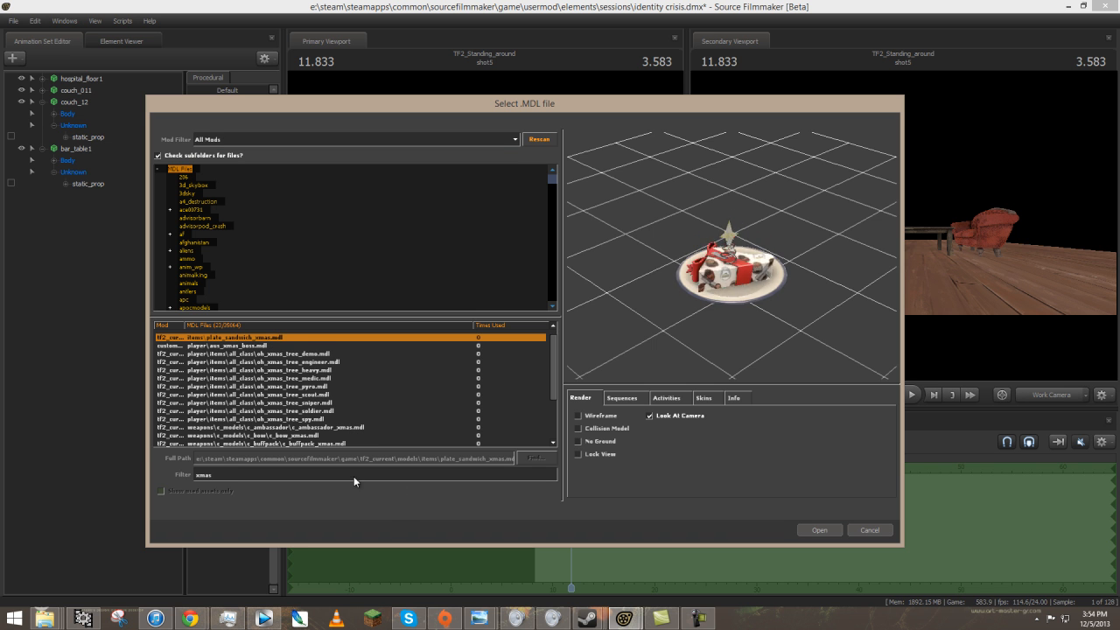
{"action": "left_click", "coordinate": [246, 347]}
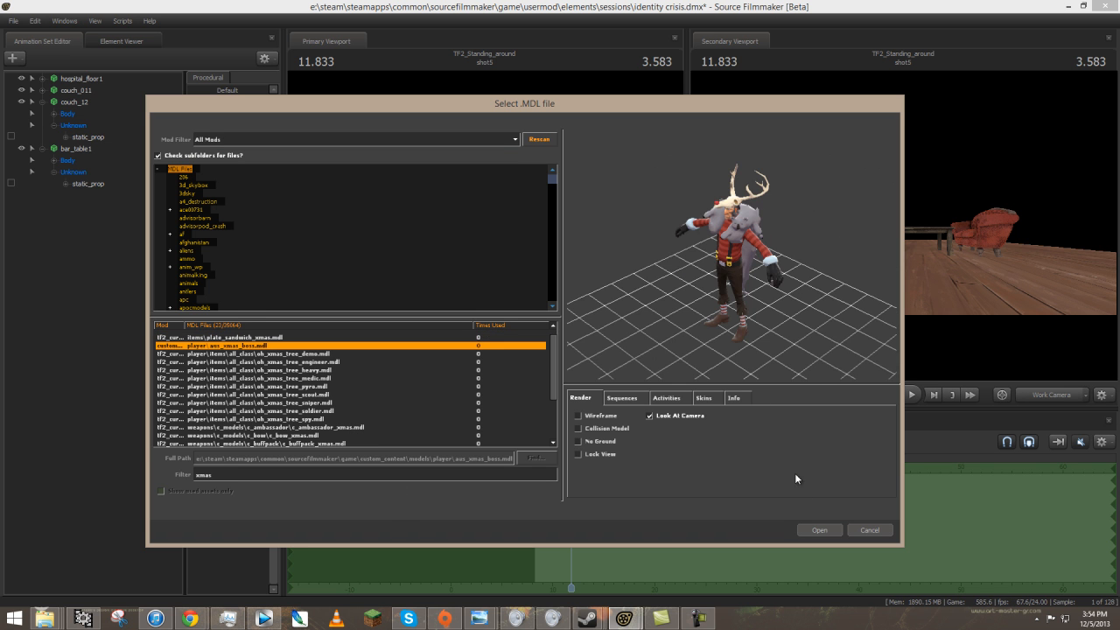
{"action": "left_click", "coordinate": [818, 530]}
Move aus_xmas_boss1 onto the floor and stand it beside the bar table near one couch.
{"action": "left_click", "coordinate": [89, 196]}
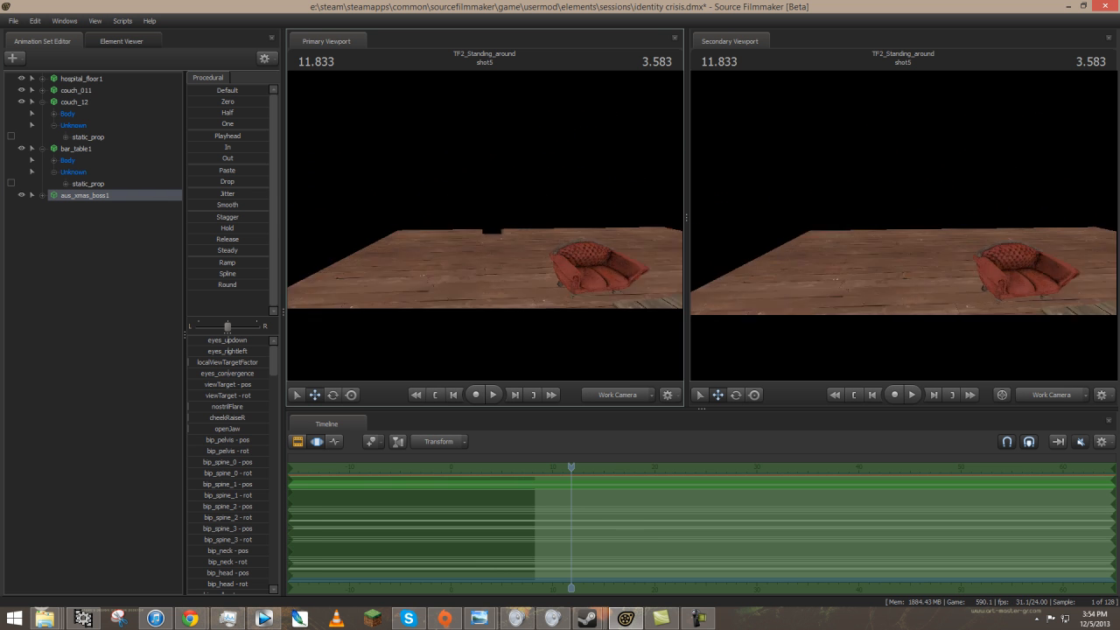
{"action": "key", "text": "e"}
{"action": "left_click_drag", "start_coordinate": [548, 195], "coordinate": [488, 299]}
{"action": "key", "text": "e"}
{"action": "left_click_drag", "start_coordinate": [539, 323], "coordinate": [358, 262]}
{"action": "key", "text": "w"}
{"action": "key", "text": "w"}
{"action": "left_click_drag", "start_coordinate": [436, 274], "coordinate": [278, 289]}
{"action": "left_click_drag", "start_coordinate": [475, 228], "coordinate": [485, 225]}
{"action": "key", "text": "s"}
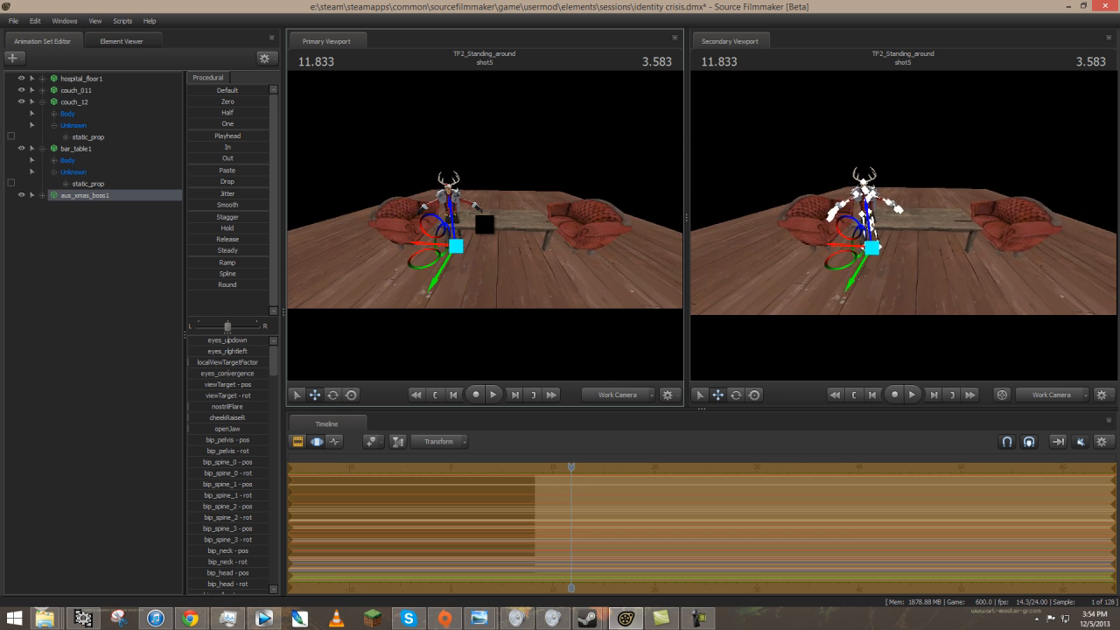
Find the fireplace with the filter "fireplace" in the tf2_current mod and add fireplace_01.mdl to shot5.
{"action": "right_click", "coordinate": [123, 242]}
{"action": "left_click", "coordinate": [215, 271]}
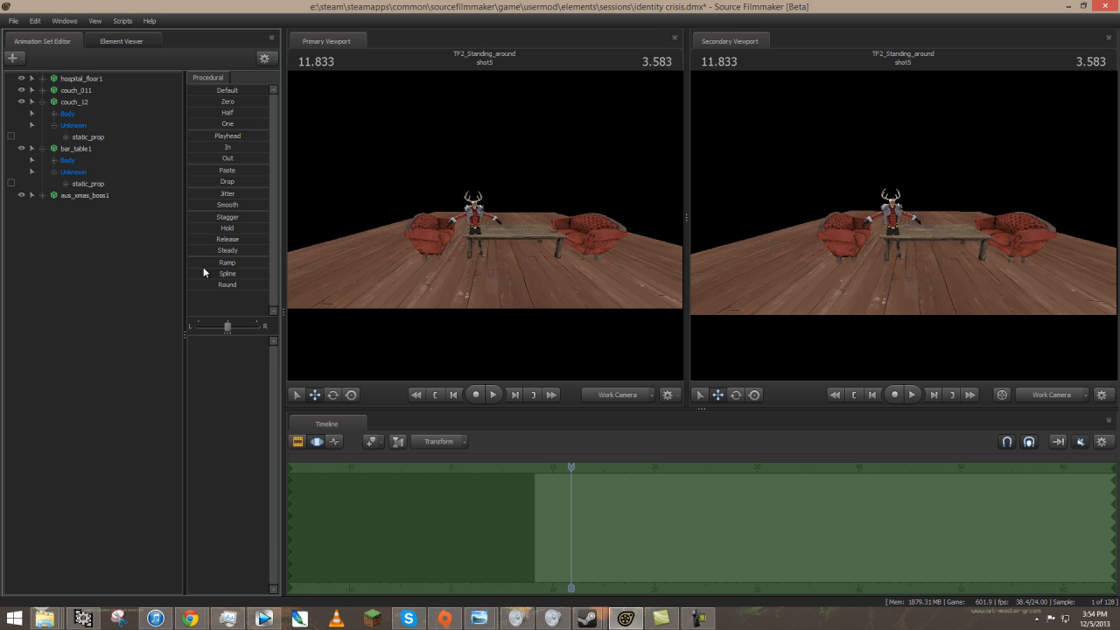
{"action": "type", "text": "i"}
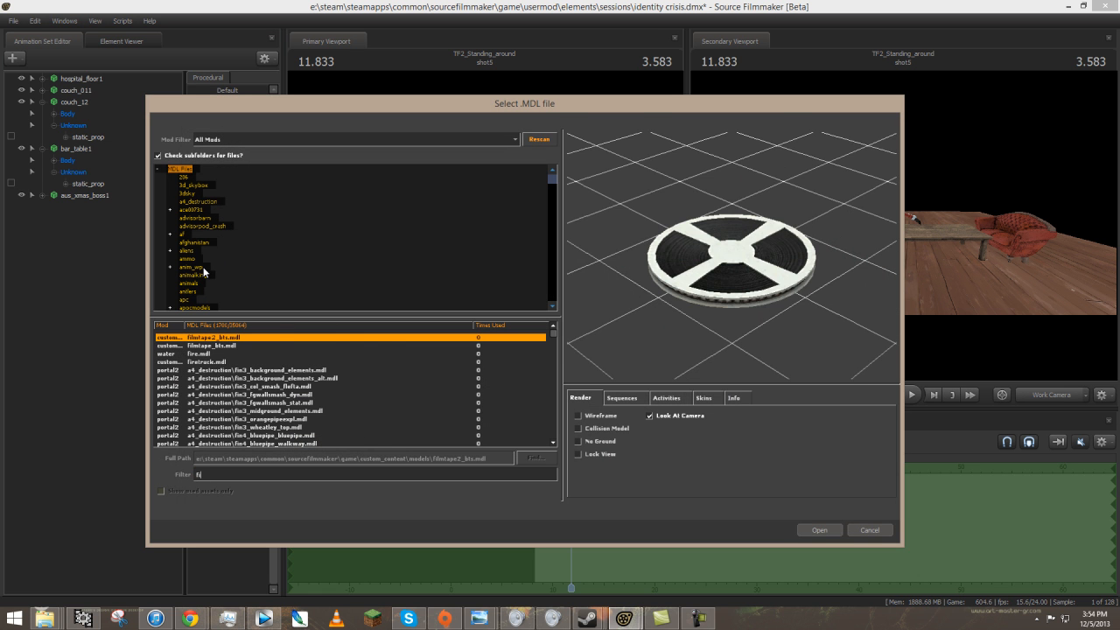
{"action": "type", "text": "replace"}
{"action": "left_click", "coordinate": [256, 137]}
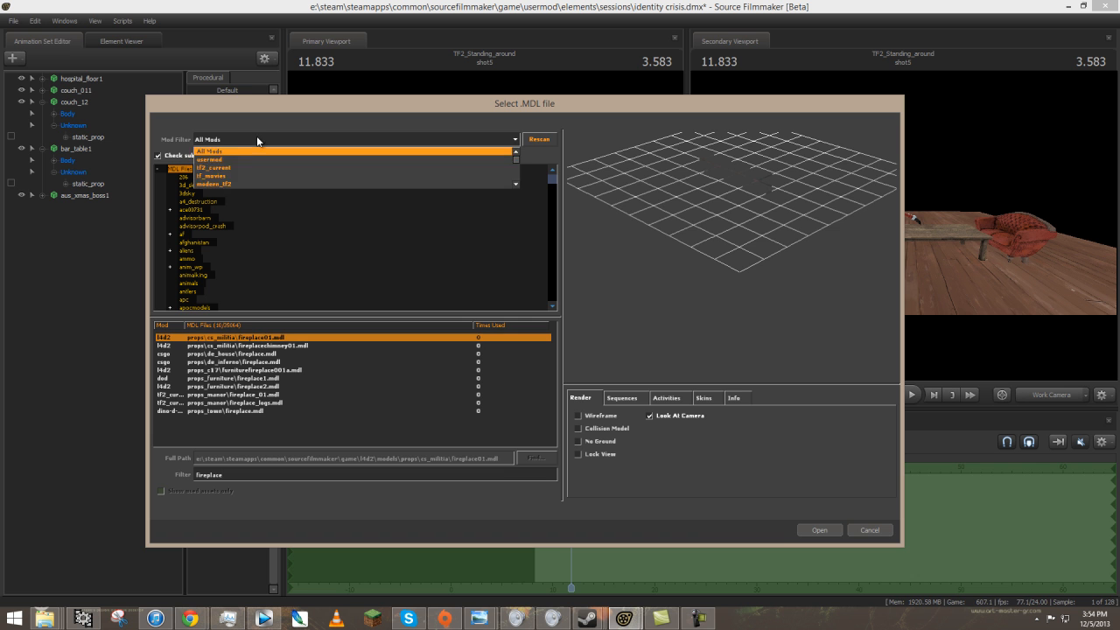
{"action": "left_click", "coordinate": [241, 168]}
{"action": "left_click_drag", "start_coordinate": [772, 253], "coordinate": [732, 276]}
{"action": "scroll", "coordinate": [732, 254], "scroll_direction": "up", "scroll_amount": 5}
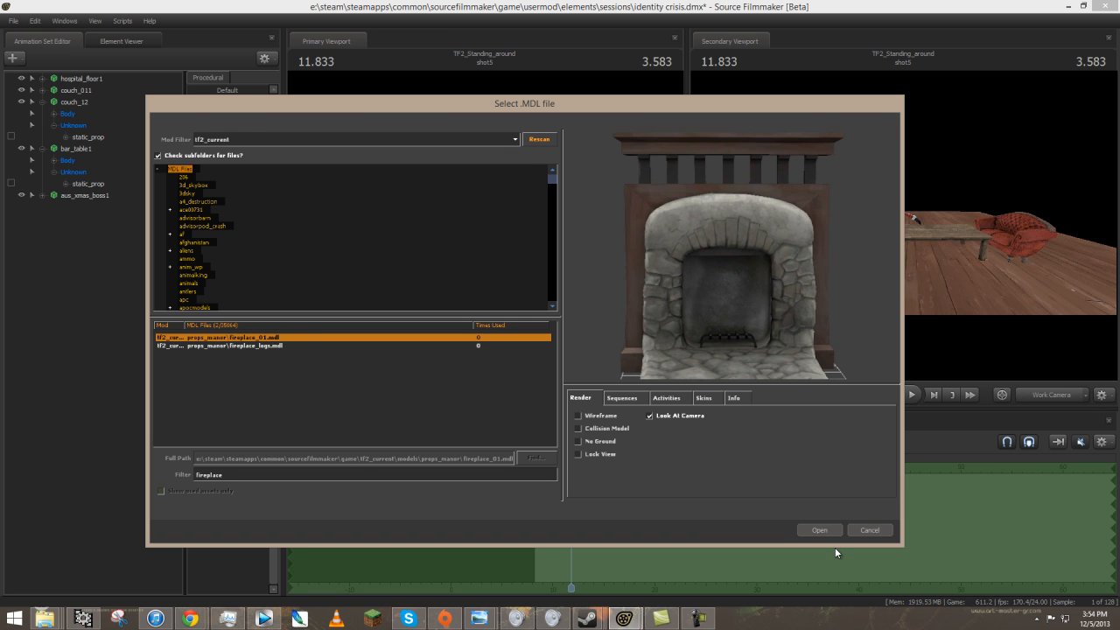
{"action": "left_click", "coordinate": [812, 529]}
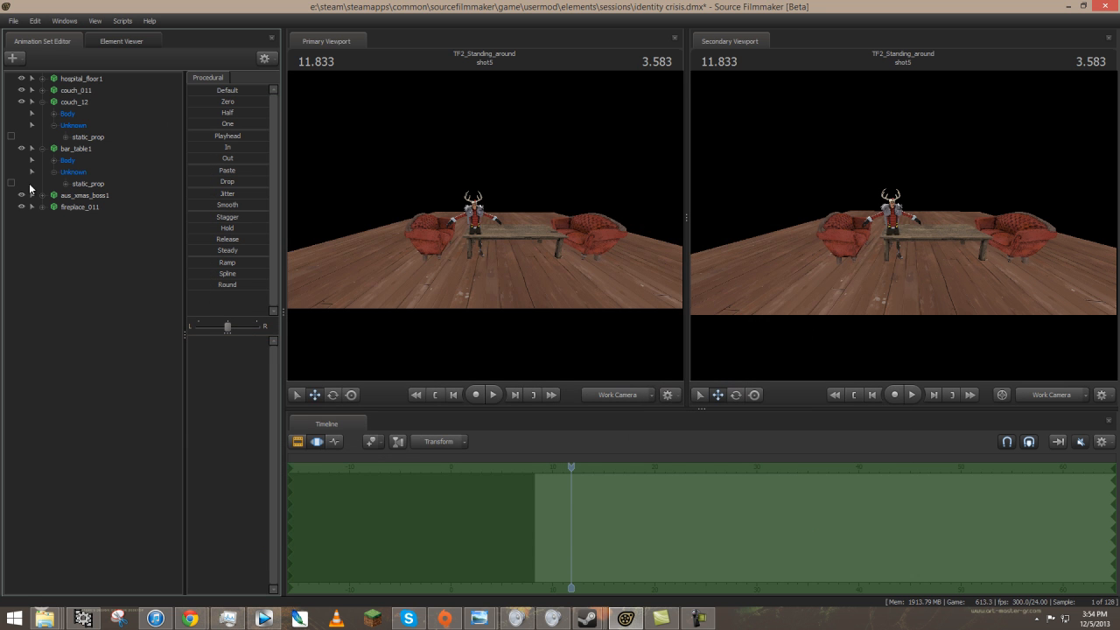
Bring fireplace_011 down to the wooden floor near the bar table and rotate it.
{"action": "mouse_move", "coordinate": [523, 215]}
{"action": "left_mouse_down"}
{"action": "mouse_move", "coordinate": [488, 227]}
{"action": "mouse_move", "coordinate": [524, 215]}
{"action": "left_mouse_up"}
{"action": "key", "text": "r"}
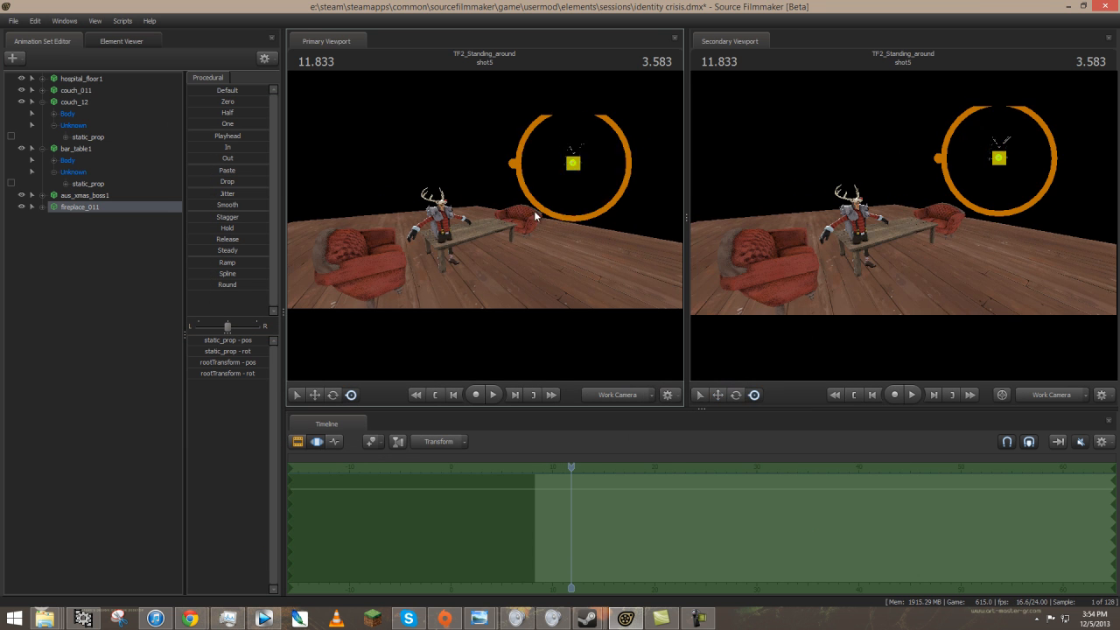
{"action": "left_click_drag", "start_coordinate": [571, 173], "coordinate": [500, 260]}
{"action": "key", "text": "e"}
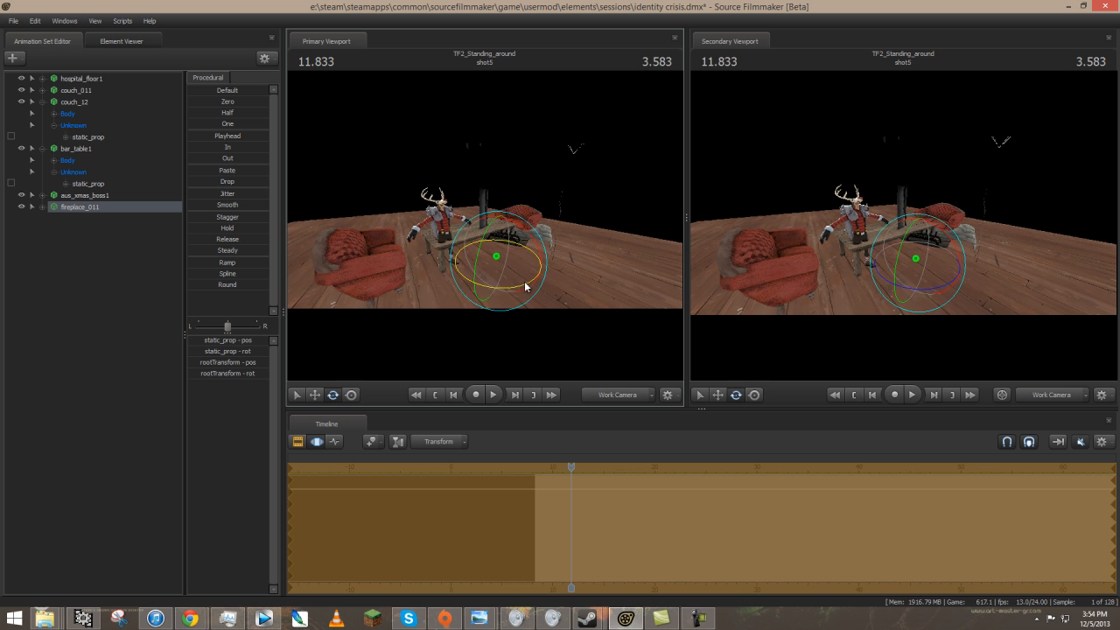
{"action": "left_click_drag", "start_coordinate": [432, 257], "coordinate": [426, 250]}
{"action": "key", "text": "w"}
{"action": "left_click_drag", "start_coordinate": [521, 275], "coordinate": [469, 200]}
Place the fireplace at the back edge of the floor, behind the couches and table, with its base at floor level.
{"action": "right_click", "coordinate": [550, 228]}
{"action": "left_click_drag", "start_coordinate": [526, 240], "coordinate": [492, 187]}
{"action": "left_click_drag", "start_coordinate": [483, 242], "coordinate": [485, 224]}
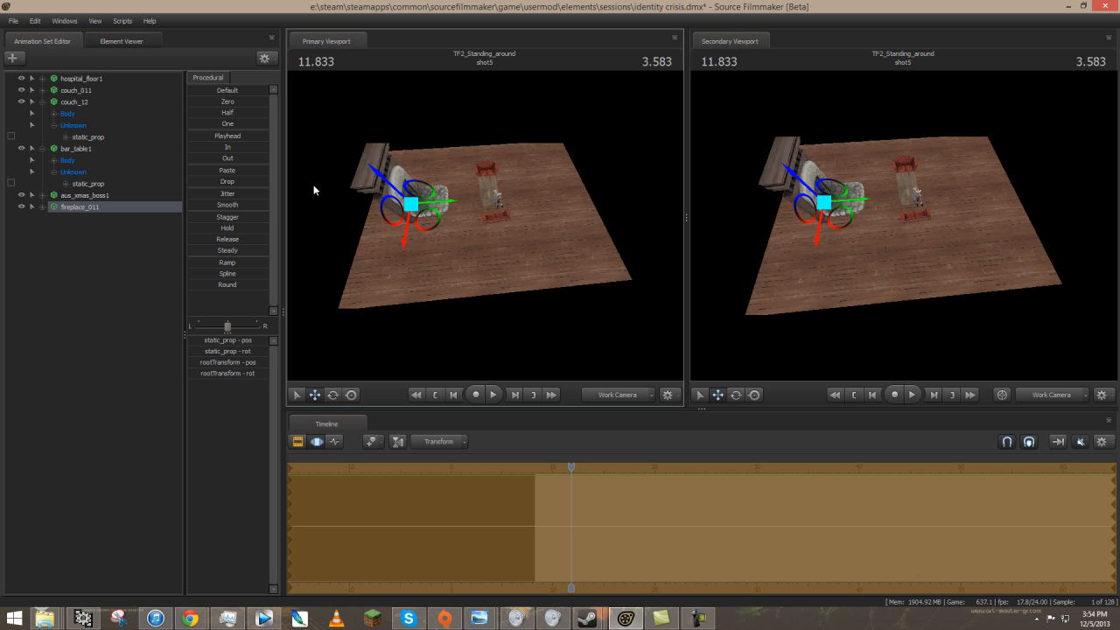
{"action": "left_click_drag", "start_coordinate": [483, 224], "coordinate": [467, 206]}
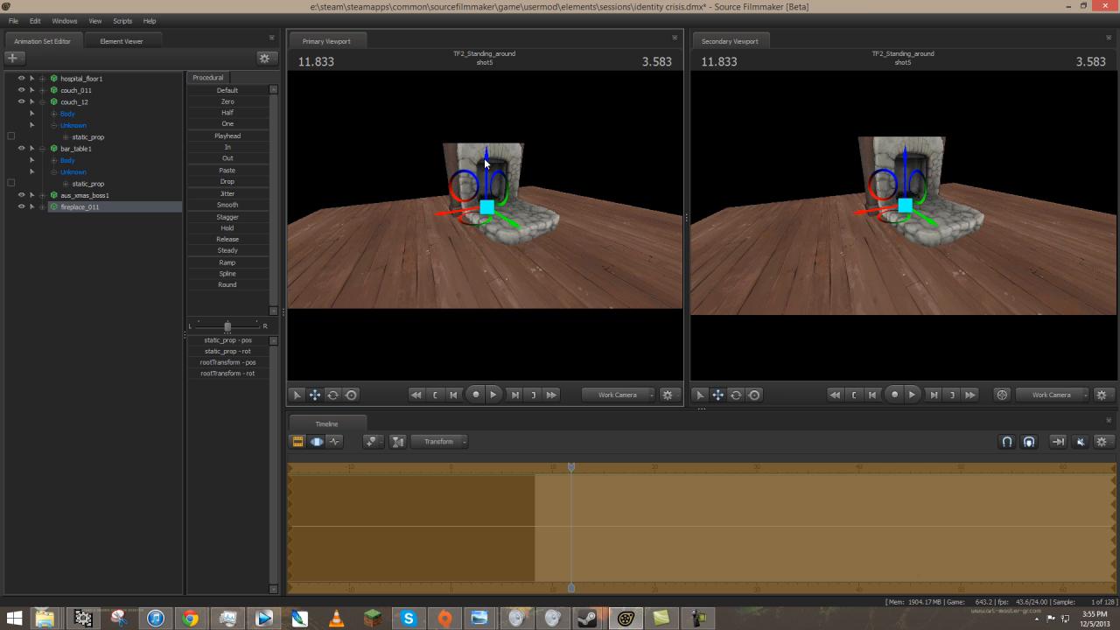
{"action": "left_click_drag", "start_coordinate": [676, 256], "coordinate": [473, 219]}
{"action": "key", "text": "s"}
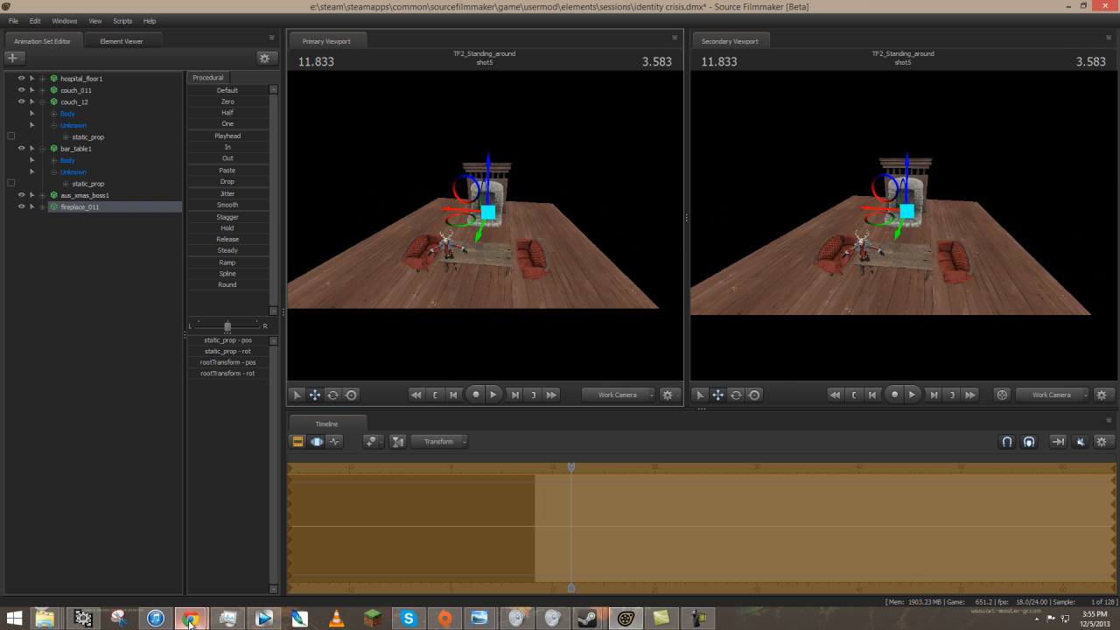
Switch to Chrome and check the cabin reference photo for further furnishings.
{"action": "mouse_move", "coordinate": [189, 621]}
{"action": "left_click", "coordinate": [133, 560]}
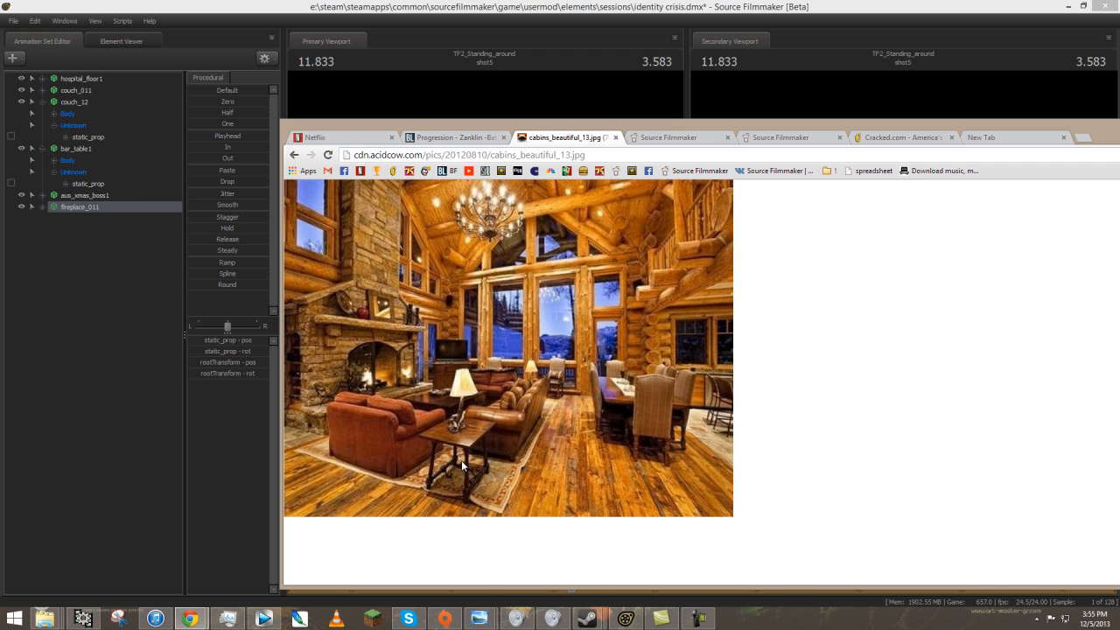
Return to Source Filmmaker, filter the tf2_current models by "rug" and add ornate_rug_01.mdl to shot5.
{"action": "left_click", "coordinate": [85, 273]}
{"action": "left_click", "coordinate": [145, 295]}
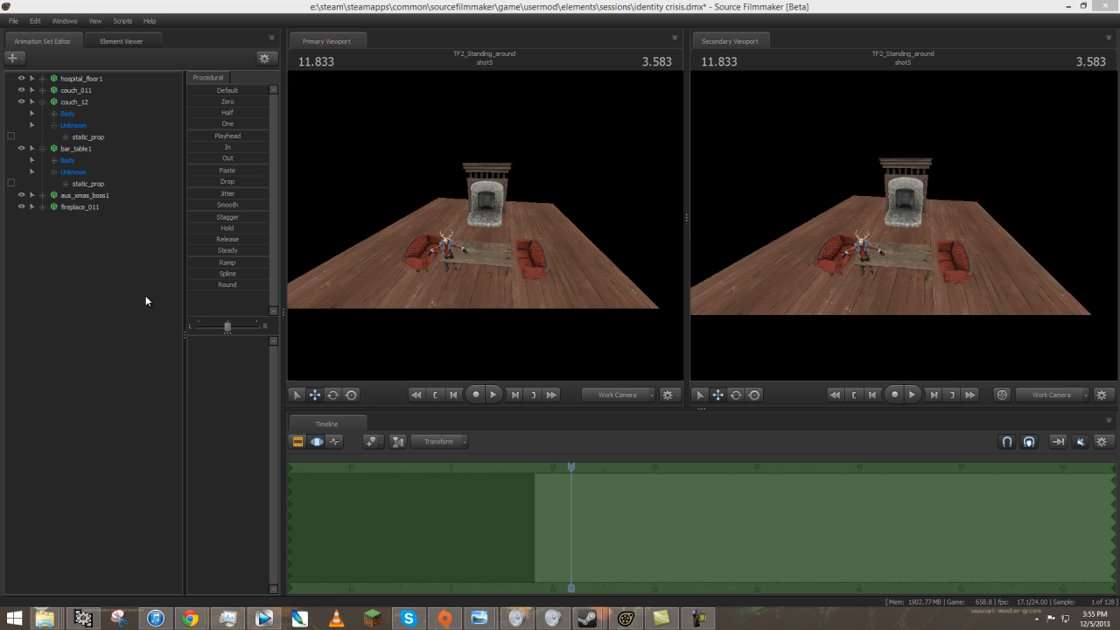
{"action": "type", "text": "rug"}
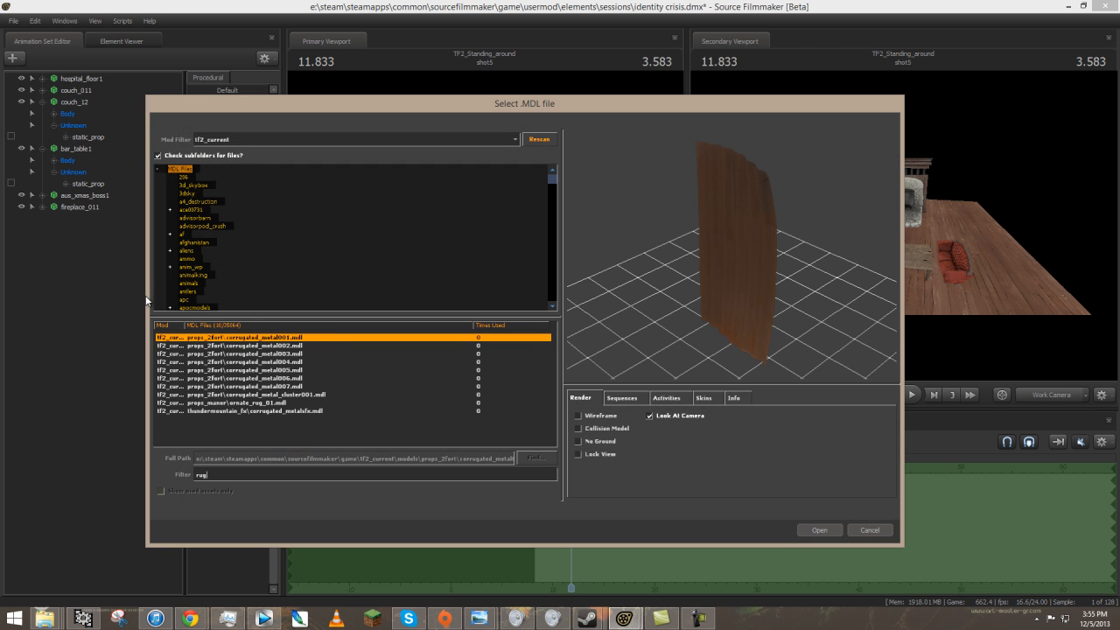
{"action": "left_click", "coordinate": [276, 395]}
{"action": "left_click", "coordinate": [276, 403]}
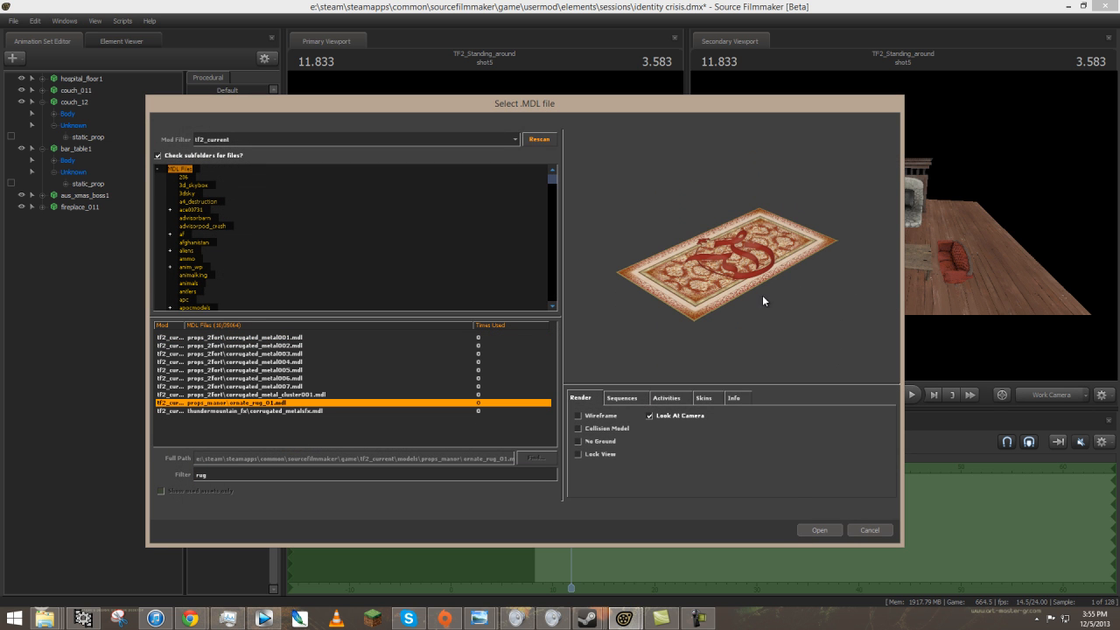
{"action": "left_click", "coordinate": [819, 530]}
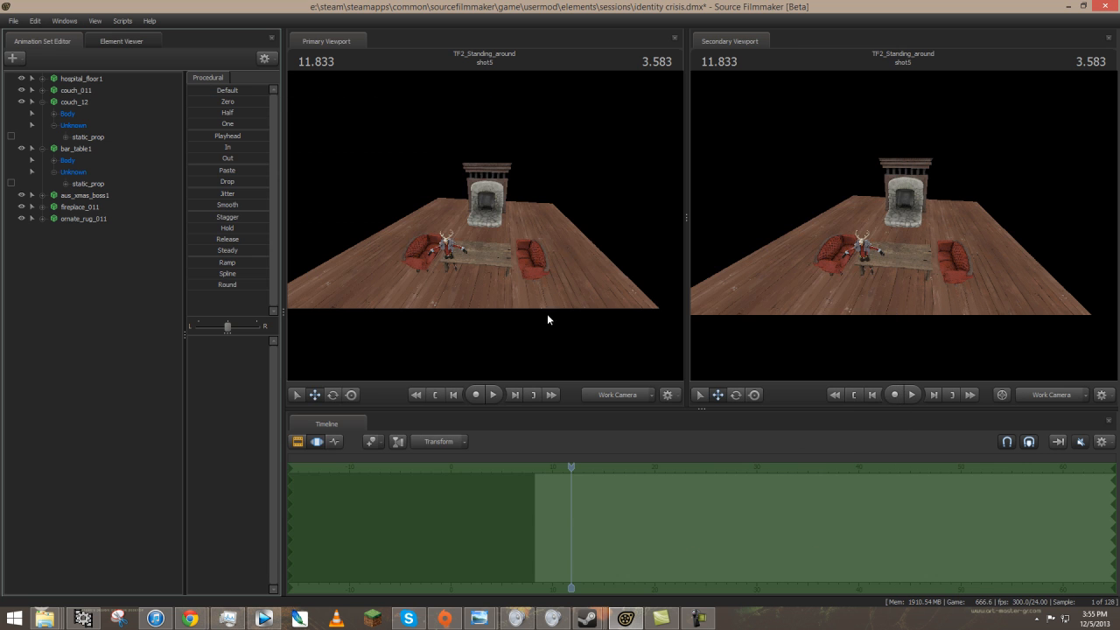
Lay ornate_rug_011 flat on the wooden floor beneath the couches and table, in front of the fireplace.
{"action": "left_click_drag", "start_coordinate": [463, 223], "coordinate": [485, 224]}
{"action": "key", "text": "r"}
{"action": "left_click_drag", "start_coordinate": [538, 124], "coordinate": [504, 258]}
{"action": "left_click_drag", "start_coordinate": [599, 218], "coordinate": [483, 229]}
{"action": "key", "text": "e"}
{"action": "key", "text": "r"}
{"action": "left_click_drag", "start_coordinate": [565, 274], "coordinate": [495, 211]}
{"action": "key", "text": "w"}
{"action": "key", "text": "w"}
{"action": "left_click_drag", "start_coordinate": [579, 239], "coordinate": [485, 226]}
Browse the tf2_current models with the filter "support" and add support_wall001a.mdl to shot5.
{"action": "right_click", "coordinate": [123, 259]}
{"action": "left_click", "coordinate": [162, 286]}
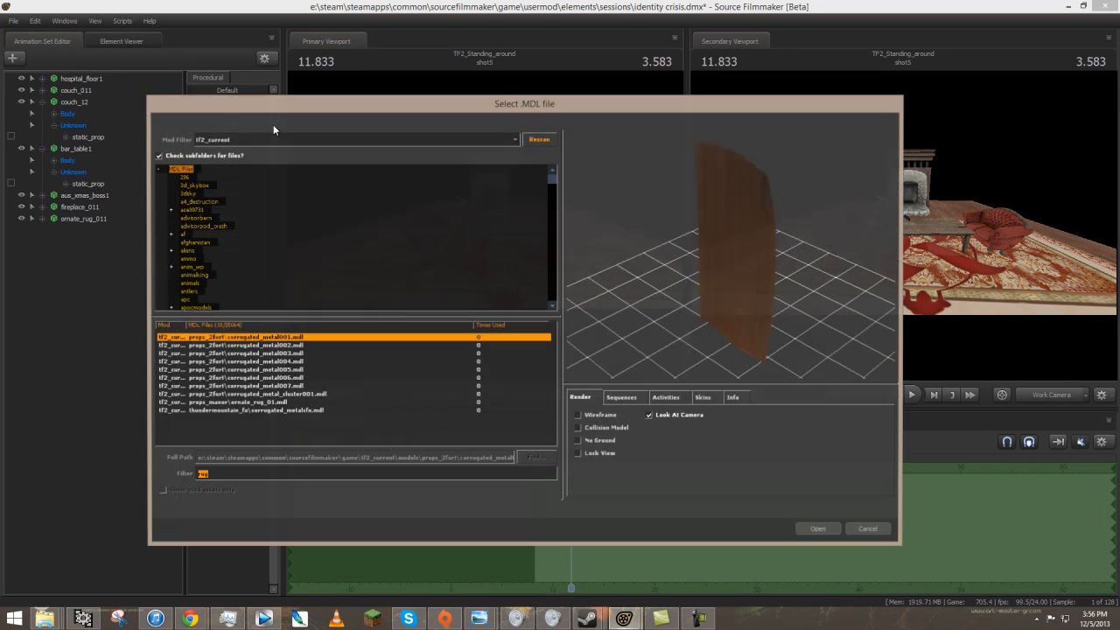
{"action": "left_click", "coordinate": [214, 142]}
{"action": "left_click", "coordinate": [306, 144]}
{"action": "double_click", "coordinate": [322, 476]}
{"action": "type", "text": "support"}
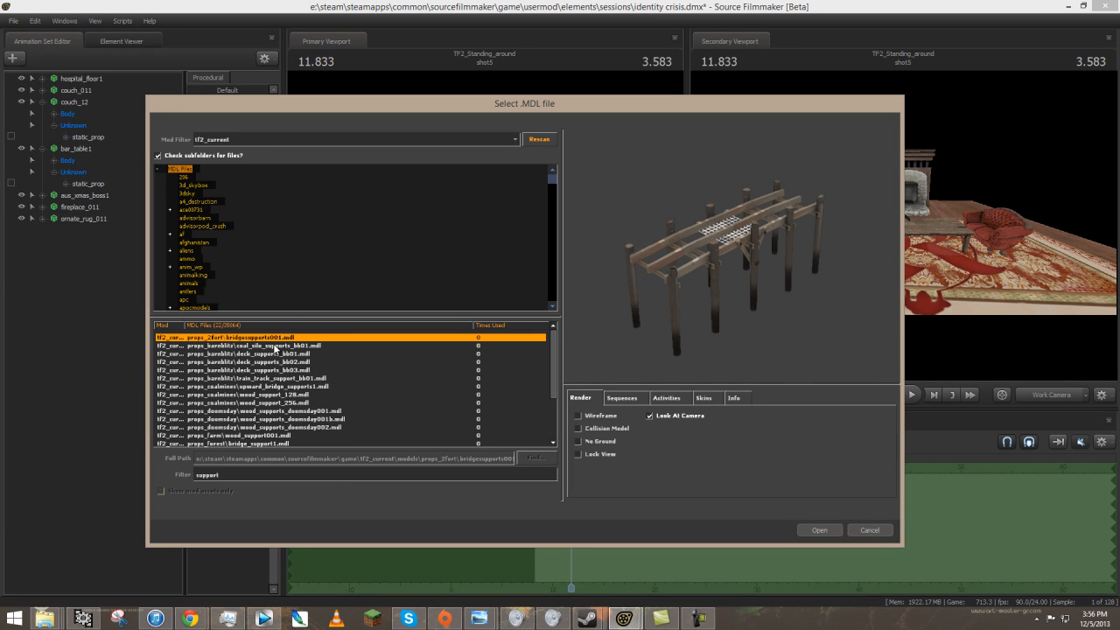
{"action": "key", "text": "Down"}
{"action": "key", "text": "Down"}
{"action": "key", "text": "Down"}
{"action": "key", "text": "Down"}
{"action": "key", "text": "Down"}
{"action": "key", "text": "Down"}
{"action": "key", "text": "Down"}
{"action": "key", "text": "Down"}
{"action": "key", "text": "Down"}
{"action": "key", "text": "Down"}
{"action": "key", "text": "Down"}
{"action": "key", "text": "Down"}
{"action": "key", "text": "Down"}
{"action": "key", "text": "Down"}
{"action": "key", "text": "Down"}
{"action": "key", "text": "Down"}
{"action": "key", "text": "Down"}
{"action": "key", "text": "Down"}
{"action": "key", "text": "Down"}
{"action": "key", "text": "Up"}
{"action": "left_click_drag", "start_coordinate": [711, 299], "coordinate": [696, 253]}
{"action": "key", "text": "Down"}
{"action": "key", "text": "Up"}
{"action": "key", "text": "Down"}
{"action": "key", "text": "Down"}
{"action": "key", "text": "Up"}
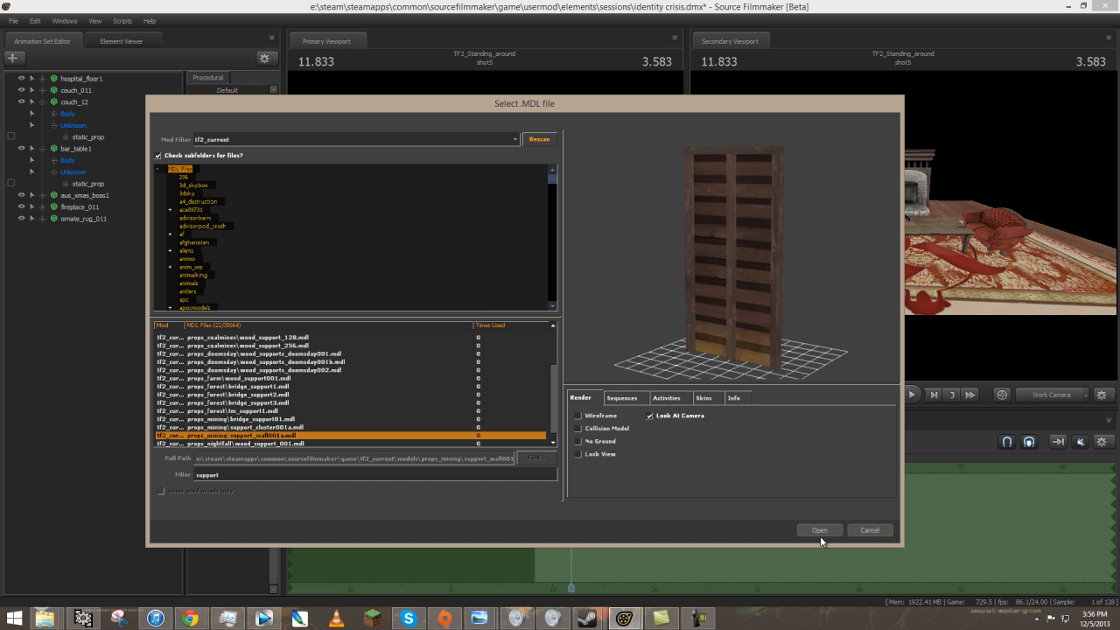
{"action": "left_click", "coordinate": [822, 530]}
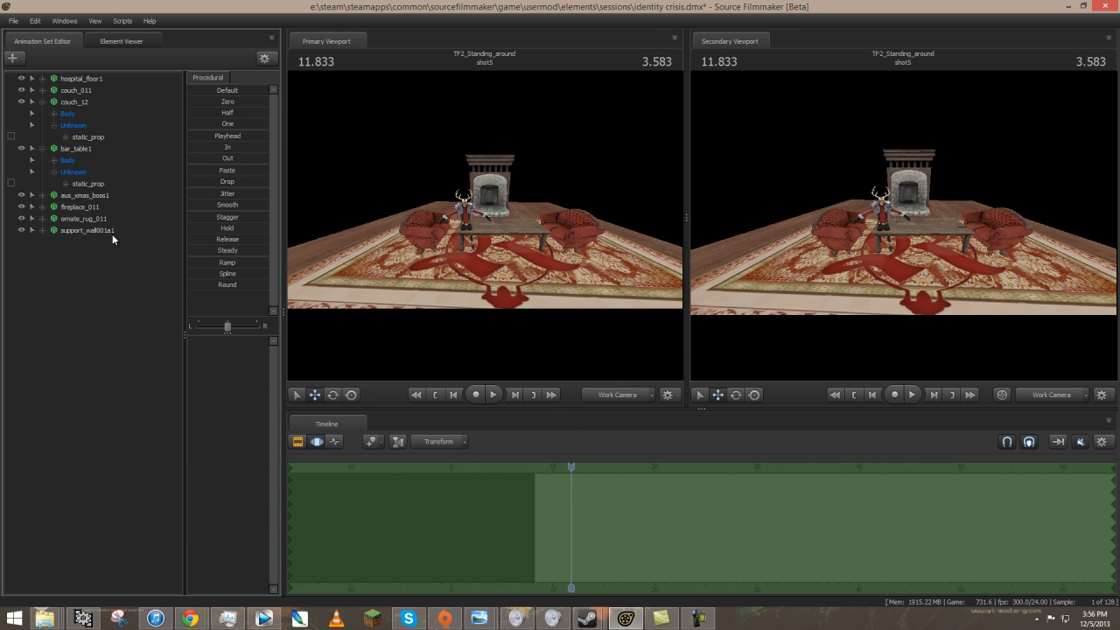
Rotate support_wall001a1 on the wooden floor beside the fireplace so it turns towards the back edge of the room.
{"action": "left_click_drag", "start_coordinate": [629, 292], "coordinate": [577, 271]}
{"action": "key", "text": "r"}
{"action": "left_click_drag", "start_coordinate": [531, 166], "coordinate": [484, 224]}
{"action": "key", "text": "e"}
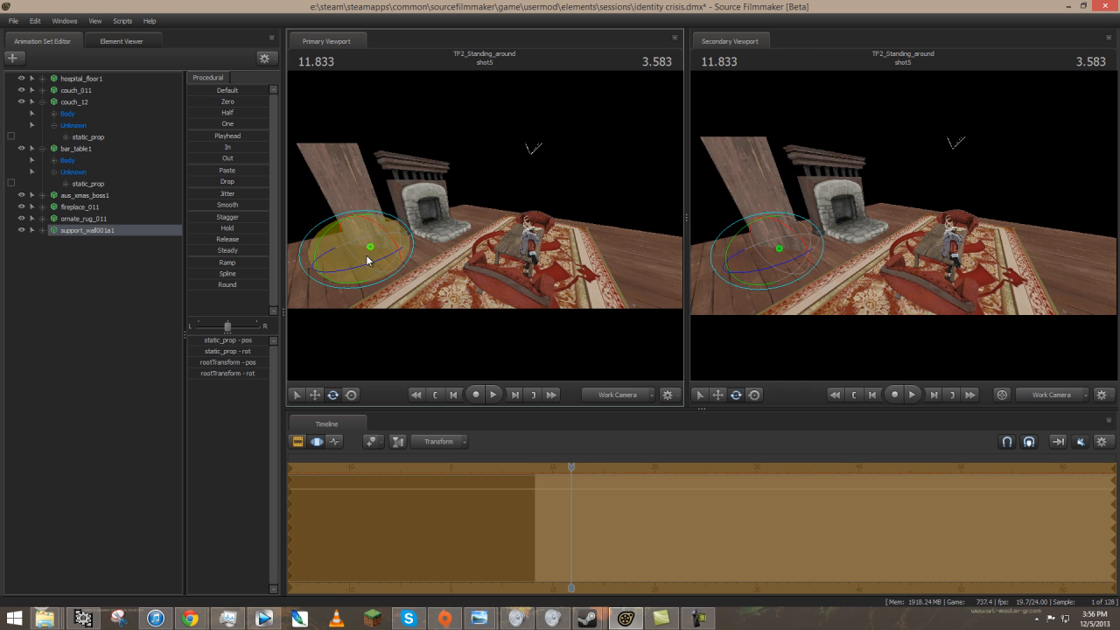
{"action": "left_click_drag", "start_coordinate": [371, 266], "coordinate": [400, 241]}
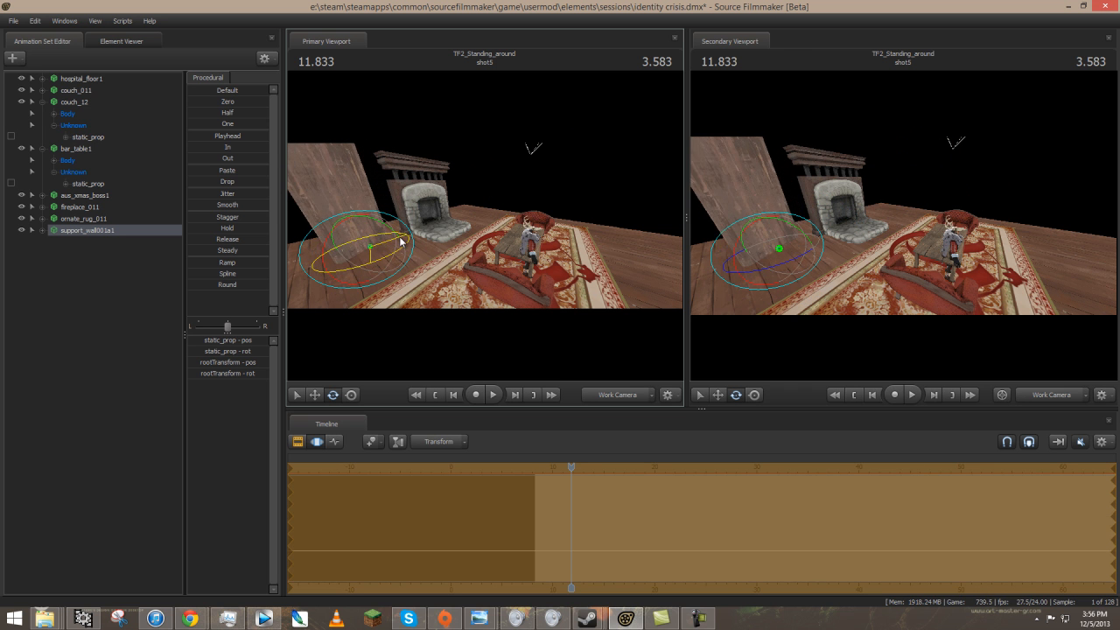
{"action": "left_click_drag", "start_coordinate": [551, 226], "coordinate": [445, 253]}
Align support_wall001a1 with the back edge of hospital_floor1 and place it directly behind the side of the fireplace.
{"action": "key", "text": "w"}
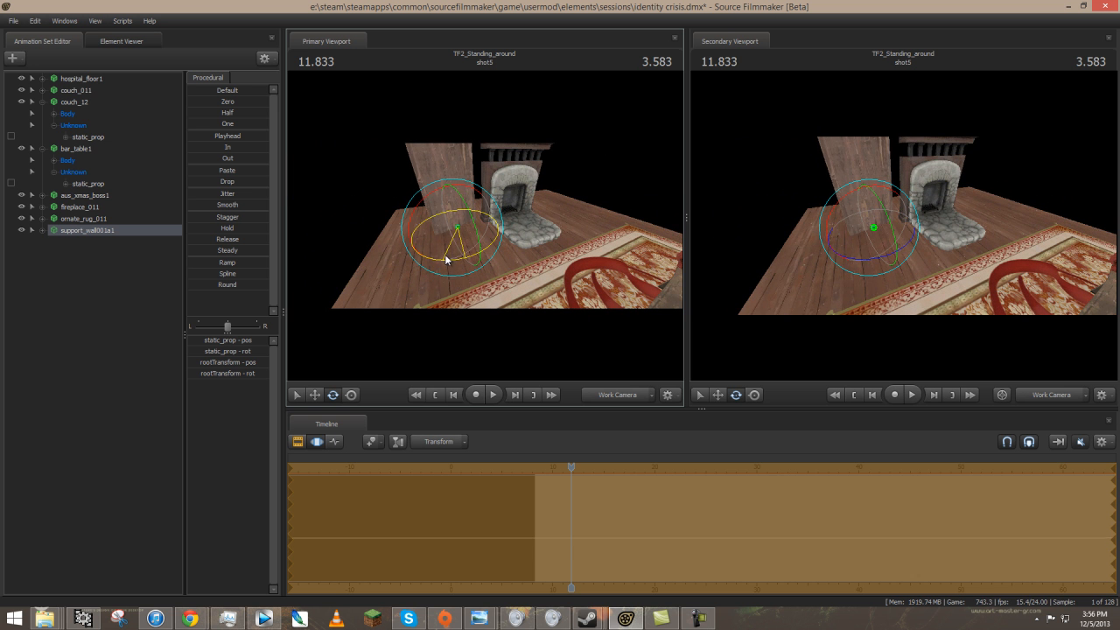
{"action": "key", "text": "w"}
{"action": "key", "text": "w"}
{"action": "left_click_drag", "start_coordinate": [553, 257], "coordinate": [484, 228]}
{"action": "key", "text": "e"}
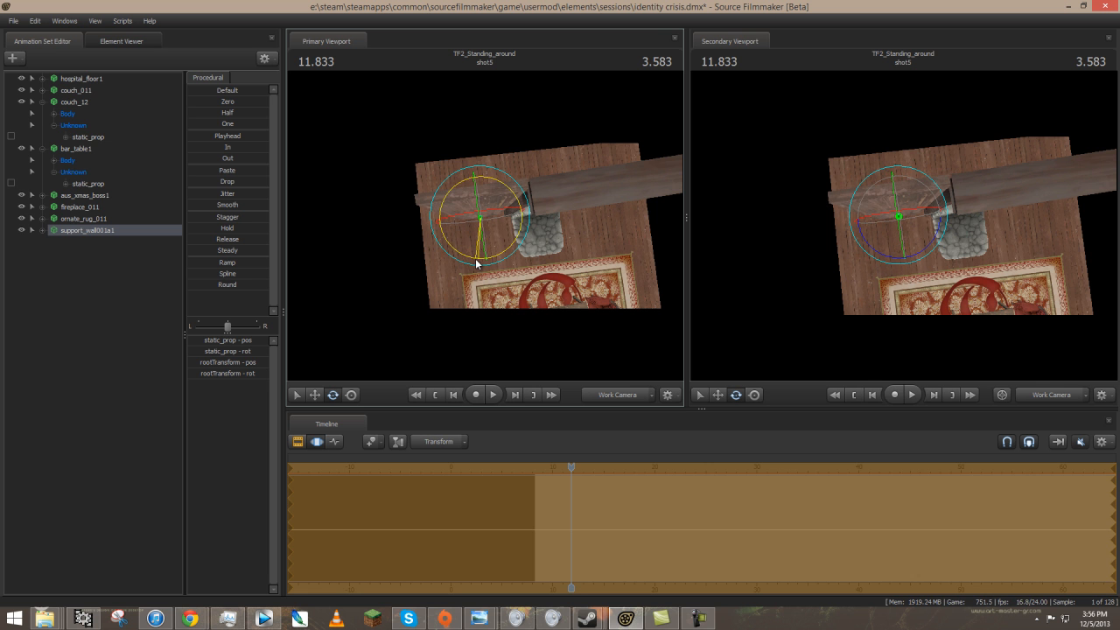
{"action": "left_click_drag", "start_coordinate": [464, 245], "coordinate": [482, 224]}
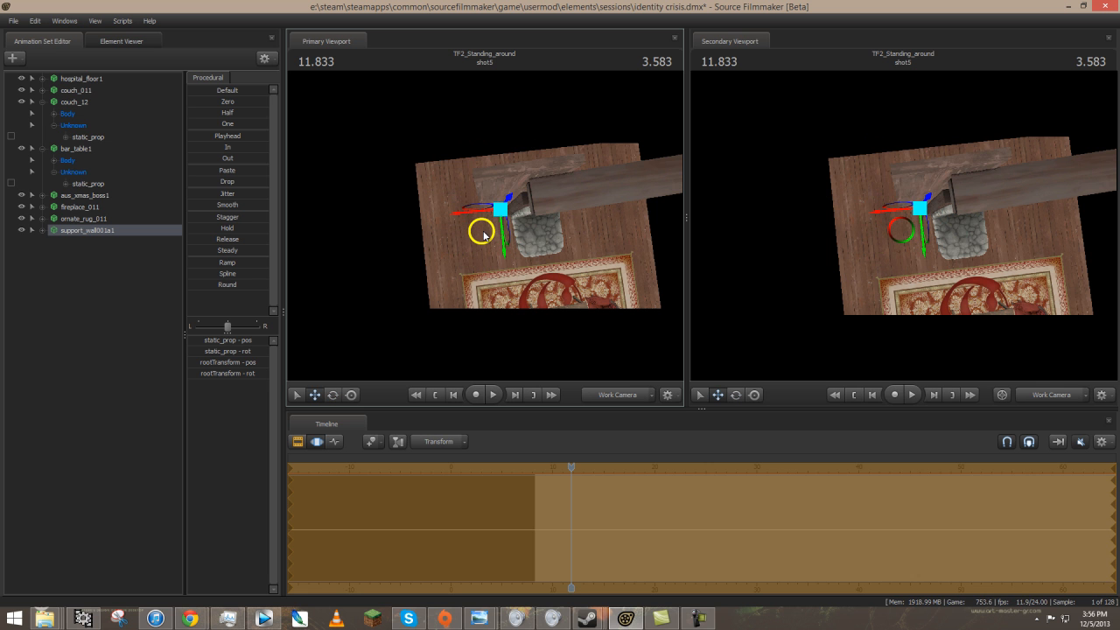
{"action": "left_click", "coordinate": [88, 78]}
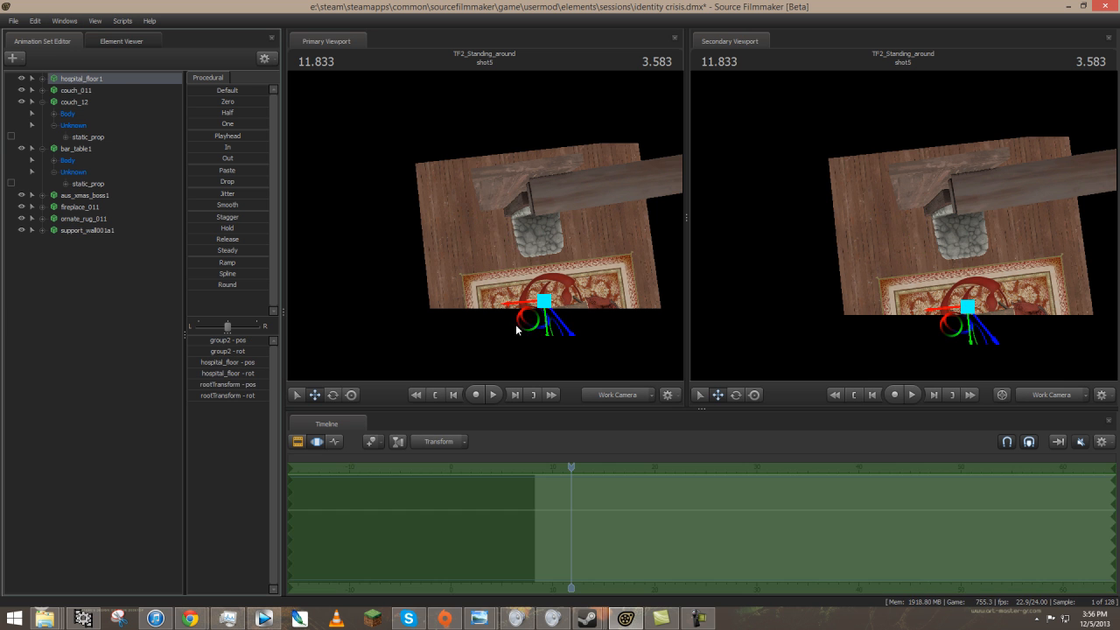
{"action": "left_click_drag", "start_coordinate": [519, 321], "coordinate": [531, 371]}
{"action": "left_click_drag", "start_coordinate": [592, 301], "coordinate": [483, 226]}
Duplicate support_wall001a1 and slide the copy sideways along the back wall line behind the fireplace.
{"action": "left_click", "coordinate": [95, 230]}
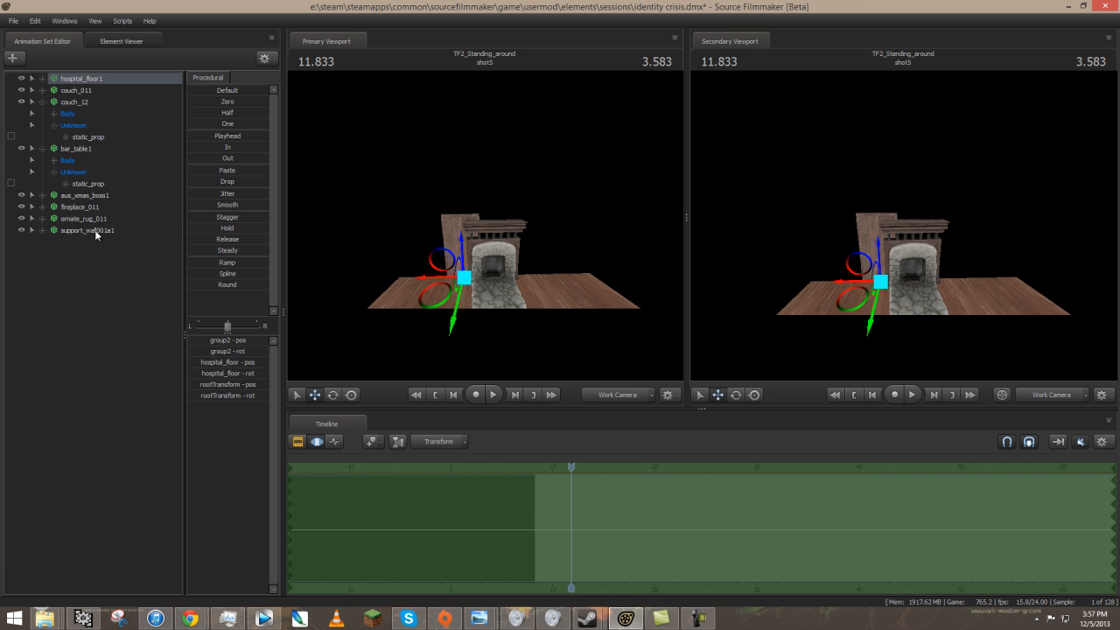
{"action": "right_click", "coordinate": [96, 231]}
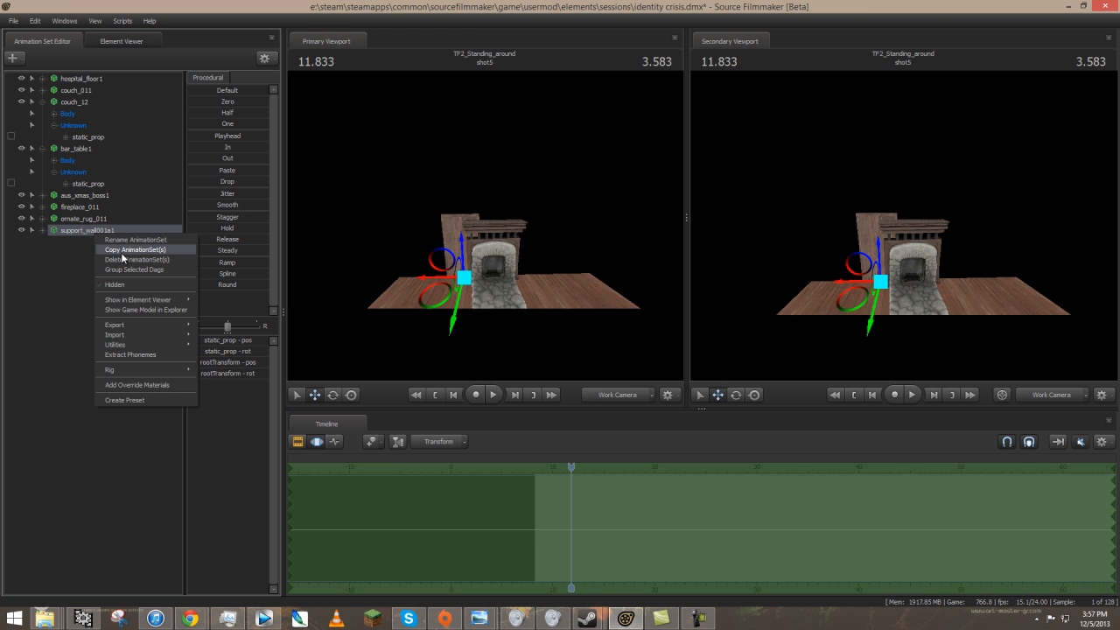
{"action": "left_click", "coordinate": [131, 249]}
{"action": "right_click", "coordinate": [103, 253]}
{"action": "left_click", "coordinate": [151, 313]}
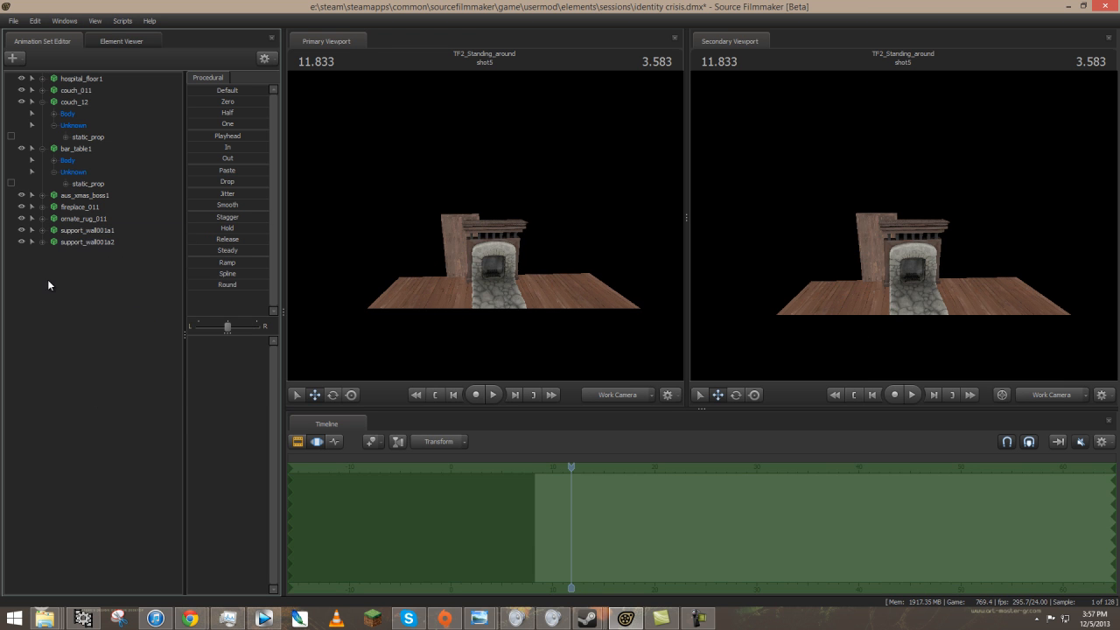
{"action": "left_click", "coordinate": [78, 243]}
{"action": "left_click_drag", "start_coordinate": [440, 279], "coordinate": [476, 296]}
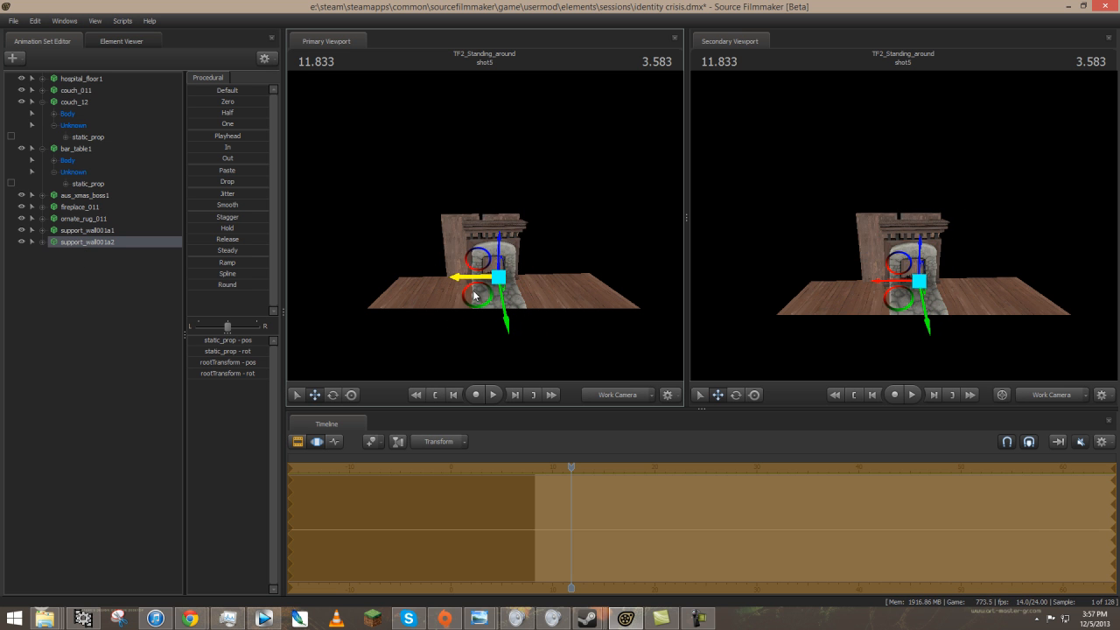
Paste another copy of the support wall and slide it past the second panel to extend the back wall.
{"action": "right_click", "coordinate": [79, 262]}
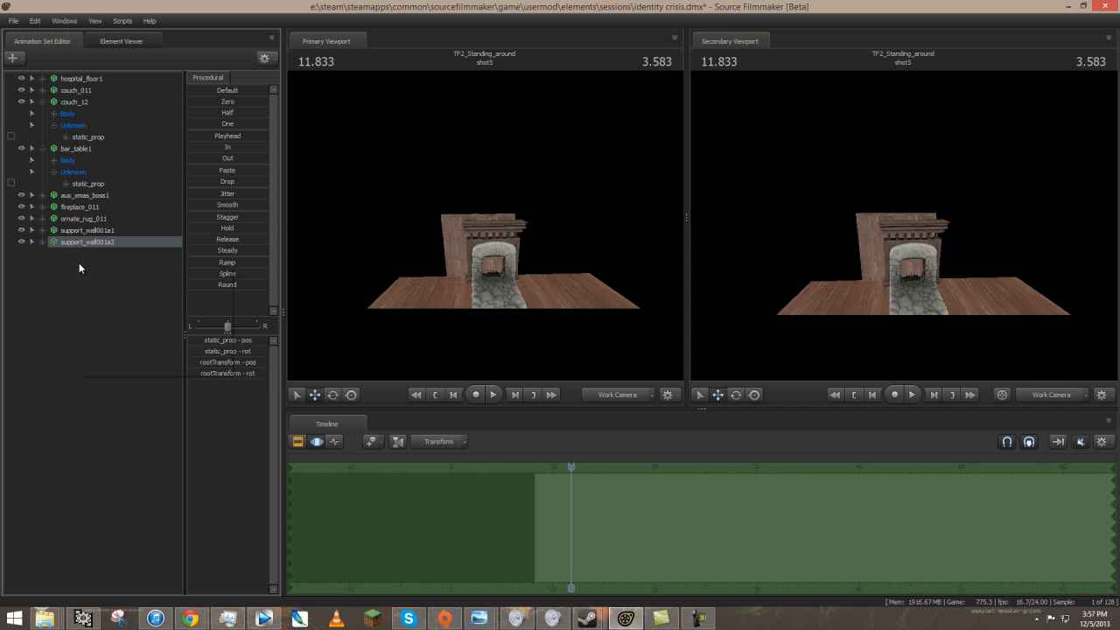
{"action": "left_click", "coordinate": [141, 320]}
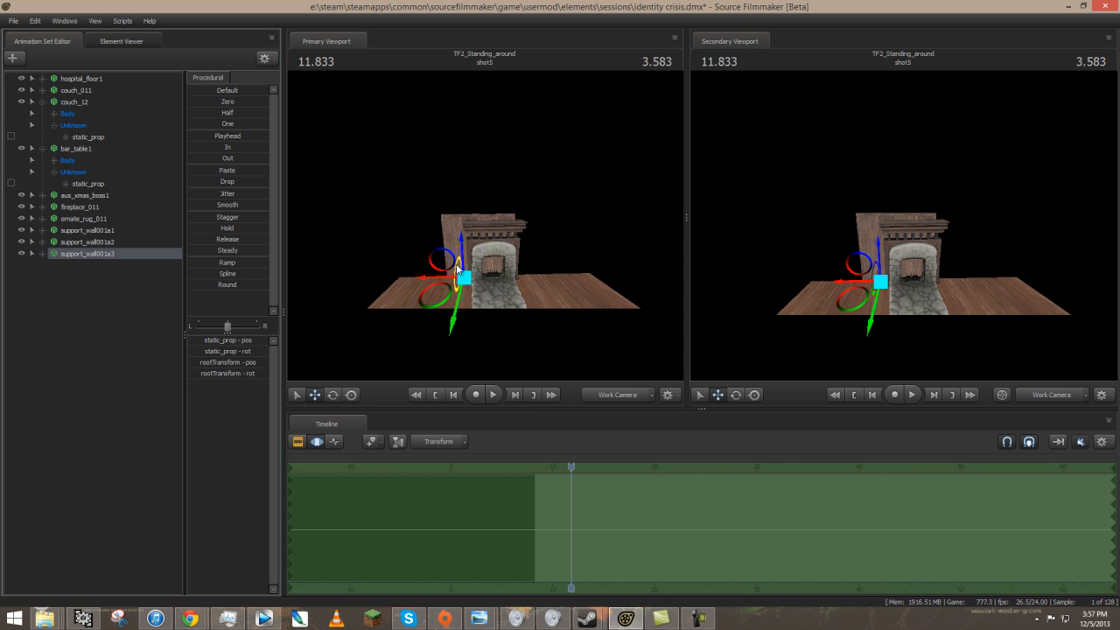
{"action": "left_click_drag", "start_coordinate": [437, 282], "coordinate": [507, 294]}
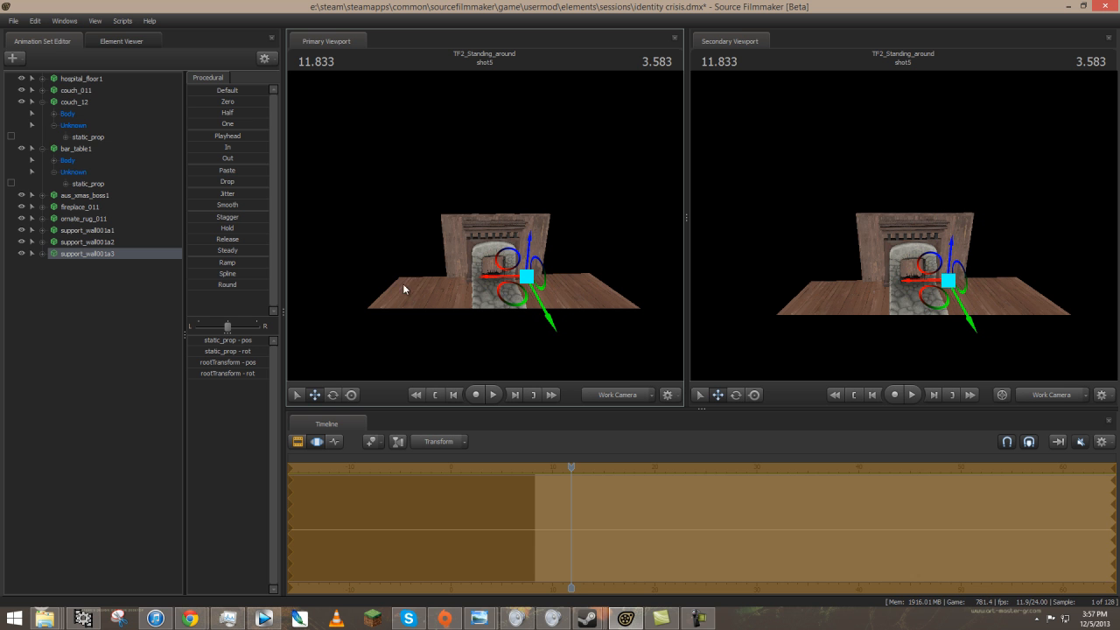
Filter the tf2_current models by "window" and preview the props_2fort window models up to window008.mdl.
{"action": "right_click", "coordinate": [53, 311]}
{"action": "left_click", "coordinate": [144, 338]}
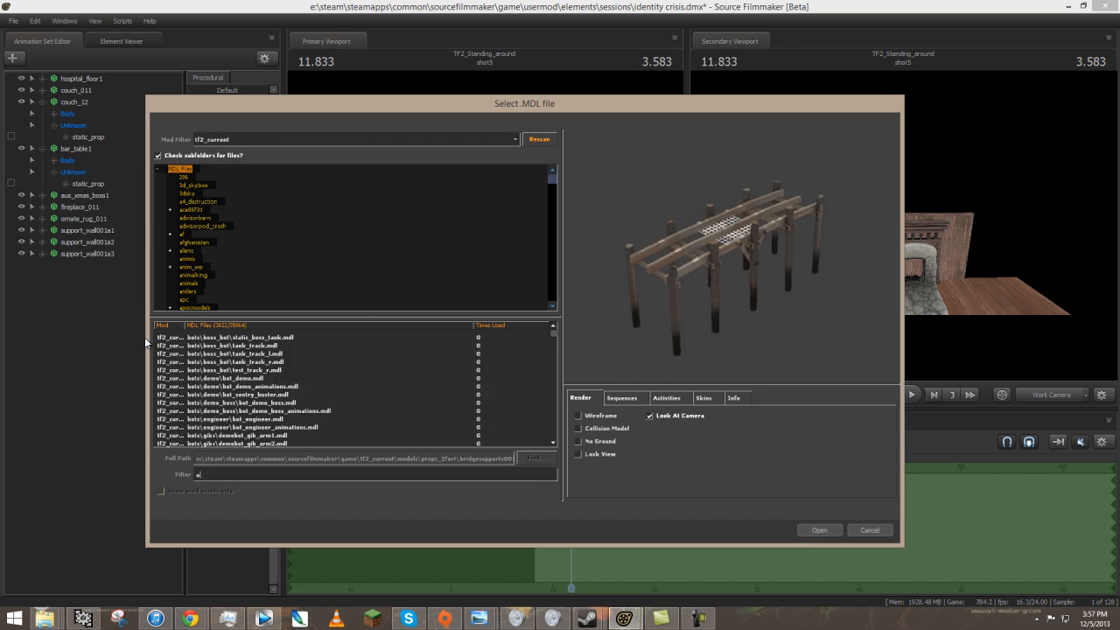
{"action": "type", "text": "windows"}
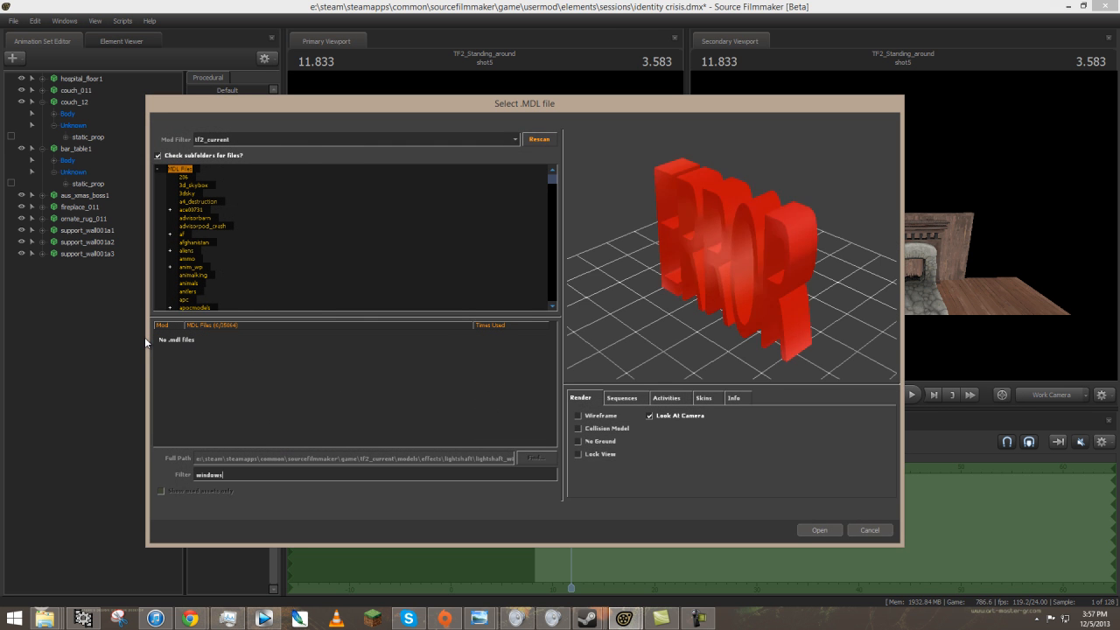
{"action": "key", "text": "BackSpace"}
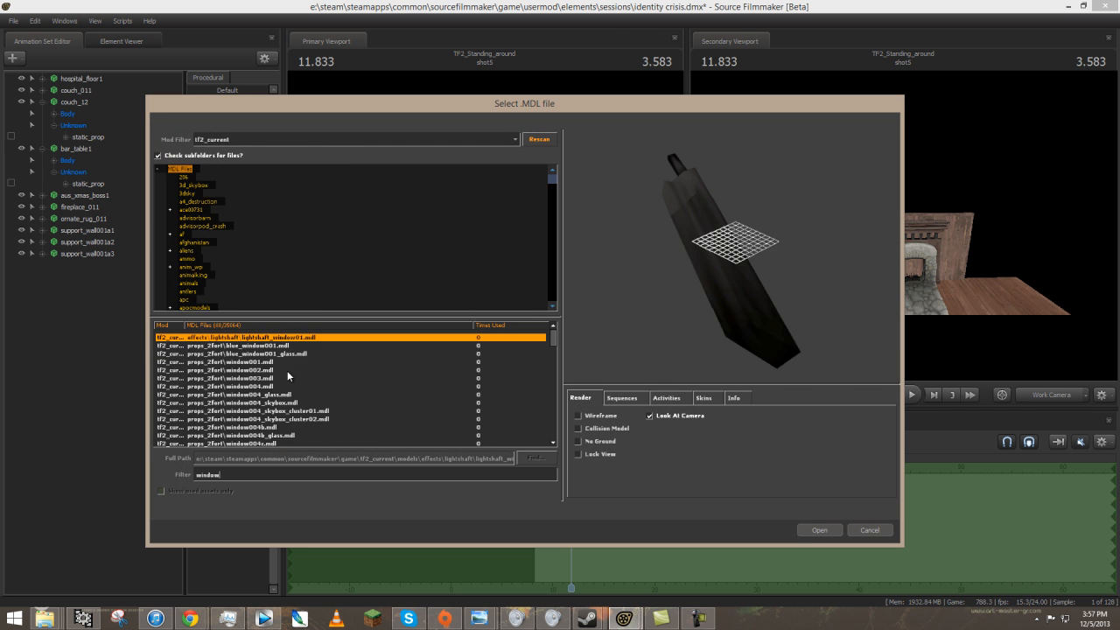
{"action": "left_click", "coordinate": [275, 369]}
{"action": "key", "text": "Down"}
{"action": "key", "text": "Down"}
{"action": "key", "text": "Down"}
{"action": "key", "text": "Down"}
{"action": "key", "text": "Down"}
{"action": "key", "text": "Down"}
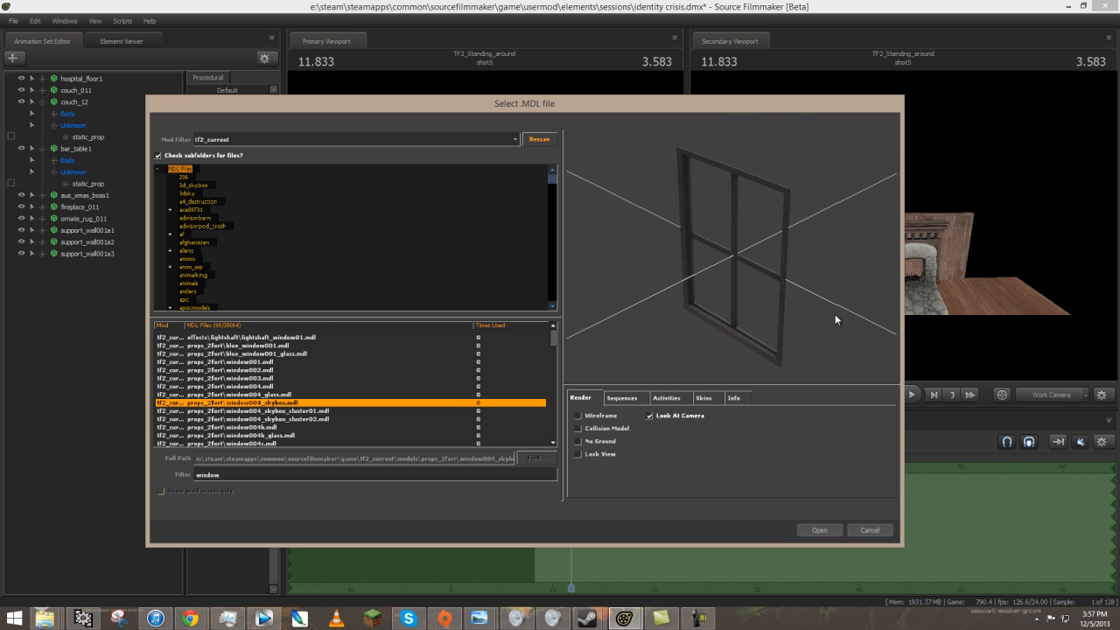
{"action": "key", "text": "Down"}
{"action": "key", "text": "Down"}
{"action": "key", "text": "Down"}
{"action": "key", "text": "Down"}
{"action": "key", "text": "Down"}
{"action": "key", "text": "Down"}
{"action": "key", "text": "Down"}
{"action": "key", "text": "Down"}
{"action": "key", "text": "Down"}
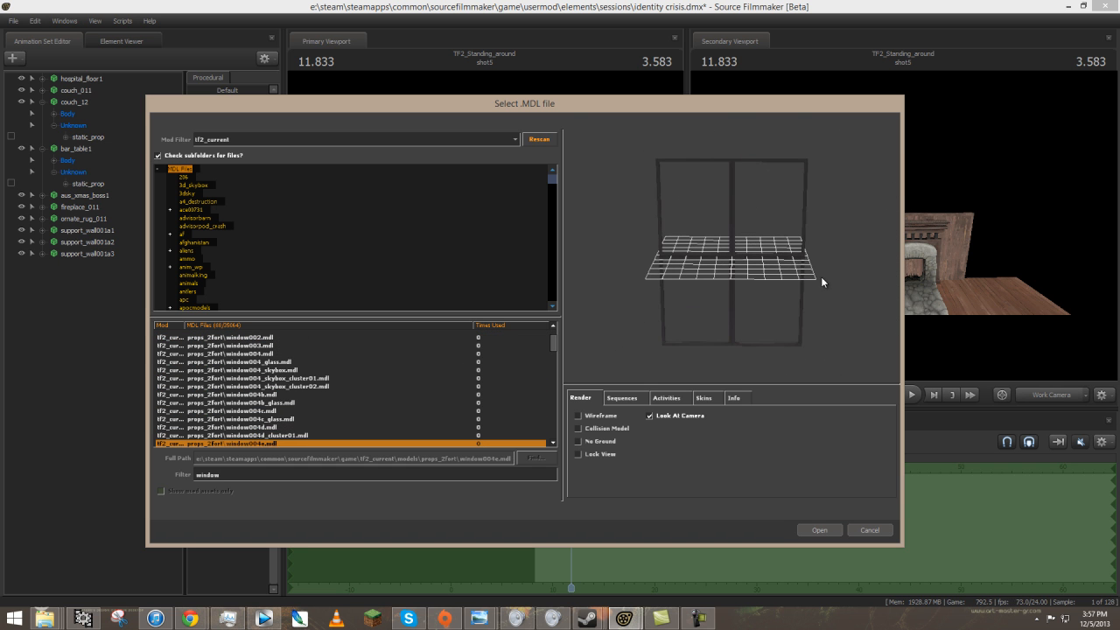
{"action": "key", "text": "Down"}
{"action": "key", "text": "Down"}
{"action": "key", "text": "Down"}
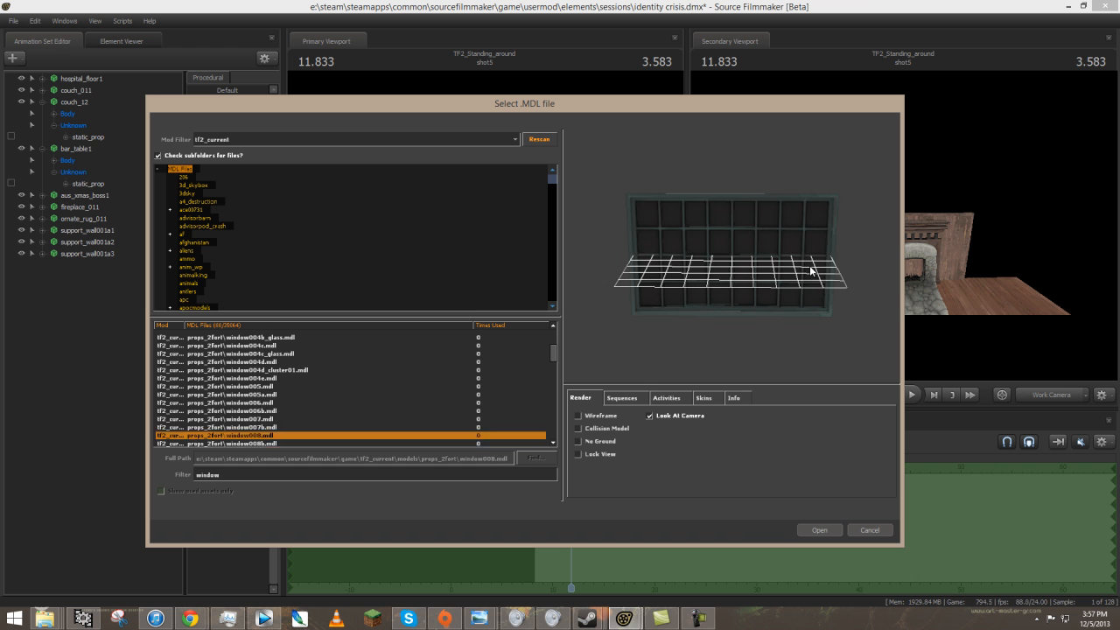
{"action": "left_click_drag", "start_coordinate": [810, 265], "coordinate": [730, 259]}
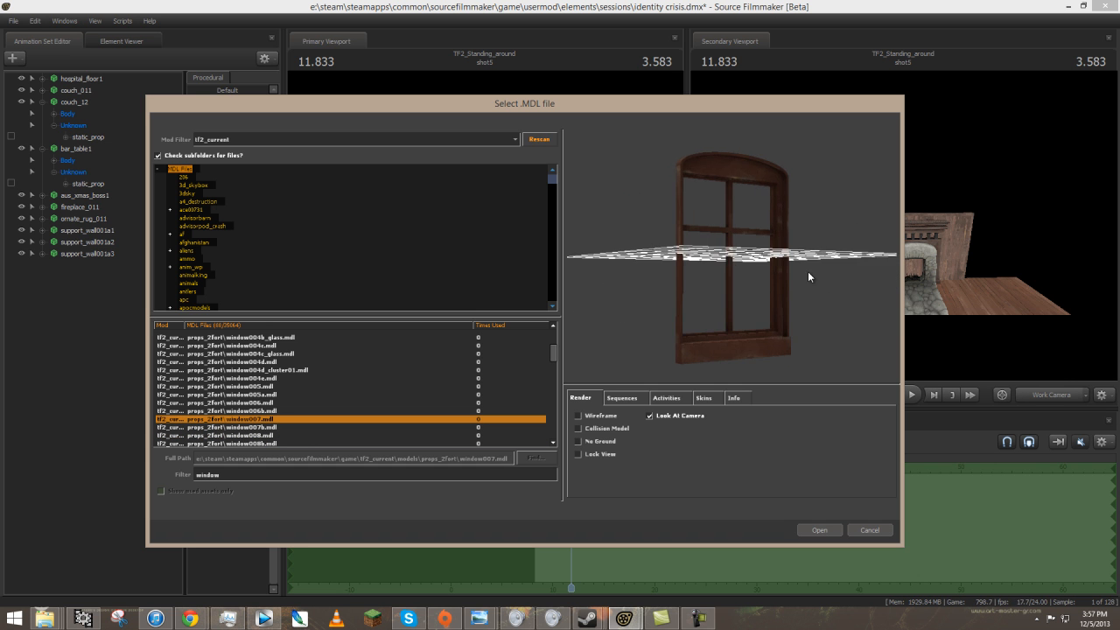
Switch to Chrome to check the windows in the cabin reference photo, and return to the Source Filmmaker model browser.
{"action": "mouse_move", "coordinate": [194, 619]}
{"action": "left_click", "coordinate": [103, 555]}
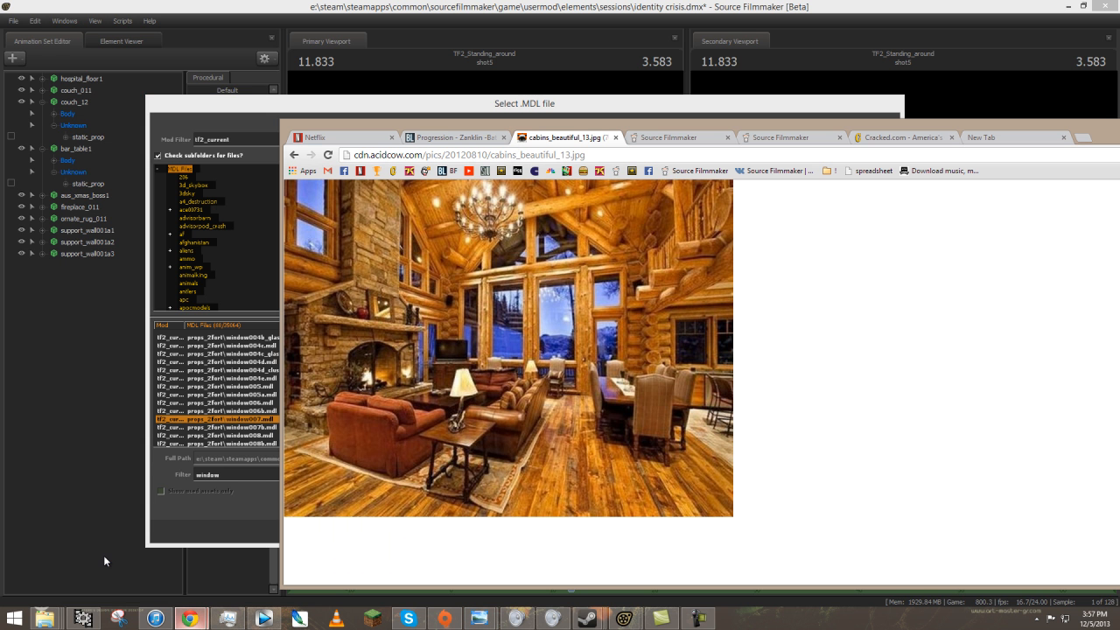
{"action": "left_click", "coordinate": [217, 105]}
Preview the remaining window models from window008.mdl down to the props_medieval stone windows for one suiting the cabin.
{"action": "key", "text": "Down"}
{"action": "key", "text": "Up"}
{"action": "key", "text": "Down"}
{"action": "key", "text": "Down"}
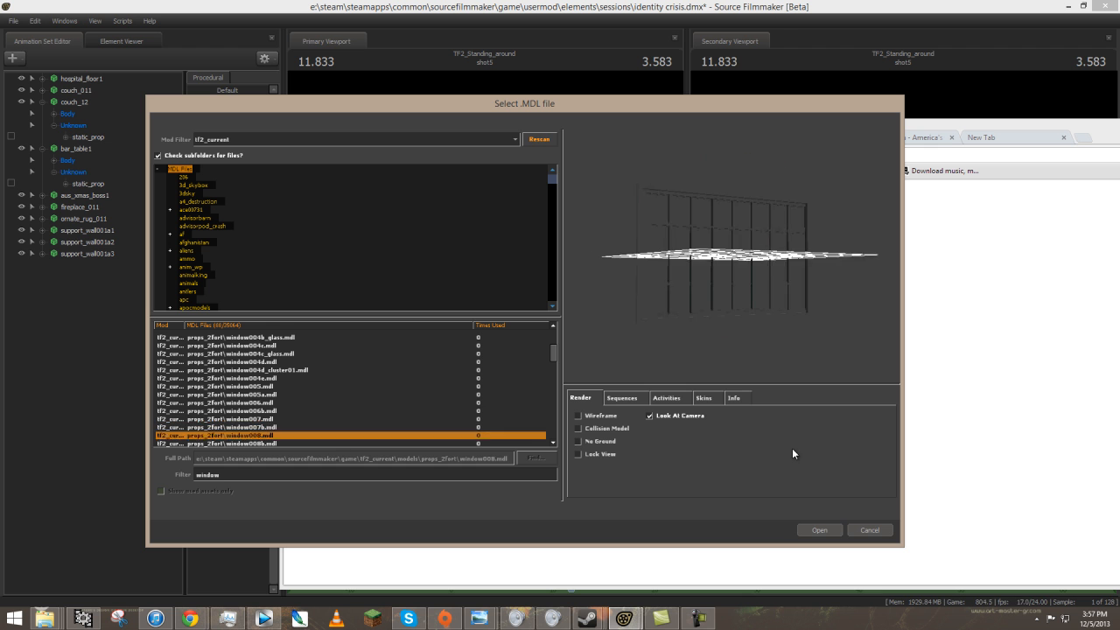
{"action": "key", "text": "Up"}
{"action": "key", "text": "Down"}
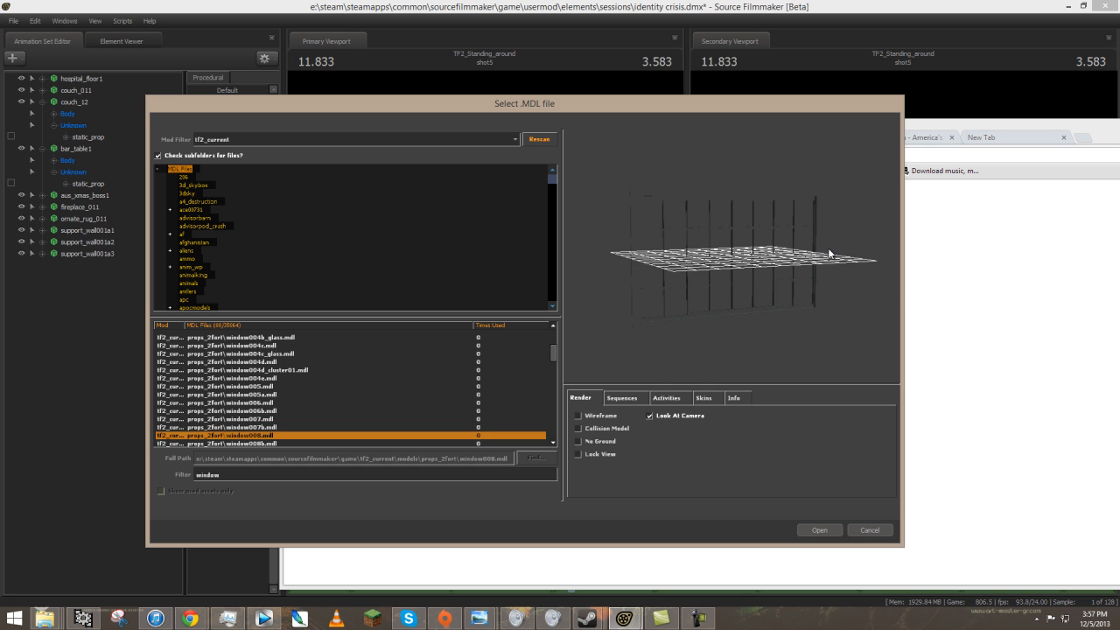
{"action": "key", "text": "Down"}
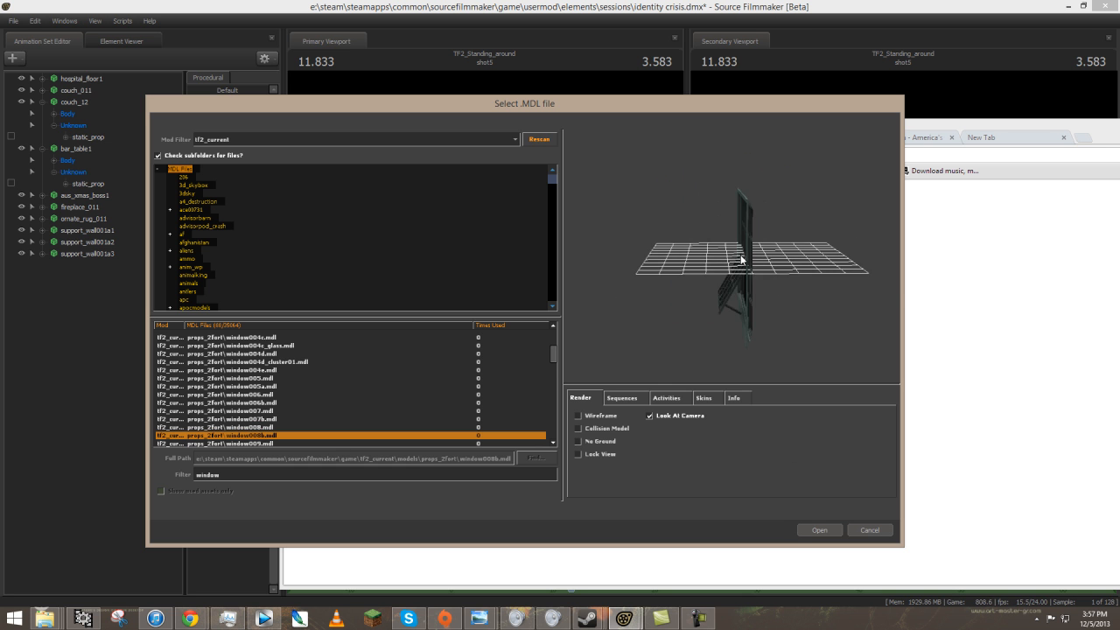
{"action": "key", "text": "Down"}
{"action": "key", "text": "Down"}
{"action": "key", "text": "Down"}
{"action": "key", "text": "Down"}
{"action": "key", "text": "Down"}
{"action": "key", "text": "Down"}
{"action": "key", "text": "Down"}
{"action": "key", "text": "Down"}
{"action": "key", "text": "Down"}
{"action": "key", "text": "Down"}
{"action": "key", "text": "Down"}
{"action": "key", "text": "Down"}
{"action": "key", "text": "Down"}
{"action": "key", "text": "Down"}
{"action": "key", "text": "Down"}
{"action": "key", "text": "Down"}
{"action": "key", "text": "Down"}
{"action": "key", "text": "Down"}
{"action": "key", "text": "Down"}
{"action": "key", "text": "Down"}
{"action": "key", "text": "Down"}
{"action": "key", "text": "Down"}
{"action": "key", "text": "Down"}
{"action": "key", "text": "Down"}
{"action": "key", "text": "Down"}
{"action": "key", "text": "Down"}
{"action": "key", "text": "Down"}
{"action": "key", "text": "Down"}
{"action": "key", "text": "Down"}
{"action": "key", "text": "Down"}
{"action": "key", "text": "Down"}
{"action": "key", "text": "Down"}
{"action": "key", "text": "Down"}
{"action": "key", "text": "Down"}
{"action": "key", "text": "Down"}
{"action": "key", "text": "Down"}
{"action": "key", "text": "Down"}
{"action": "key", "text": "Down"}
{"action": "key", "text": "Down"}
{"action": "key", "text": "Down"}
{"action": "key", "text": "Down"}
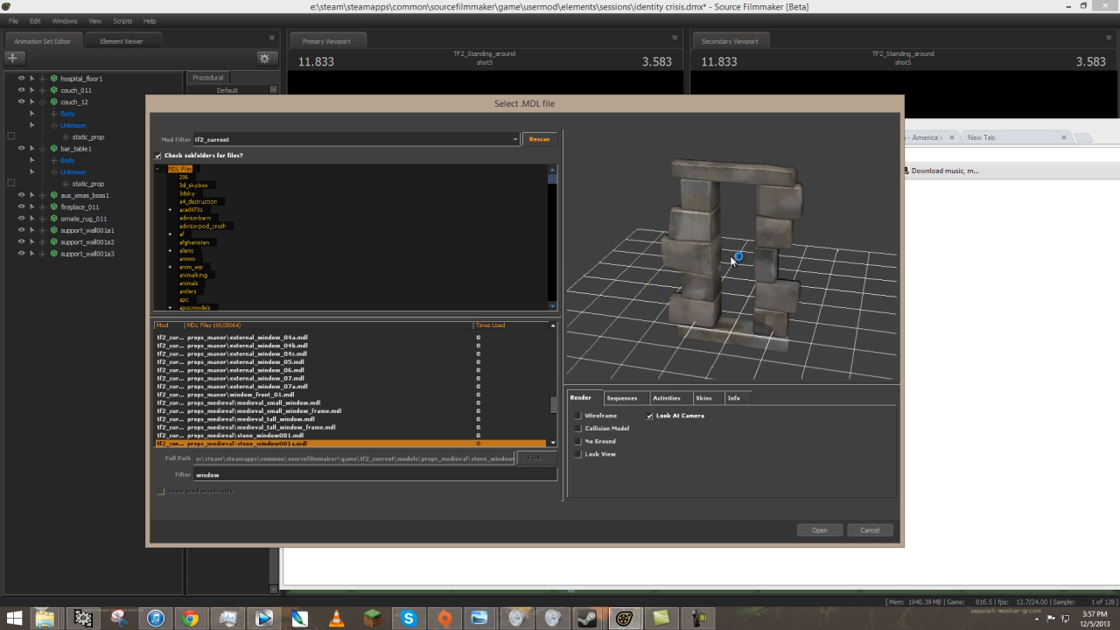
{"action": "key", "text": "Down"}
{"action": "key", "text": "Down"}
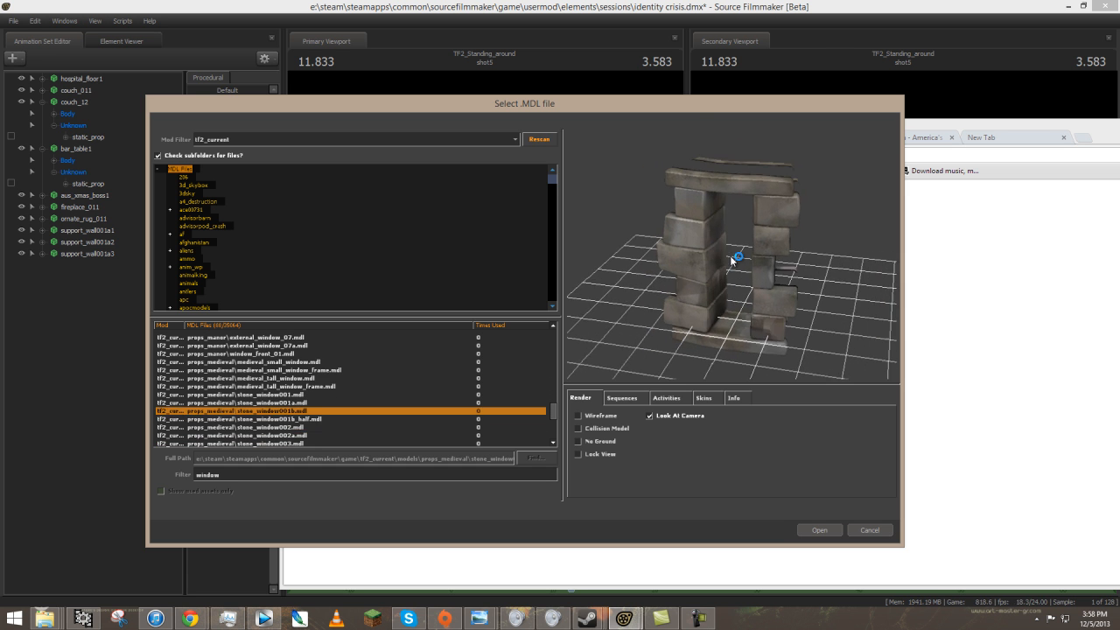
Preview the window models back up from props_medieval stone_window001b.mdl to props_2fort window011.mdl.
{"action": "key", "text": "Up"}
{"action": "key", "text": "Up"}
{"action": "key", "text": "Up"}
{"action": "key", "text": "Up"}
{"action": "key", "text": "Up"}
{"action": "key", "text": "Up"}
{"action": "key", "text": "Up"}
{"action": "key", "text": "Up"}
{"action": "key", "text": "Up"}
{"action": "key", "text": "Up"}
{"action": "key", "text": "Up"}
{"action": "key", "text": "Up"}
{"action": "key", "text": "Up"}
{"action": "key", "text": "Up"}
{"action": "key", "text": "Up"}
{"action": "key", "text": "Up"}
{"action": "key", "text": "Up"}
{"action": "key", "text": "Up"}
{"action": "key", "text": "Up"}
{"action": "key", "text": "Up"}
{"action": "key", "text": "Up"}
{"action": "key", "text": "Up"}
{"action": "key", "text": "Up"}
{"action": "key", "text": "Up"}
{"action": "key", "text": "Up"}
{"action": "key", "text": "Up"}
{"action": "key", "text": "Up"}
{"action": "key", "text": "Up"}
{"action": "key", "text": "Up"}
{"action": "key", "text": "Up"}
{"action": "key", "text": "Up"}
{"action": "key", "text": "Up"}
{"action": "key", "text": "Up"}
{"action": "key", "text": "Up"}
{"action": "key", "text": "Up"}
{"action": "key", "text": "Up"}
{"action": "key", "text": "Up"}
{"action": "key", "text": "Up"}
{"action": "key", "text": "Up"}
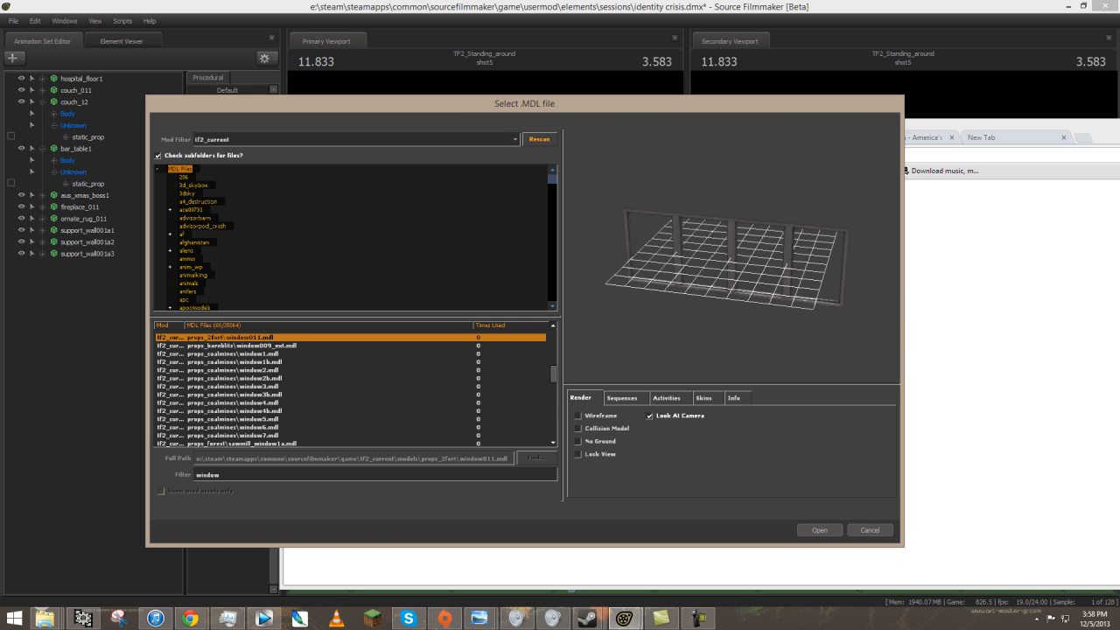
{"action": "key", "text": "Return"}
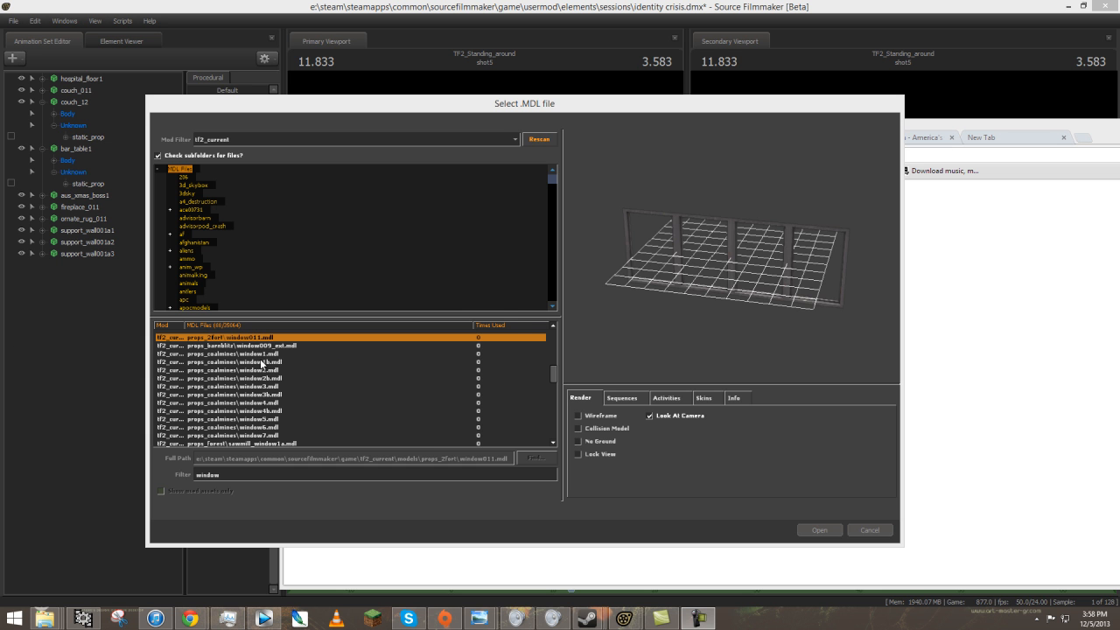
Preview the window models again from the props_coalmines set down to props_medieval stone_window003a.mdl.
{"action": "left_click", "coordinate": [302, 378]}
{"action": "key", "text": "Down"}
{"action": "key", "text": "Down"}
{"action": "key", "text": "Down"}
{"action": "key", "text": "Down"}
{"action": "key", "text": "Down"}
{"action": "key", "text": "Down"}
{"action": "key", "text": "Down"}
{"action": "key", "text": "Down"}
{"action": "key", "text": "Down"}
{"action": "key", "text": "Down"}
{"action": "key", "text": "Down"}
{"action": "key", "text": "Down"}
{"action": "key", "text": "Down"}
{"action": "key", "text": "Down"}
{"action": "key", "text": "Down"}
{"action": "key", "text": "Down"}
{"action": "key", "text": "Down"}
{"action": "key", "text": "Down"}
{"action": "key", "text": "Down"}
{"action": "key", "text": "Down"}
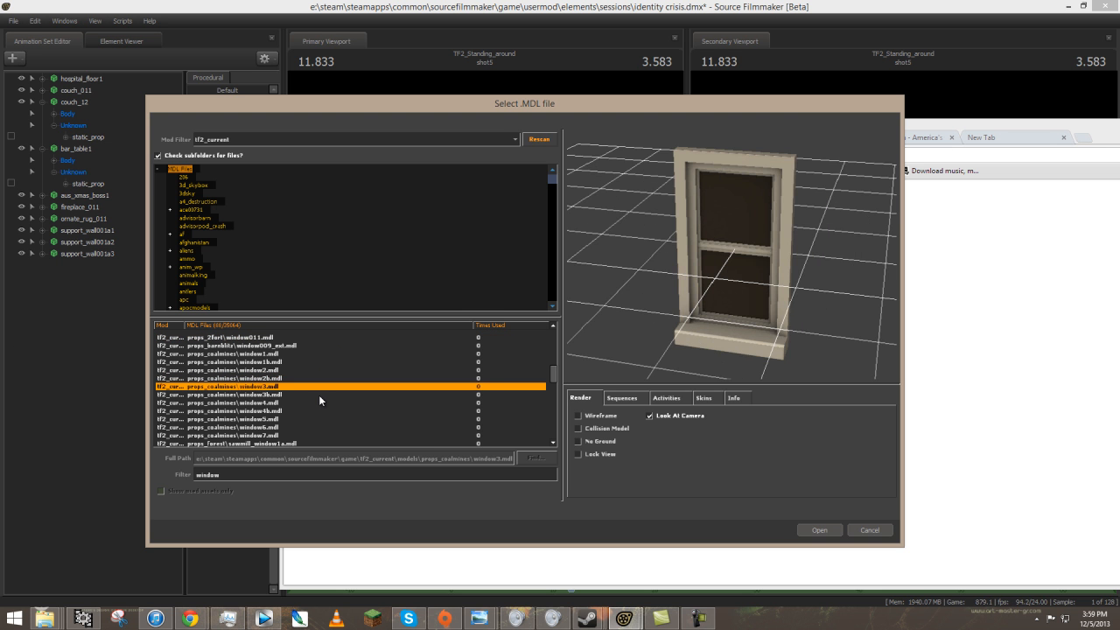
{"action": "key", "text": "Down"}
{"action": "key", "text": "Down"}
{"action": "key", "text": "Down"}
{"action": "key", "text": "Down"}
{"action": "key", "text": "Down"}
{"action": "key", "text": "Down"}
{"action": "key", "text": "Down"}
{"action": "key", "text": "Down"}
{"action": "key", "text": "Down"}
{"action": "key", "text": "Down"}
{"action": "key", "text": "Down"}
{"action": "key", "text": "Down"}
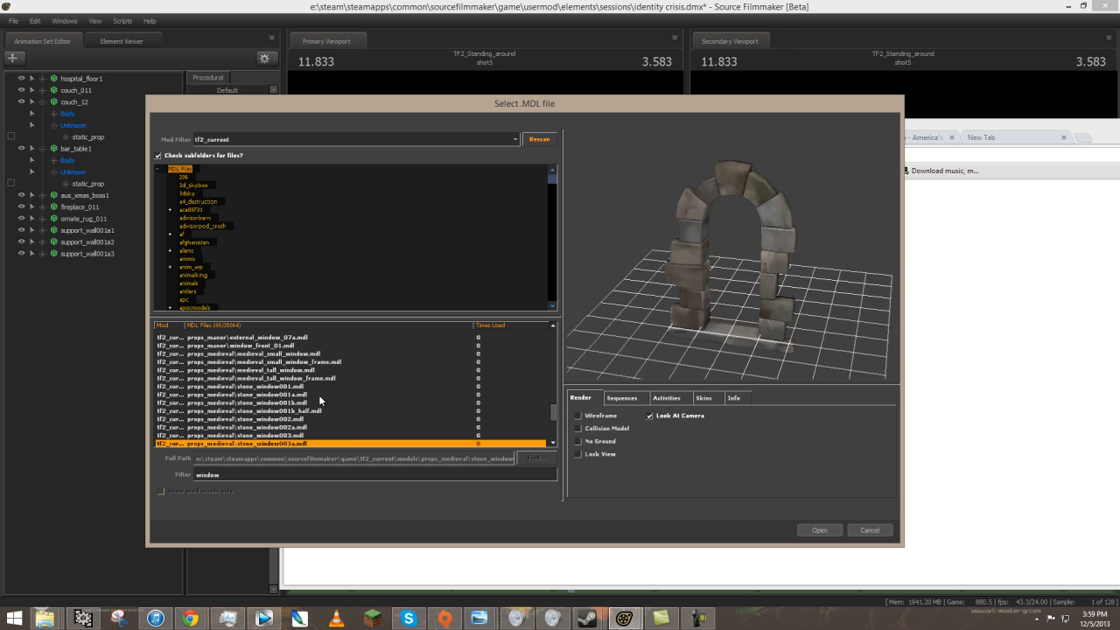
Examine the window models in the props_mining, props_mvm and props_soho folders for a wooden frame that suits the cabin.
{"action": "key", "text": "Up"}
{"action": "key", "text": "Up"}
{"action": "key", "text": "Up"}
{"action": "key", "text": "Up"}
{"action": "key", "text": "Down"}
{"action": "key", "text": "Down"}
{"action": "key", "text": "Up"}
{"action": "key", "text": "Down"}
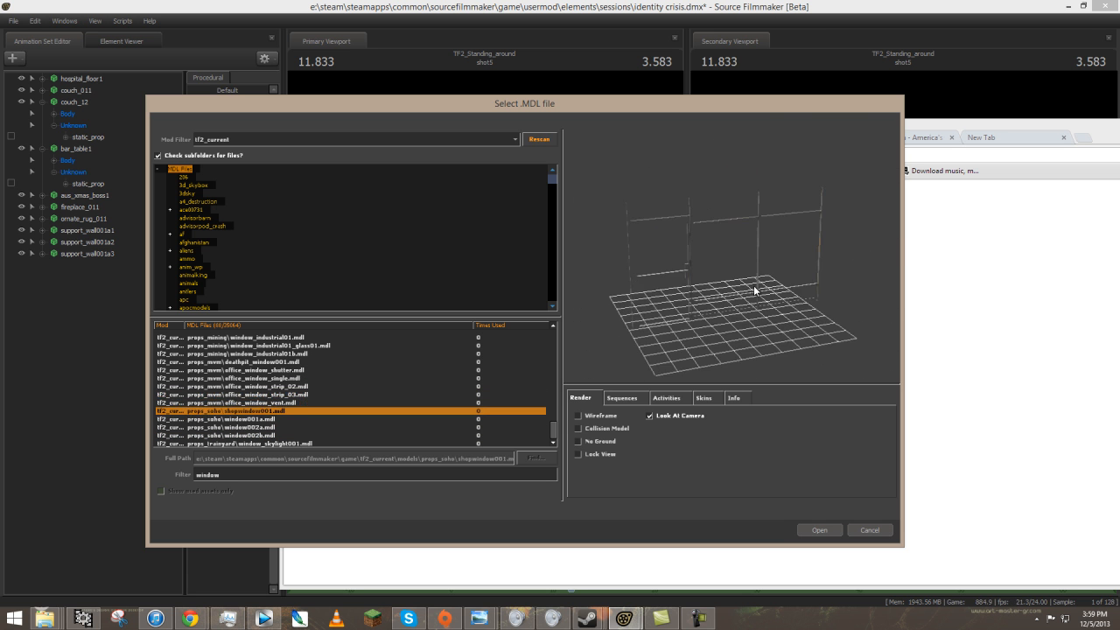
{"action": "key", "text": "Up"}
{"action": "key", "text": "Up"}
{"action": "key", "text": "Up"}
{"action": "key", "text": "Up"}
{"action": "key", "text": "Up"}
{"action": "key", "text": "Up"}
{"action": "key", "text": "Up"}
{"action": "key", "text": "Up"}
{"action": "key", "text": "Up"}
{"action": "key", "text": "Up"}
{"action": "key", "text": "Up"}
{"action": "key", "text": "Up"}
{"action": "key", "text": "Up"}
{"action": "key", "text": "Up"}
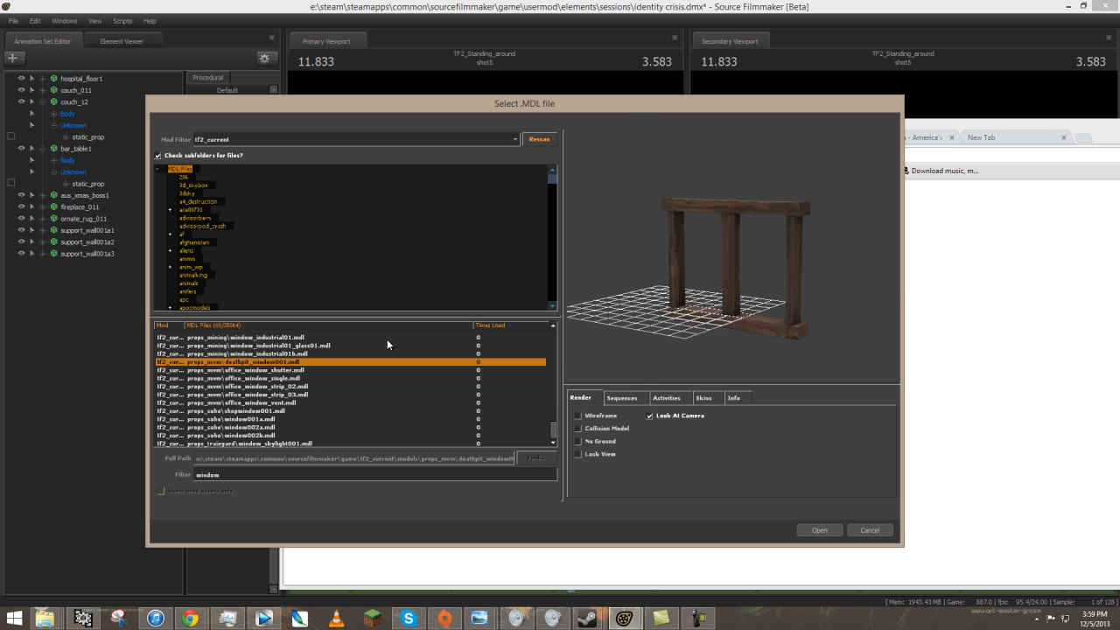
Compare the mining window models with props_mvm deathpit_window001.mdl and add the deathpit window to the shot.
{"action": "key", "text": "Down"}
{"action": "key", "text": "Down"}
{"action": "key", "text": "Down"}
{"action": "key", "text": "Down"}
{"action": "key", "text": "Down"}
{"action": "key", "text": "Down"}
{"action": "key", "text": "Down"}
{"action": "key", "text": "Down"}
{"action": "key", "text": "Down"}
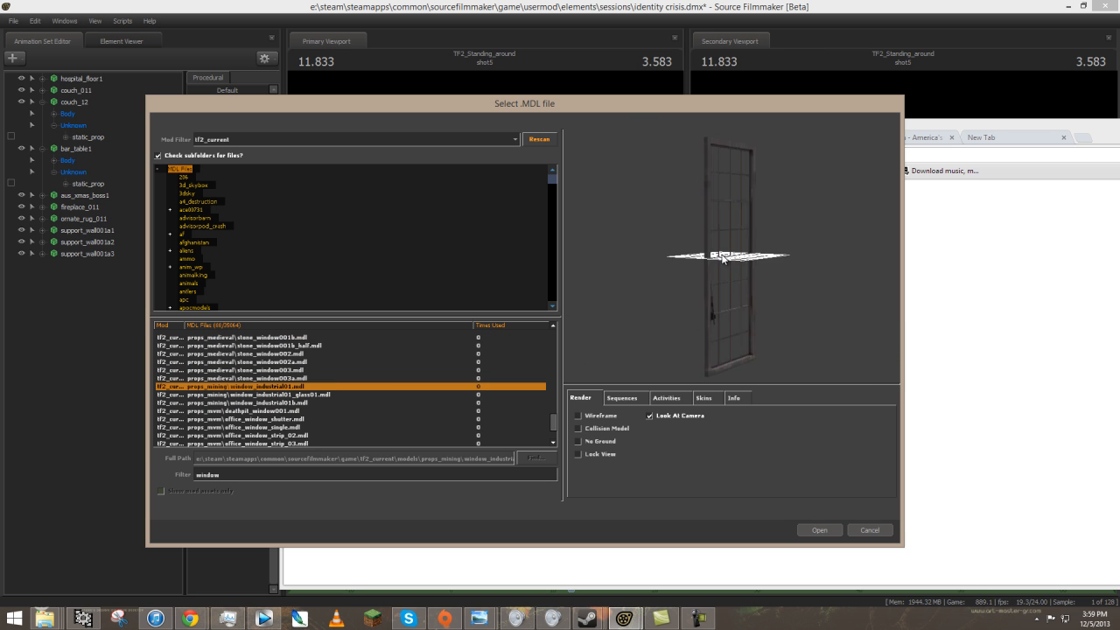
{"action": "key", "text": "Up"}
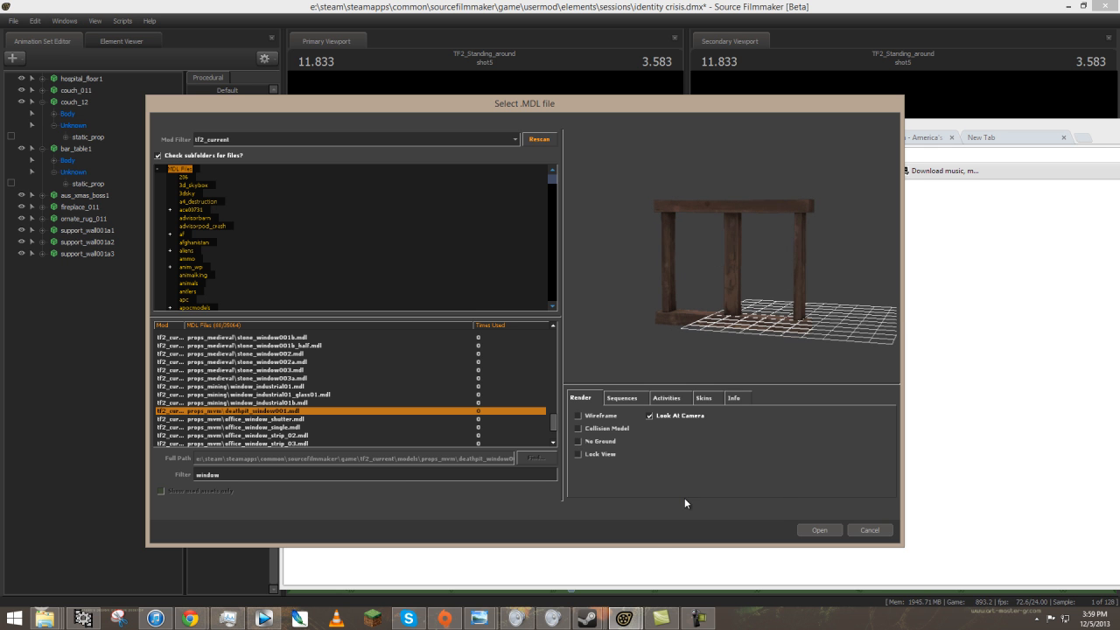
{"action": "left_click", "coordinate": [831, 530]}
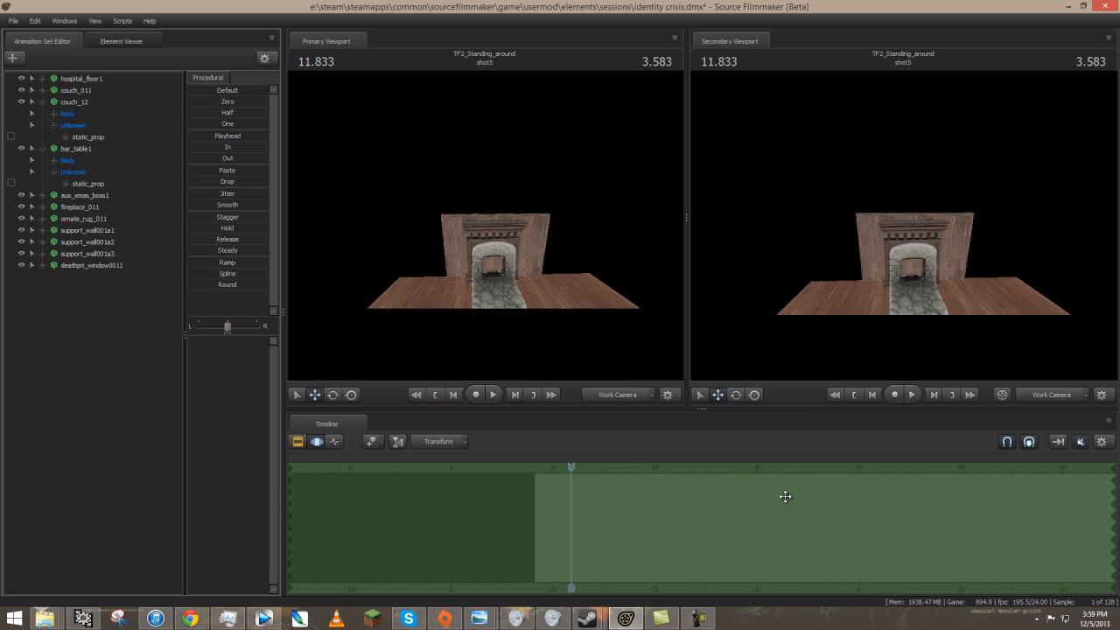
Move the deathpit window model next to the support wall beside the fireplace.
{"action": "left_click", "coordinate": [93, 258]}
{"action": "left_click", "coordinate": [93, 262]}
{"action": "left_click_drag", "start_coordinate": [493, 216], "coordinate": [459, 260]}
{"action": "key", "text": "r"}
{"action": "key", "text": "e"}
{"action": "key", "text": "w"}
{"action": "left_click_drag", "start_coordinate": [566, 249], "coordinate": [512, 149]}
{"action": "left_click_drag", "start_coordinate": [447, 200], "coordinate": [486, 227]}
Rotate the deathpit window slightly in line with the back wall and nudge it into place beside the fireplace.
{"action": "key", "text": "e"}
{"action": "left_click_drag", "start_coordinate": [515, 305], "coordinate": [514, 303]}
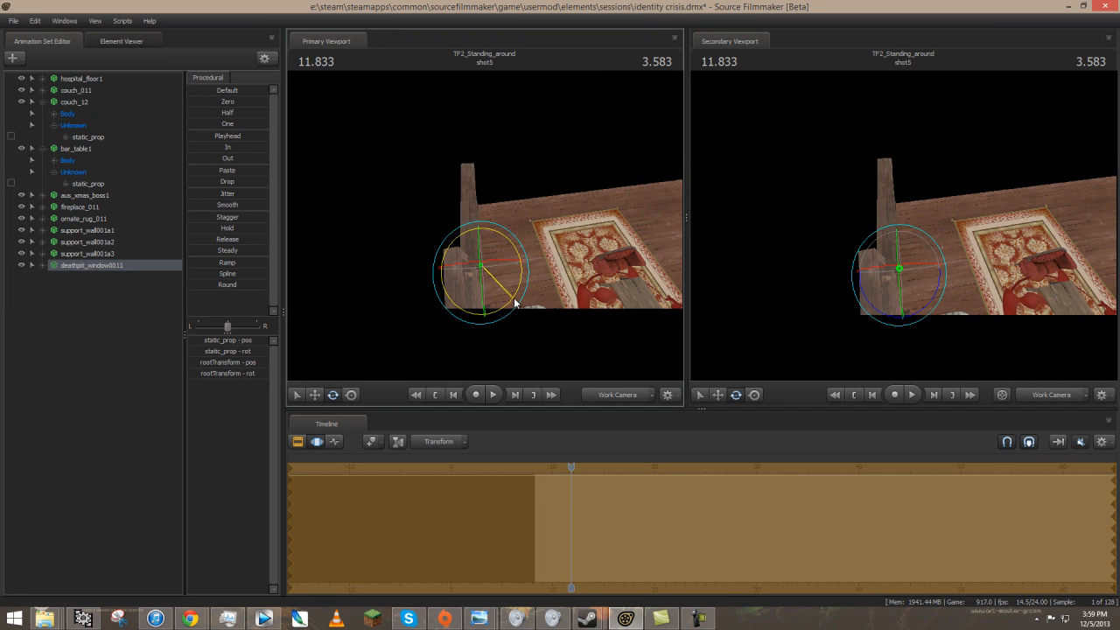
{"action": "key", "text": "w"}
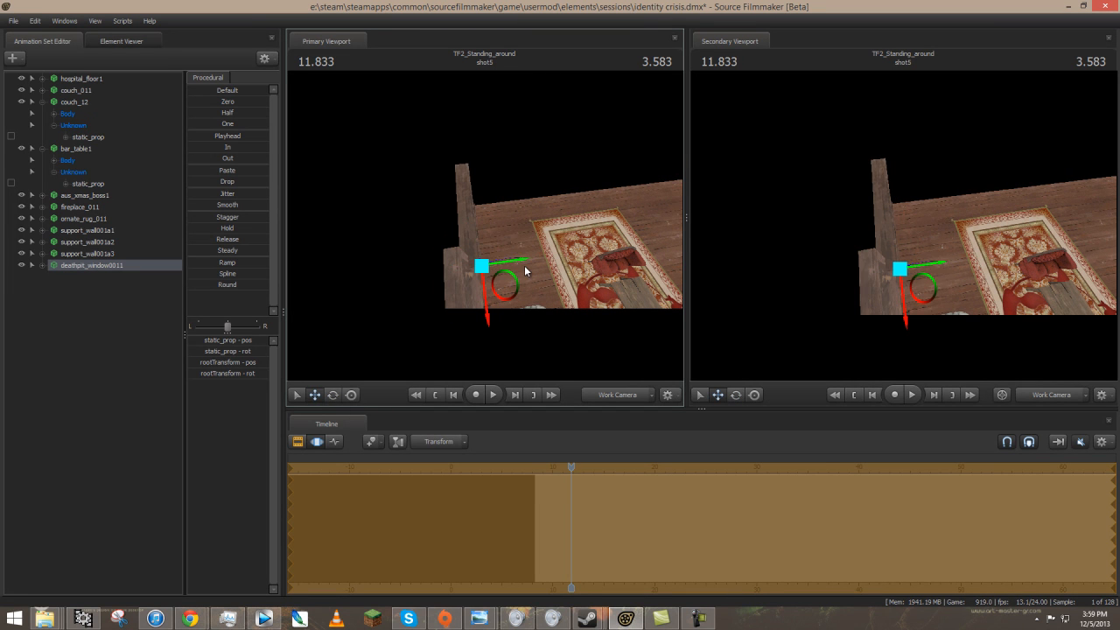
{"action": "mouse_move", "coordinate": [543, 254]}
{"action": "left_mouse_down"}
{"action": "mouse_move", "coordinate": [551, 250]}
{"action": "mouse_move", "coordinate": [542, 257]}
{"action": "left_mouse_up"}
{"action": "left_click_drag", "start_coordinate": [471, 226], "coordinate": [449, 226]}
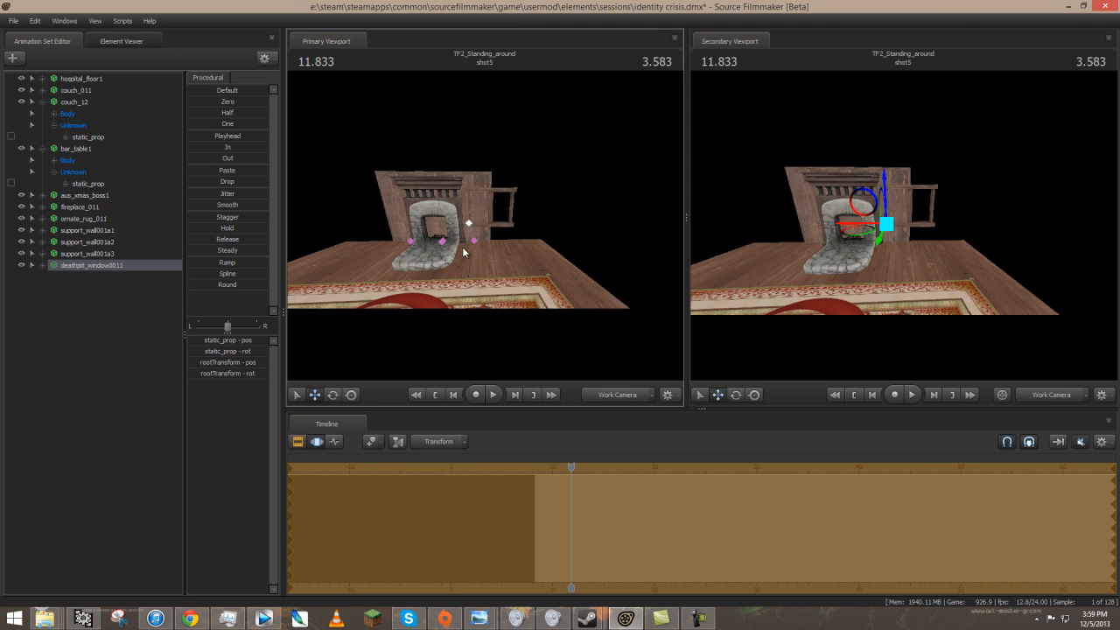
Slide the two outer support wall panels, support_wall001a3 and support_wall001a1, inward behind the fireplace.
{"action": "left_click", "coordinate": [476, 244]}
{"action": "left_click_drag", "start_coordinate": [441, 248], "coordinate": [419, 248]}
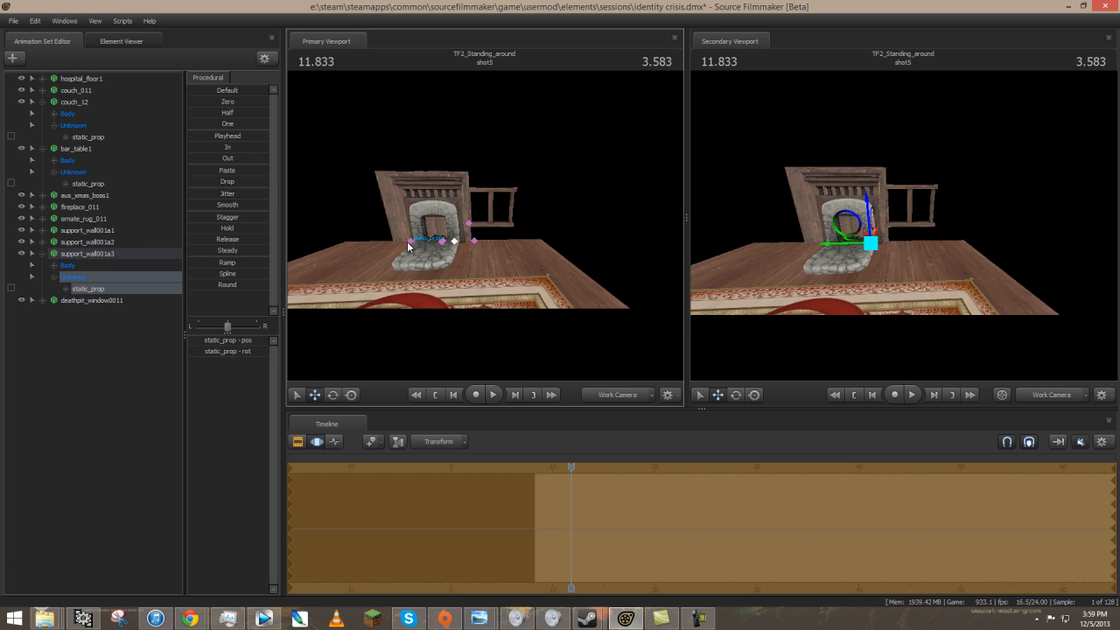
{"action": "left_click", "coordinate": [410, 242]}
{"action": "left_click_drag", "start_coordinate": [393, 247], "coordinate": [408, 248]}
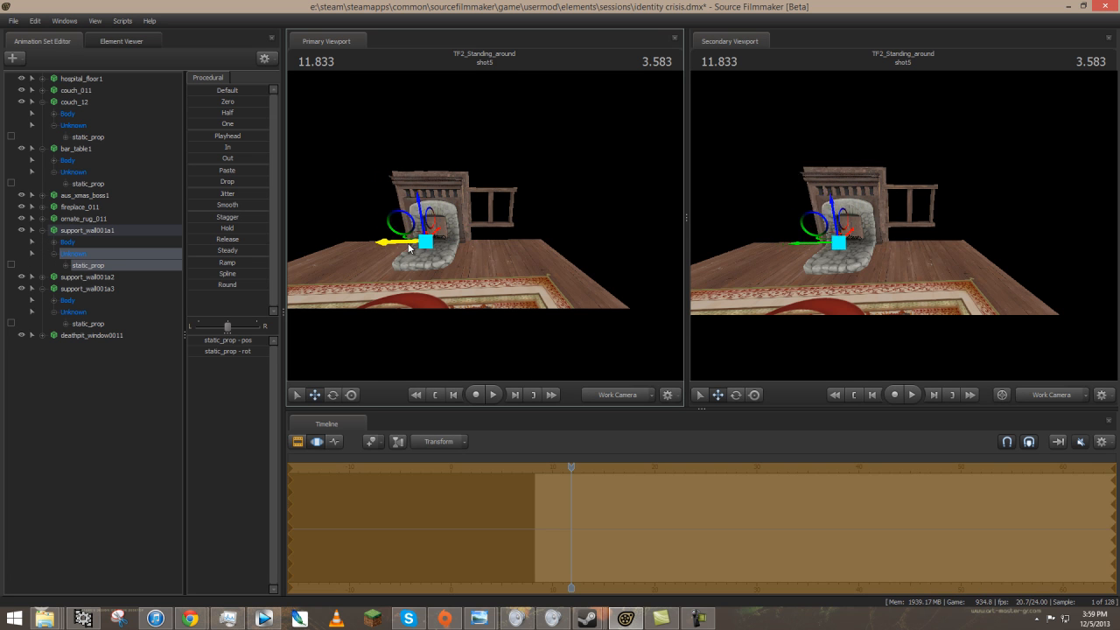
Duplicate the deathpit window and move the copy to the opposite side of the fireplace.
{"action": "right_click", "coordinate": [77, 334]}
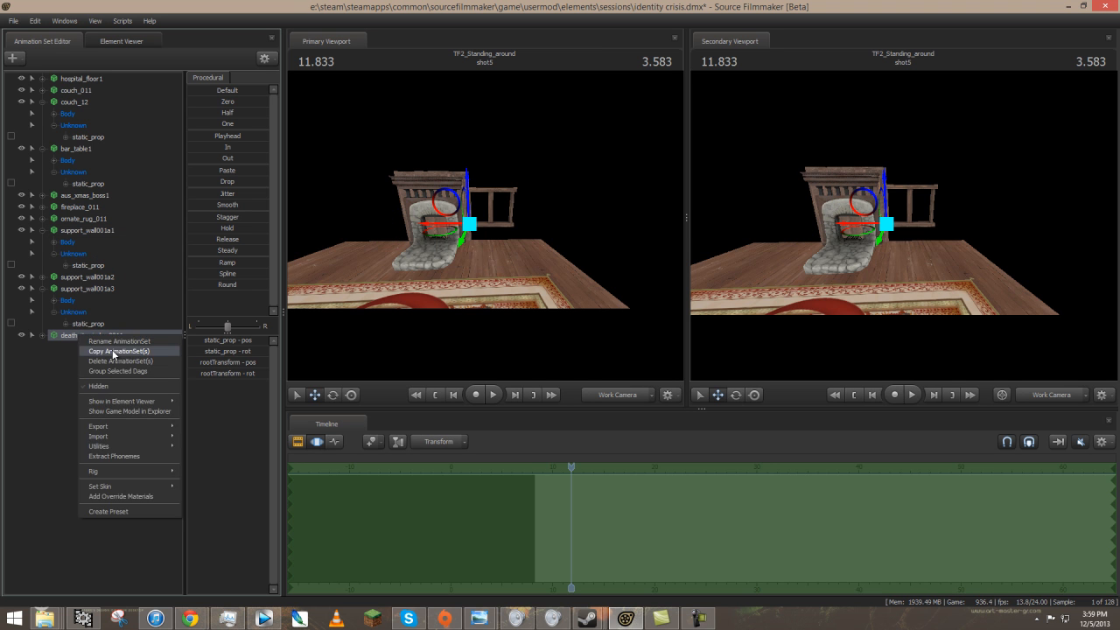
{"action": "left_click", "coordinate": [112, 352]}
{"action": "right_click", "coordinate": [107, 354]}
{"action": "left_click", "coordinate": [169, 414]}
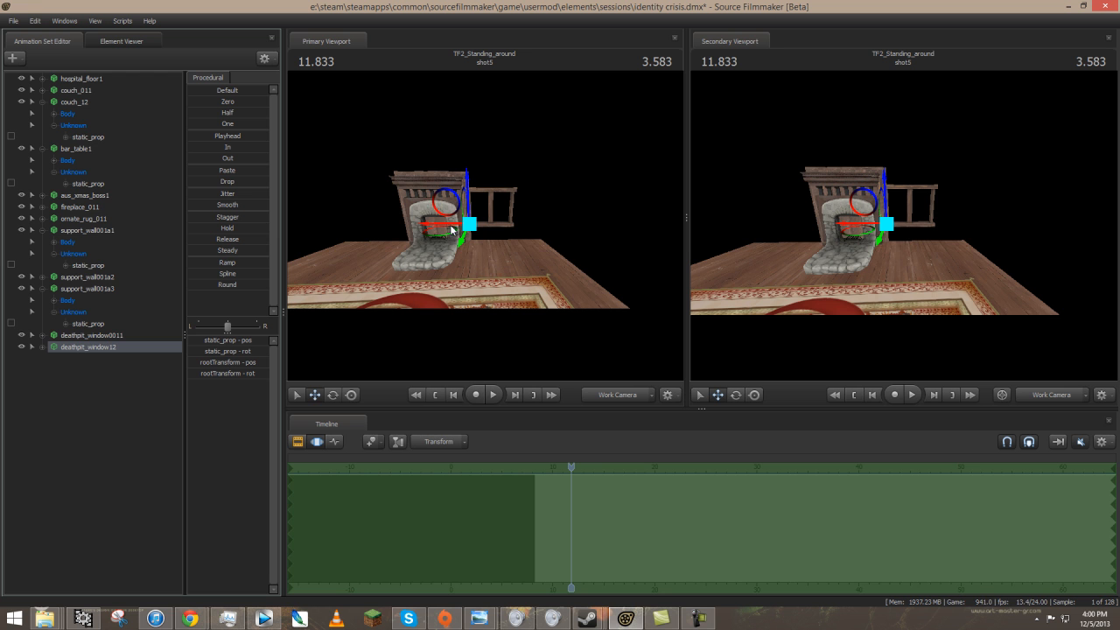
{"action": "left_click_drag", "start_coordinate": [454, 225], "coordinate": [485, 226]}
{"action": "key", "text": "w"}
{"action": "key", "text": "d"}
{"action": "key", "text": "s"}
{"action": "key", "text": "z"}
{"action": "key", "text": "w"}
{"action": "key", "text": "s"}
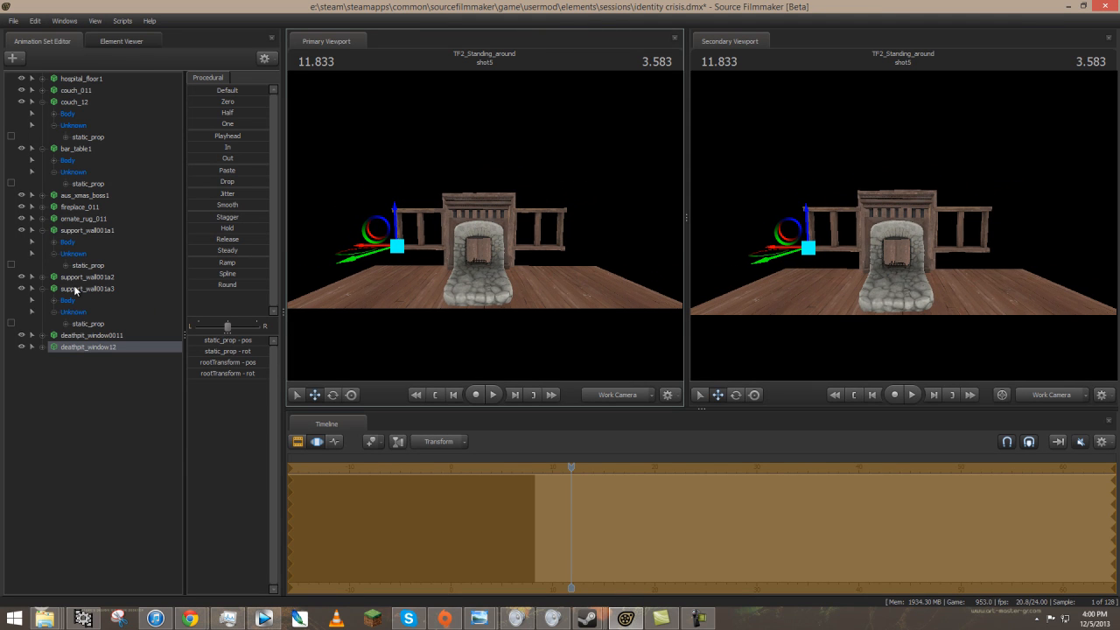
Duplicate support_wall001a3 and lower the copy below floor level.
{"action": "right_click", "coordinate": [75, 292]}
{"action": "left_click", "coordinate": [96, 303]}
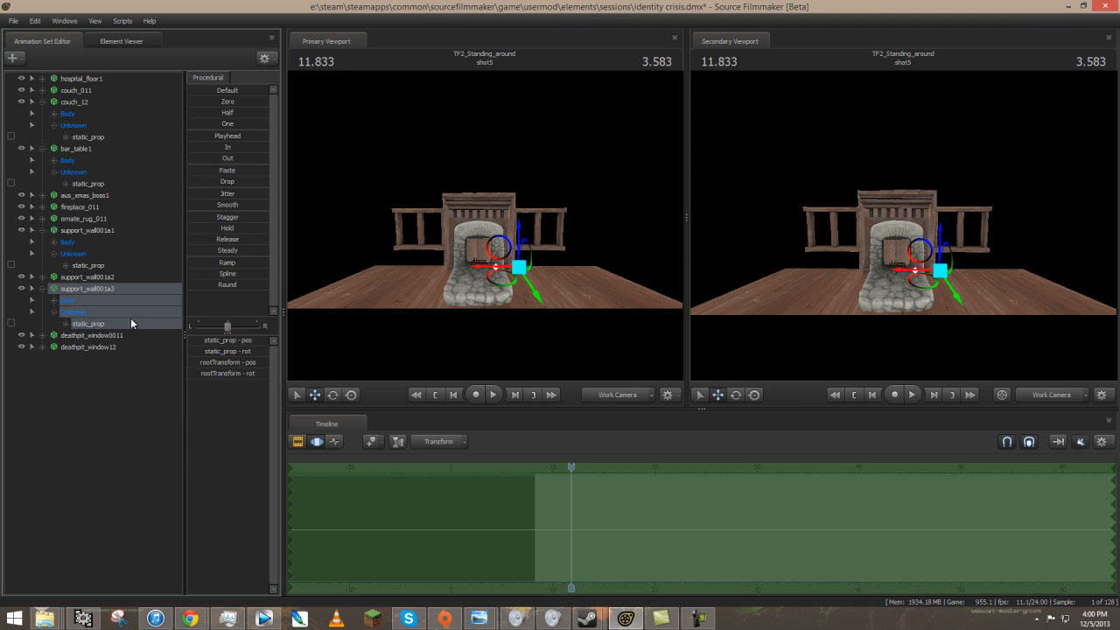
{"action": "left_click", "coordinate": [118, 375]}
{"action": "right_click", "coordinate": [118, 376]}
{"action": "left_click", "coordinate": [170, 433]}
{"action": "left_click", "coordinate": [97, 359]}
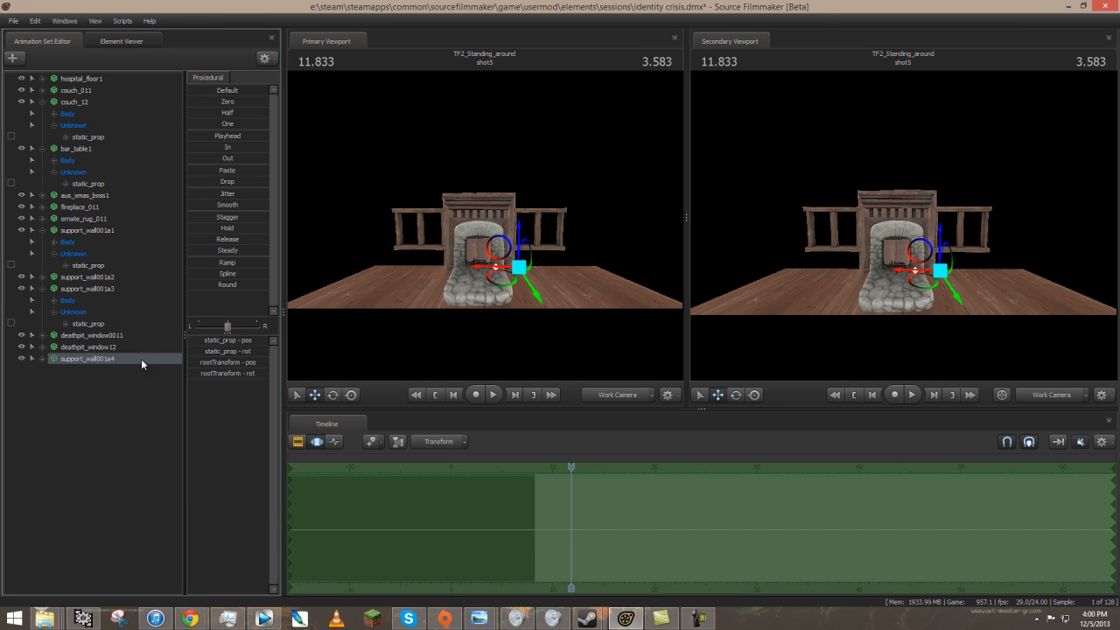
{"action": "left_click_drag", "start_coordinate": [519, 233], "coordinate": [518, 278]}
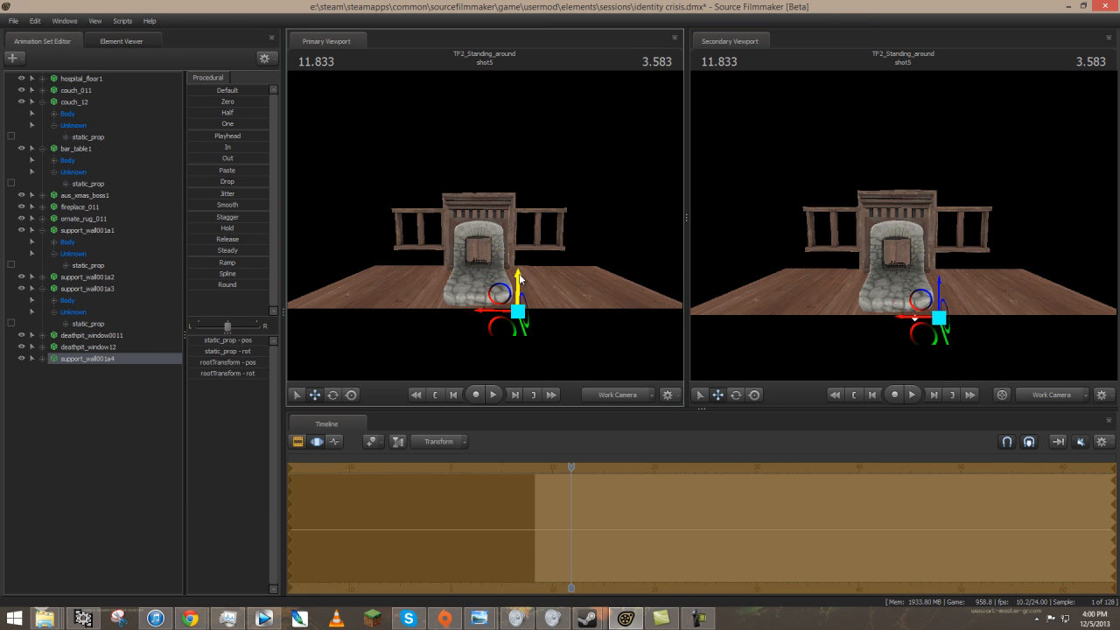
Slide the lowered support wall copy sideways under the window beside the fireplace.
{"action": "left_click_drag", "start_coordinate": [480, 317], "coordinate": [484, 225]}
{"action": "key", "text": "w"}
{"action": "key", "text": "s"}
{"action": "key", "text": "e"}
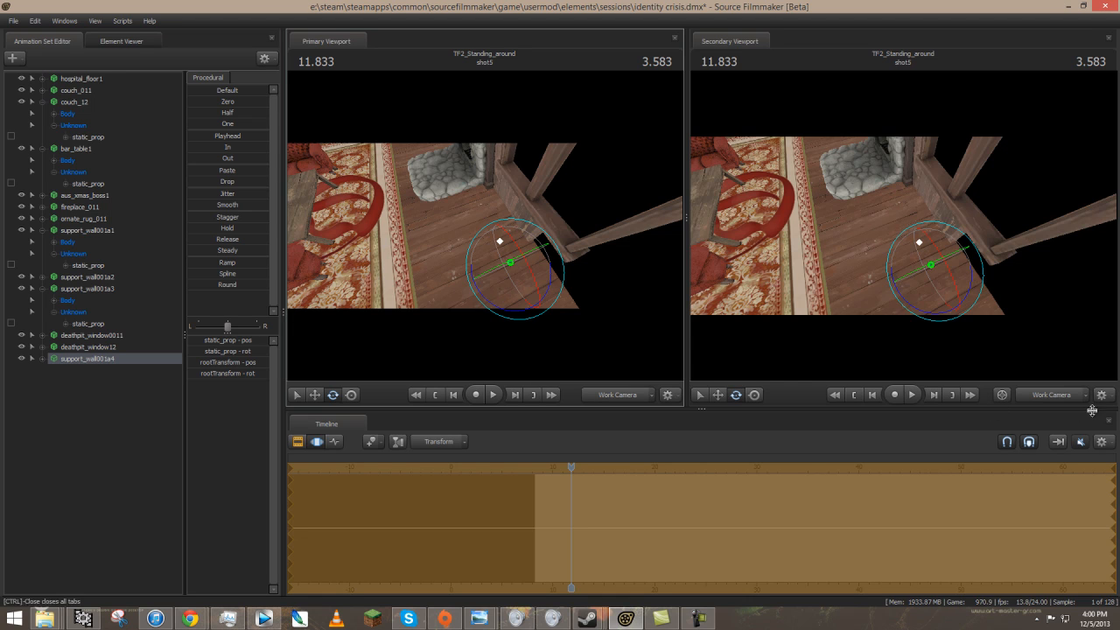
Switch the secondary viewport to camera1 and check the lowered wall panel beneath the window from both viewports.
{"action": "left_click", "coordinate": [1055, 399]}
{"action": "left_click_drag", "start_coordinate": [904, 226], "coordinate": [903, 225]}
{"action": "key", "text": "s"}
{"action": "key", "text": "a"}
{"action": "key", "text": "w"}
{"action": "key", "text": "w"}
{"action": "key", "text": "w"}
{"action": "left_click_drag", "start_coordinate": [414, 199], "coordinate": [415, 199]}
Duplicate support_wall001a4 and slide the copy sideways to extend the low wall past the window.
{"action": "right_click", "coordinate": [93, 363]}
{"action": "right_click", "coordinate": [90, 359]}
{"action": "left_click", "coordinate": [112, 377]}
{"action": "right_click", "coordinate": [103, 383]}
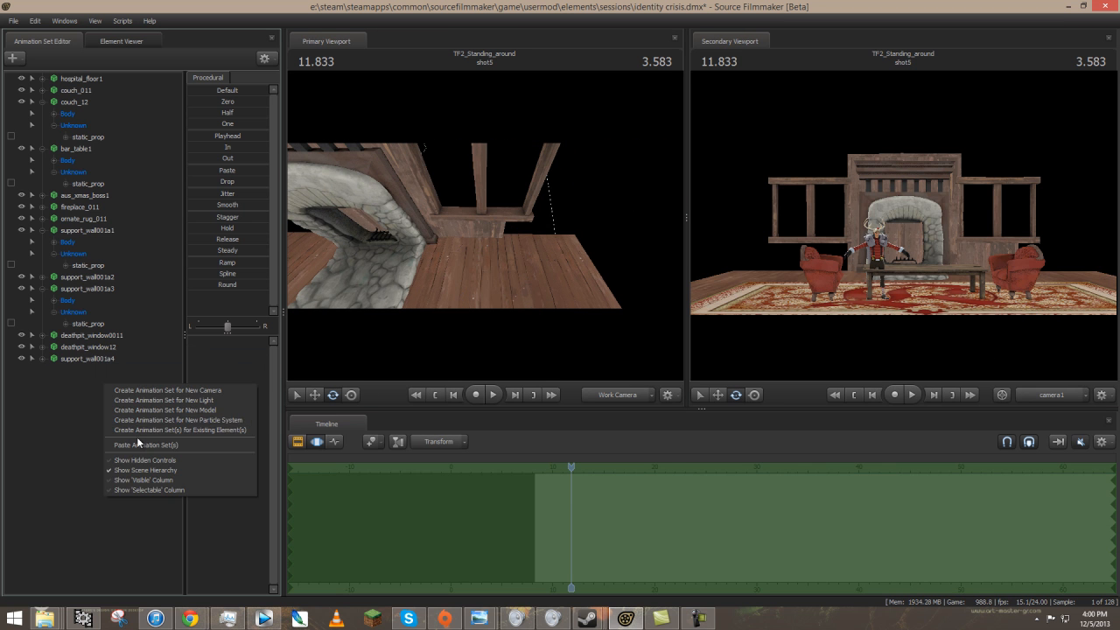
{"action": "left_click", "coordinate": [147, 445]}
{"action": "left_click", "coordinate": [104, 369]}
{"action": "key", "text": "w"}
{"action": "left_click_drag", "start_coordinate": [482, 272], "coordinate": [511, 269]}
Paste another support wall copy, slide it past the low panels and raise it to wall height beside the window.
{"action": "right_click", "coordinate": [103, 399]}
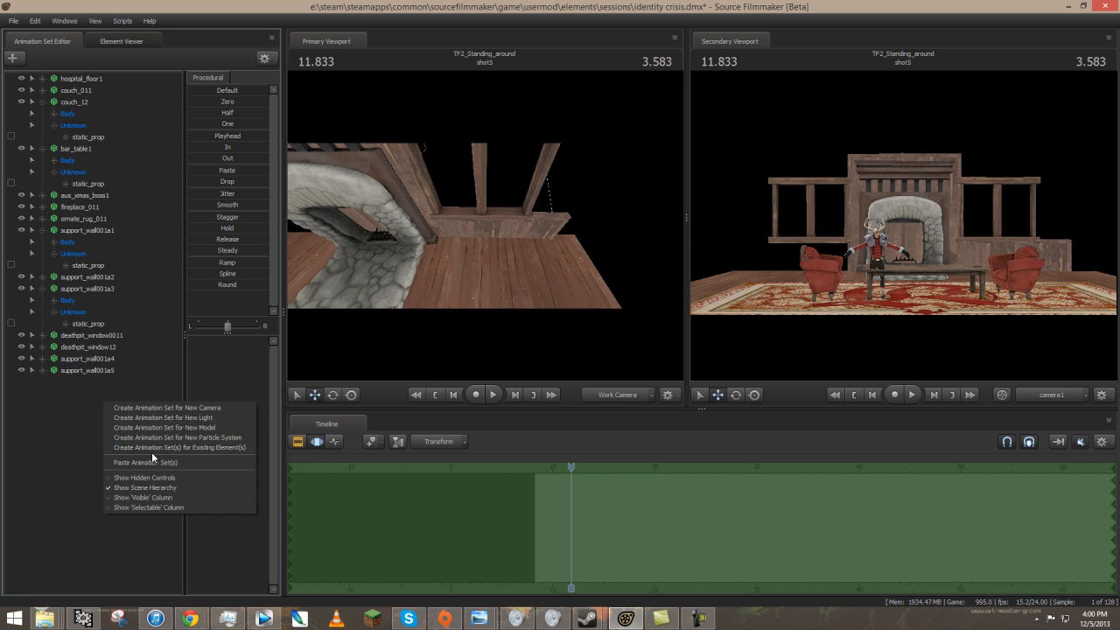
{"action": "left_click", "coordinate": [170, 456]}
{"action": "left_click", "coordinate": [85, 382]}
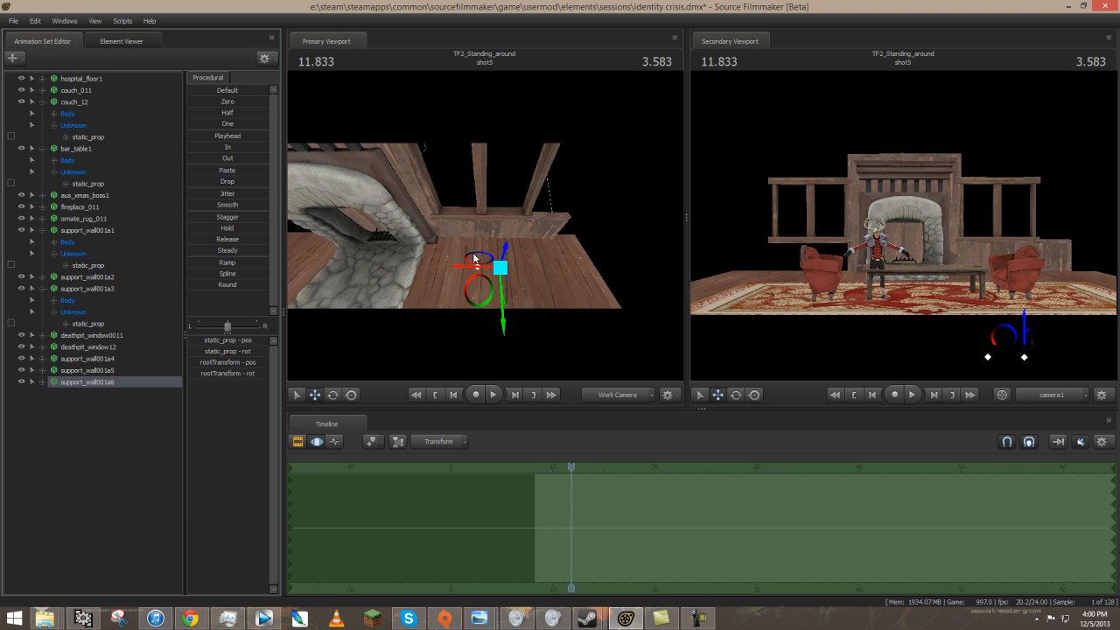
{"action": "left_click_drag", "start_coordinate": [464, 272], "coordinate": [529, 270]}
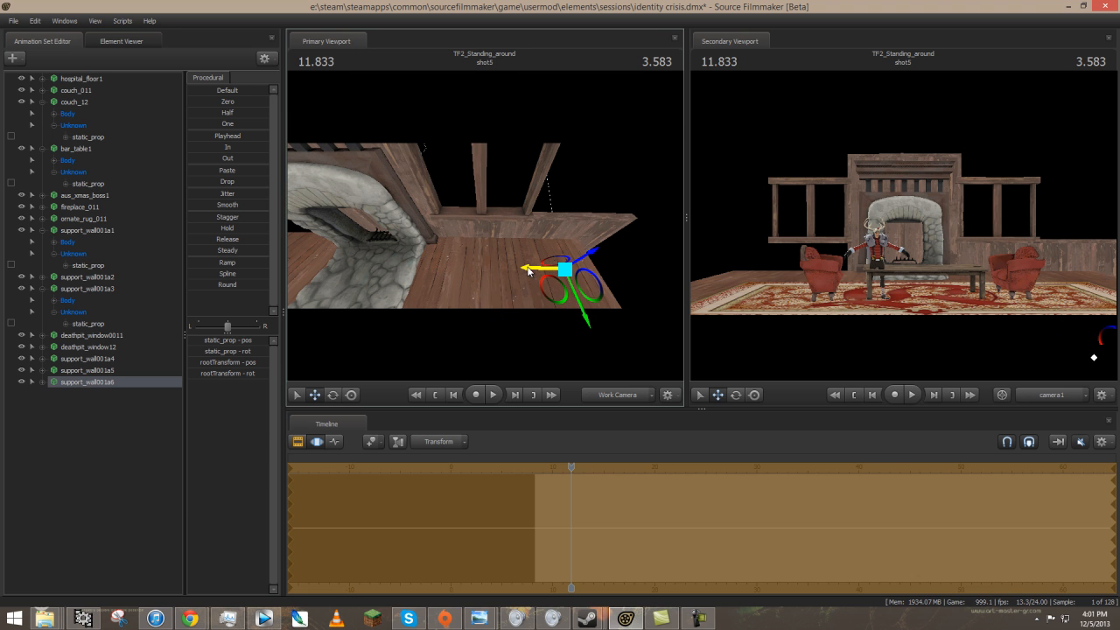
{"action": "left_click_drag", "start_coordinate": [593, 256], "coordinate": [603, 202]}
{"action": "left_click_drag", "start_coordinate": [592, 247], "coordinate": [566, 239]}
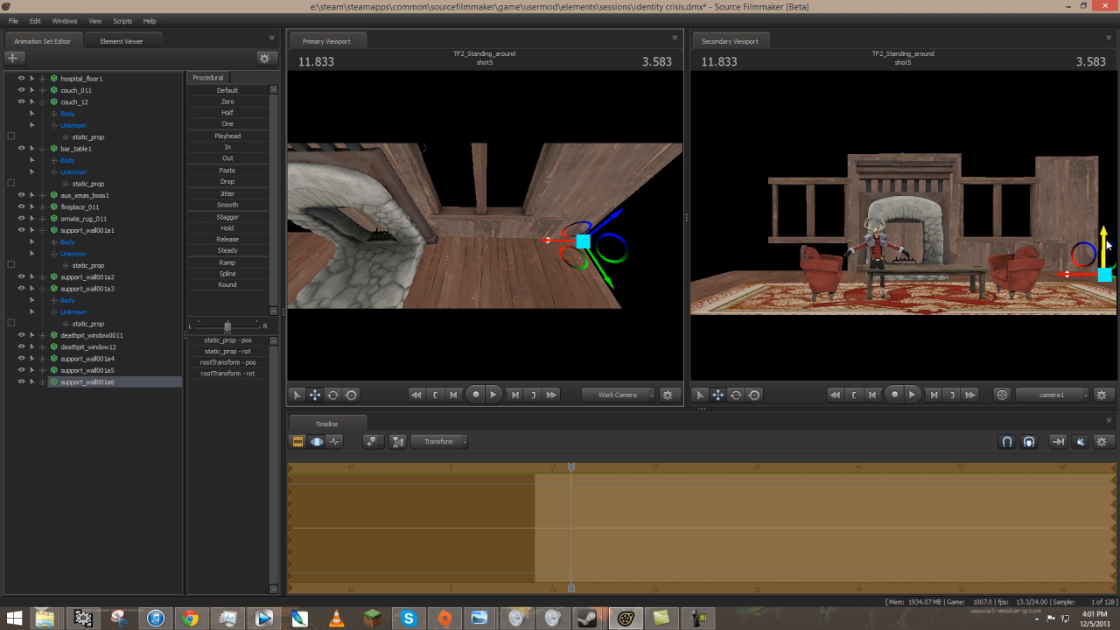
Paste one more support wall copy and raise it directly above the window beside the fireplace.
{"action": "right_click", "coordinate": [154, 407]}
{"action": "left_click", "coordinate": [199, 463]}
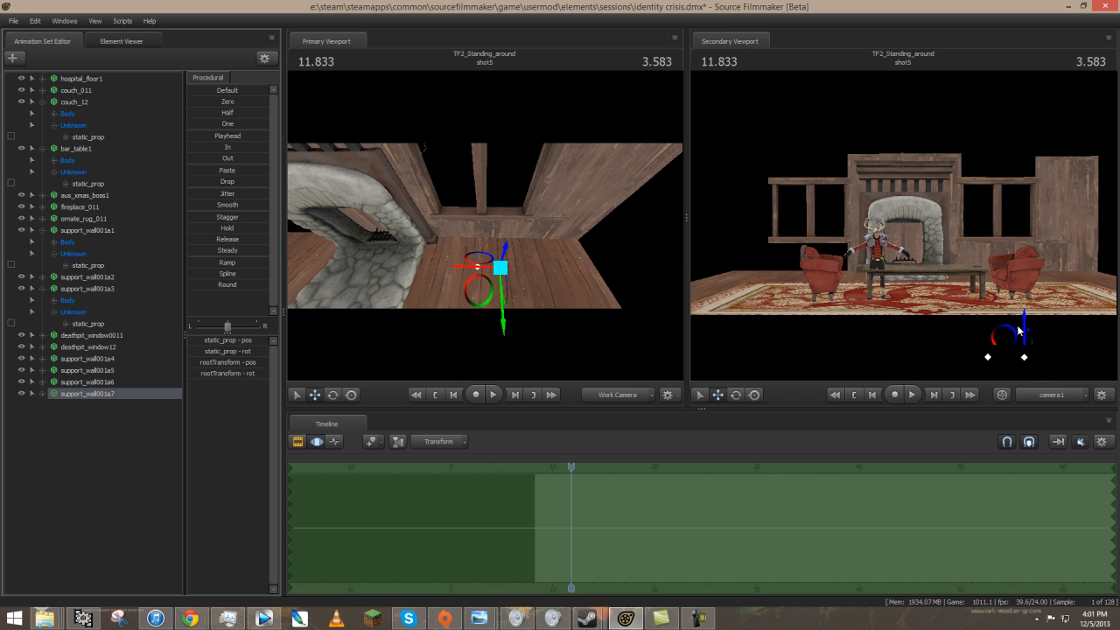
{"action": "left_click_drag", "start_coordinate": [1025, 331], "coordinate": [1015, 159]}
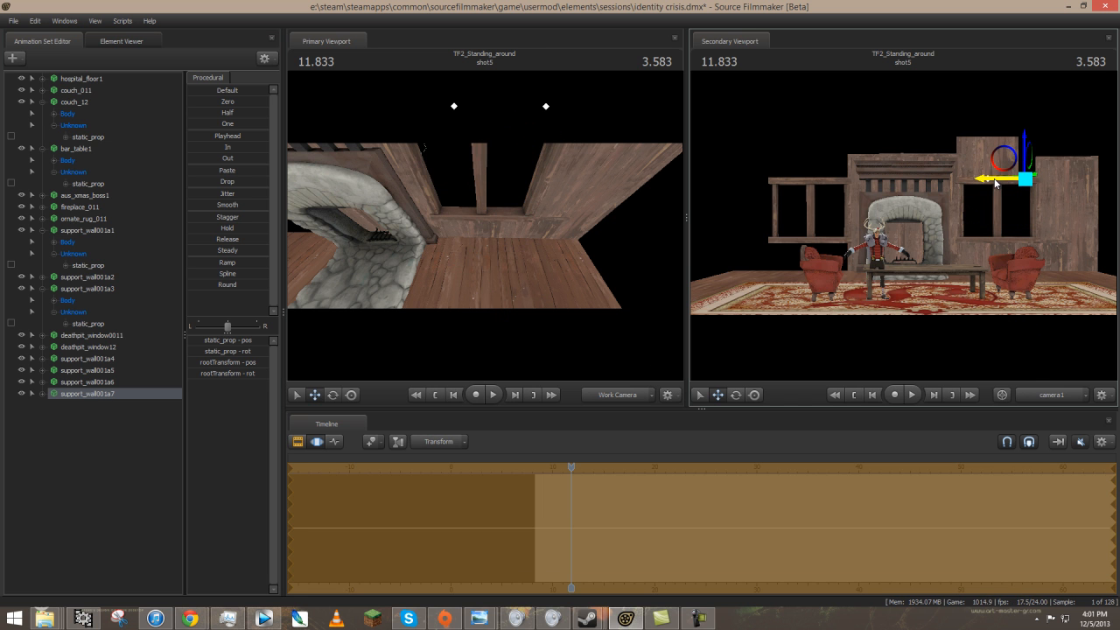
Paste a further support wall copy, raise it above the window and slide it outward to extend the upper wall.
{"action": "right_click", "coordinate": [114, 429]}
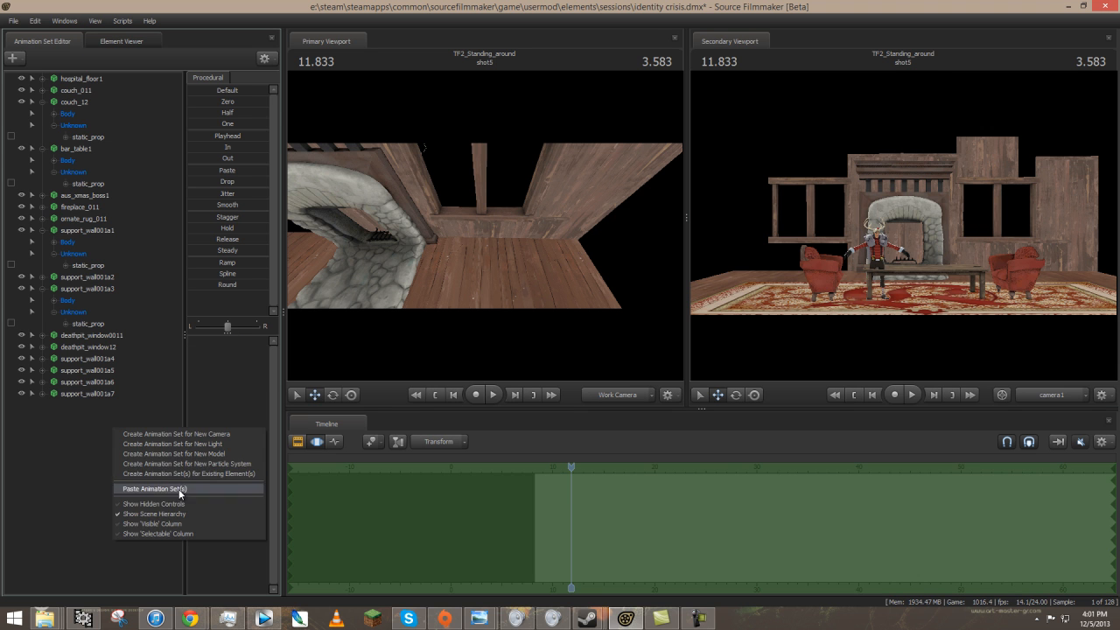
{"action": "left_click", "coordinate": [178, 489]}
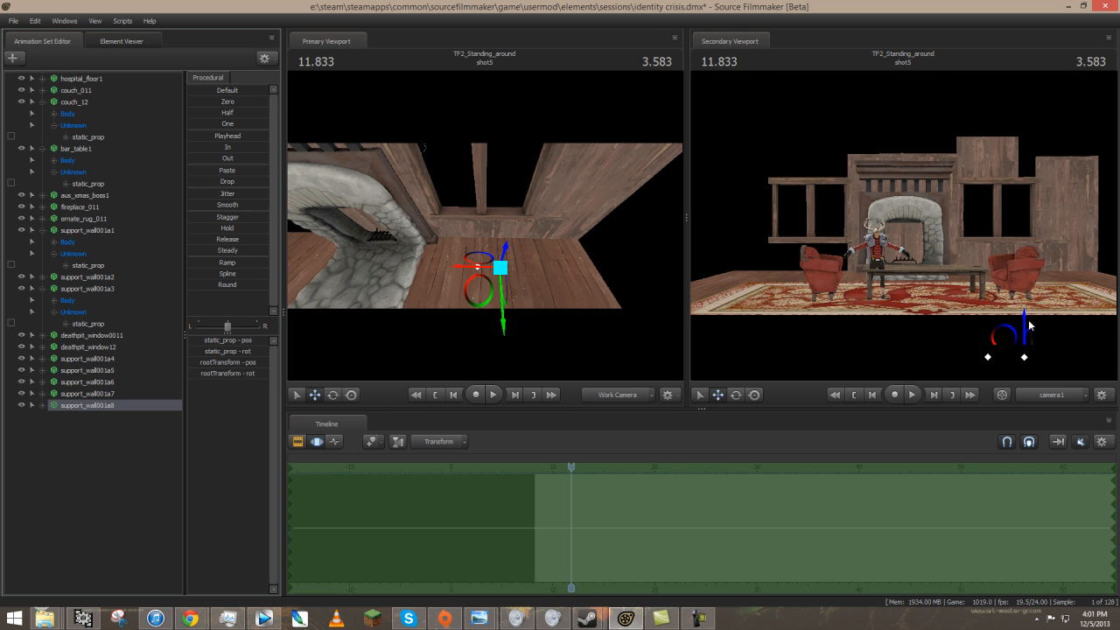
{"action": "left_click_drag", "start_coordinate": [1023, 327], "coordinate": [1031, 154]}
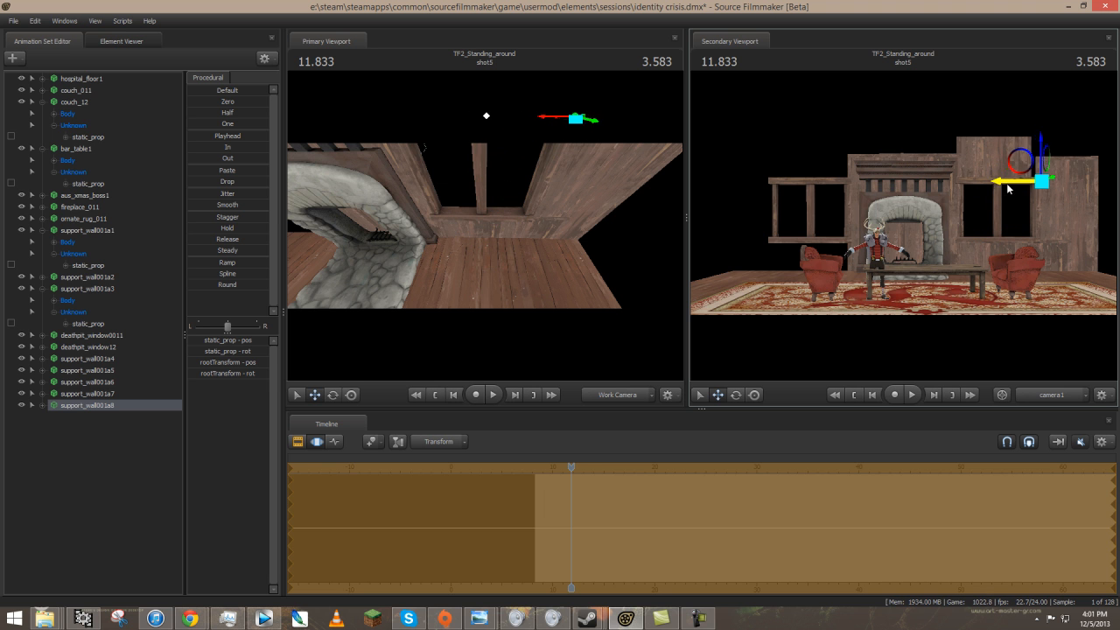
{"action": "left_click_drag", "start_coordinate": [392, 215], "coordinate": [486, 225]}
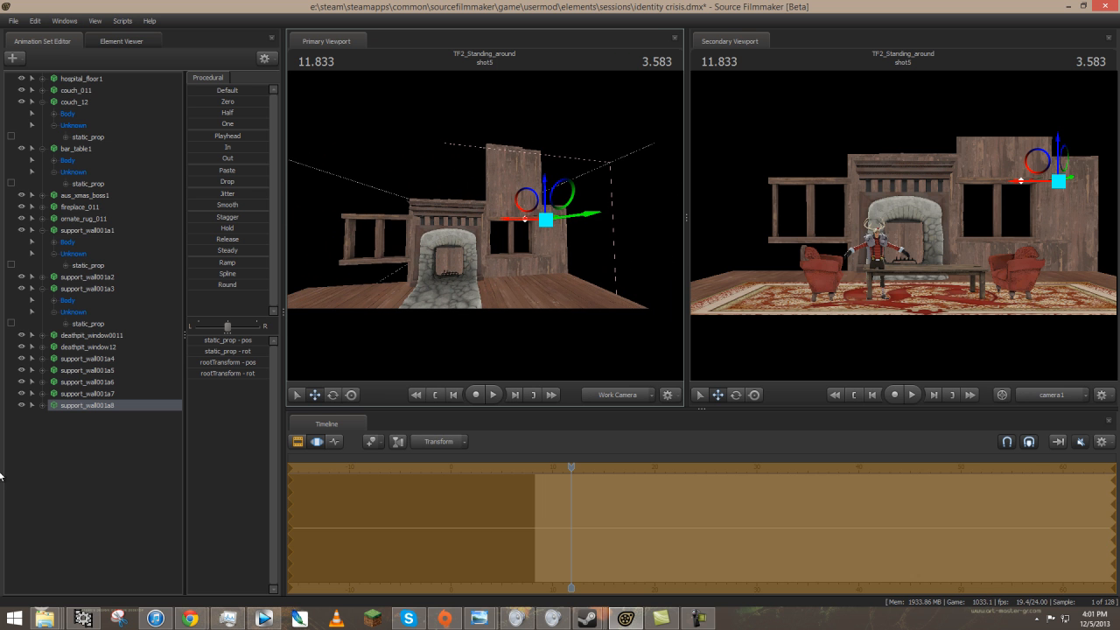
{"action": "left_click", "coordinate": [111, 455]}
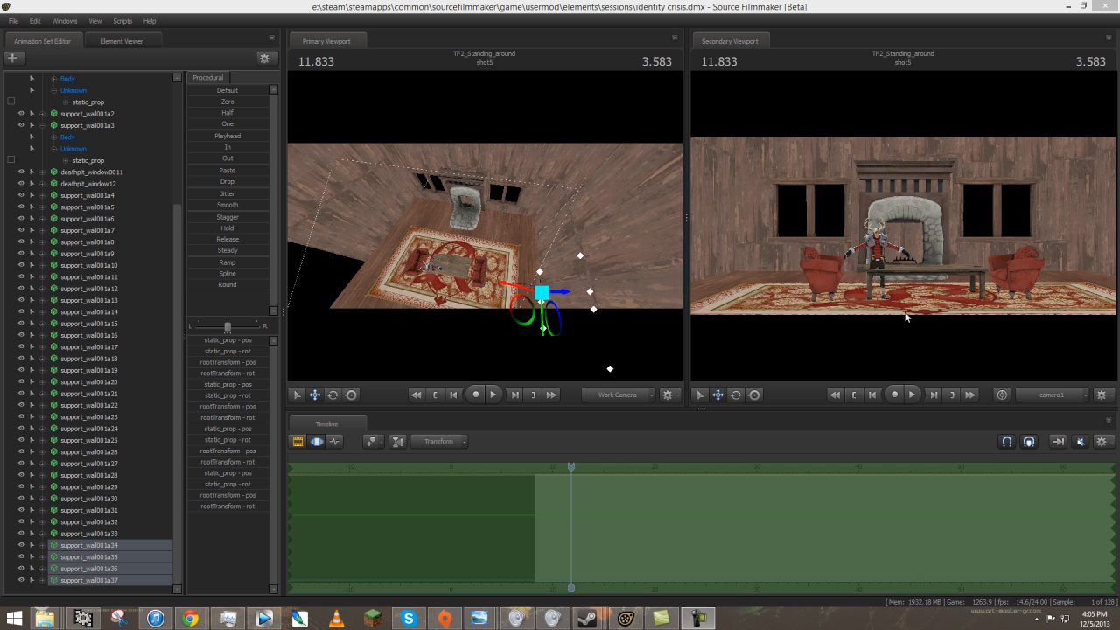
Check the enclosed room from both viewports and compare it with the cabin reference photo in the browser.
{"action": "left_click_drag", "start_coordinate": [522, 233], "coordinate": [487, 224]}
{"action": "left_click_drag", "start_coordinate": [976, 266], "coordinate": [902, 225]}
{"action": "left_click_drag", "start_coordinate": [903, 226], "coordinate": [900, 219]}
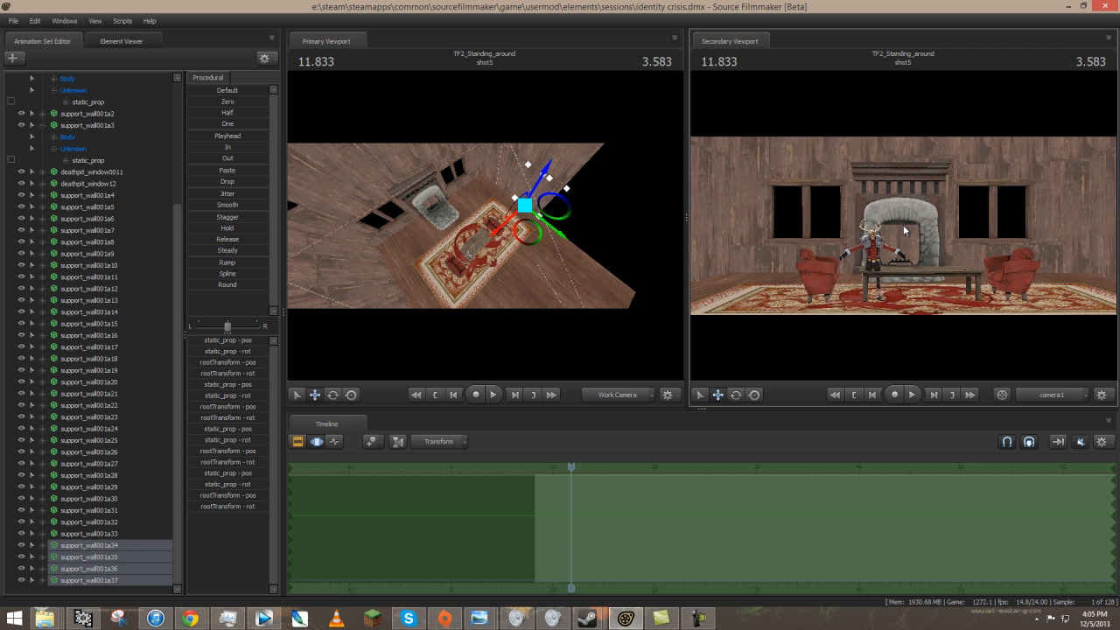
{"action": "mouse_move", "coordinate": [186, 621]}
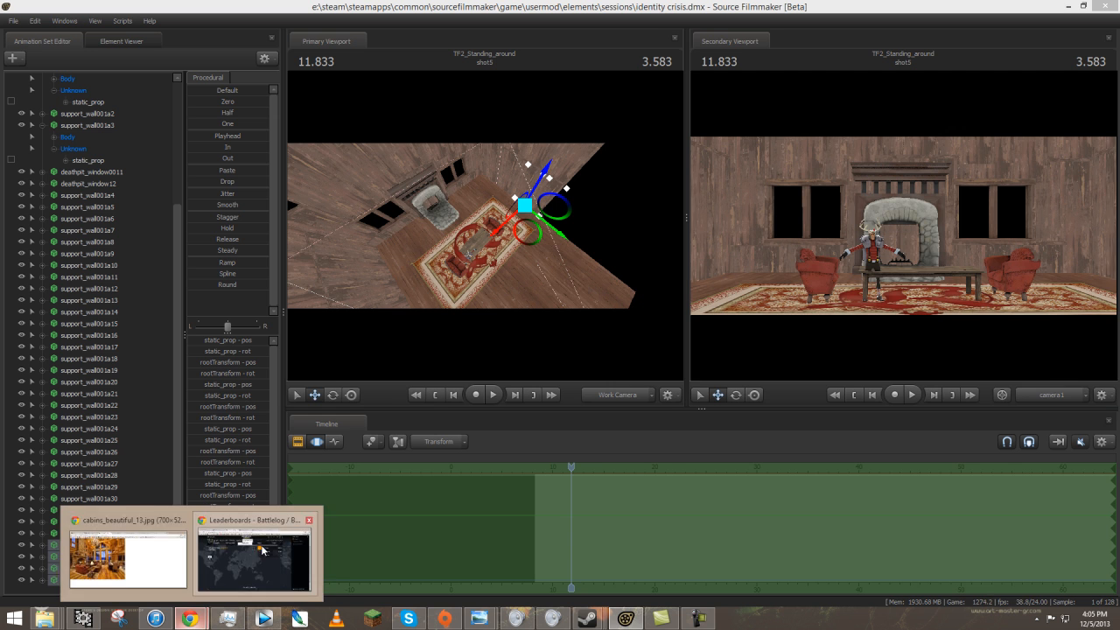
{"action": "left_click", "coordinate": [91, 547]}
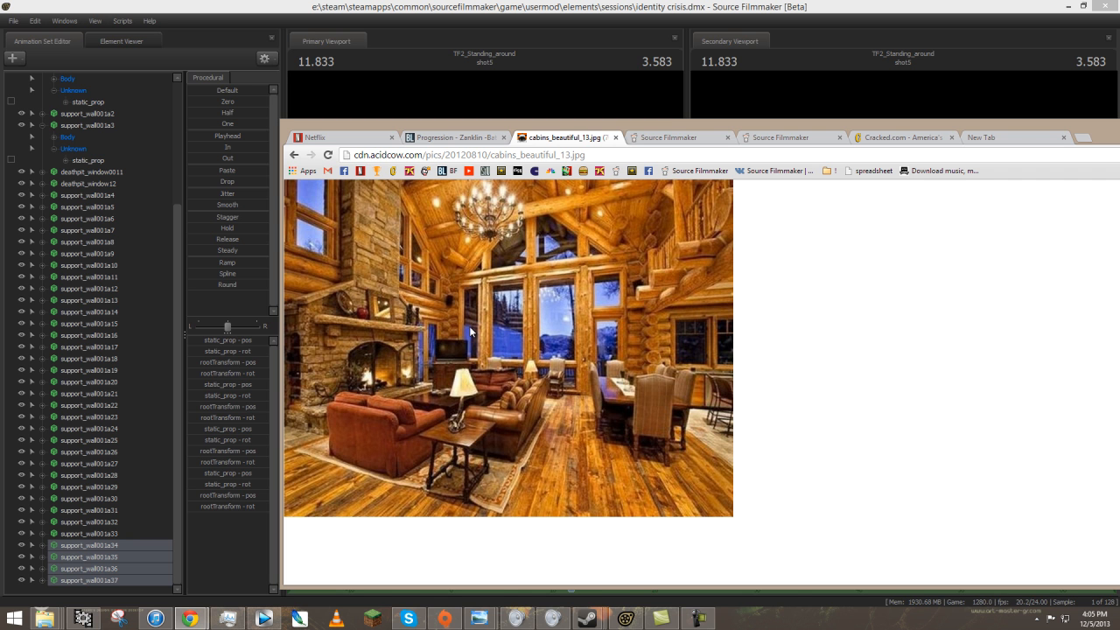
{"action": "left_click", "coordinate": [597, 6]}
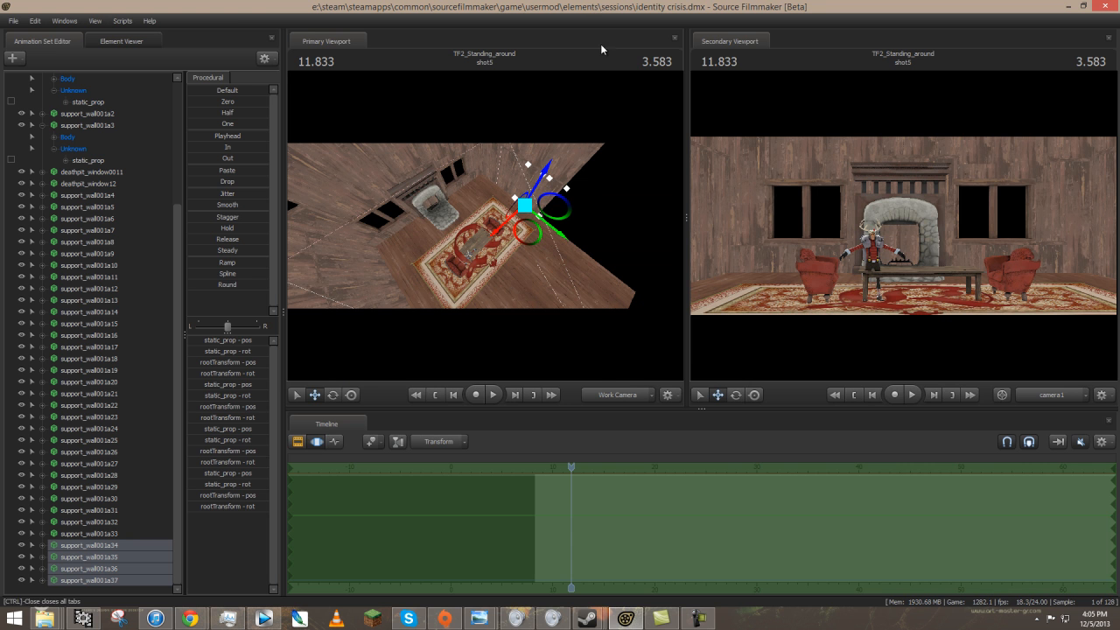
Try to pick out the wall panel blocking the fireplace opening and move it out of the way.
{"action": "left_click", "coordinate": [901, 279]}
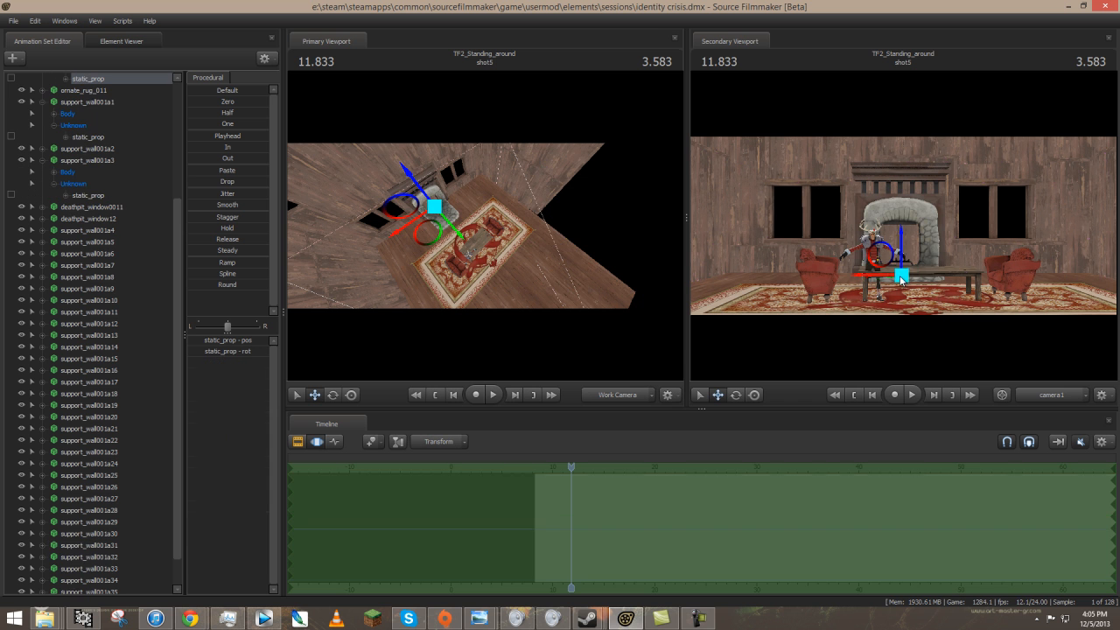
{"action": "left_click_drag", "start_coordinate": [903, 265], "coordinate": [908, 278]}
{"action": "left_click", "coordinate": [906, 272], "text": "ctrl"}
{"action": "left_click", "coordinate": [904, 259]}
{"action": "left_click_drag", "start_coordinate": [906, 244], "coordinate": [909, 368]}
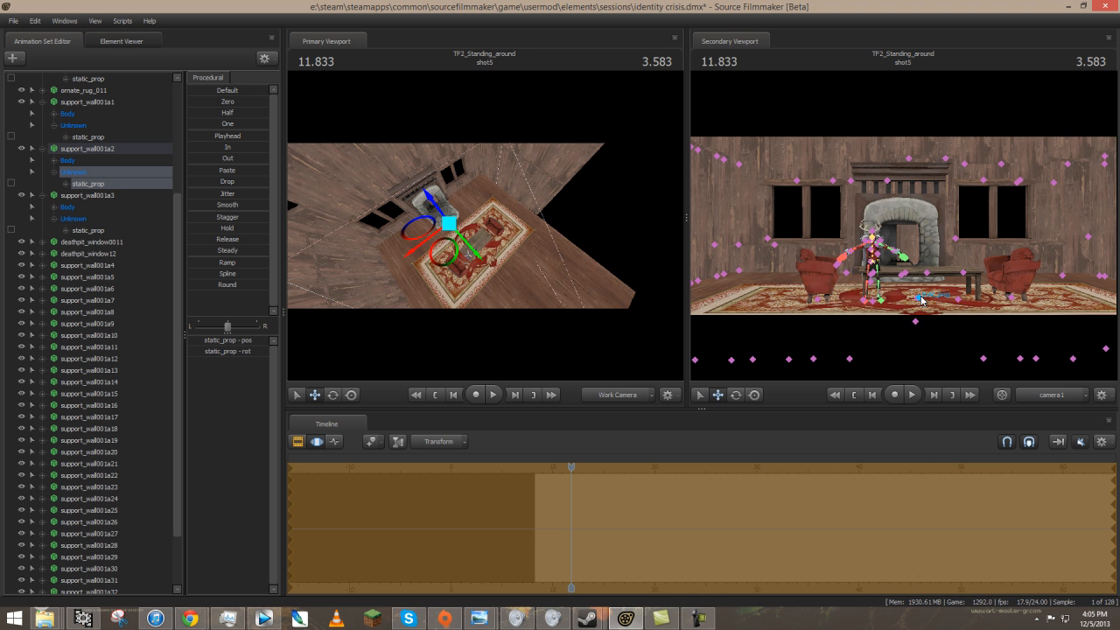
{"action": "left_click", "coordinate": [921, 300]}
{"action": "left_click_drag", "start_coordinate": [918, 278], "coordinate": [919, 321]}
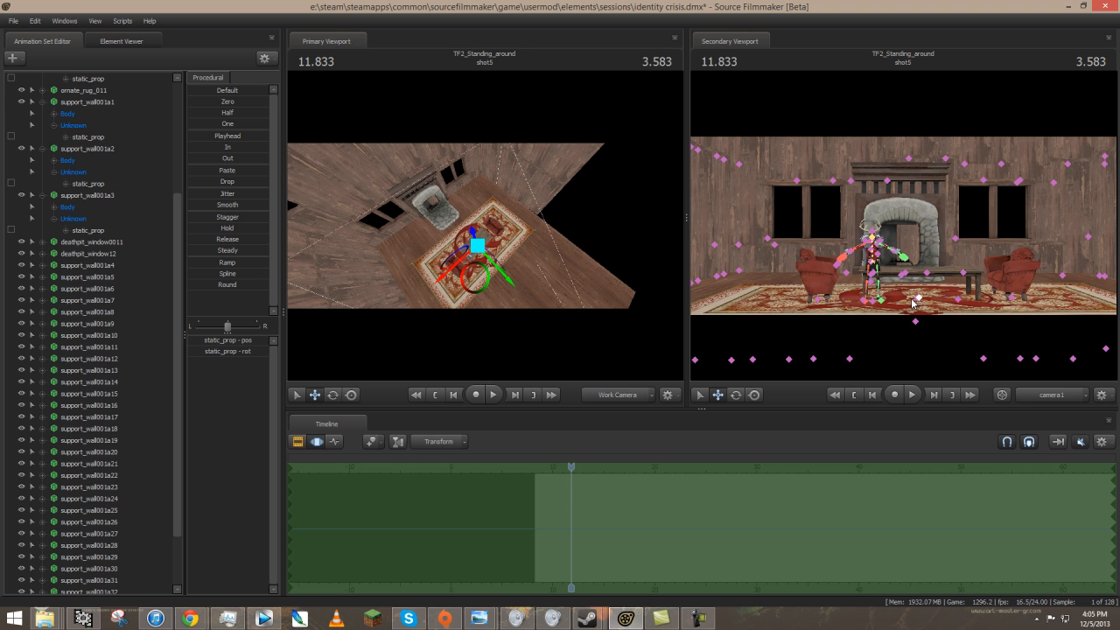
{"action": "left_click", "coordinate": [917, 302]}
{"action": "left_click_drag", "start_coordinate": [918, 282], "coordinate": [917, 317]}
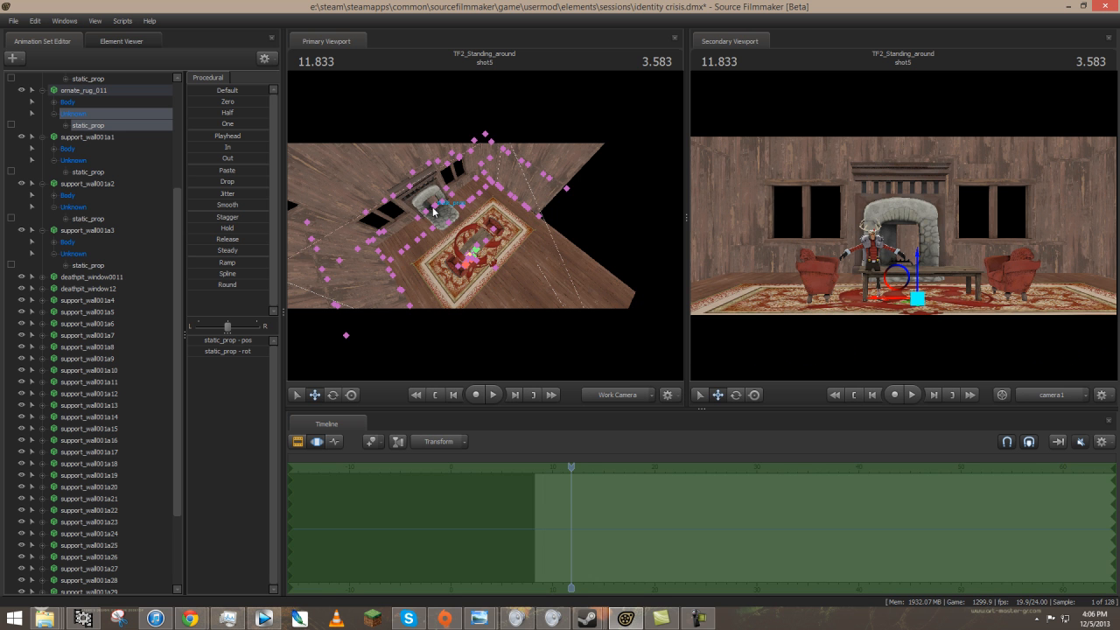
{"action": "left_click", "coordinate": [437, 210]}
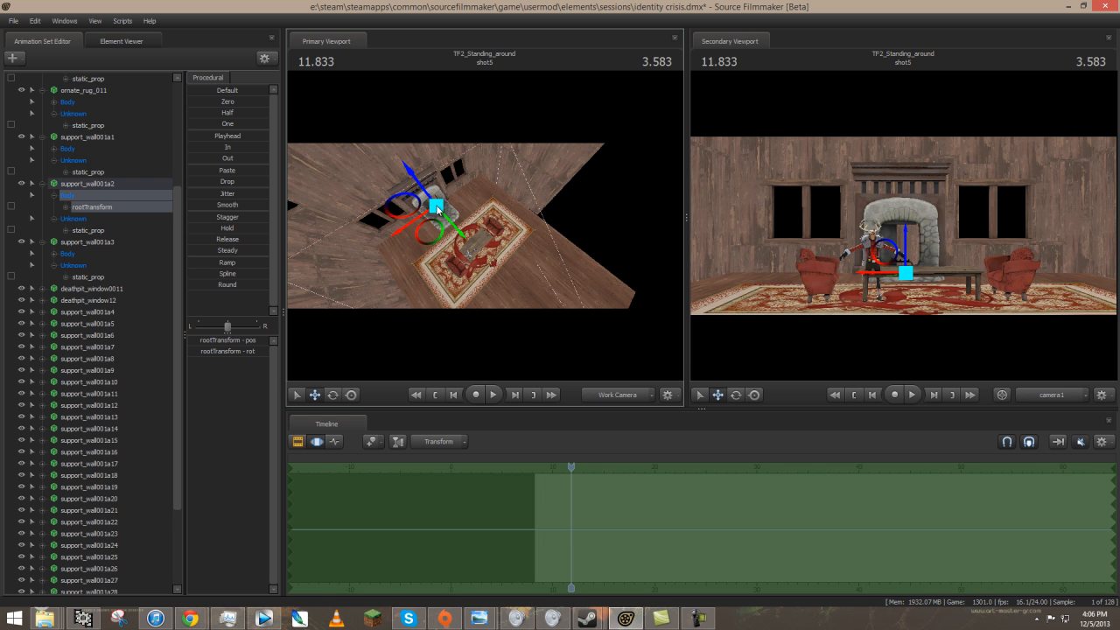
{"action": "left_click", "coordinate": [96, 184]}
{"action": "left_click", "coordinate": [884, 251]}
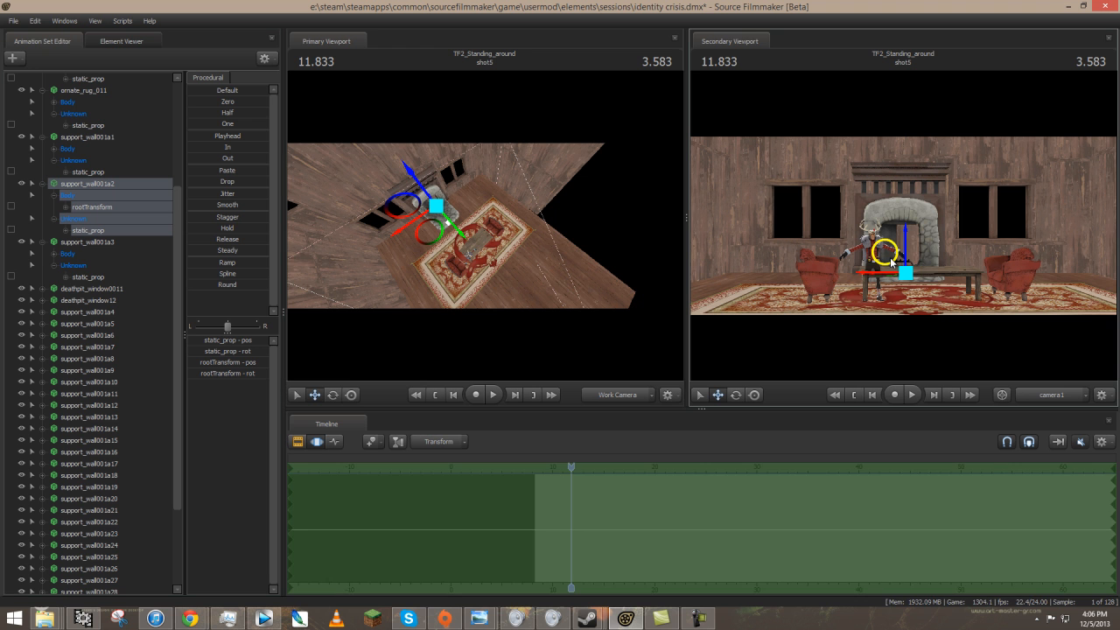
{"action": "left_click", "coordinate": [892, 350]}
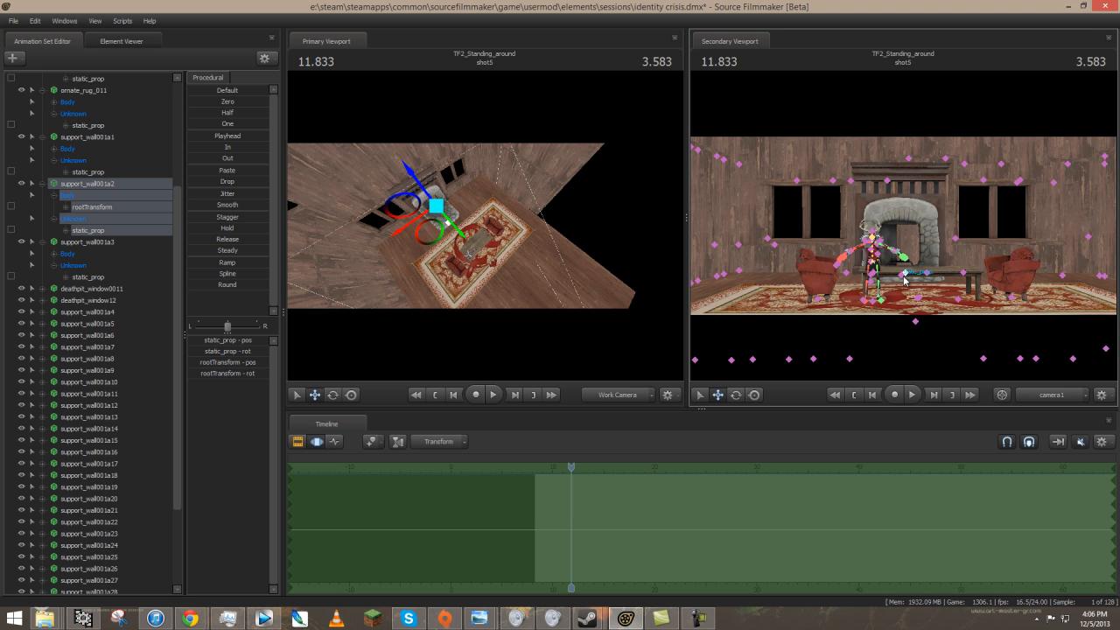
Raise support_wall001a3 until it clears the fireplace opening.
{"action": "left_click", "coordinate": [96, 244]}
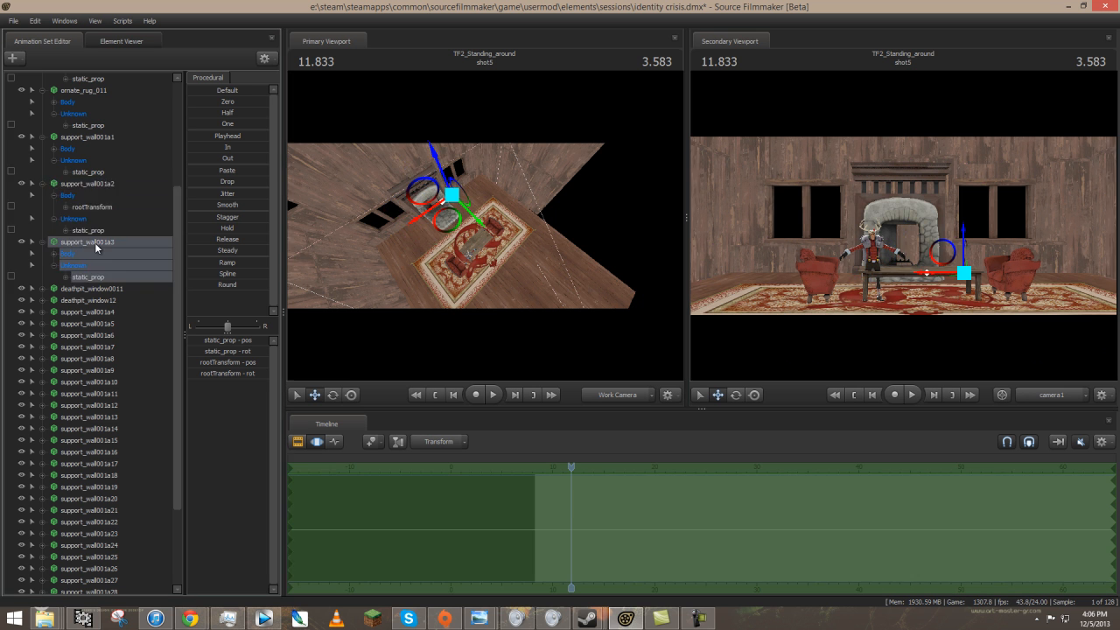
{"action": "left_click_drag", "start_coordinate": [937, 254], "coordinate": [942, 181]}
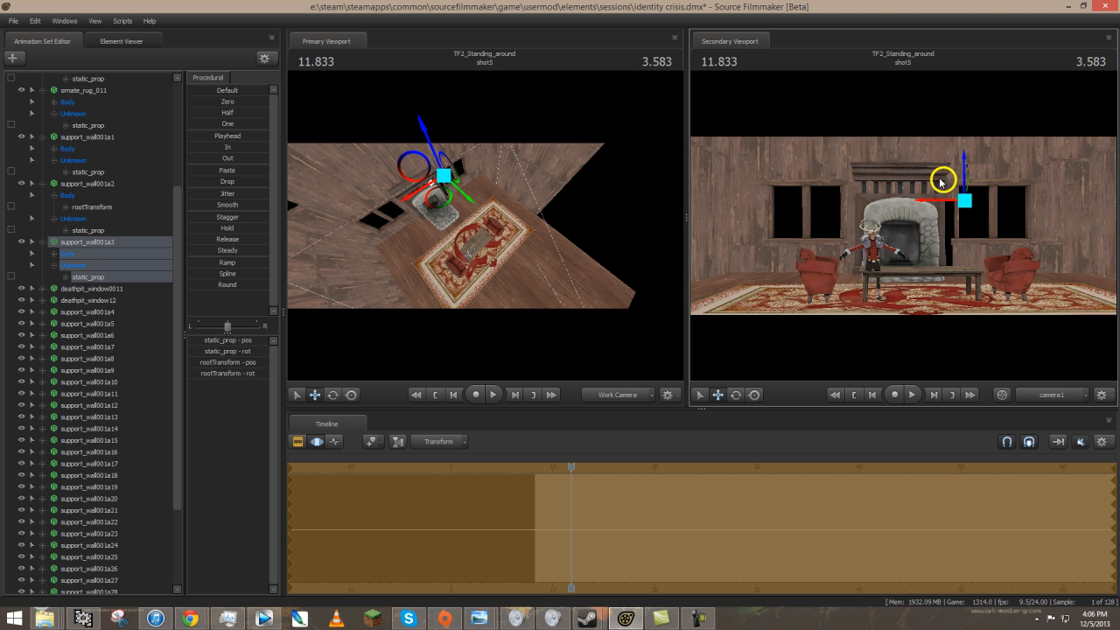
Duplicate support_wall001a3 and lower the copy to cover the gap between the fireplace and the window wall.
{"action": "right_click", "coordinate": [81, 245]}
{"action": "left_click", "coordinate": [123, 257]}
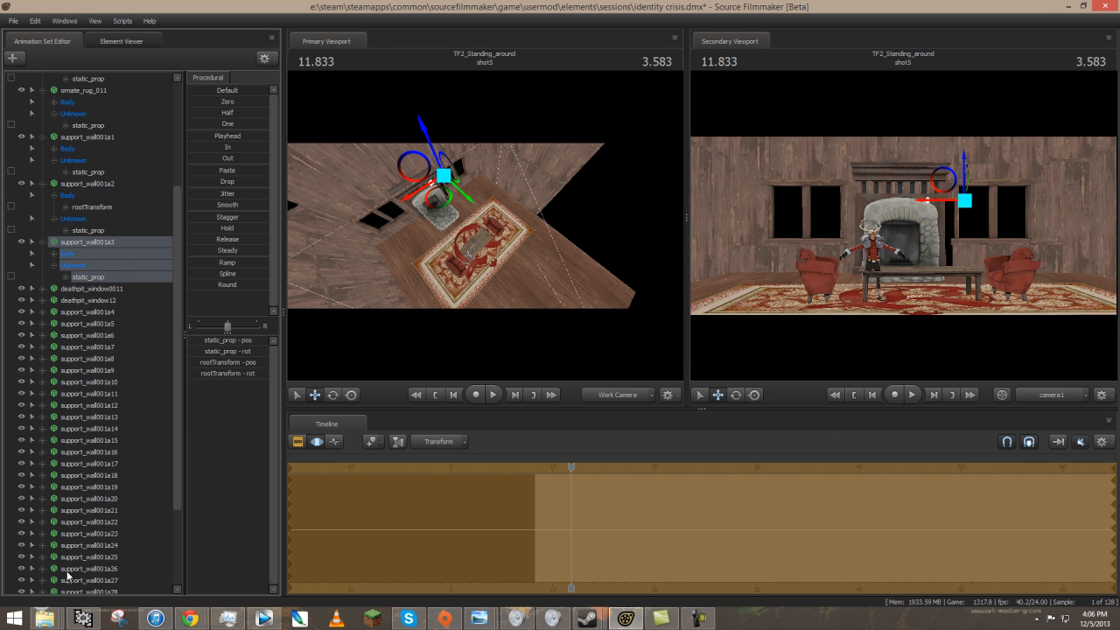
{"action": "scroll", "coordinate": [67, 575], "scroll_direction": "down", "scroll_amount": 3}
{"action": "right_click", "coordinate": [110, 595]}
{"action": "left_click", "coordinate": [137, 549]}
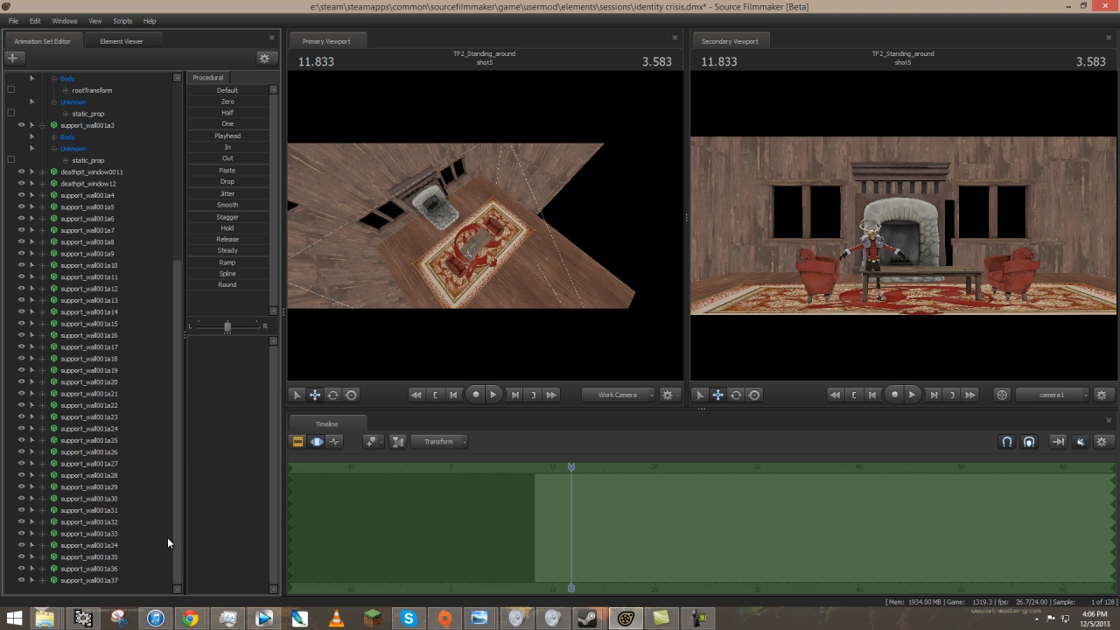
{"action": "left_click", "coordinate": [125, 579]}
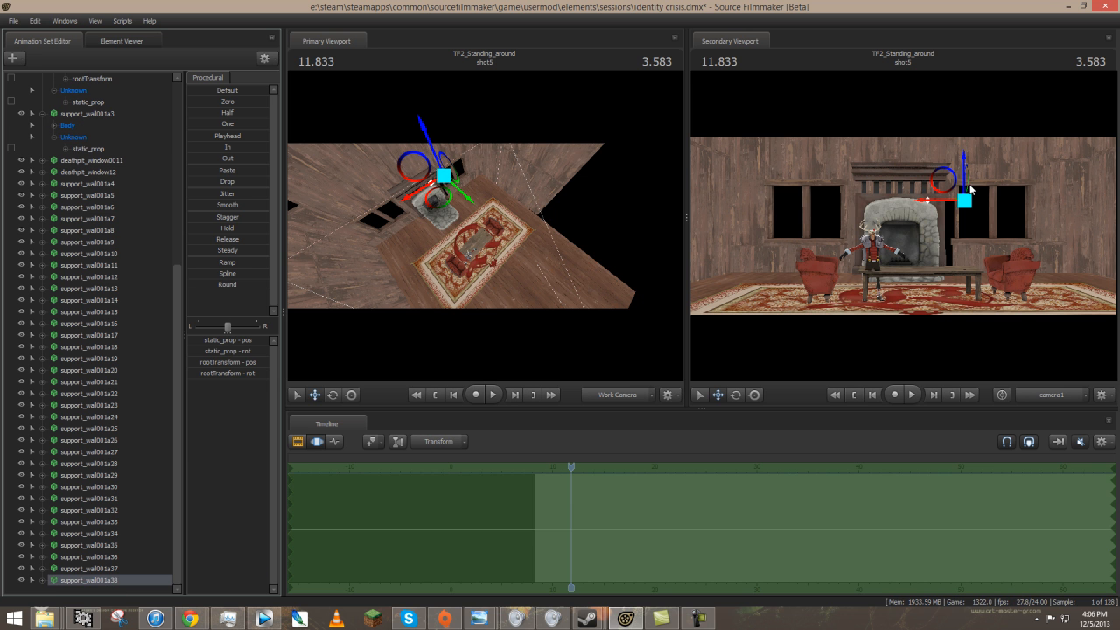
{"action": "left_click_drag", "start_coordinate": [947, 185], "coordinate": [945, 291]}
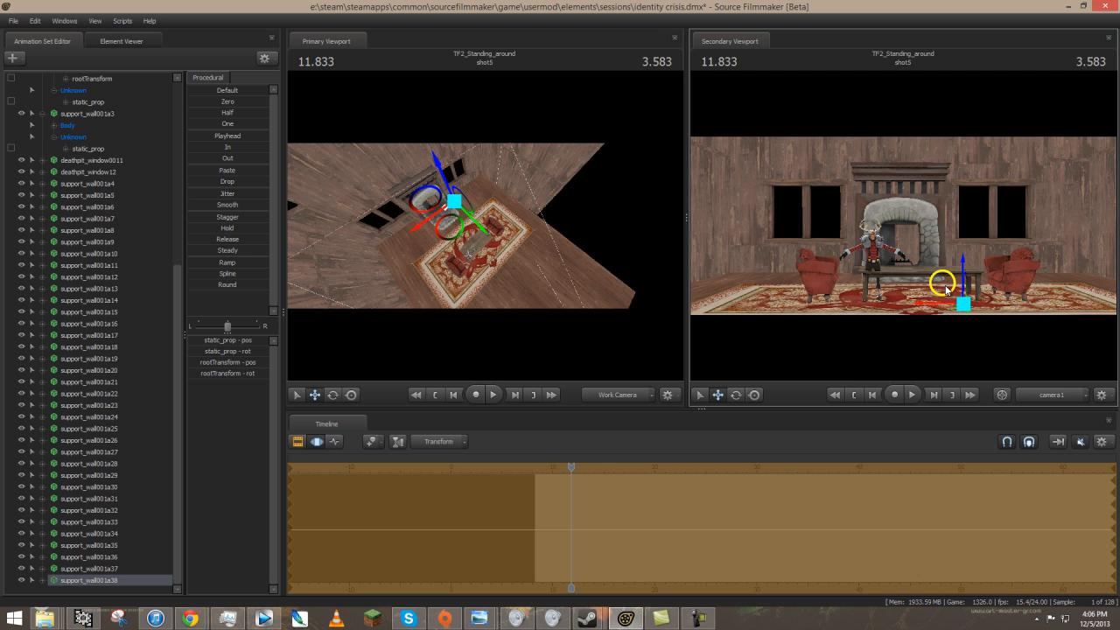
Adjust the lowered wall copy so it fills the gap beside the fireplace without covering the firebox.
{"action": "left_click_drag", "start_coordinate": [530, 252], "coordinate": [517, 298]}
{"action": "key", "text": "w"}
{"action": "key", "text": "e"}
{"action": "left_click_drag", "start_coordinate": [595, 226], "coordinate": [598, 151]}
{"action": "key", "text": "s"}
{"action": "left_click_drag", "start_coordinate": [486, 225], "coordinate": [645, 258]}
{"action": "key", "text": "s"}
{"action": "key", "text": "s"}
{"action": "key", "text": "w"}
{"action": "key", "text": "w"}
{"action": "key", "text": "w"}
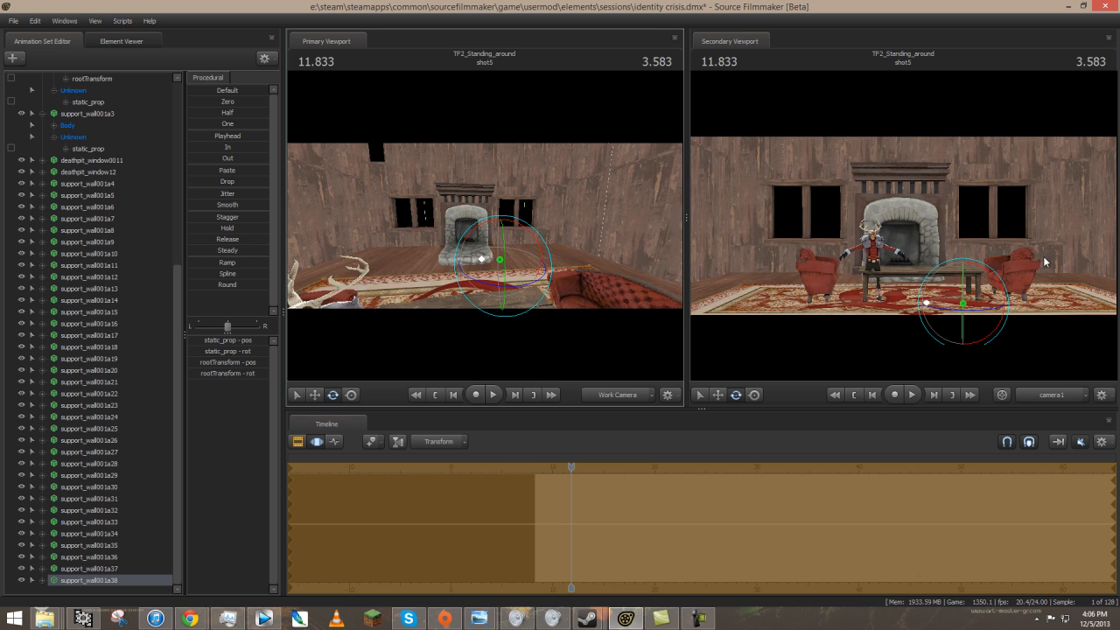
Shift camera1 slightly sideways to reframe the fireplace wall.
{"action": "left_click_drag", "start_coordinate": [903, 226], "coordinate": [902, 226]}
{"action": "key", "text": "d"}
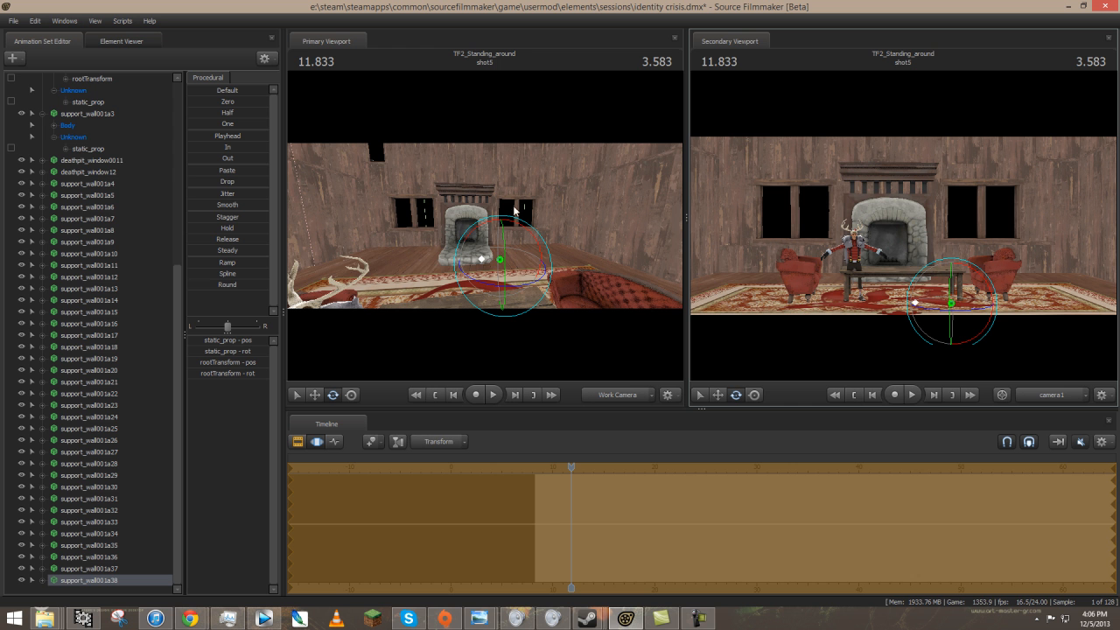
{"action": "left_click_drag", "start_coordinate": [522, 303], "coordinate": [522, 303]}
Move bar_table1 and both couches together so the seating group is centered in front of the fireplace.
{"action": "scroll", "coordinate": [138, 164], "scroll_direction": "up", "scroll_amount": 8}
{"action": "scroll", "coordinate": [139, 163], "scroll_direction": "up", "scroll_amount": 1}
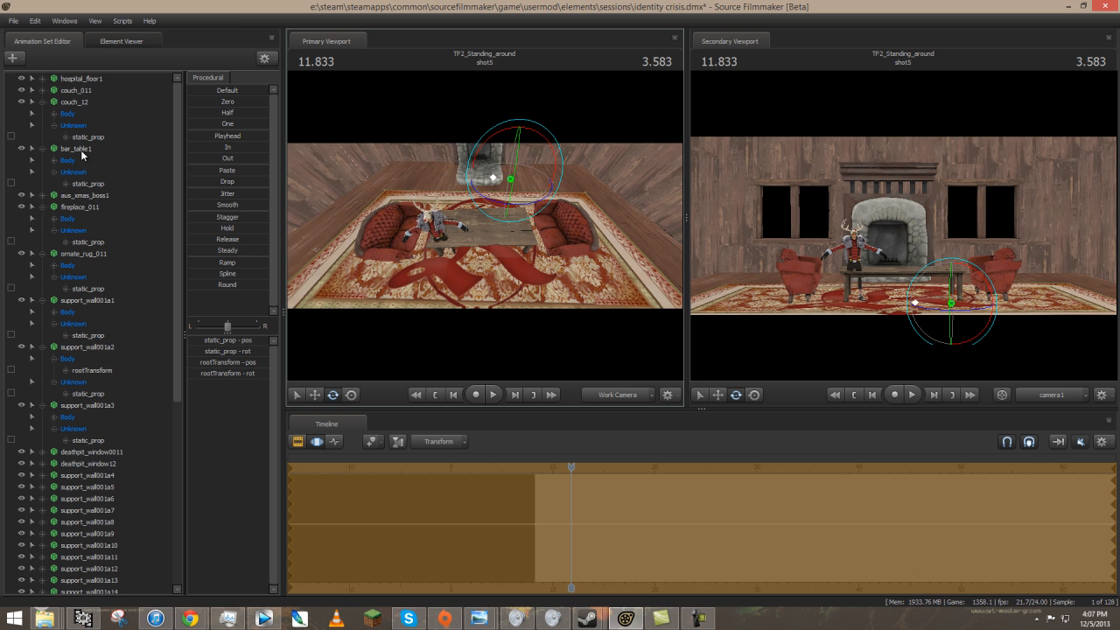
{"action": "left_click", "coordinate": [82, 146]}
{"action": "left_click", "coordinate": [74, 103], "text": "ctrl"}
{"action": "left_click", "coordinate": [74, 92], "text": "ctrl"}
{"action": "key", "text": "w"}
{"action": "left_click_drag", "start_coordinate": [374, 244], "coordinate": [368, 244]}
{"action": "key", "text": "e"}
{"action": "left_click_drag", "start_coordinate": [420, 276], "coordinate": [492, 224]}
Move aus_xmas_boss1 behind the table so it stands centered in front of the fireplace.
{"action": "left_click", "coordinate": [79, 196]}
{"action": "key", "text": "w"}
{"action": "key", "text": "e"}
{"action": "key", "text": "w"}
{"action": "key", "text": "s"}
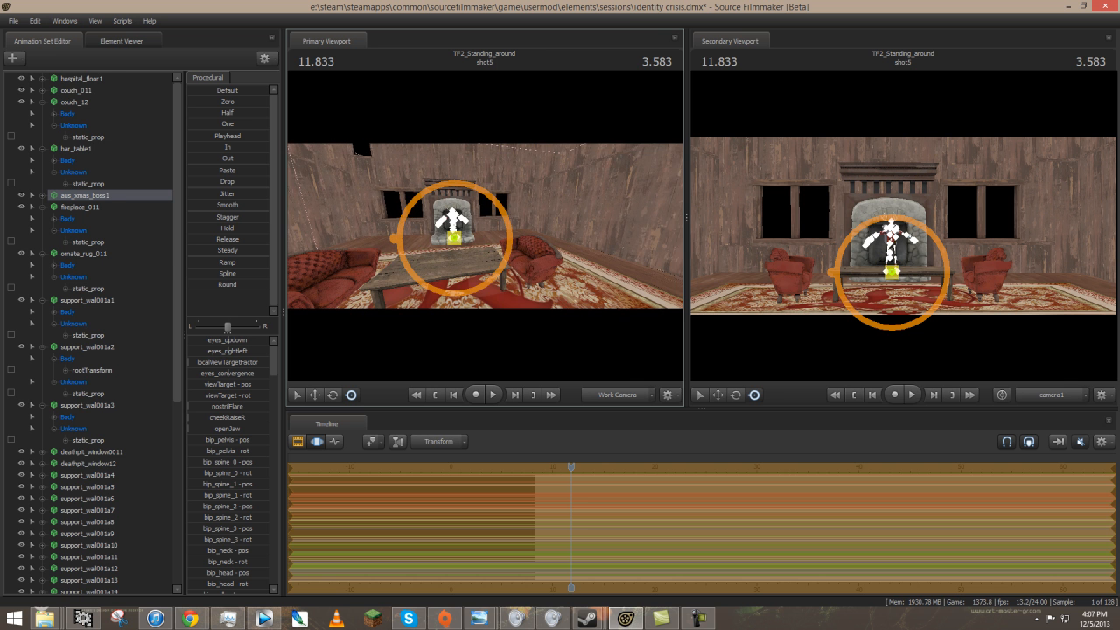
Start adding a new model and search for "Chandelier" across all mods.
{"action": "scroll", "coordinate": [120, 560], "scroll_direction": "down", "scroll_amount": 8}
{"action": "right_click", "coordinate": [118, 591]}
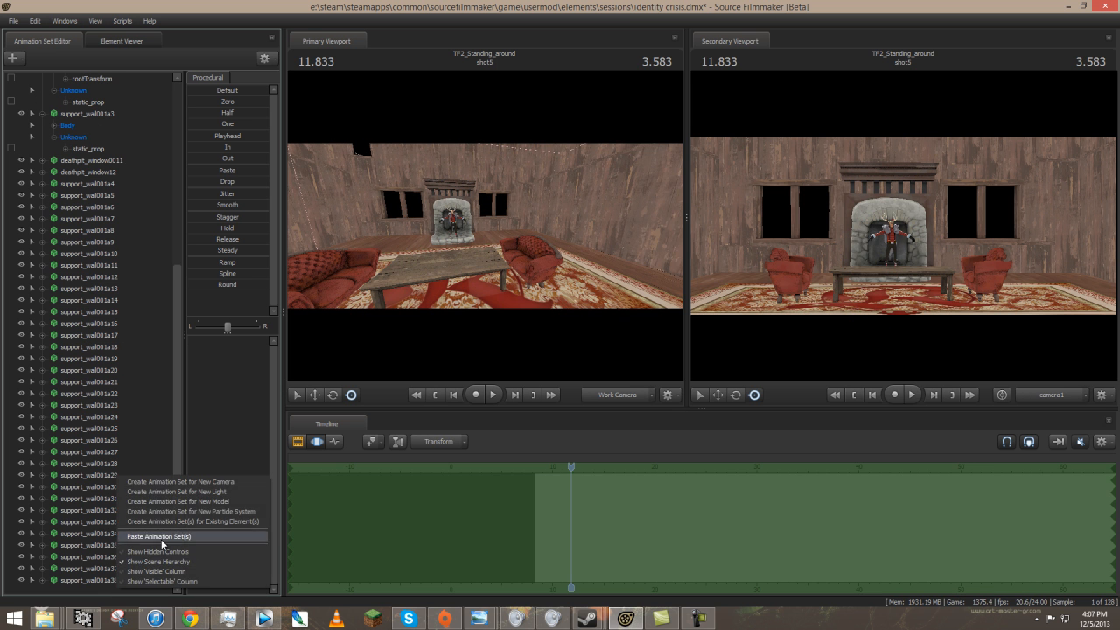
{"action": "left_click", "coordinate": [189, 501]}
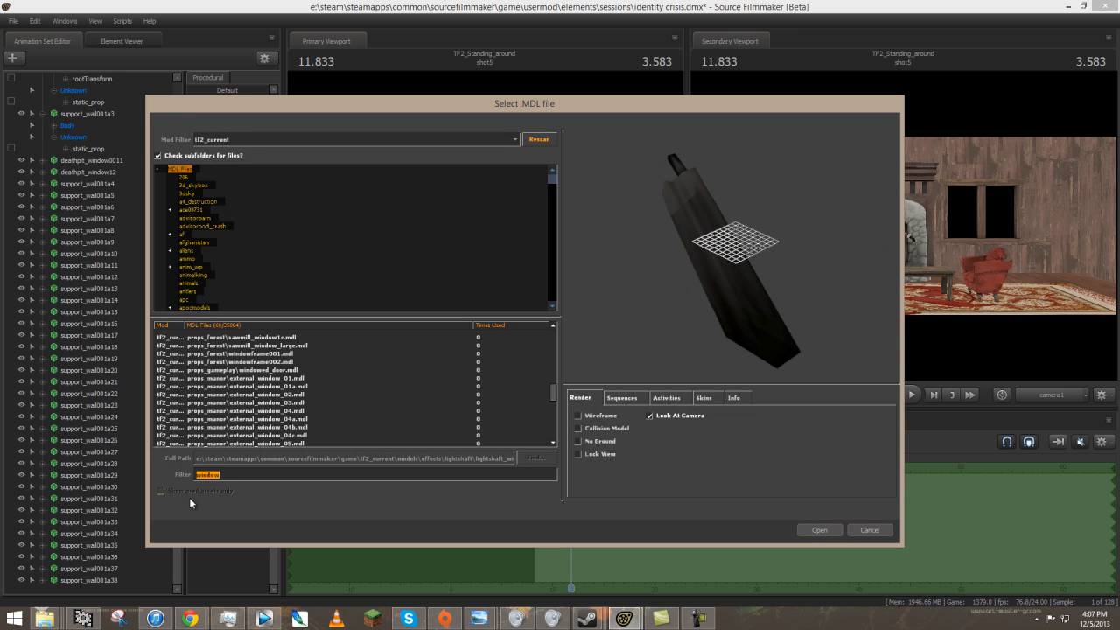
{"action": "type", "text": "Chandelier"}
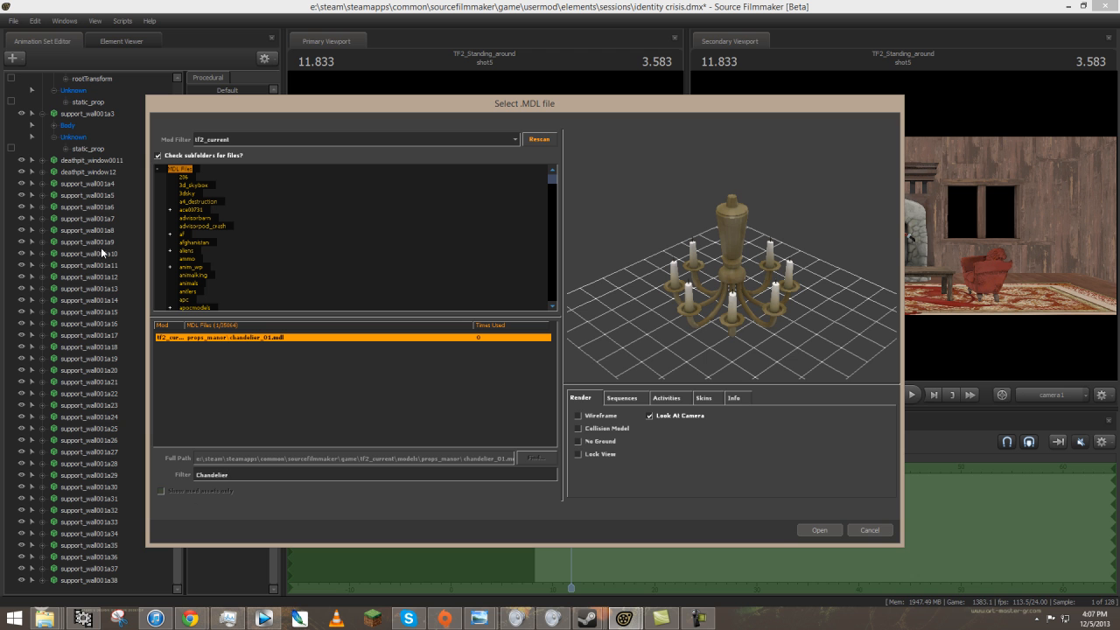
{"action": "left_click_drag", "start_coordinate": [577, 171], "coordinate": [517, 196]}
{"action": "left_click", "coordinate": [436, 145]}
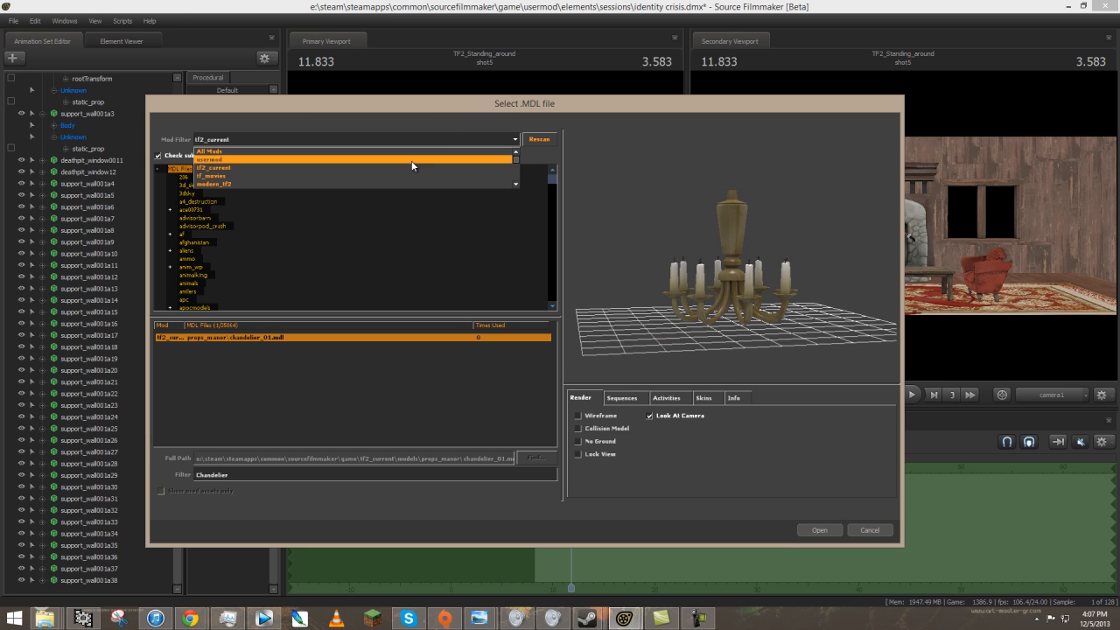
{"action": "left_click", "coordinate": [389, 151]}
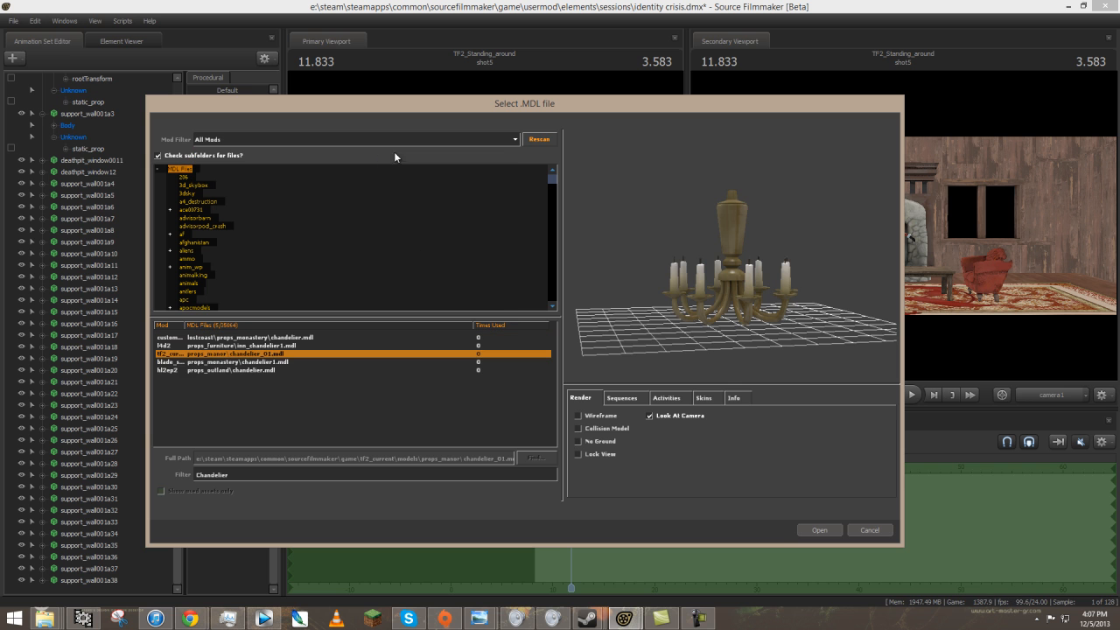
Preview the chandelier models and add props_monastery\chandelier.mdl from the lostcoast folder to the shot.
{"action": "left_click", "coordinate": [226, 368]}
{"action": "left_click_drag", "start_coordinate": [772, 317], "coordinate": [731, 263]}
{"action": "scroll", "coordinate": [732, 261], "scroll_direction": "up", "scroll_amount": 10}
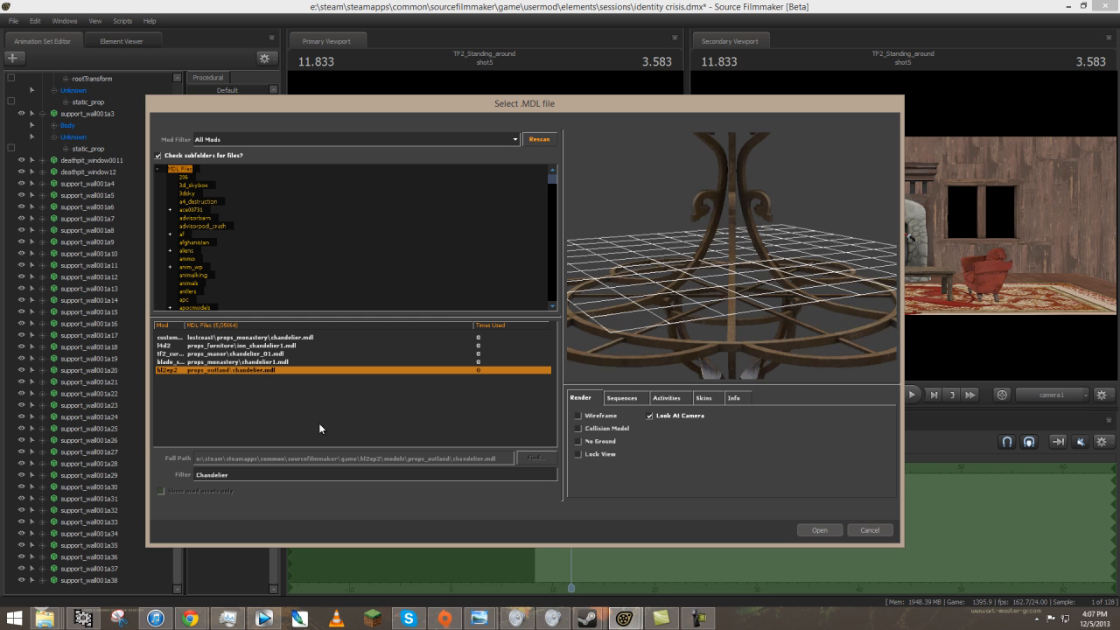
{"action": "left_click", "coordinate": [257, 353]}
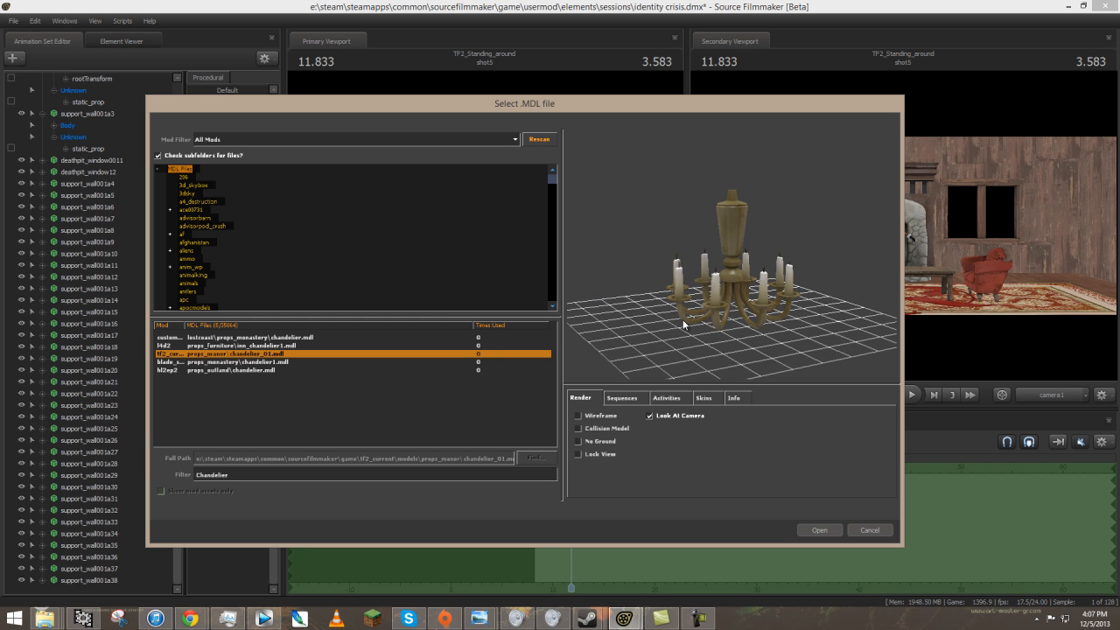
{"action": "left_click", "coordinate": [274, 345]}
{"action": "left_click_drag", "start_coordinate": [659, 280], "coordinate": [732, 255]}
{"action": "left_click", "coordinate": [251, 337]}
{"action": "left_click", "coordinate": [818, 530]}
Move chandelier1 over the seating group and raise it high above the table.
{"action": "scroll", "coordinate": [117, 588], "scroll_direction": "down", "scroll_amount": 1}
{"action": "left_click", "coordinate": [103, 584]}
{"action": "left_click_drag", "start_coordinate": [468, 240], "coordinate": [488, 226]}
{"action": "key", "text": "s"}
{"action": "key", "text": "w"}
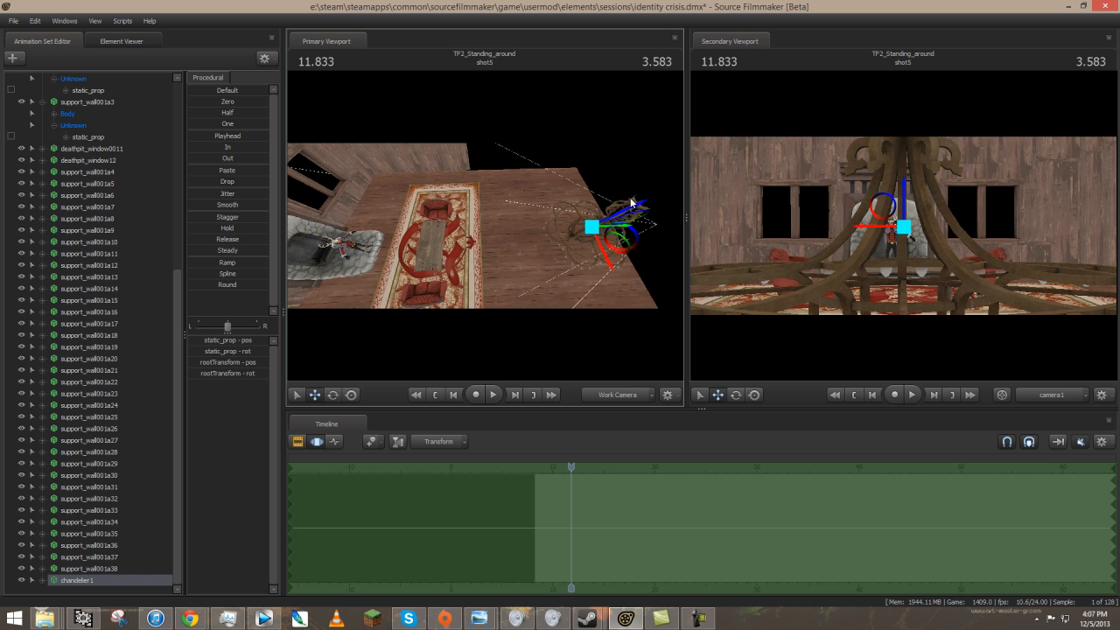
{"action": "right_click", "coordinate": [623, 242]}
{"action": "left_click", "coordinate": [618, 259]}
{"action": "left_click_drag", "start_coordinate": [601, 225], "coordinate": [425, 230]}
{"action": "key", "text": "e"}
{"action": "left_click_drag", "start_coordinate": [906, 228], "coordinate": [895, 142]}
{"action": "left_click_drag", "start_coordinate": [478, 301], "coordinate": [500, 183]}
{"action": "key", "text": "w"}
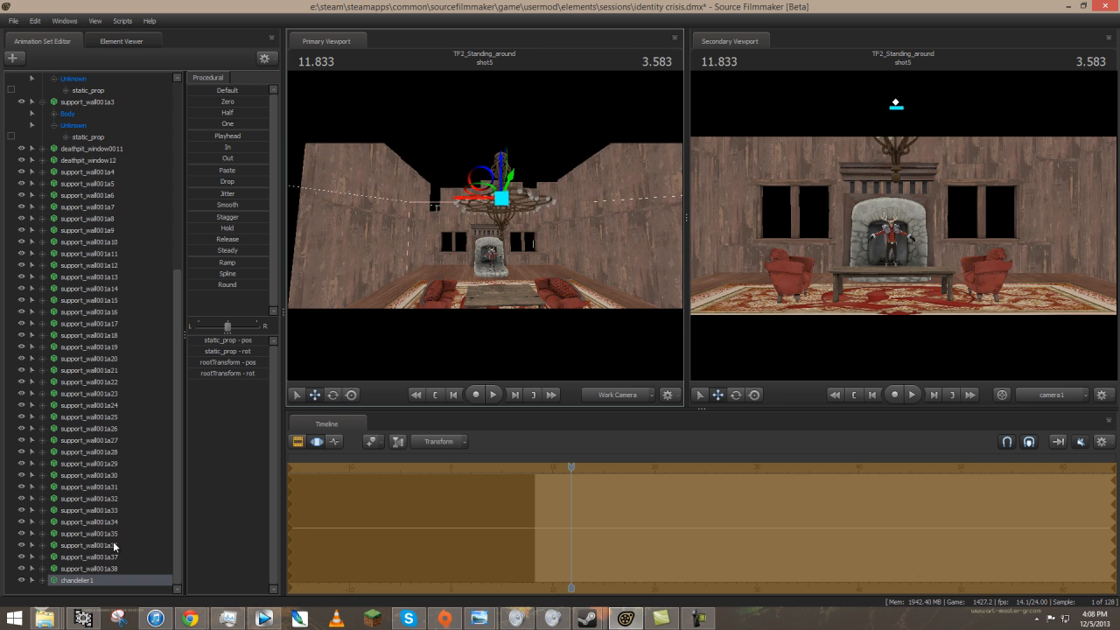
Compare the smaller chandelier models and add props_manor\chandelier_01.mdl to the shot.
{"action": "right_click", "coordinate": [116, 506]}
{"action": "left_click", "coordinate": [208, 506]}
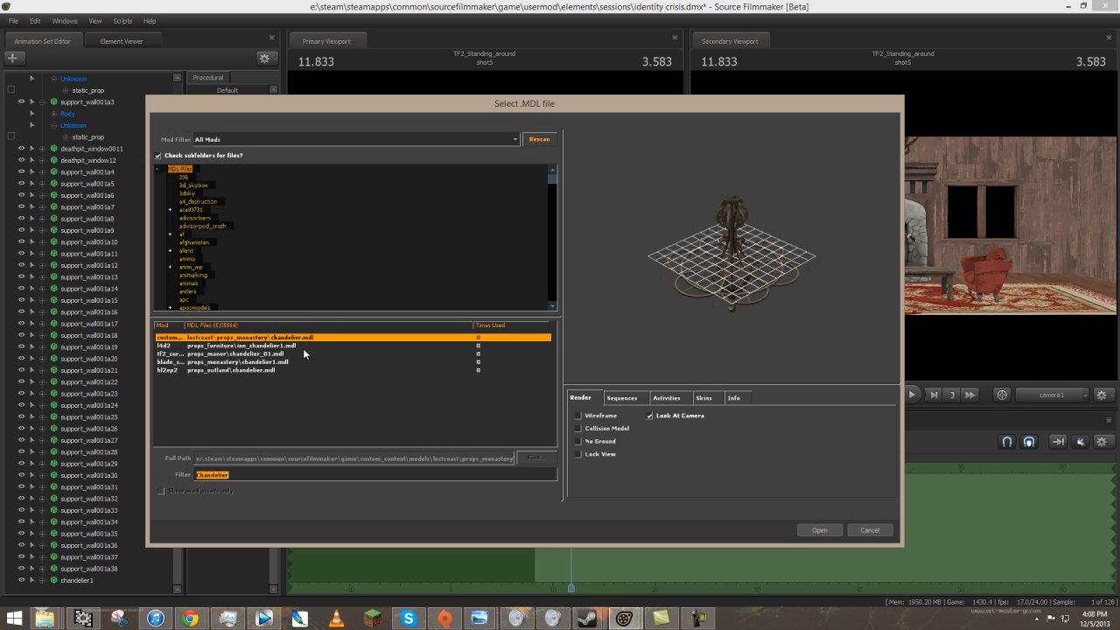
{"action": "left_click", "coordinate": [269, 353]}
{"action": "left_click", "coordinate": [269, 362]}
{"action": "left_click", "coordinate": [269, 353]}
{"action": "left_click", "coordinate": [822, 530]}
Delete the chandelier1 animation set.
{"action": "scroll", "coordinate": [90, 578], "scroll_direction": "down", "scroll_amount": 1}
{"action": "right_click", "coordinate": [93, 566]}
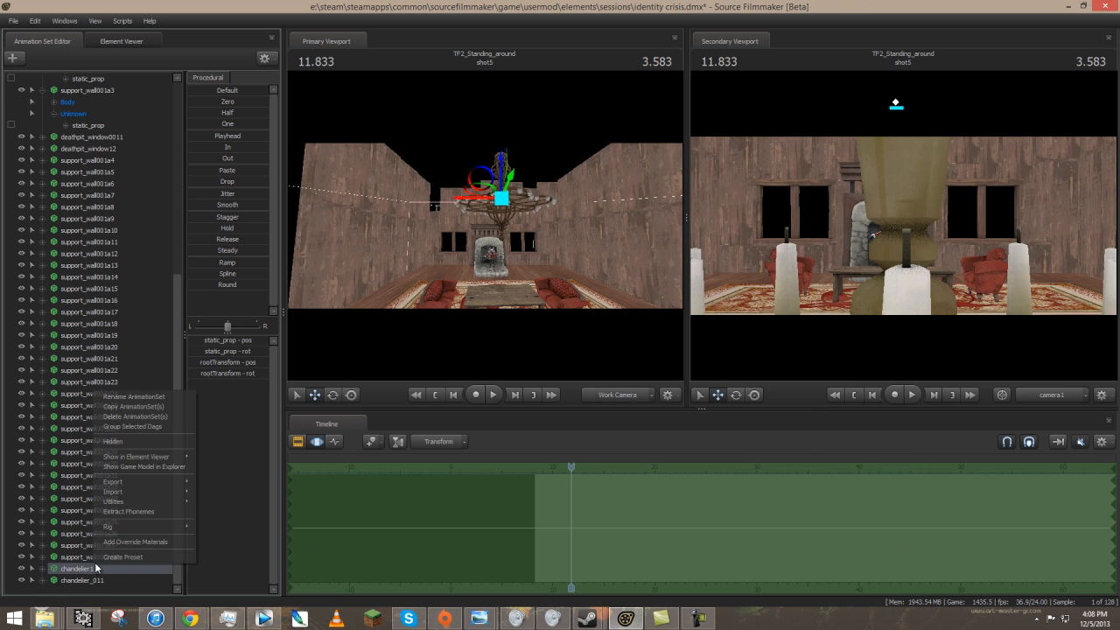
{"action": "left_click", "coordinate": [146, 418]}
Move chandelier_011 away from the camera to the table between the couches.
{"action": "left_click", "coordinate": [93, 581]}
{"action": "key", "text": "r"}
{"action": "left_click_drag", "start_coordinate": [528, 249], "coordinate": [566, 208]}
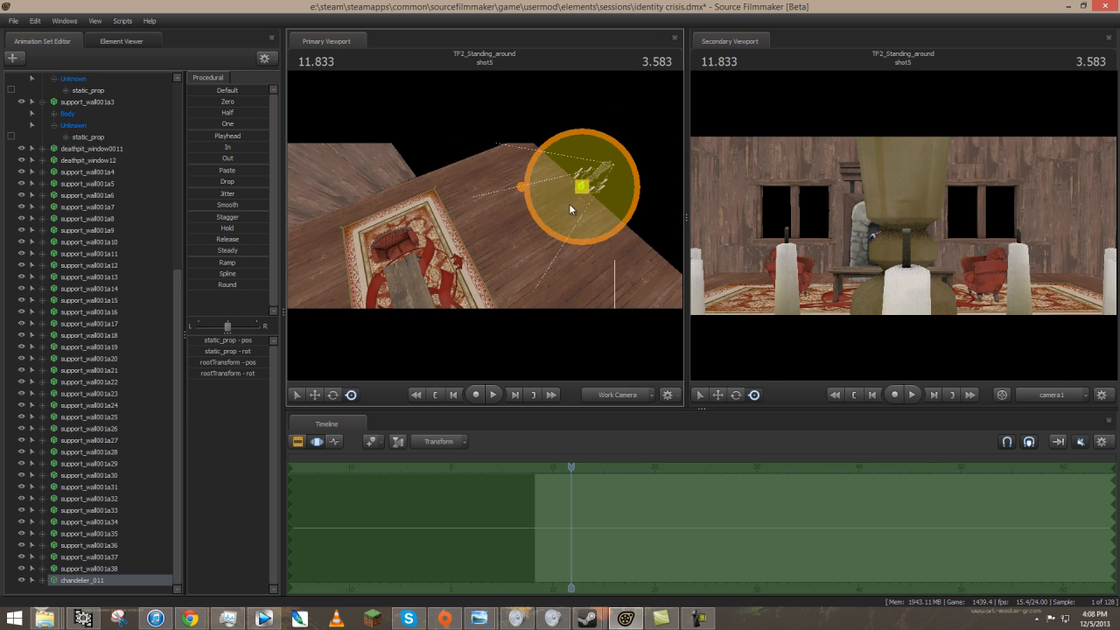
{"action": "right_click", "coordinate": [600, 188]}
{"action": "mouse_move", "coordinate": [602, 190]}
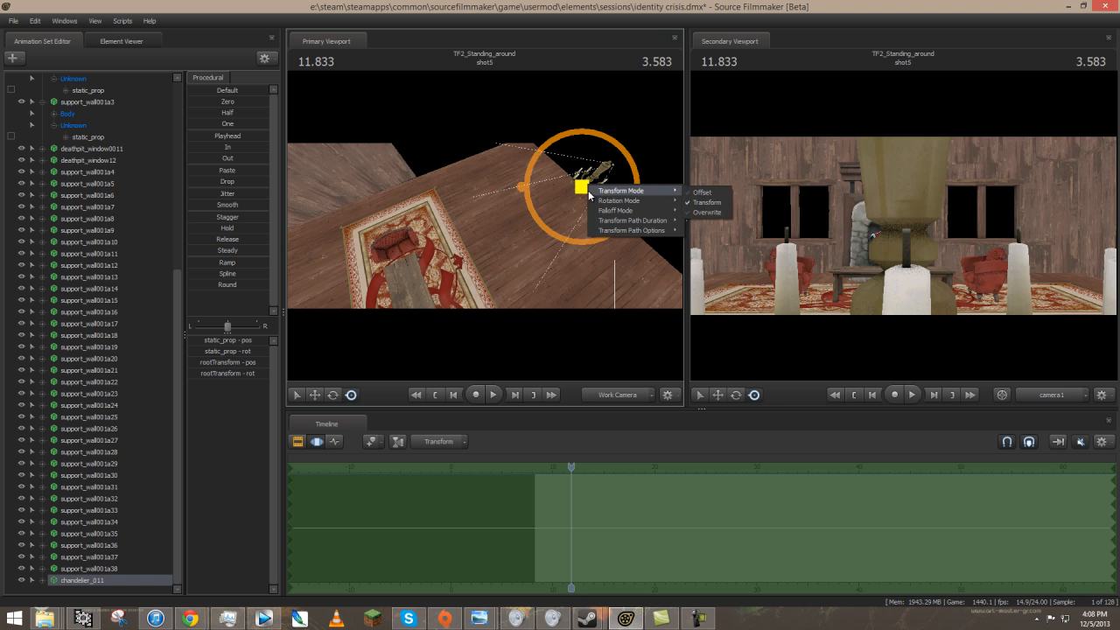
{"action": "key", "text": "e"}
{"action": "left_click", "coordinate": [581, 188]}
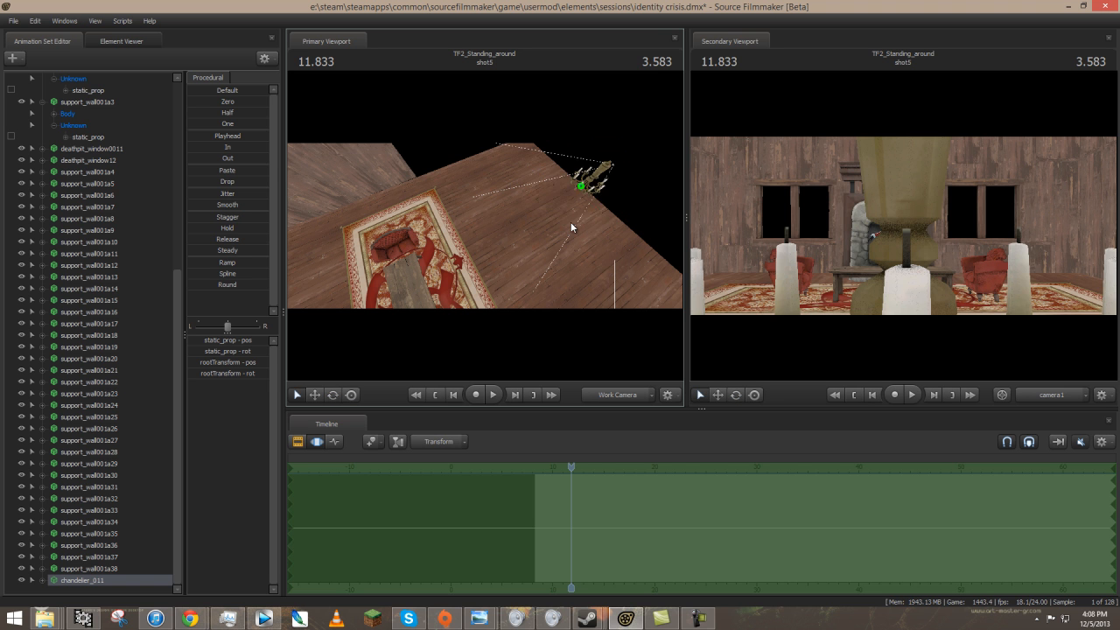
{"action": "key", "text": "w"}
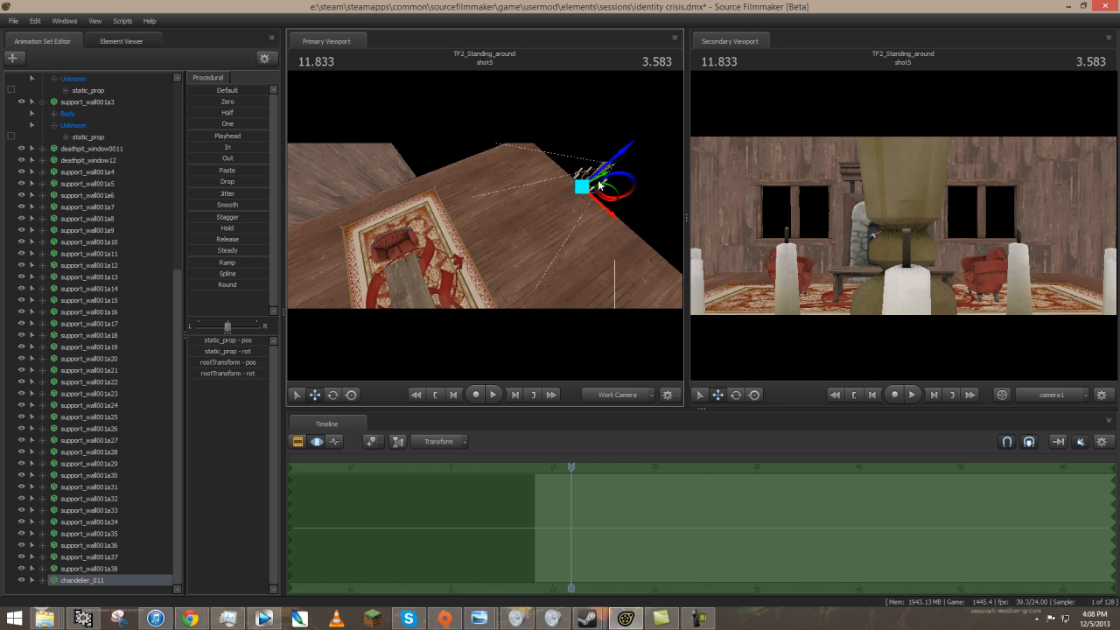
{"action": "left_click_drag", "start_coordinate": [600, 183], "coordinate": [398, 264]}
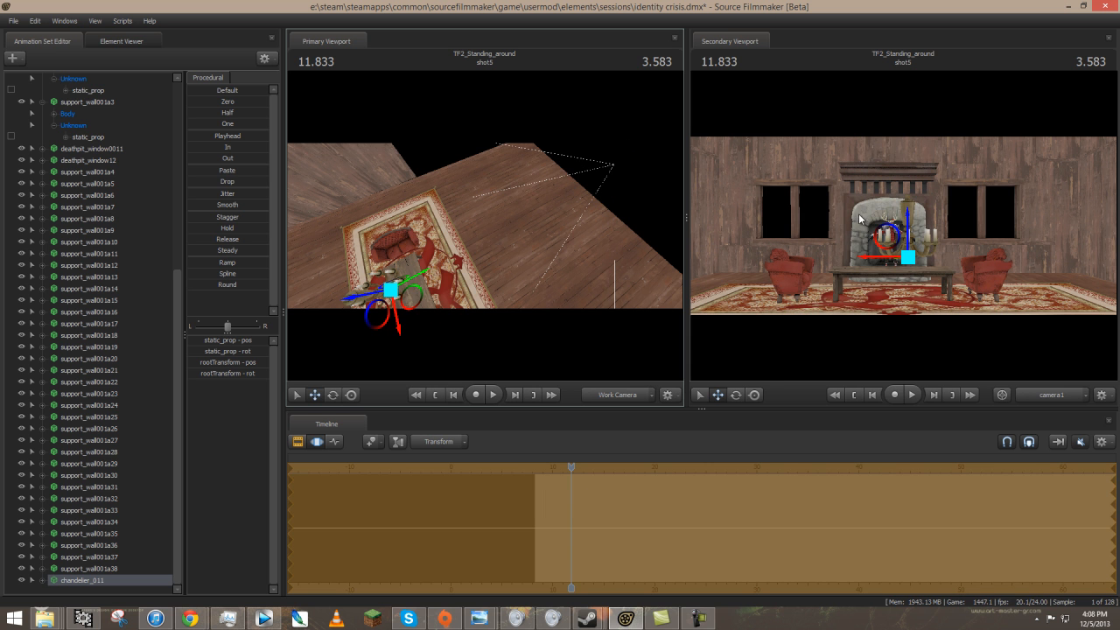
Raise chandelier_011 and center it in front of the fireplace mantel, above the character's head.
{"action": "key", "text": "r"}
{"action": "key", "text": "w"}
{"action": "left_click_drag", "start_coordinate": [892, 242], "coordinate": [869, 184]}
{"action": "mouse_move", "coordinate": [484, 225]}
{"action": "left_mouse_down"}
{"action": "mouse_move", "coordinate": [479, 210]}
{"action": "mouse_move", "coordinate": [477, 229]}
{"action": "left_mouse_up"}
{"action": "key", "text": "w"}
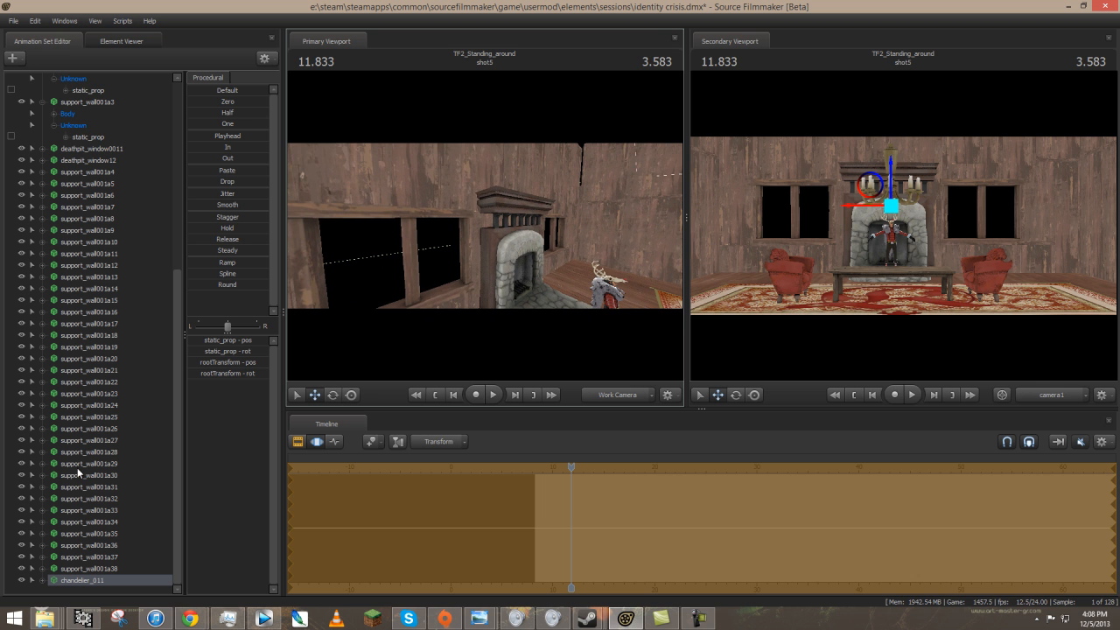
Start adding another model, search for "support" and limit the results to the tf2_current mod.
{"action": "right_click", "coordinate": [123, 593]}
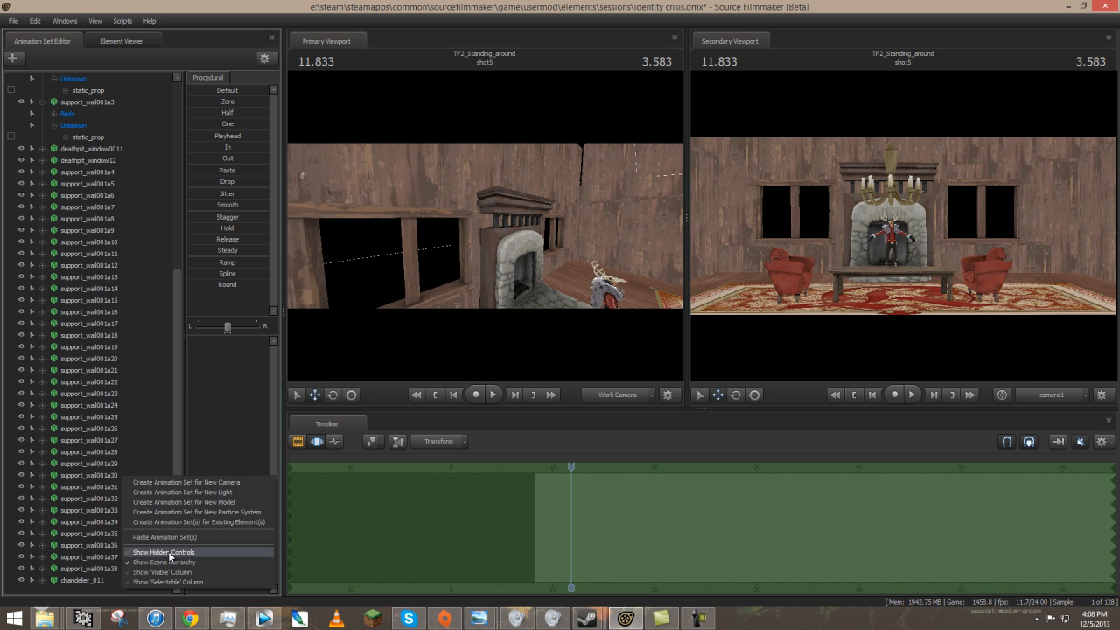
{"action": "left_click", "coordinate": [200, 497]}
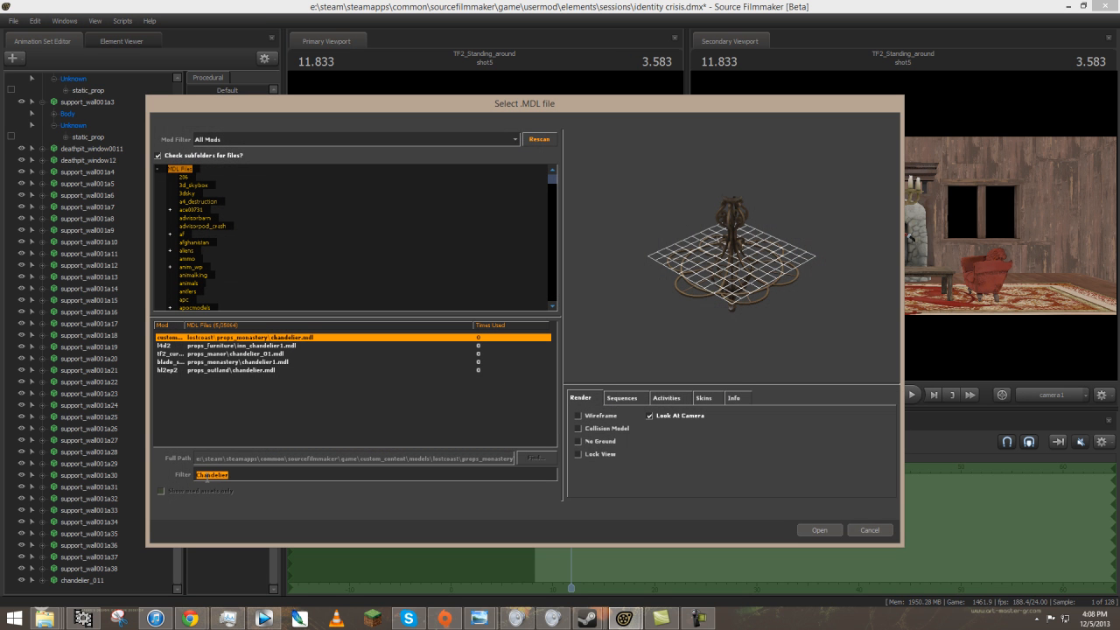
{"action": "type", "text": "s"}
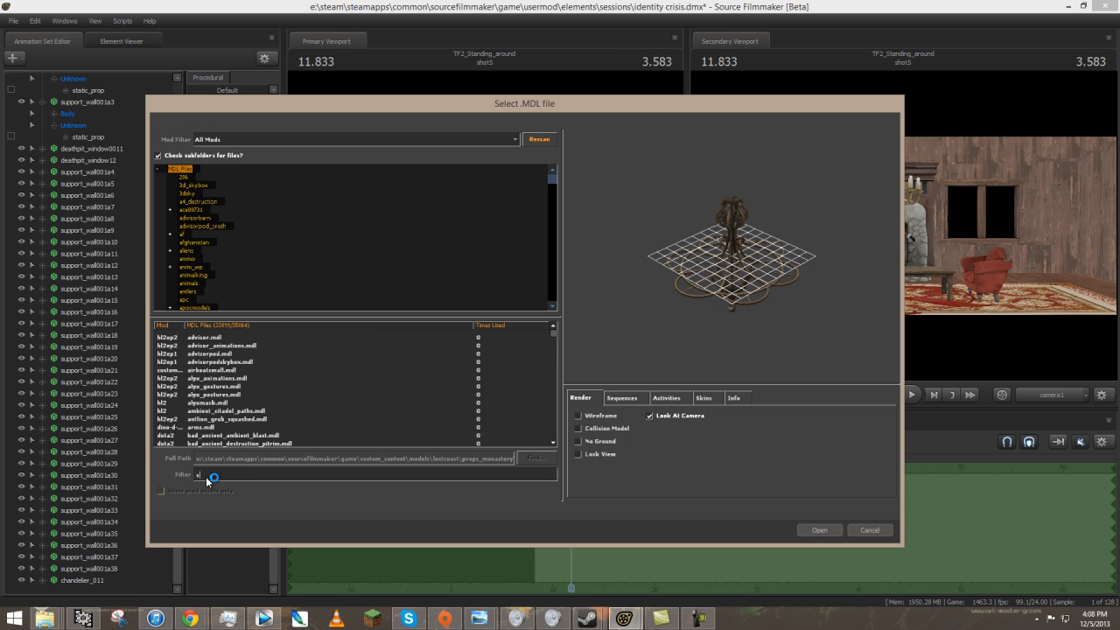
{"action": "type", "text": "upport"}
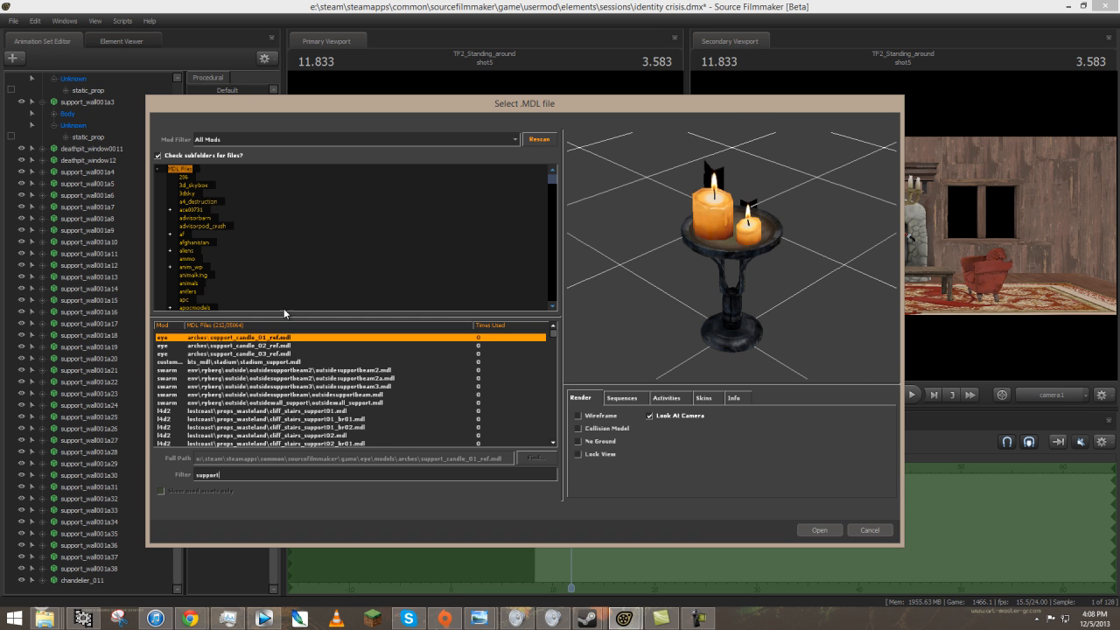
{"action": "scroll", "coordinate": [287, 385], "scroll_direction": "down", "scroll_amount": 8}
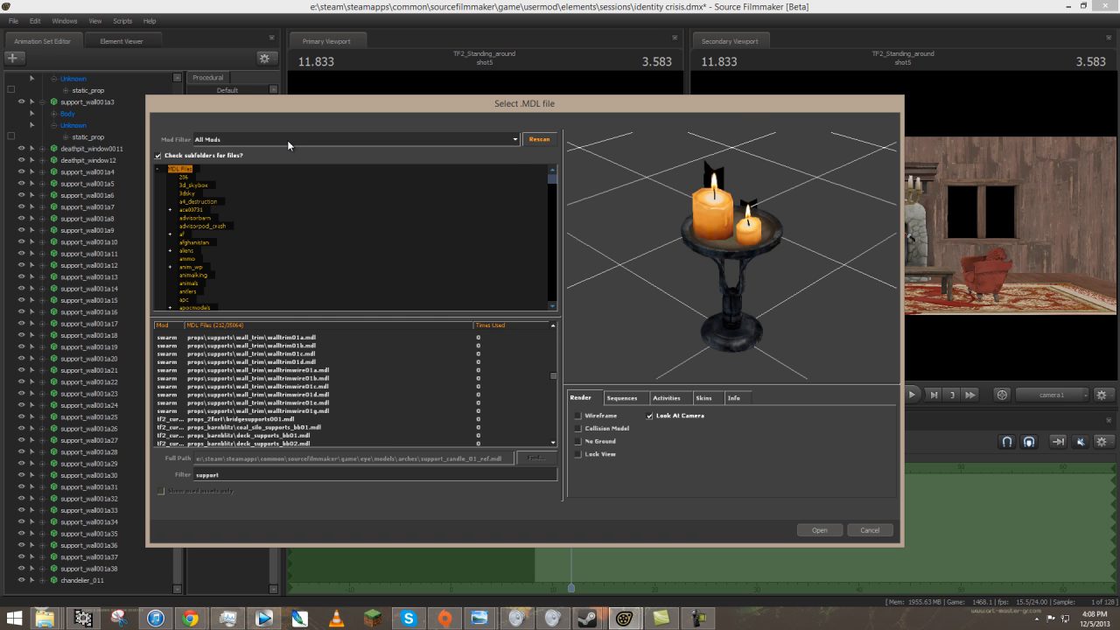
{"action": "left_click", "coordinate": [289, 142]}
{"action": "left_click", "coordinate": [255, 167]}
Preview the tf2_current support models one by one to find a suitable wooden support.
{"action": "key", "text": "Down"}
{"action": "key", "text": "Down"}
{"action": "key", "text": "Down"}
{"action": "key", "text": "Down"}
{"action": "key", "text": "Down"}
{"action": "key", "text": "Down"}
{"action": "key", "text": "Down"}
{"action": "key", "text": "Down"}
{"action": "key", "text": "Down"}
{"action": "key", "text": "Down"}
{"action": "key", "text": "Down"}
{"action": "key", "text": "Down"}
{"action": "key", "text": "Up"}
{"action": "key", "text": "Up"}
{"action": "key", "text": "Up"}
{"action": "left_click_drag", "start_coordinate": [732, 254], "coordinate": [812, 264]}
{"action": "key", "text": "Down"}
{"action": "key", "text": "Down"}
{"action": "key", "text": "Up"}
{"action": "key", "text": "Down"}
{"action": "key", "text": "Down"}
{"action": "key", "text": "Down"}
{"action": "key", "text": "Down"}
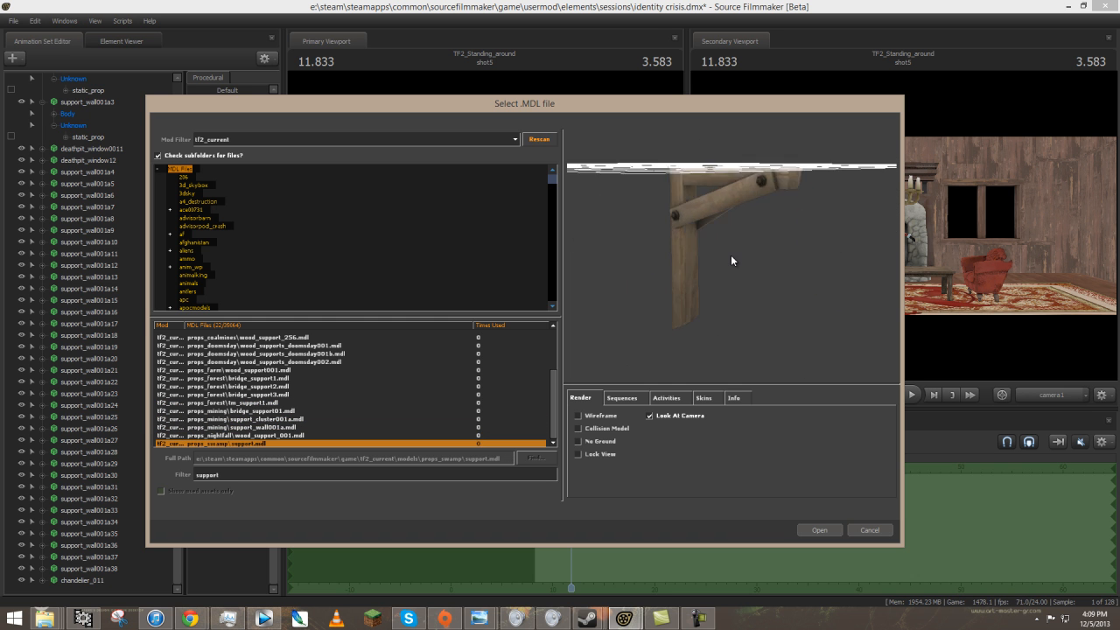
{"action": "key", "text": "Down"}
{"action": "key", "text": "Down"}
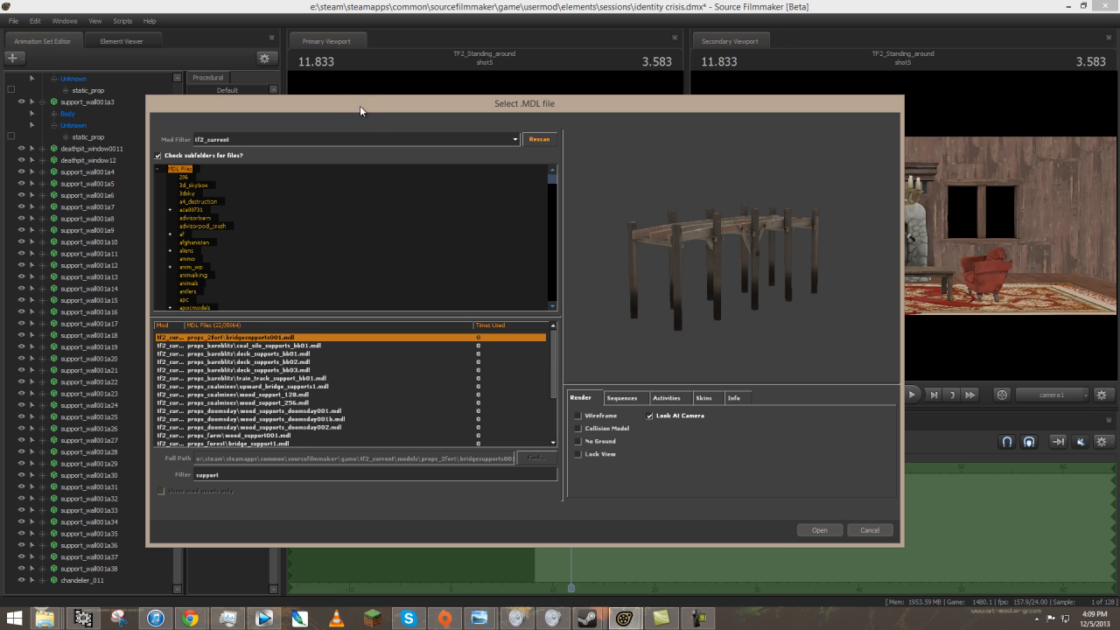
Check other mods such as tf_movies and l4dfixes for support models, and return the filter to tf2_current.
{"action": "left_click", "coordinate": [372, 137]}
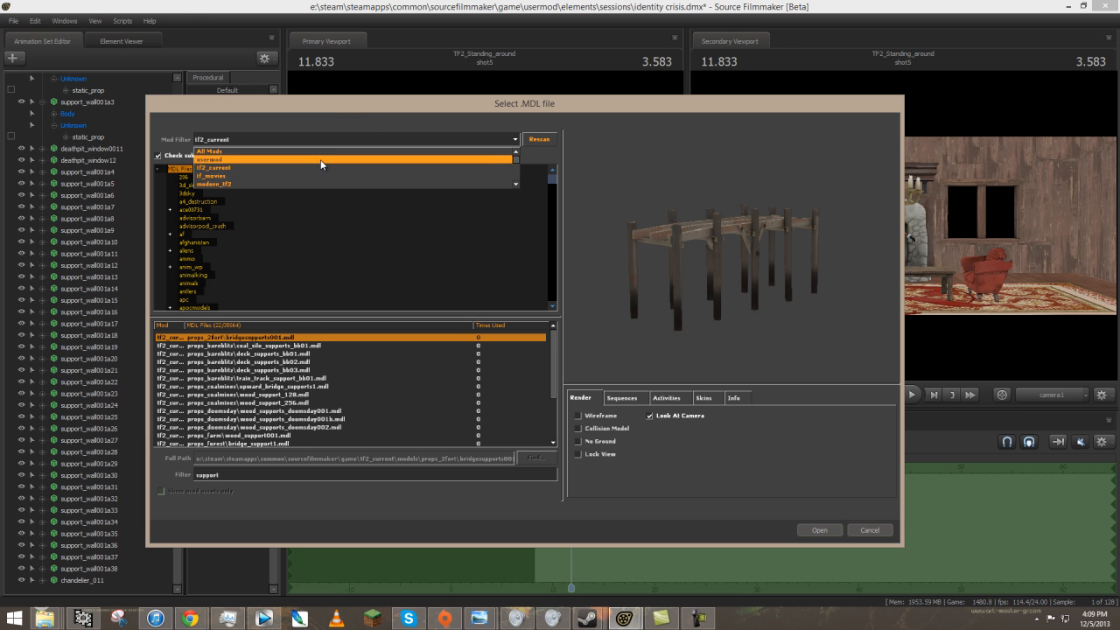
{"action": "left_click", "coordinate": [225, 179]}
{"action": "left_click", "coordinate": [257, 139]}
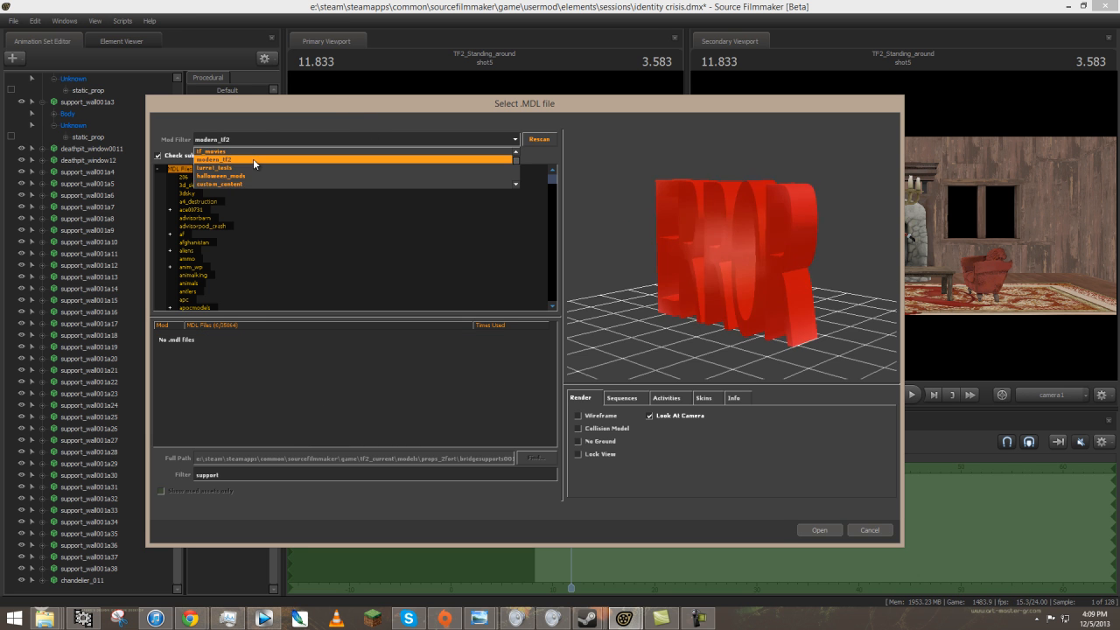
{"action": "scroll", "coordinate": [253, 158], "scroll_direction": "down", "scroll_amount": 2}
{"action": "scroll", "coordinate": [252, 164], "scroll_direction": "up", "scroll_amount": 4}
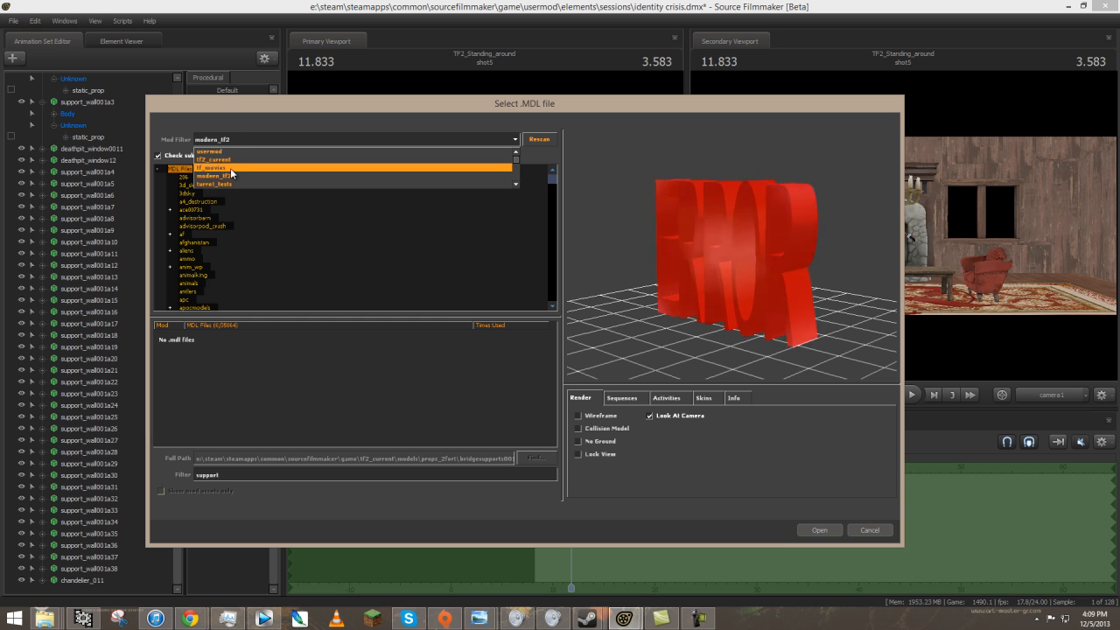
{"action": "left_click", "coordinate": [234, 171]}
{"action": "left_click", "coordinate": [236, 139]}
{"action": "scroll", "coordinate": [236, 171], "scroll_direction": "down", "scroll_amount": 6}
{"action": "left_click", "coordinate": [226, 153]}
{"action": "left_click", "coordinate": [230, 143]}
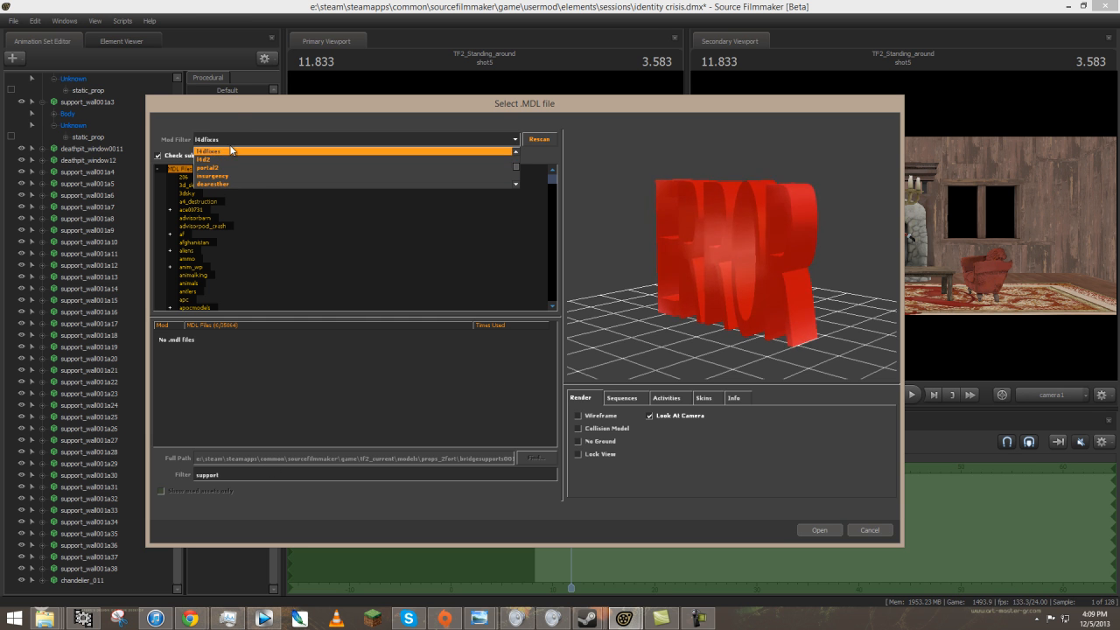
{"action": "scroll", "coordinate": [231, 159], "scroll_direction": "up", "scroll_amount": 6}
{"action": "left_click", "coordinate": [227, 169]}
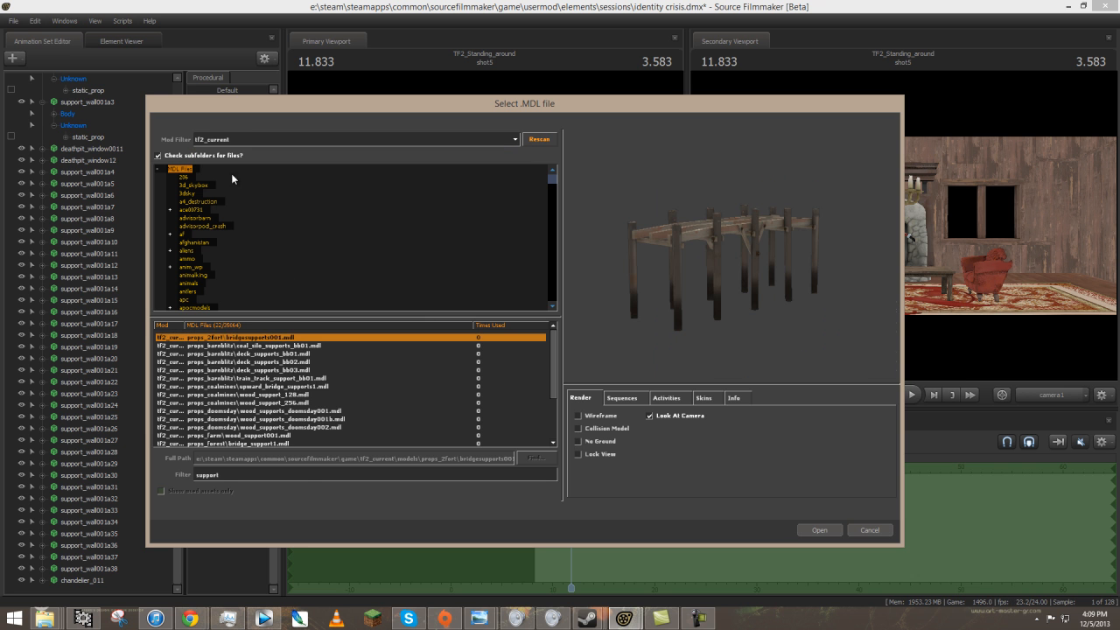
Search for "beam" and preview the props_nightfall woodbeam_256 and woodbeam_192 models.
{"action": "double_click", "coordinate": [301, 474]}
{"action": "type", "text": "beam"}
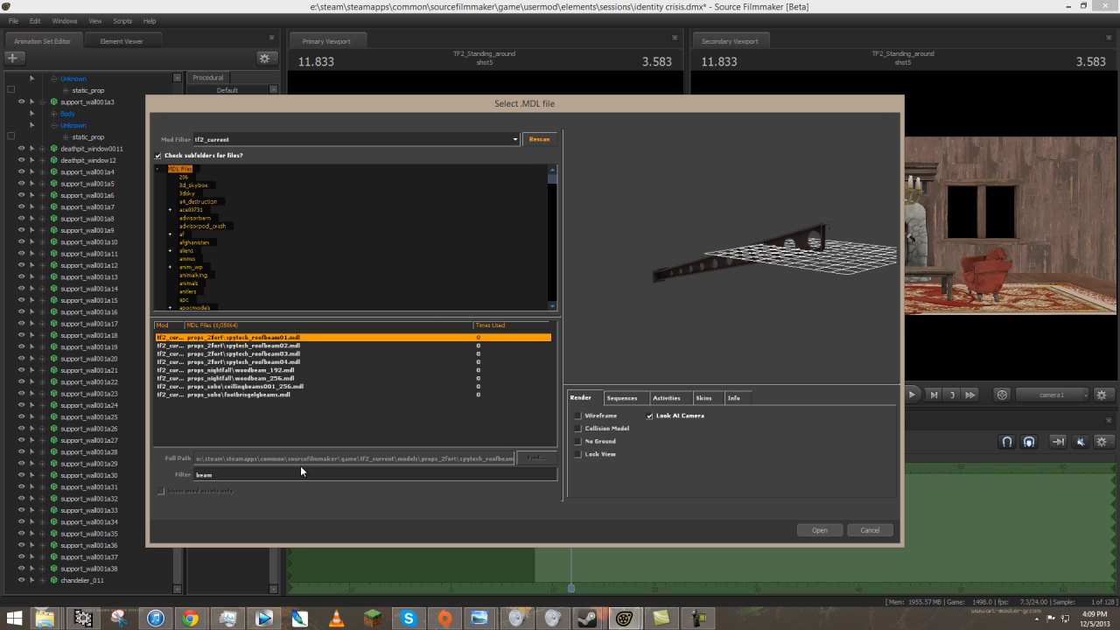
{"action": "left_click", "coordinate": [263, 378]}
{"action": "left_click_drag", "start_coordinate": [766, 280], "coordinate": [739, 235]}
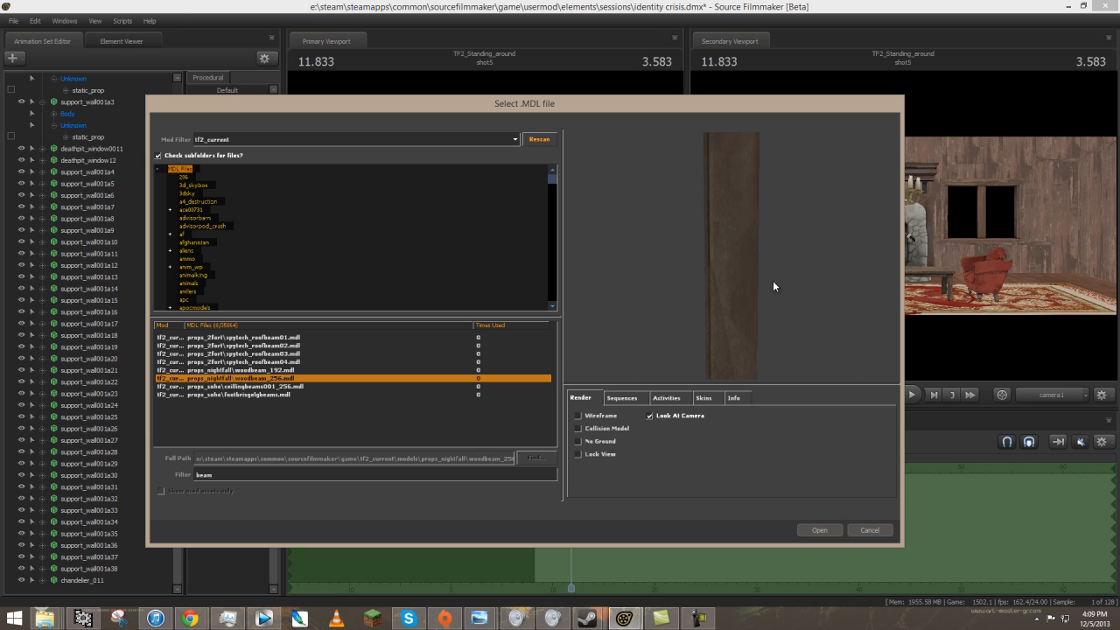
{"action": "key", "text": "Up"}
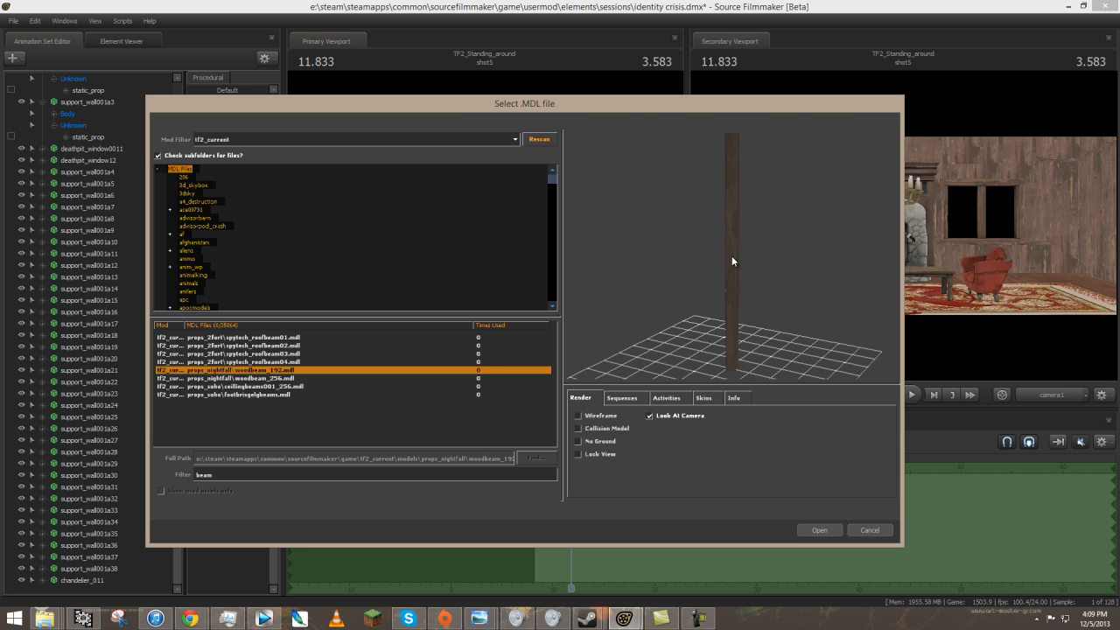
{"action": "left_click_drag", "start_coordinate": [793, 289], "coordinate": [732, 258]}
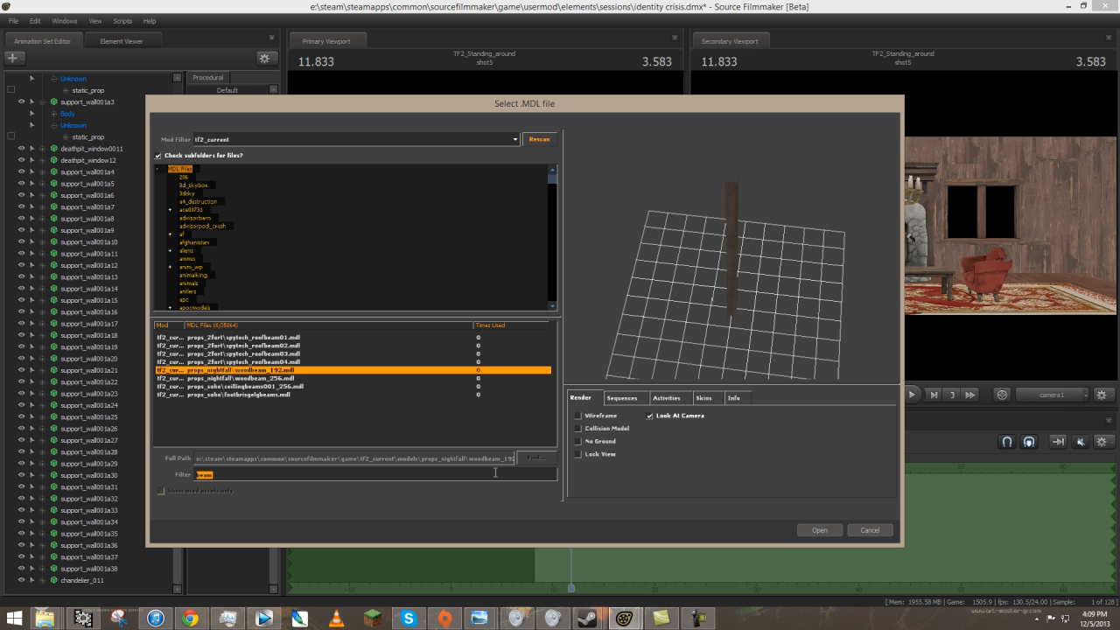
Search the tf2_current models for "wood" and preview the props_coalmines debris, fence and support models.
{"action": "type", "text": "w"}
{"action": "left_click", "coordinate": [293, 398]}
{"action": "key", "text": "Up"}
{"action": "key", "text": "Up"}
{"action": "key", "text": "Down"}
{"action": "key", "text": "Down"}
{"action": "left_click_drag", "start_coordinate": [817, 220], "coordinate": [738, 256]}
{"action": "key", "text": "Up"}
{"action": "key", "text": "Up"}
{"action": "key", "text": "Up"}
{"action": "key", "text": "Up"}
{"action": "key", "text": "Up"}
{"action": "key", "text": "Up"}
{"action": "key", "text": "Up"}
{"action": "key", "text": "Down"}
{"action": "key", "text": "Down"}
{"action": "key", "text": "Down"}
{"action": "key", "text": "Down"}
{"action": "key", "text": "Up"}
{"action": "key", "text": "Up"}
{"action": "key", "text": "Up"}
{"action": "key", "text": "Down"}
{"action": "key", "text": "Down"}
{"action": "key", "text": "Down"}
{"action": "key", "text": "Down"}
{"action": "key", "text": "Down"}
{"action": "key", "text": "Down"}
{"action": "key", "text": "Down"}
{"action": "key", "text": "Down"}
{"action": "key", "text": "Down"}
{"action": "key", "text": "Down"}
{"action": "key", "text": "Down"}
{"action": "key", "text": "Down"}
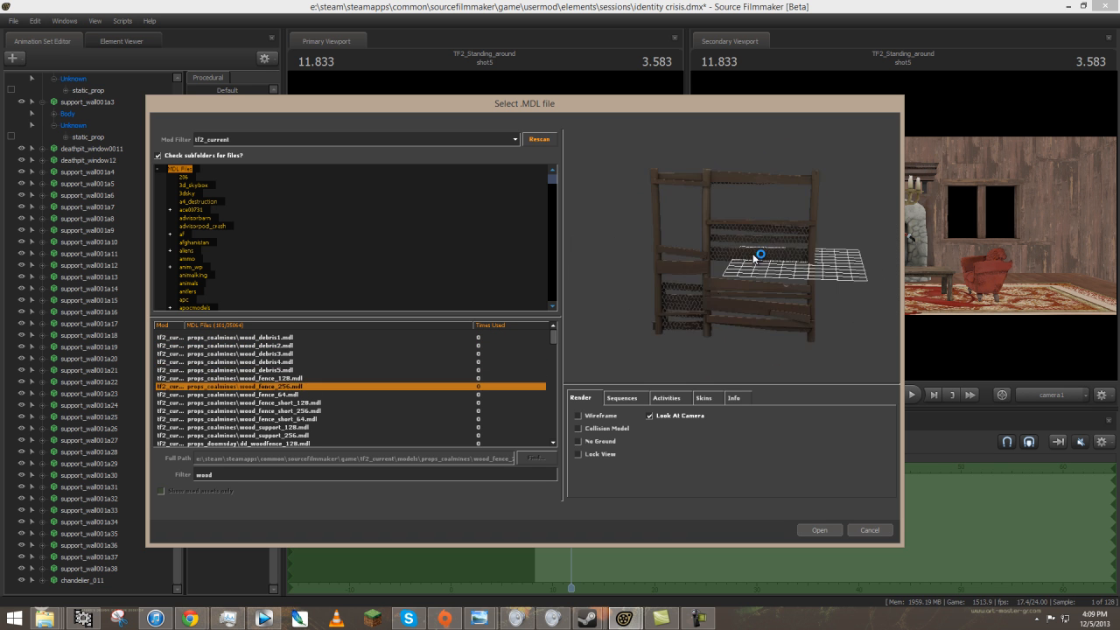
{"action": "key", "text": "Down"}
{"action": "key", "text": "Down"}
{"action": "key", "text": "Down"}
{"action": "key", "text": "Down"}
{"action": "key", "text": "Down"}
{"action": "key", "text": "Down"}
{"action": "key", "text": "Down"}
{"action": "key", "text": "Down"}
{"action": "key", "text": "Down"}
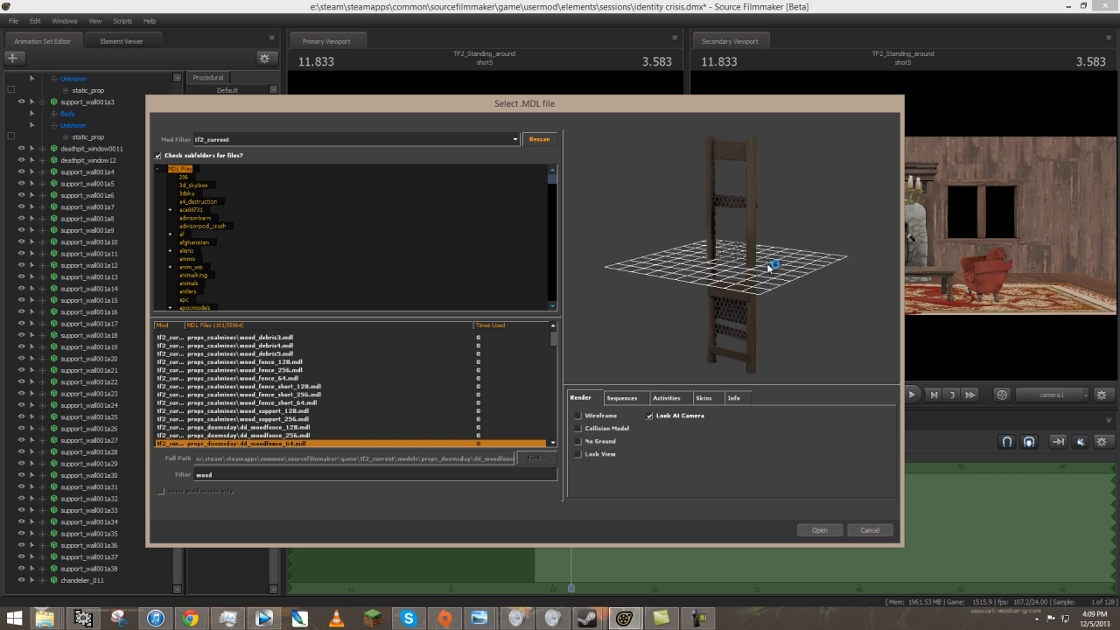
Preview the props_doomsday wooden fence models and the wood_supports_doomsday models.
{"action": "key", "text": "Down"}
{"action": "key", "text": "Down"}
{"action": "key", "text": "Down"}
{"action": "key", "text": "Down"}
{"action": "key", "text": "Down"}
{"action": "key", "text": "Down"}
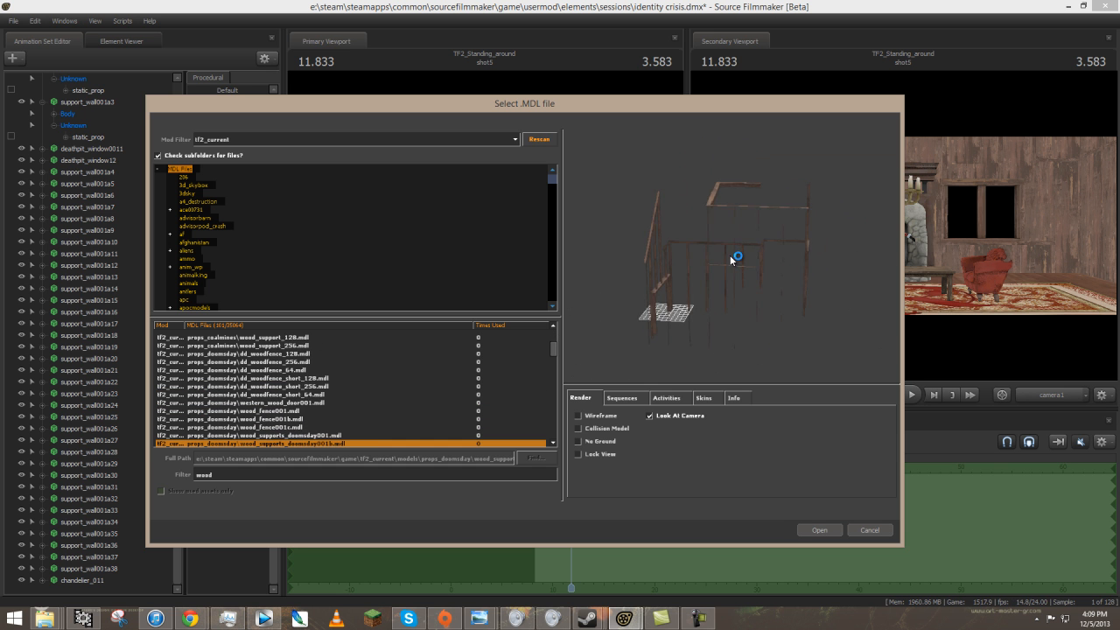
{"action": "key", "text": "Up"}
{"action": "key", "text": "Up"}
{"action": "key", "text": "Up"}
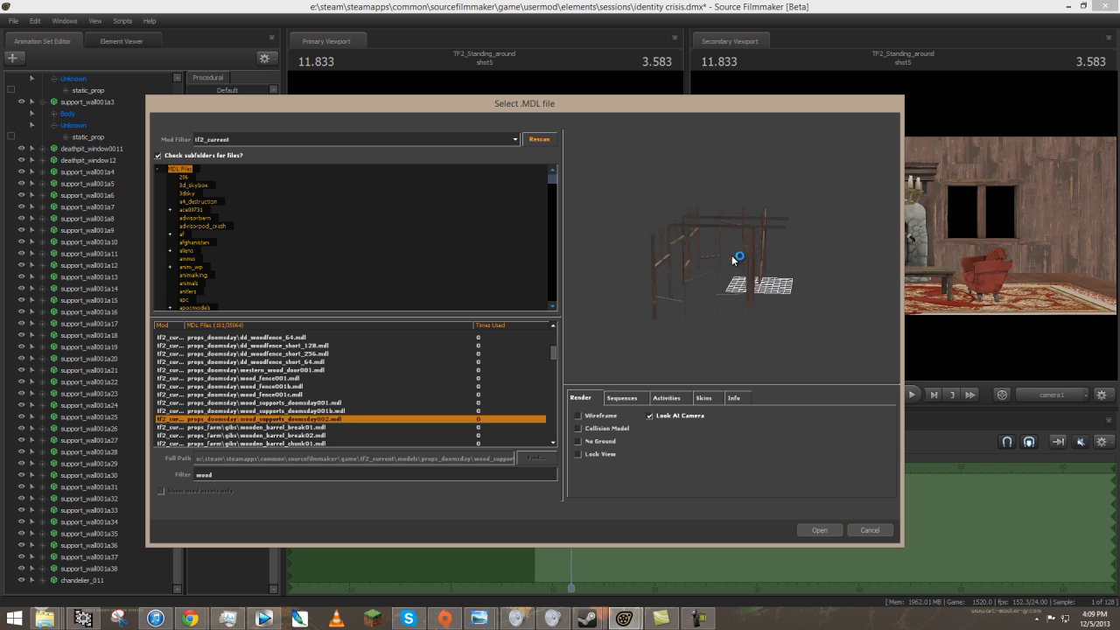
Preview the props_farm wood models, including the framing, wood_shack001 and wood_support001.
{"action": "key", "text": "Down"}
{"action": "key", "text": "Down"}
{"action": "key", "text": "Down"}
{"action": "key", "text": "Down"}
{"action": "key", "text": "Down"}
{"action": "key", "text": "Down"}
{"action": "key", "text": "Down"}
{"action": "key", "text": "Down"}
{"action": "key", "text": "Down"}
{"action": "key", "text": "Down"}
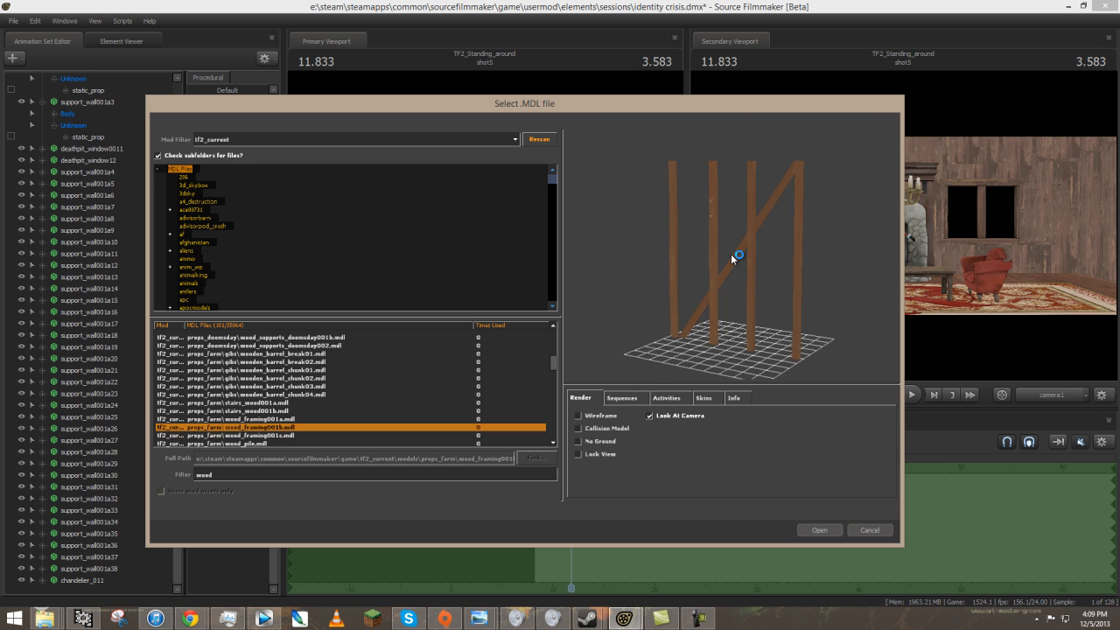
{"action": "key", "text": "Down"}
{"action": "key", "text": "Down"}
{"action": "key", "text": "Down"}
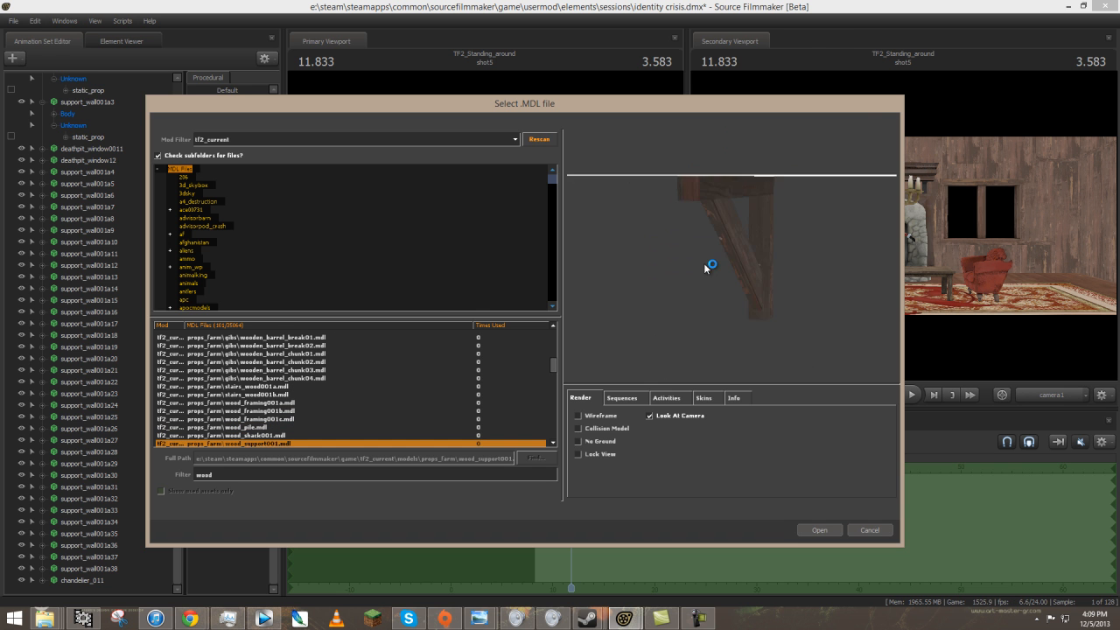
{"action": "key", "text": "Down"}
{"action": "key", "text": "Down"}
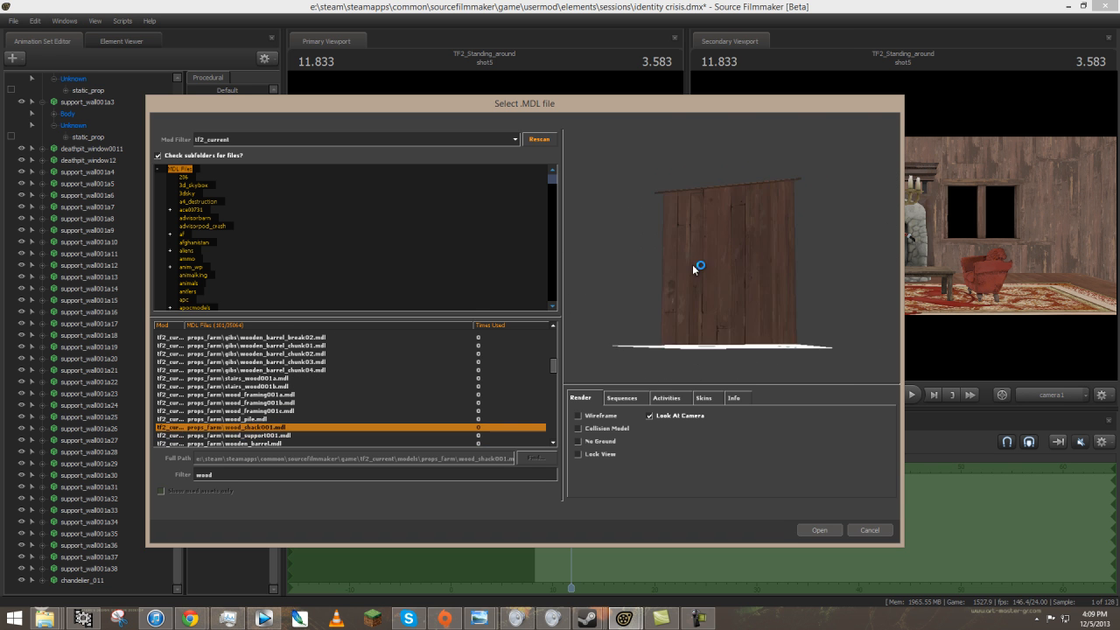
Preview the props_forest patch, platform and stairs models and continue to the props_mining wooden_truss01 model.
{"action": "key", "text": "Down"}
{"action": "key", "text": "Down"}
{"action": "key", "text": "Down"}
{"action": "key", "text": "Down"}
{"action": "key", "text": "Down"}
{"action": "key", "text": "Down"}
{"action": "key", "text": "Down"}
{"action": "key", "text": "Down"}
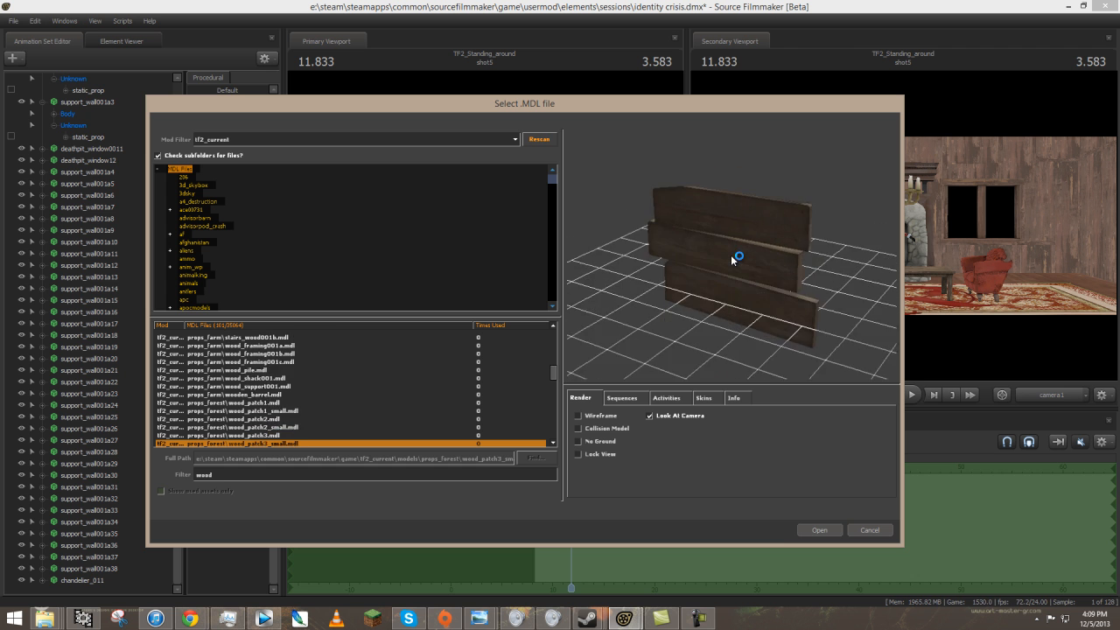
{"action": "key", "text": "Down"}
{"action": "key", "text": "Down"}
{"action": "key", "text": "Down"}
{"action": "key", "text": "Down"}
{"action": "key", "text": "Down"}
{"action": "key", "text": "Down"}
{"action": "key", "text": "Down"}
{"action": "key", "text": "Down"}
{"action": "key", "text": "Down"}
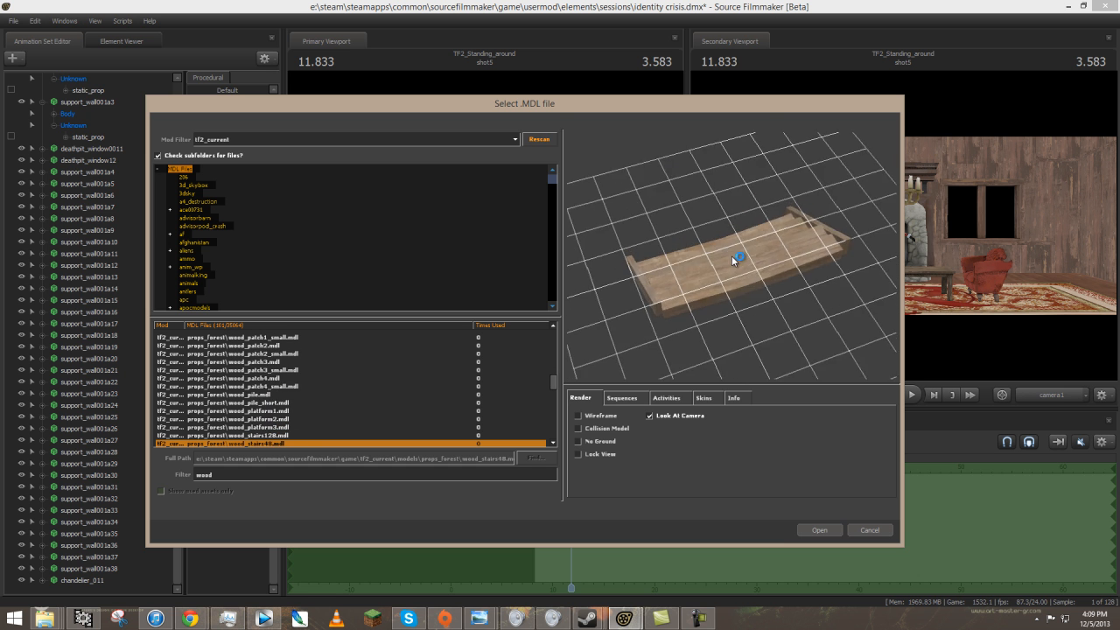
{"action": "key", "text": "Down"}
{"action": "key", "text": "Down"}
{"action": "key", "text": "Down"}
{"action": "key", "text": "Down"}
{"action": "key", "text": "Down"}
{"action": "key", "text": "Down"}
{"action": "key", "text": "Down"}
{"action": "key", "text": "Down"}
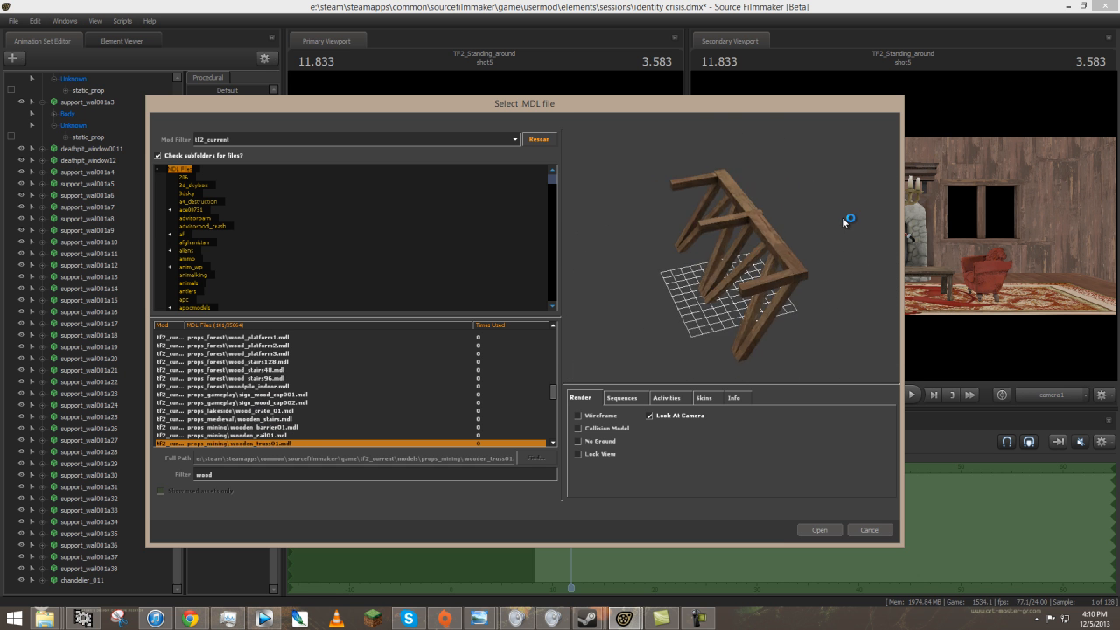
Preview the props_mvm board and plank models and the props_nightfall spawn1_wood_frame parts.
{"action": "key", "text": "Down"}
{"action": "key", "text": "Down"}
{"action": "key", "text": "Down"}
{"action": "key", "text": "Down"}
{"action": "key", "text": "Down"}
{"action": "key", "text": "Down"}
{"action": "key", "text": "Down"}
{"action": "key", "text": "Down"}
{"action": "key", "text": "Down"}
{"action": "key", "text": "Down"}
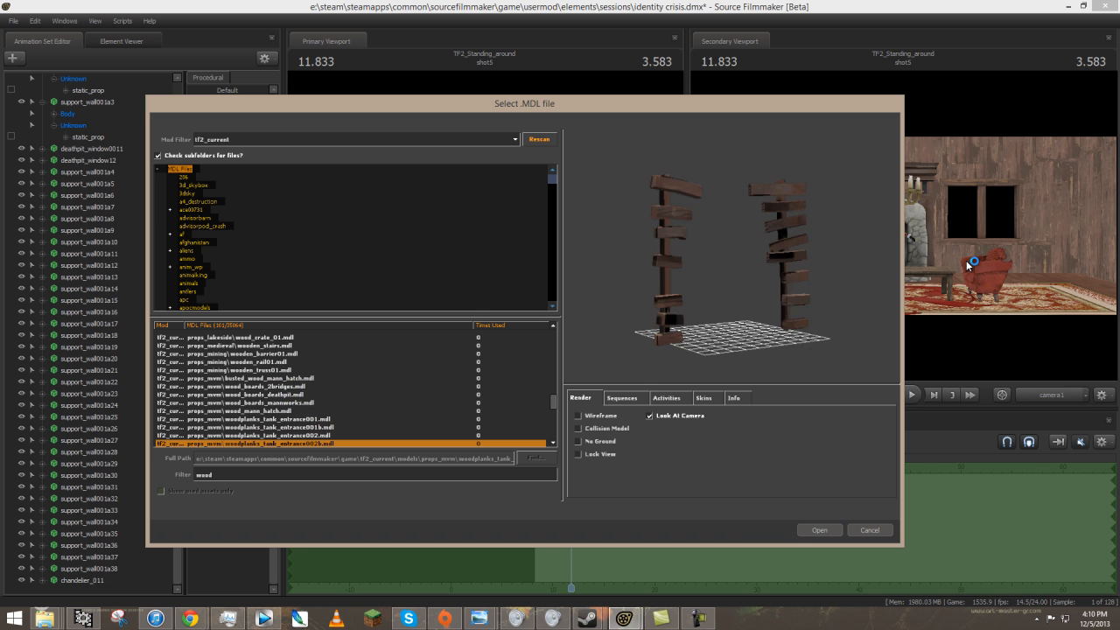
{"action": "key", "text": "Down"}
{"action": "key", "text": "Down"}
{"action": "key", "text": "Down"}
{"action": "key", "text": "Down"}
{"action": "key", "text": "Down"}
{"action": "key", "text": "Down"}
{"action": "key", "text": "Down"}
{"action": "key", "text": "Down"}
{"action": "key", "text": "Down"}
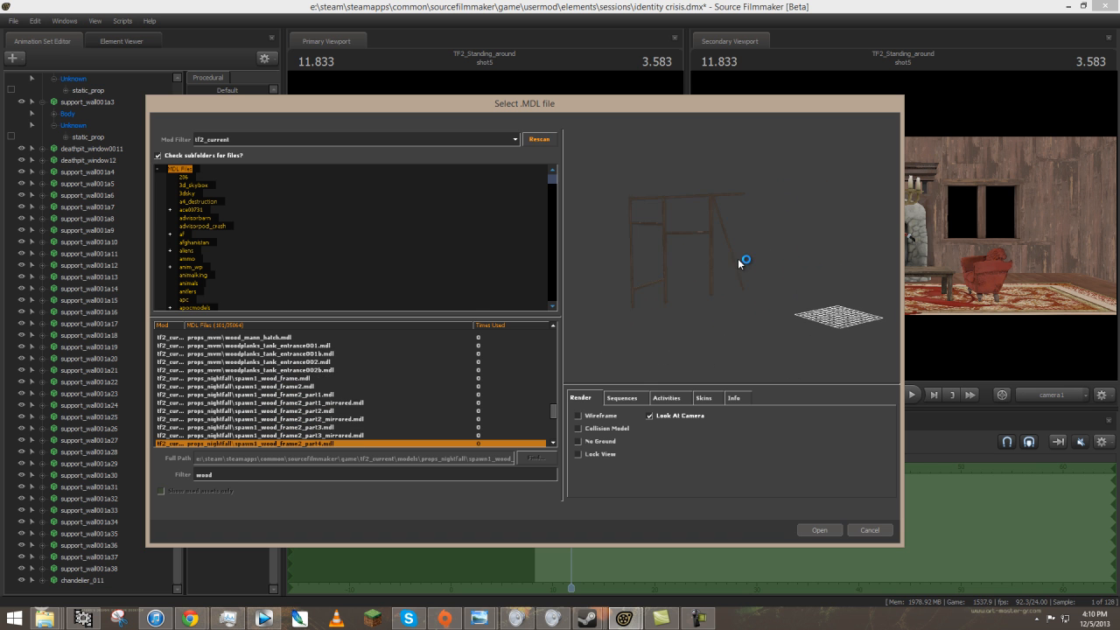
{"action": "key", "text": "Down"}
{"action": "key", "text": "Down"}
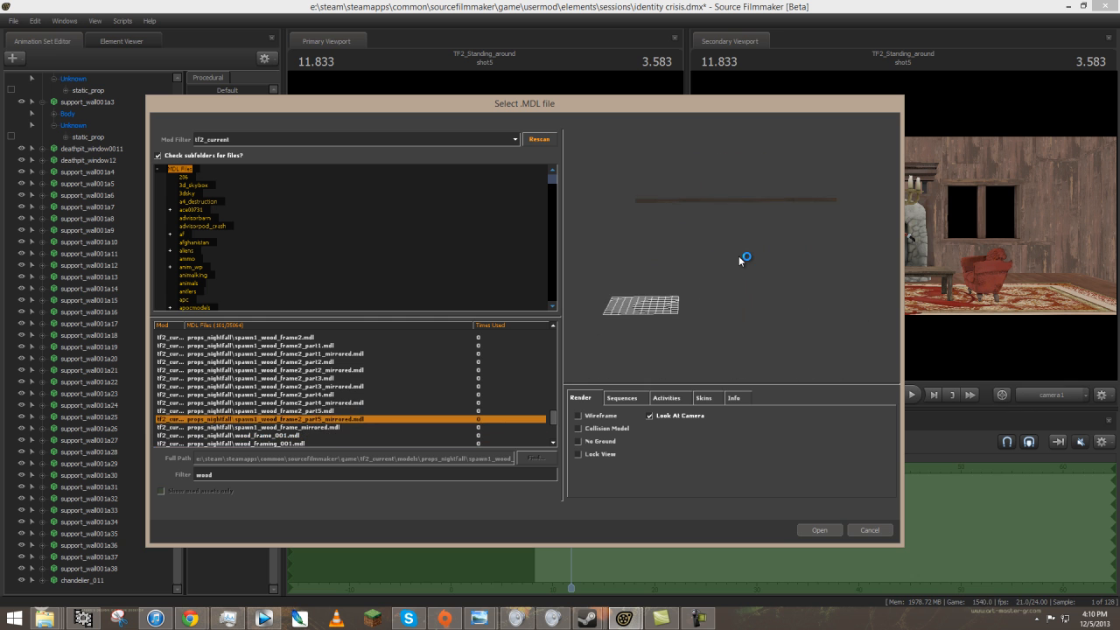
Add the props_nightfall woodbeam_256 model to the shot.
{"action": "key", "text": "Down"}
{"action": "key", "text": "Down"}
{"action": "key", "text": "Down"}
{"action": "key", "text": "Down"}
{"action": "key", "text": "Down"}
{"action": "key", "text": "Down"}
{"action": "key", "text": "Down"}
{"action": "key", "text": "Down"}
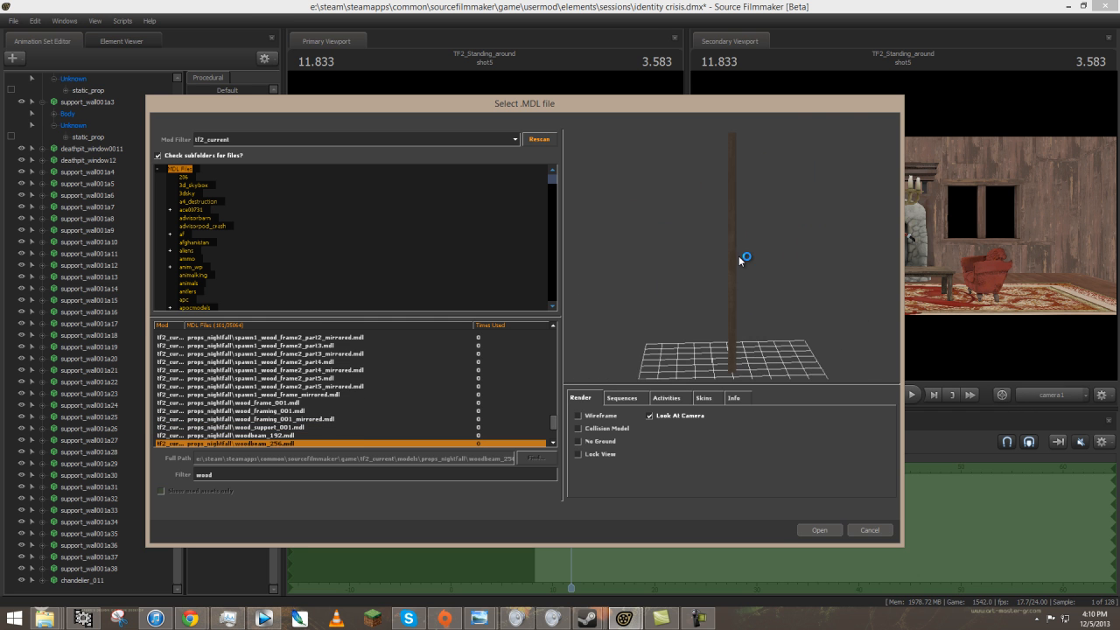
{"action": "key", "text": "Up"}
{"action": "key", "text": "Up"}
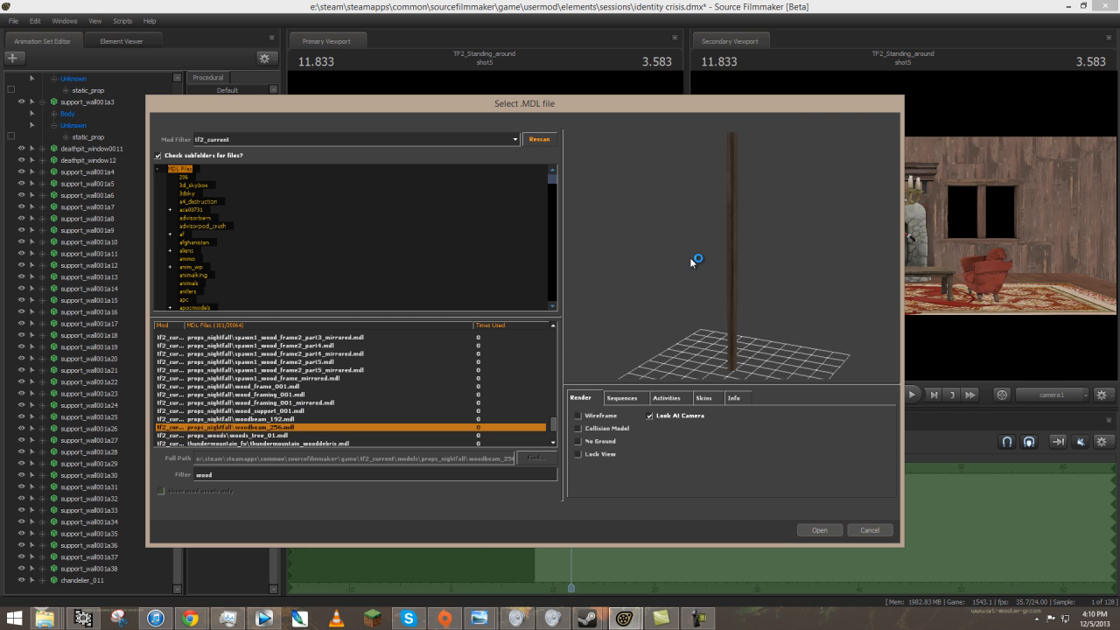
{"action": "left_click", "coordinate": [826, 530]}
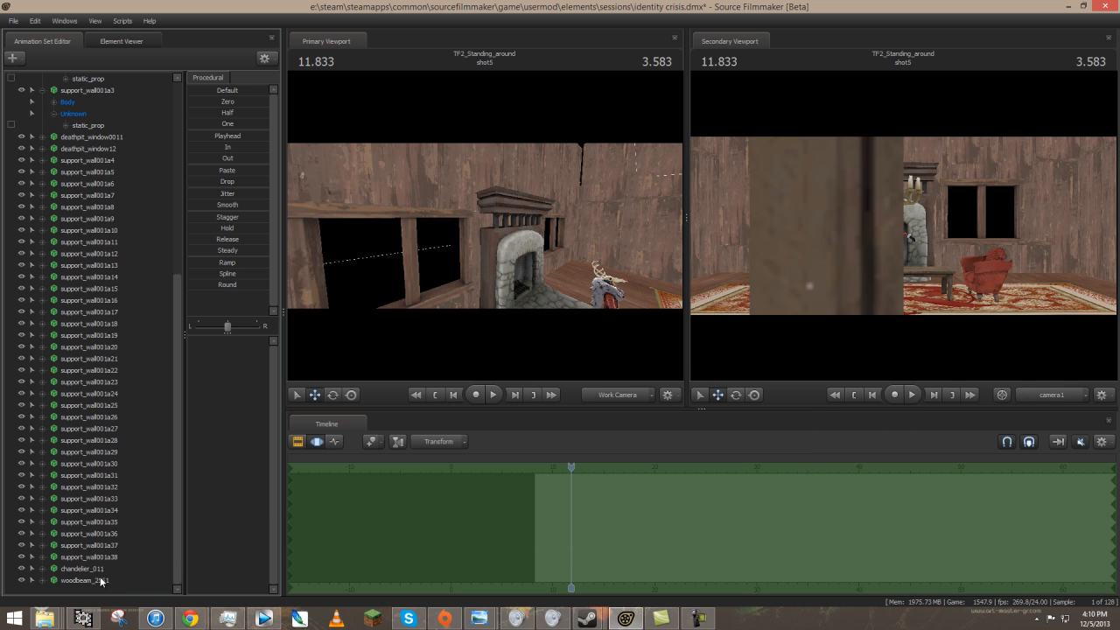
Position the new wood beam upright in the room's corner beside the window.
{"action": "left_click_drag", "start_coordinate": [487, 225], "coordinate": [445, 306]}
{"action": "key", "text": "r"}
{"action": "left_click_drag", "start_coordinate": [570, 193], "coordinate": [489, 233]}
{"action": "key", "text": "w"}
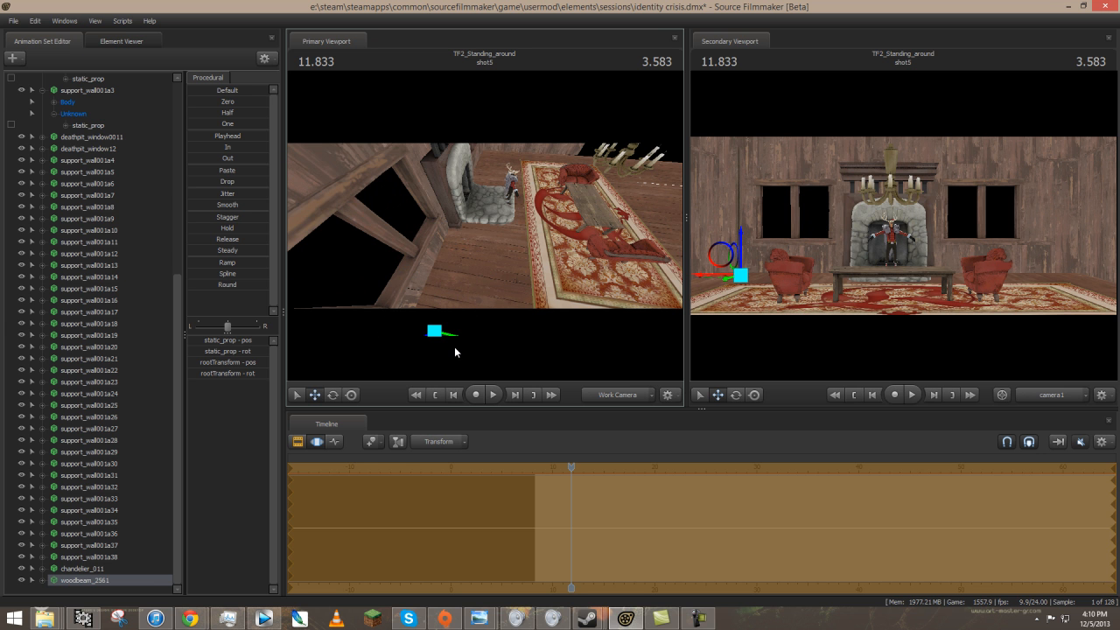
{"action": "left_click_drag", "start_coordinate": [454, 346], "coordinate": [482, 233]}
Start adding another model, search for "column" and widen the mod filter to All Mods.
{"action": "right_click", "coordinate": [96, 590]}
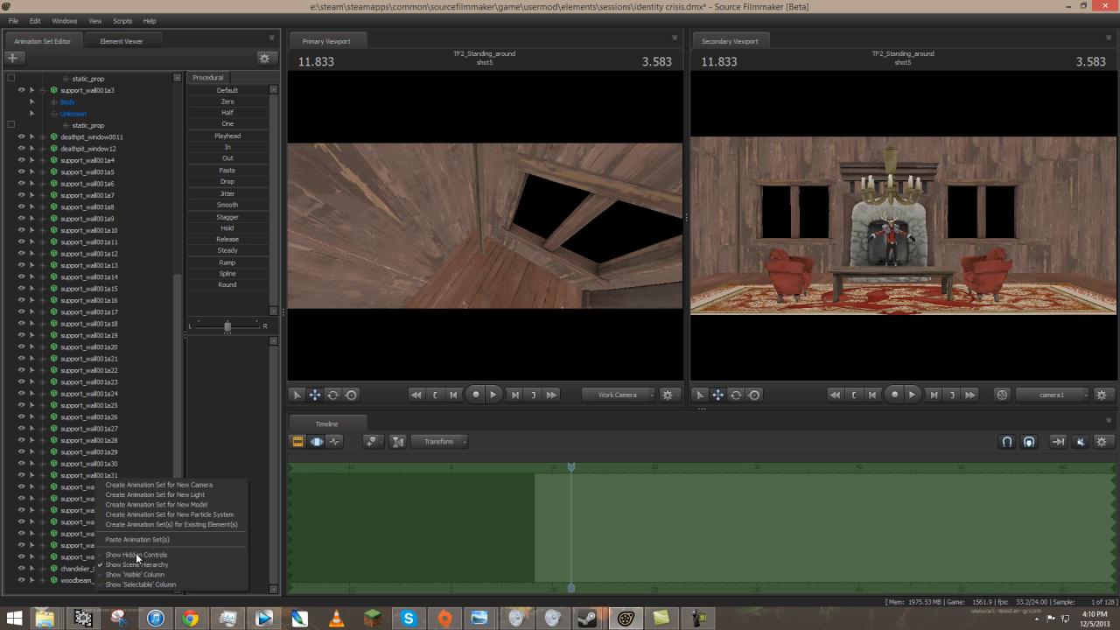
{"action": "left_click", "coordinate": [175, 505]}
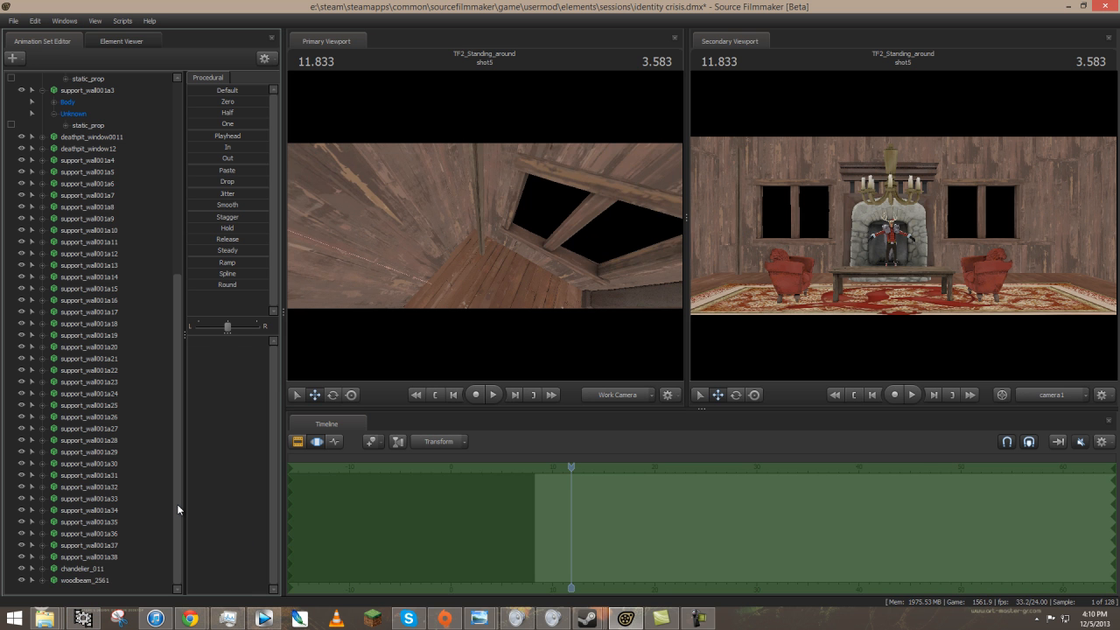
{"action": "type", "text": "co"}
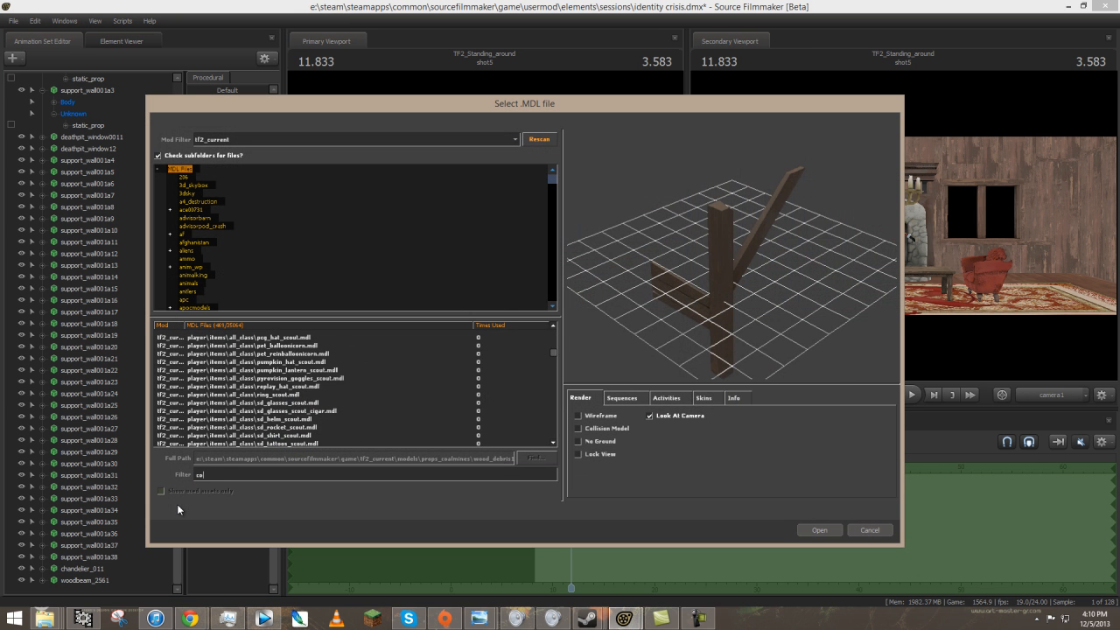
{"action": "type", "text": "lumn"}
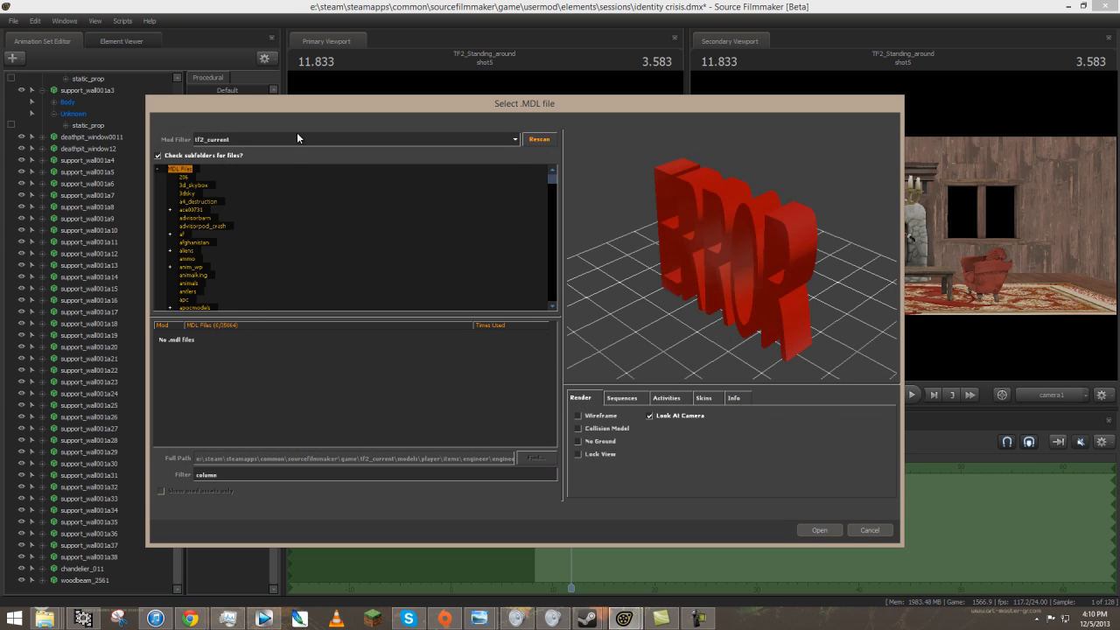
{"action": "left_click", "coordinate": [294, 138]}
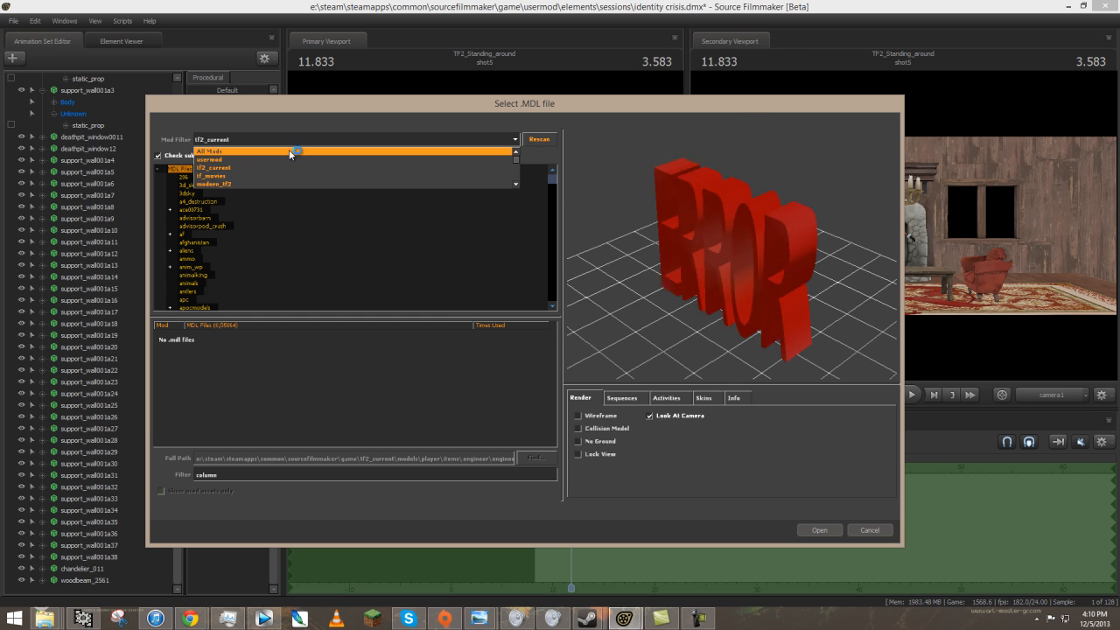
{"action": "left_click", "coordinate": [289, 151]}
Preview the foliage column01_bigger model and the props_columns models from fire_column_02 through twist_column_01.
{"action": "left_click", "coordinate": [375, 370]}
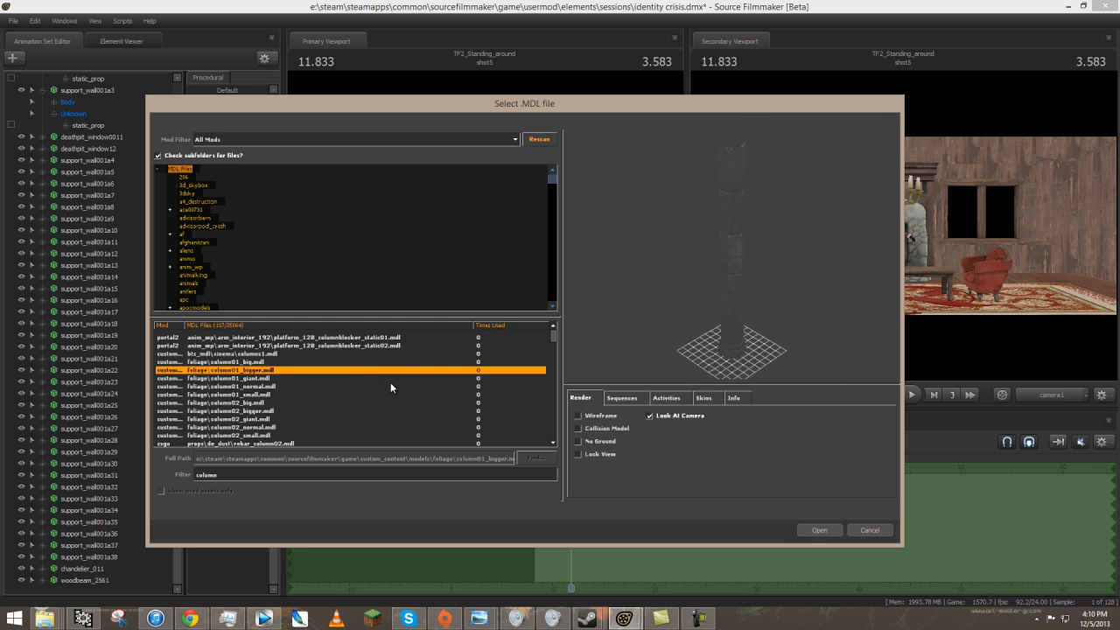
{"action": "scroll", "coordinate": [390, 382], "scroll_direction": "down", "scroll_amount": 6}
{"action": "left_click", "coordinate": [303, 388]}
{"action": "key", "text": "Down"}
{"action": "key", "text": "Down"}
{"action": "key", "text": "Down"}
{"action": "key", "text": "Down"}
{"action": "key", "text": "Down"}
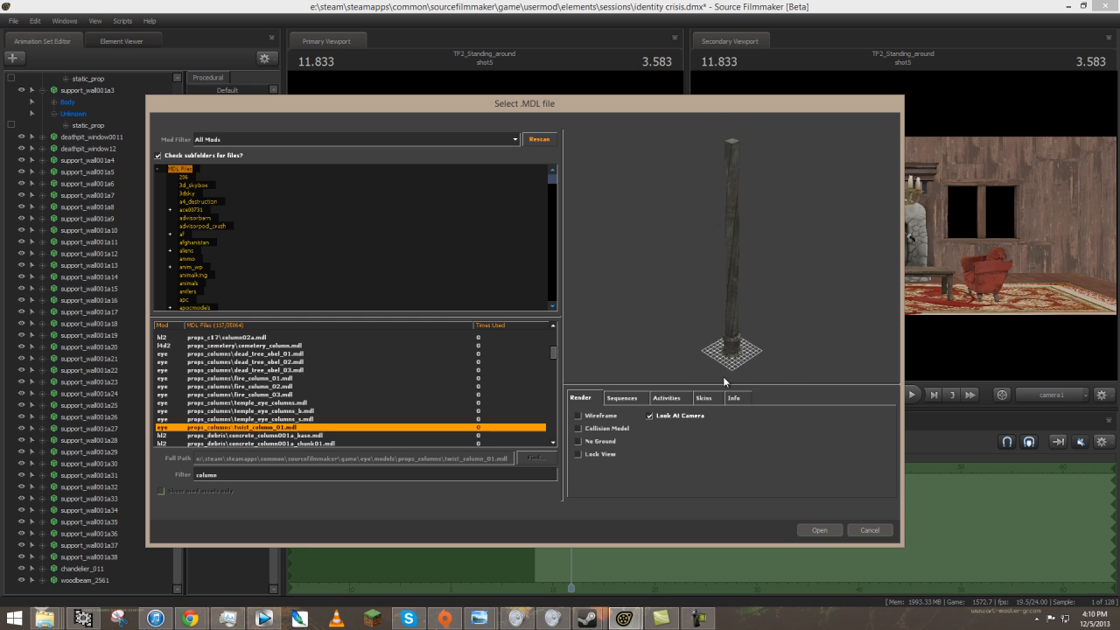
Preview the column models following twist_column_01, through props_structures and props_trainstation, as far as props_urban gate_column001_32.
{"action": "key", "text": "Down"}
{"action": "key", "text": "Down"}
{"action": "key", "text": "Down"}
{"action": "key", "text": "Down"}
{"action": "key", "text": "Down"}
{"action": "key", "text": "Down"}
{"action": "key", "text": "Down"}
{"action": "key", "text": "Down"}
{"action": "key", "text": "Down"}
{"action": "key", "text": "Down"}
{"action": "key", "text": "Down"}
{"action": "key", "text": "Down"}
{"action": "key", "text": "Down"}
{"action": "key", "text": "Down"}
{"action": "key", "text": "Down"}
{"action": "key", "text": "Down"}
{"action": "key", "text": "Down"}
{"action": "key", "text": "Down"}
{"action": "key", "text": "Down"}
{"action": "key", "text": "Down"}
{"action": "key", "text": "Down"}
{"action": "key", "text": "Down"}
{"action": "key", "text": "Down"}
{"action": "key", "text": "Down"}
{"action": "key", "text": "Down"}
{"action": "key", "text": "Down"}
{"action": "key", "text": "Down"}
{"action": "key", "text": "Down"}
{"action": "key", "text": "Down"}
{"action": "key", "text": "Down"}
{"action": "key", "text": "Down"}
{"action": "key", "text": "Down"}
{"action": "key", "text": "Down"}
{"action": "key", "text": "Down"}
{"action": "key", "text": "Down"}
{"action": "key", "text": "Down"}
{"action": "key", "text": "Down"}
{"action": "key", "text": "Down"}
{"action": "key", "text": "Down"}
{"action": "key", "text": "Down"}
{"action": "key", "text": "Down"}
{"action": "key", "text": "Down"}
{"action": "key", "text": "Down"}
{"action": "key", "text": "Down"}
{"action": "key", "text": "Down"}
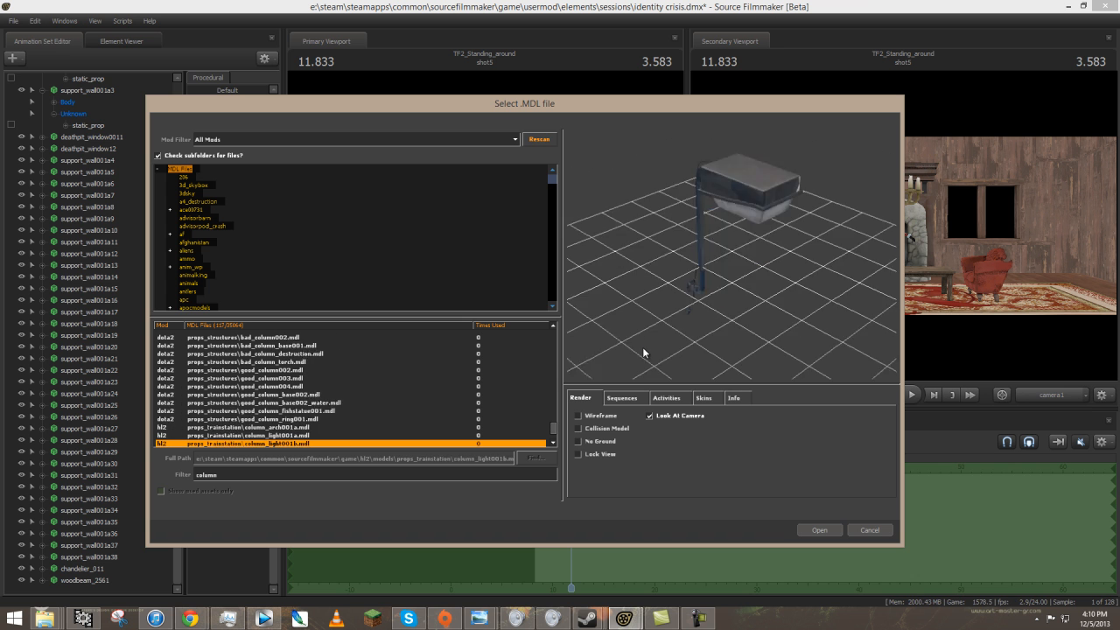
{"action": "key", "text": "Down"}
{"action": "key", "text": "Down"}
{"action": "key", "text": "Down"}
{"action": "key", "text": "Down"}
{"action": "key", "text": "Up"}
{"action": "key", "text": "Up"}
{"action": "key", "text": "Up"}
{"action": "key", "text": "Up"}
{"action": "key", "text": "Up"}
{"action": "key", "text": "Down"}
{"action": "key", "text": "Down"}
{"action": "key", "text": "Down"}
{"action": "key", "text": "Down"}
{"action": "key", "text": "Down"}
{"action": "key", "text": "Up"}
{"action": "key", "text": "Down"}
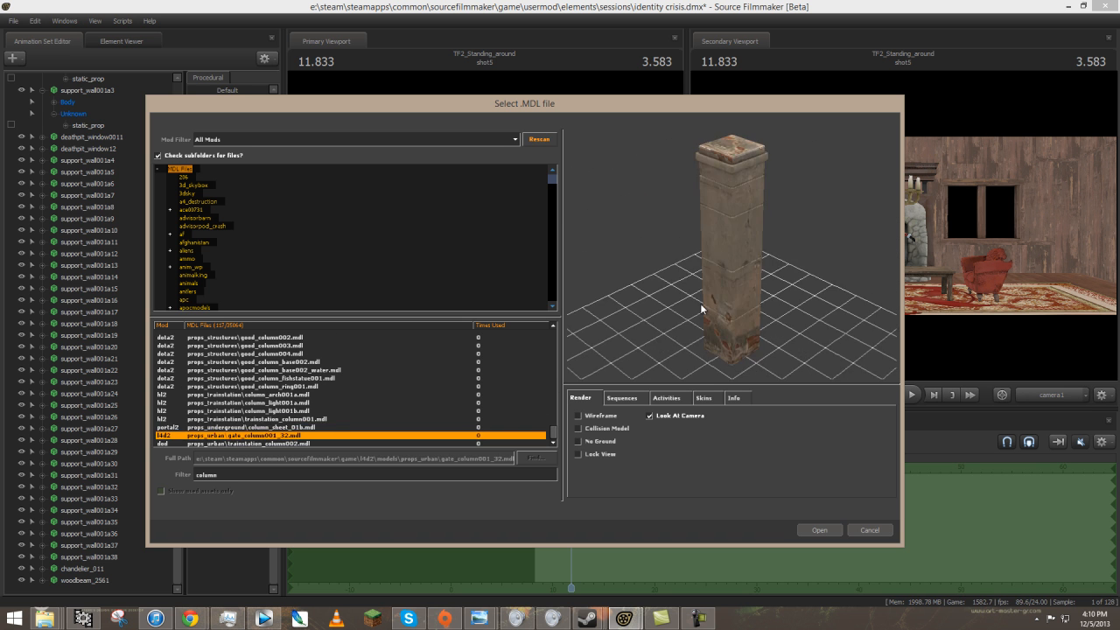
Review the props_trainstation and props_structures column models in reverse order, back to bad_column002.
{"action": "key", "text": "Up"}
{"action": "key", "text": "Up"}
{"action": "key", "text": "Up"}
{"action": "key", "text": "Up"}
{"action": "key", "text": "Up"}
{"action": "key", "text": "Up"}
{"action": "key", "text": "Up"}
{"action": "key", "text": "Up"}
{"action": "key", "text": "Up"}
{"action": "key", "text": "Up"}
{"action": "key", "text": "Up"}
{"action": "key", "text": "Up"}
{"action": "key", "text": "Up"}
{"action": "key", "text": "Up"}
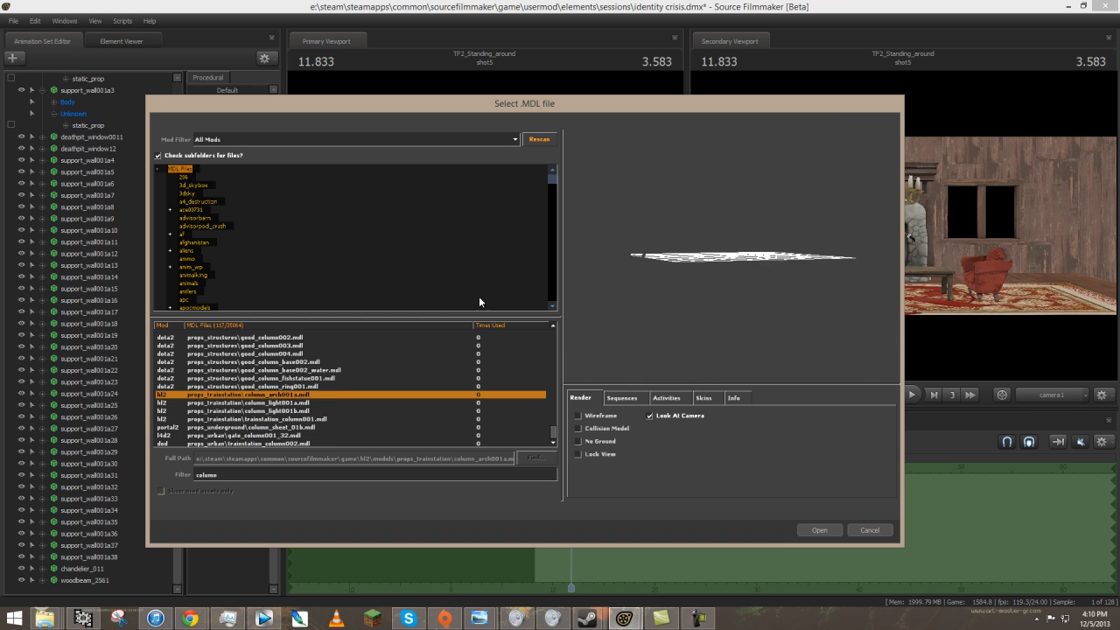
{"action": "key", "text": "Up"}
{"action": "key", "text": "Up"}
{"action": "key", "text": "Up"}
{"action": "key", "text": "Up"}
{"action": "key", "text": "Up"}
{"action": "key", "text": "Up"}
{"action": "key", "text": "Up"}
{"action": "key", "text": "Up"}
{"action": "key", "text": "Up"}
{"action": "key", "text": "Up"}
{"action": "key", "text": "Up"}
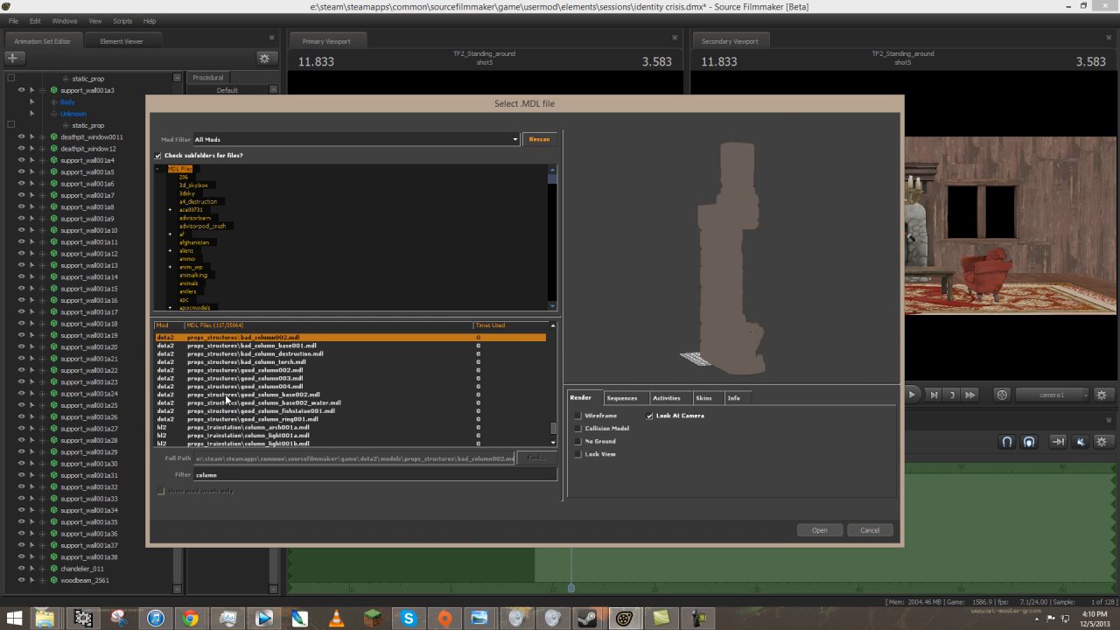
Preview the props_stone columns and props_office wall columns in reverse order, back to props_mall column_05.
{"action": "key", "text": "Up"}
{"action": "key", "text": "Up"}
{"action": "key", "text": "Up"}
{"action": "key", "text": "Up"}
{"action": "key", "text": "Up"}
{"action": "key", "text": "Up"}
{"action": "key", "text": "Up"}
{"action": "key", "text": "Up"}
{"action": "key", "text": "Up"}
{"action": "key", "text": "Up"}
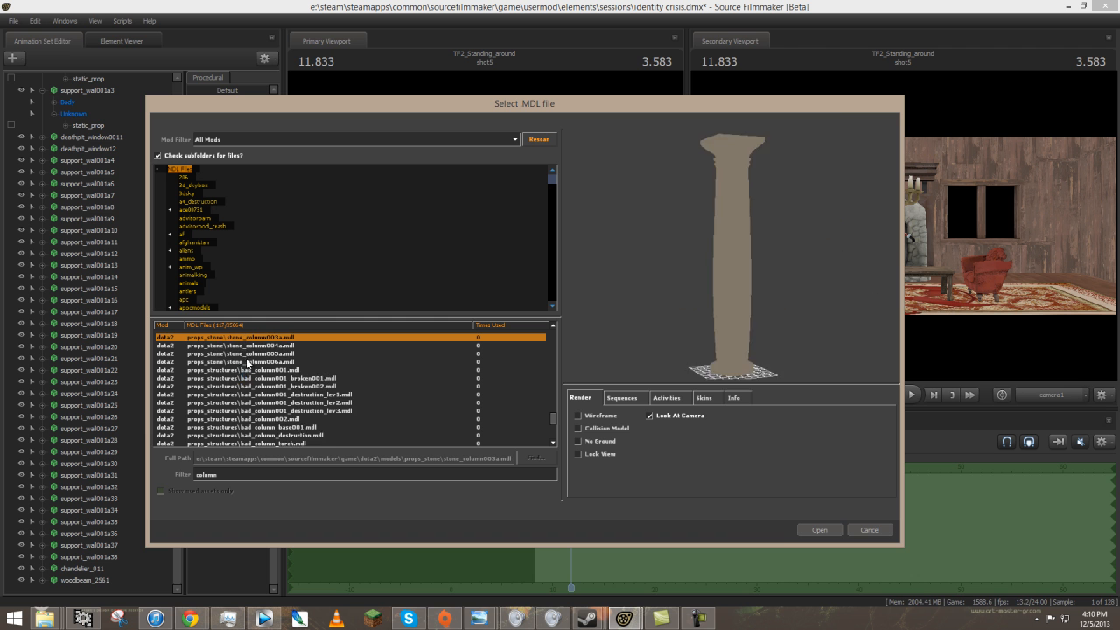
{"action": "key", "text": "Up"}
{"action": "key", "text": "Up"}
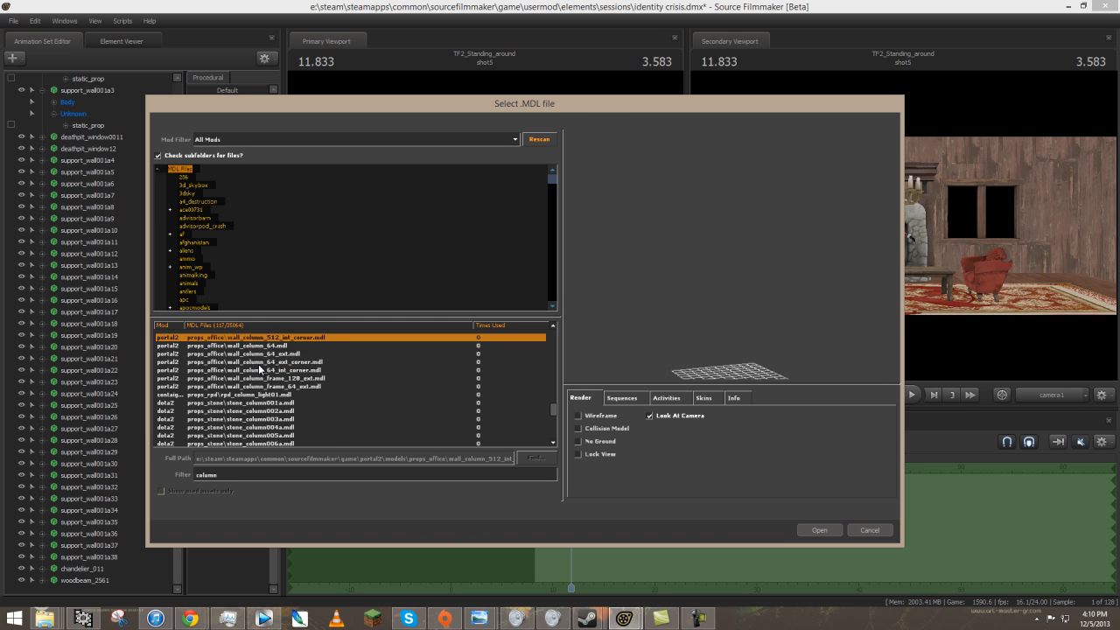
{"action": "key", "text": "Up"}
{"action": "key", "text": "Up"}
{"action": "key", "text": "Up"}
{"action": "key", "text": "Up"}
{"action": "key", "text": "Up"}
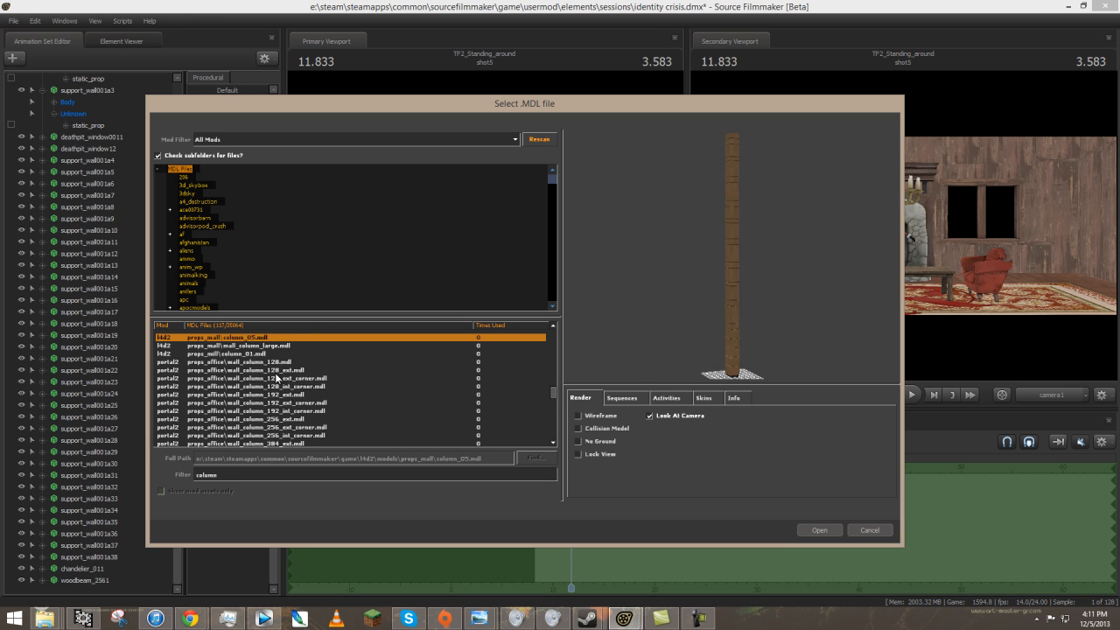
{"action": "key", "text": "Up"}
{"action": "key", "text": "Up"}
{"action": "key", "text": "Up"}
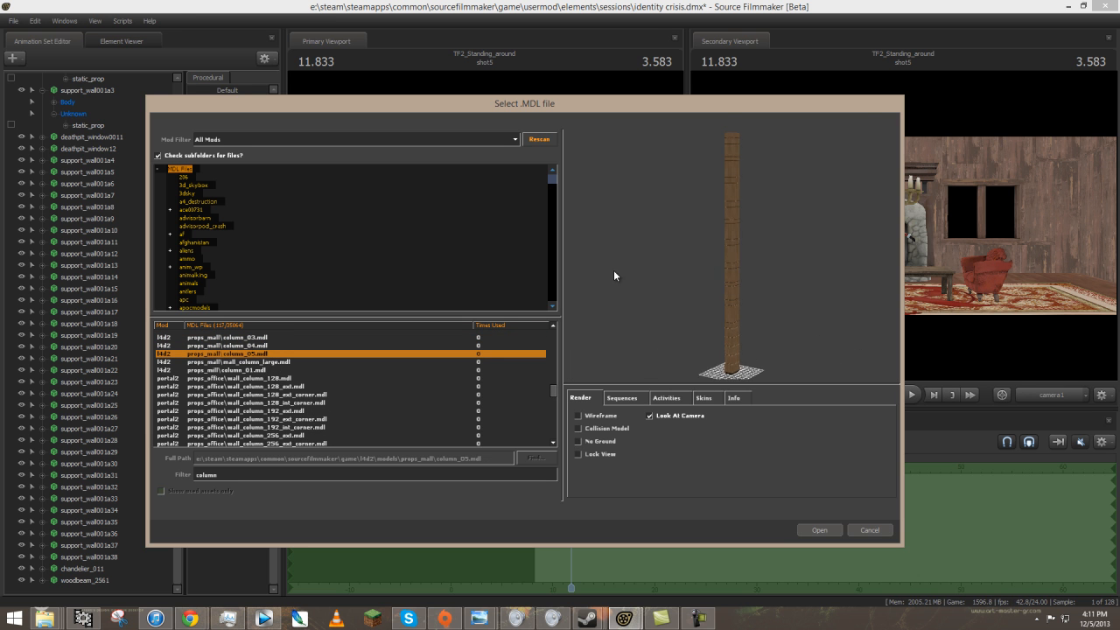
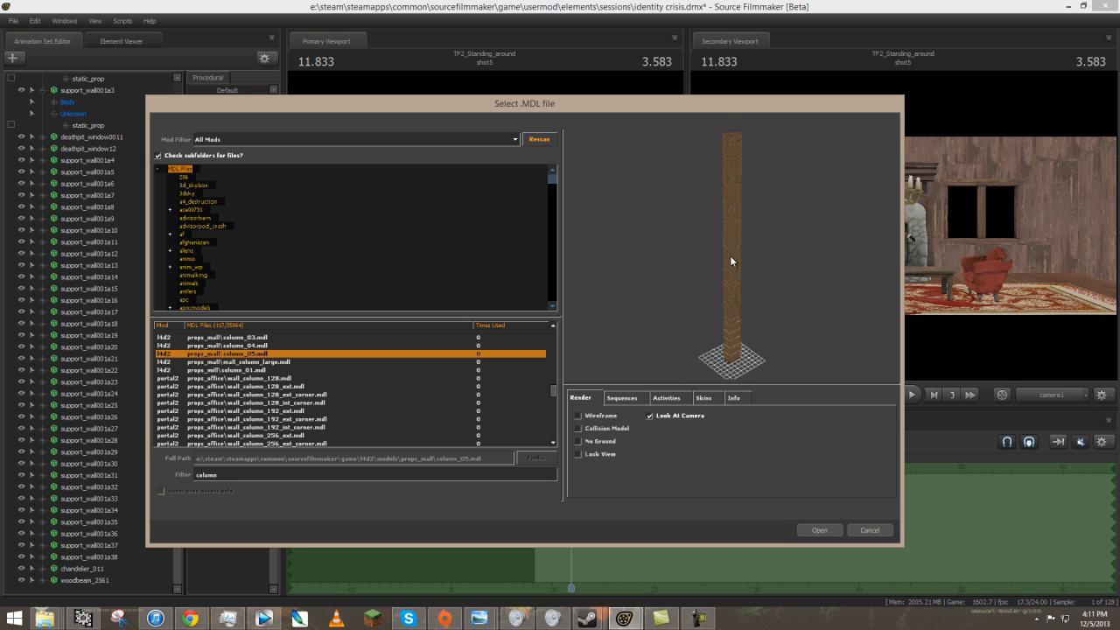
Compare the props_mall column models and examine the props_highway columns back to bridge_column.
{"action": "key", "text": "Up"}
{"action": "key", "text": "Down"}
{"action": "key", "text": "Up"}
{"action": "key", "text": "Up"}
{"action": "key", "text": "Up"}
{"action": "key", "text": "Up"}
{"action": "key", "text": "Down"}
{"action": "key", "text": "Down"}
{"action": "key", "text": "Down"}
{"action": "key", "text": "Down"}
{"action": "key", "text": "Up"}
{"action": "key", "text": "Up"}
{"action": "key", "text": "Up"}
{"action": "key", "text": "Up"}
{"action": "key", "text": "Up"}
{"action": "key", "text": "Up"}
{"action": "key", "text": "Up"}
{"action": "key", "text": "Up"}
{"action": "key", "text": "Up"}
{"action": "key", "text": "Up"}
{"action": "key", "text": "Up"}
{"action": "key", "text": "Up"}
{"action": "key", "text": "Up"}
{"action": "key", "text": "Up"}
{"action": "key", "text": "Up"}
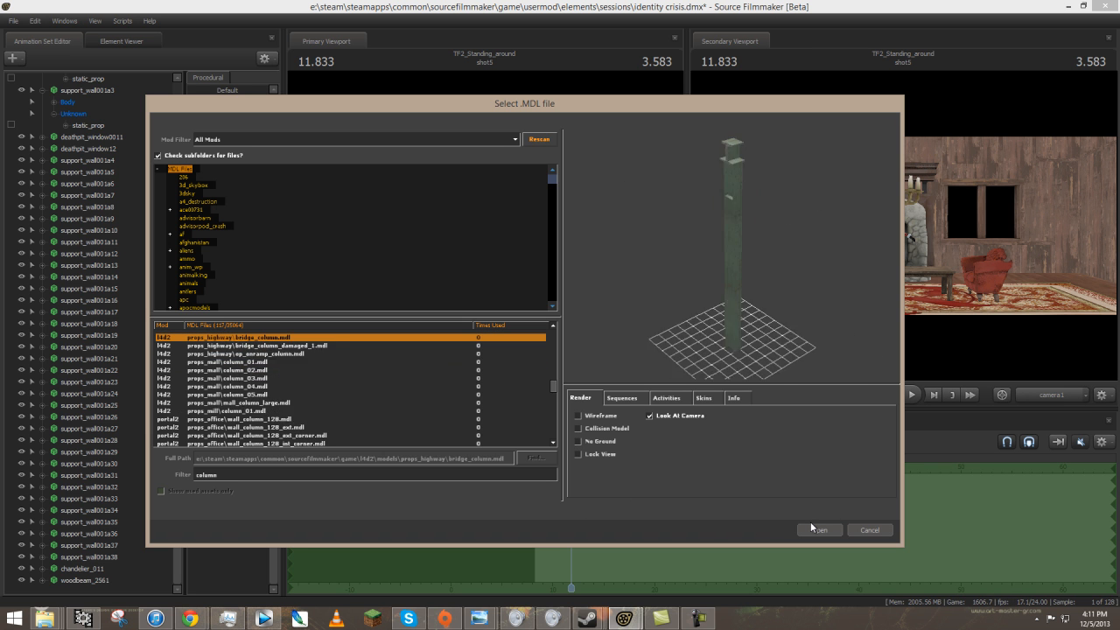
Preview the column models in reverse order through props_garden, props_fairgrounds and props_downtown, back to props_debris concrete_column001a_chunk09.
{"action": "key", "text": "Up"}
{"action": "key", "text": "Up"}
{"action": "key", "text": "Up"}
{"action": "key", "text": "Up"}
{"action": "key", "text": "Up"}
{"action": "key", "text": "Up"}
{"action": "key", "text": "Up"}
{"action": "key", "text": "Up"}
{"action": "key", "text": "Up"}
{"action": "key", "text": "Up"}
{"action": "key", "text": "Up"}
{"action": "key", "text": "Up"}
{"action": "key", "text": "Up"}
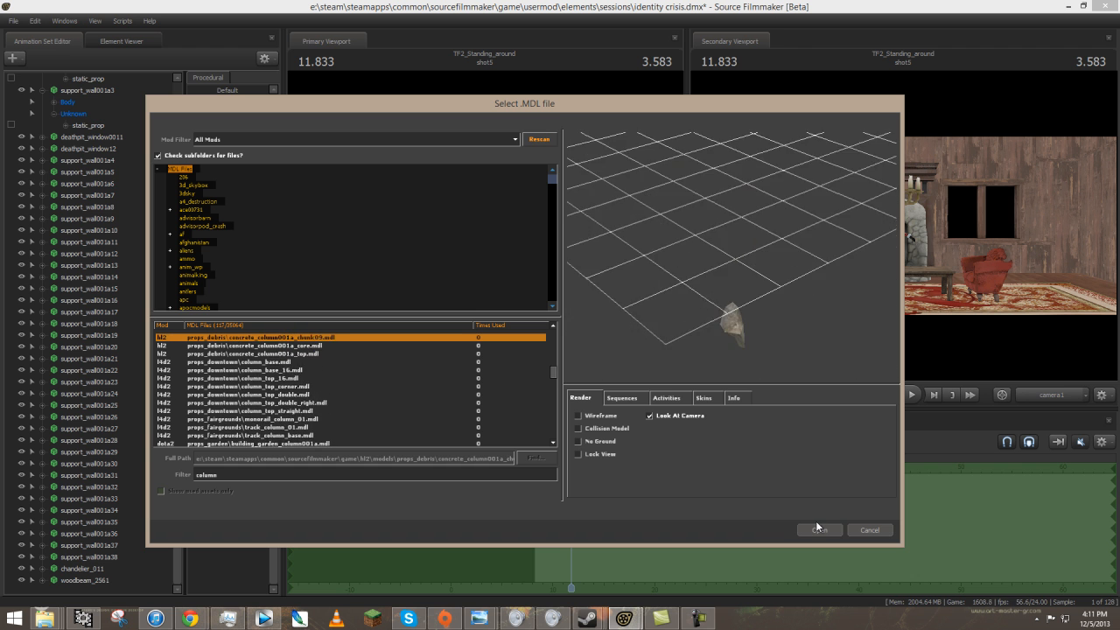
Preview the props_debris concrete_column001a pieces and twist_column_01 in reverse order, back to props_columns temple_eye_columns.
{"action": "key", "text": "Up"}
{"action": "key", "text": "Up"}
{"action": "key", "text": "Up"}
{"action": "key", "text": "Up"}
{"action": "key", "text": "Up"}
{"action": "key", "text": "Up"}
{"action": "key", "text": "Up"}
{"action": "key", "text": "Up"}
{"action": "key", "text": "Up"}
{"action": "key", "text": "Up"}
{"action": "key", "text": "Up"}
{"action": "key", "text": "Up"}
{"action": "key", "text": "Up"}
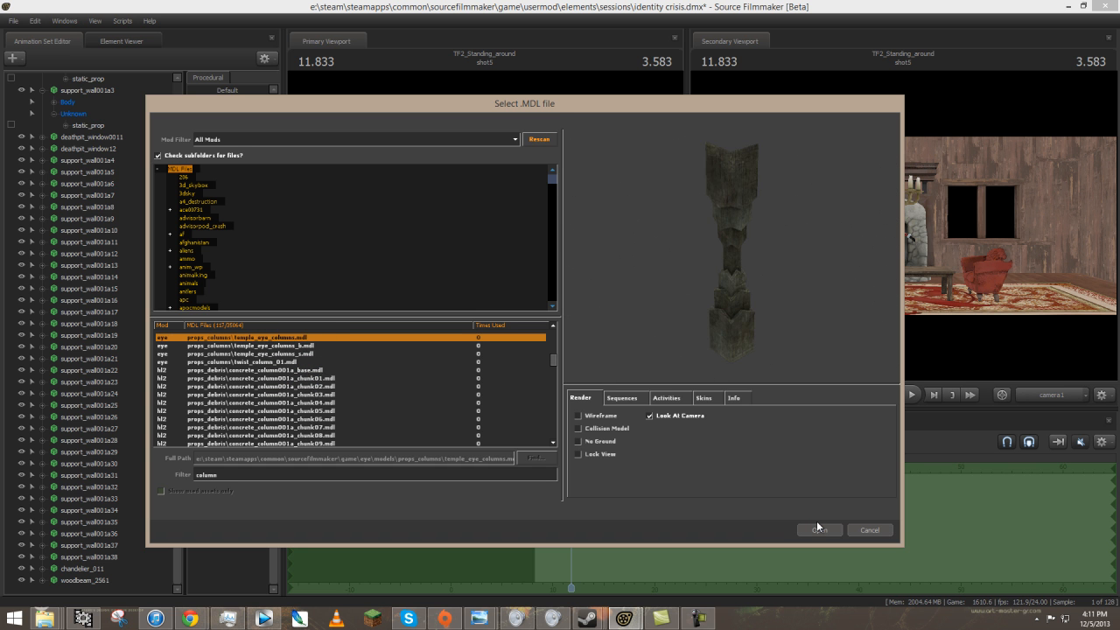
Examine the remaining props_columns, props_cemetery and de_dust rebar columns in reverse order, up to foliage column01_big.
{"action": "key", "text": "Up"}
{"action": "key", "text": "Up"}
{"action": "key", "text": "Up"}
{"action": "key", "text": "Up"}
{"action": "key", "text": "Up"}
{"action": "key", "text": "Up"}
{"action": "key", "text": "Up"}
{"action": "key", "text": "Up"}
{"action": "key", "text": "Up"}
{"action": "key", "text": "Up"}
{"action": "key", "text": "Up"}
{"action": "key", "text": "Up"}
{"action": "key", "text": "Up"}
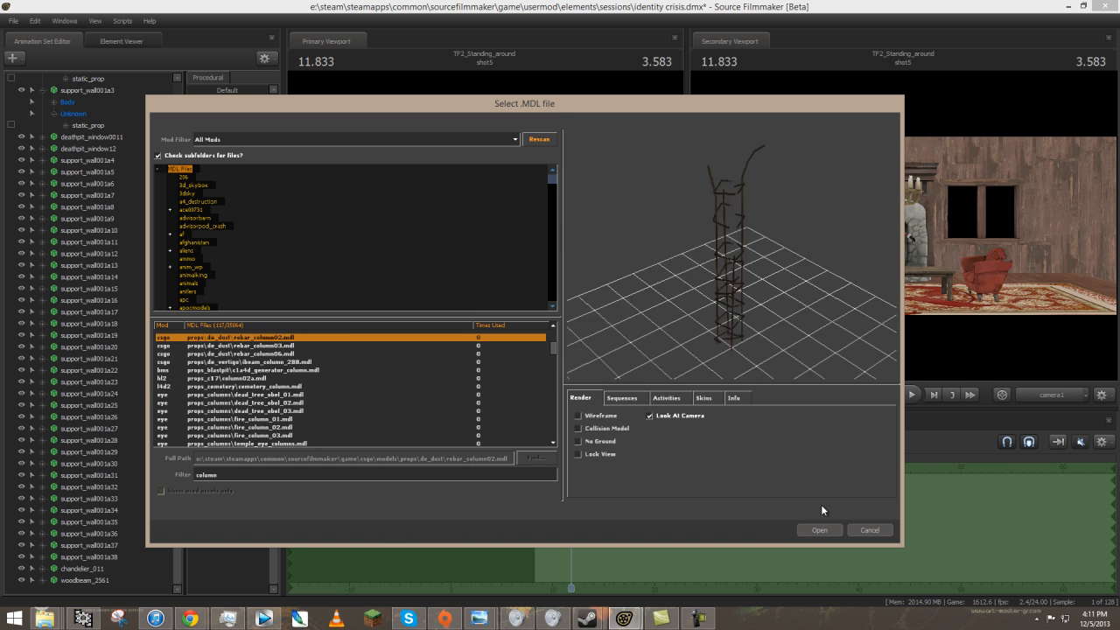
{"action": "key", "text": "Up"}
{"action": "key", "text": "Up"}
{"action": "key", "text": "Up"}
{"action": "key", "text": "Up"}
{"action": "key", "text": "Up"}
{"action": "key", "text": "Up"}
{"action": "key", "text": "Up"}
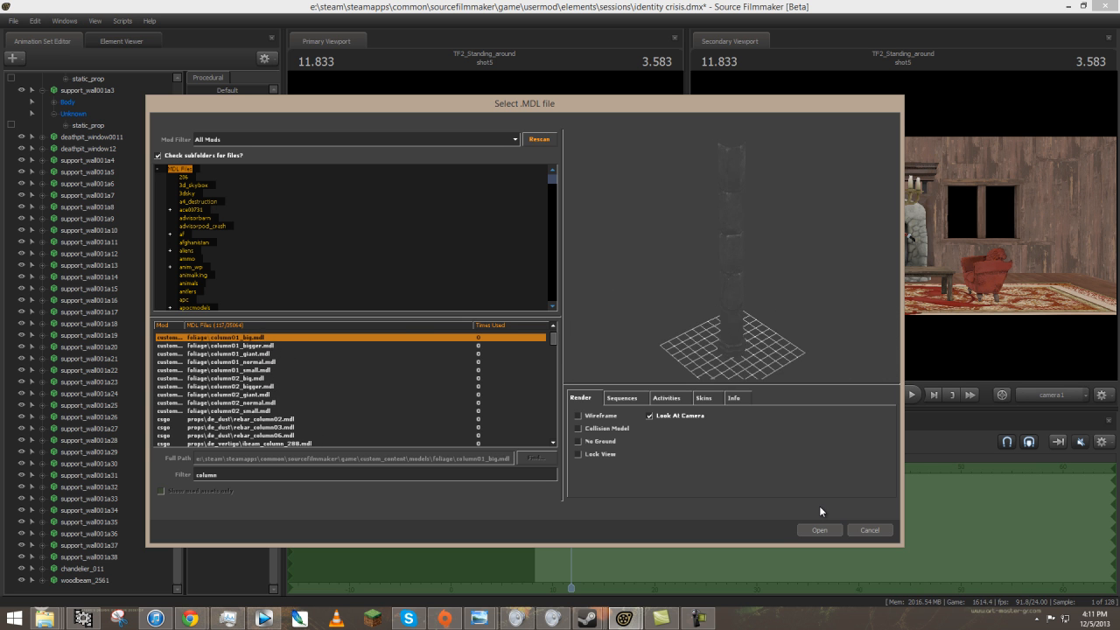
Recheck the larger props_office wall column models, as far as wall_column_512_ext.
{"action": "scroll", "coordinate": [280, 419], "scroll_direction": "down", "scroll_amount": 10}
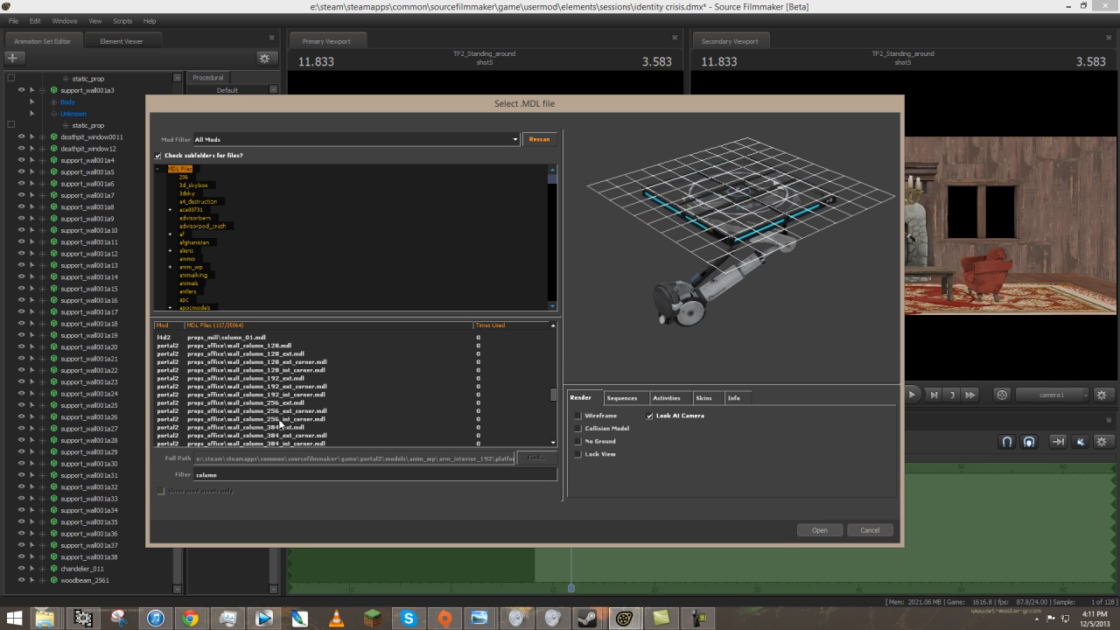
{"action": "left_click", "coordinate": [260, 423]}
{"action": "key", "text": "Down"}
{"action": "key", "text": "Down"}
{"action": "key", "text": "Down"}
{"action": "key", "text": "Down"}
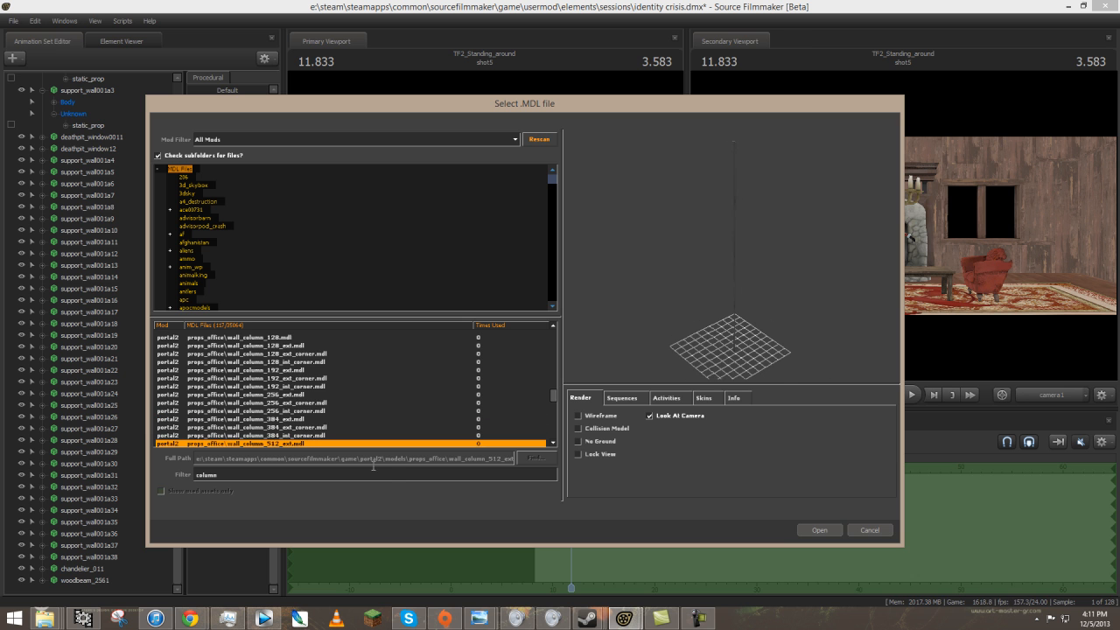
Filter the model list by "log".
{"action": "double_click", "coordinate": [386, 472]}
{"action": "type", "text": "t"}
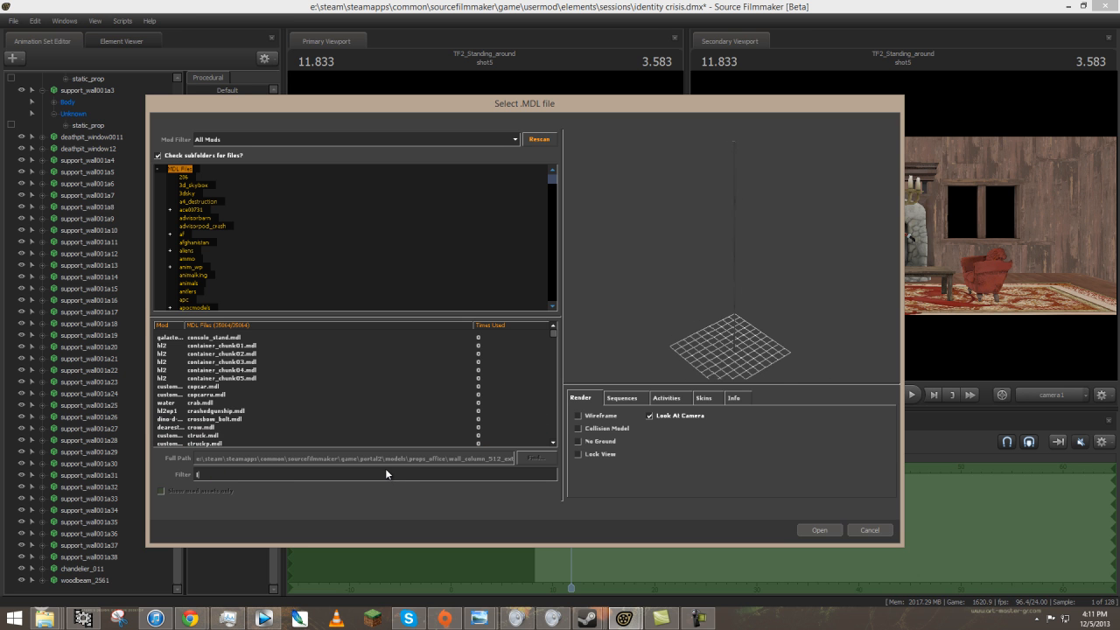
{"action": "type", "text": "og"}
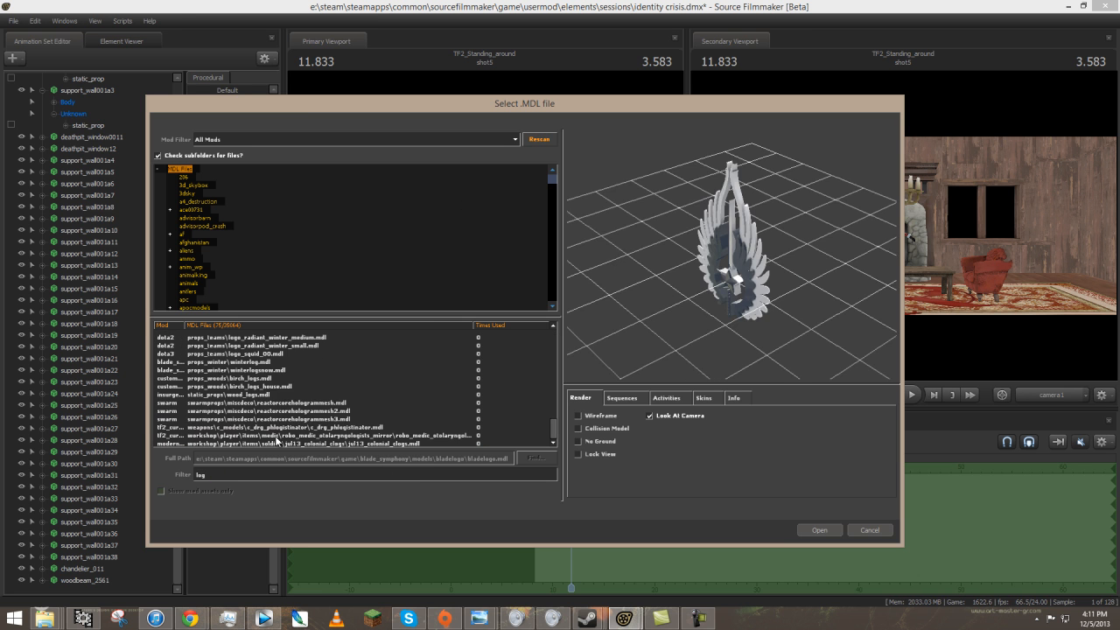
Preview the log models near the end of the results, from static_props wood_logs down to jul13_colonial_clogs.
{"action": "left_click", "coordinate": [275, 394]}
{"action": "key", "text": "Up"}
{"action": "key", "text": "Down"}
{"action": "key", "text": "Down"}
{"action": "key", "text": "Down"}
{"action": "key", "text": "Down"}
{"action": "key", "text": "Down"}
{"action": "key", "text": "Down"}
{"action": "key", "text": "Down"}
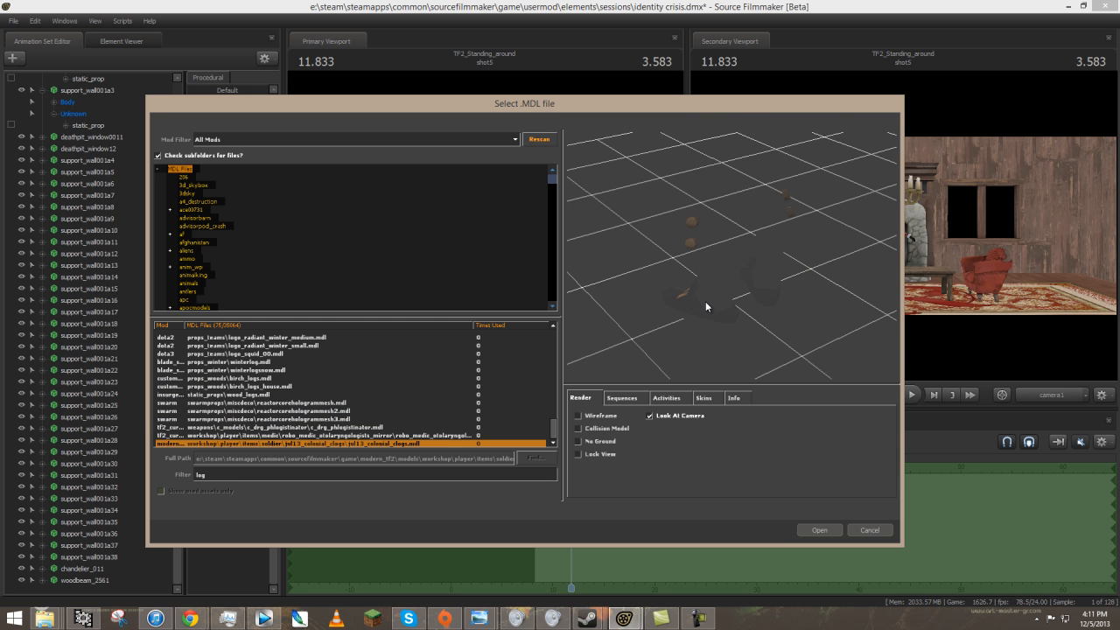
Preview the first log results around bladelogo and the lighthouse logbooks, continuing down to the logo box model.
{"action": "scroll", "coordinate": [350, 367], "scroll_direction": "up", "scroll_amount": 15}
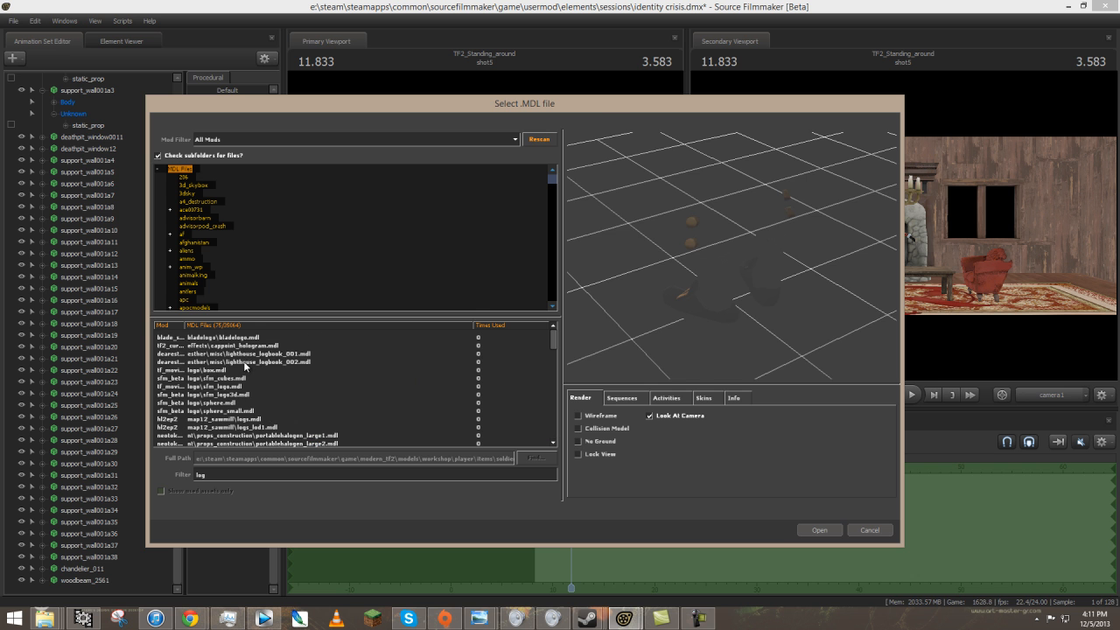
{"action": "left_click", "coordinate": [244, 356]}
{"action": "key", "text": "Up"}
{"action": "key", "text": "Up"}
{"action": "key", "text": "Down"}
{"action": "key", "text": "Down"}
{"action": "key", "text": "Up"}
{"action": "key", "text": "Up"}
{"action": "left_click_drag", "start_coordinate": [807, 246], "coordinate": [732, 255]}
{"action": "right_click_drag", "start_coordinate": [732, 255], "coordinate": [732, 249]}
{"action": "left_click_drag", "start_coordinate": [733, 257], "coordinate": [732, 255]}
{"action": "key", "text": "Down"}
{"action": "key", "text": "Down"}
{"action": "key", "text": "Down"}
{"action": "key", "text": "Down"}
{"action": "key", "text": "Down"}
{"action": "key", "text": "Down"}
{"action": "key", "text": "Down"}
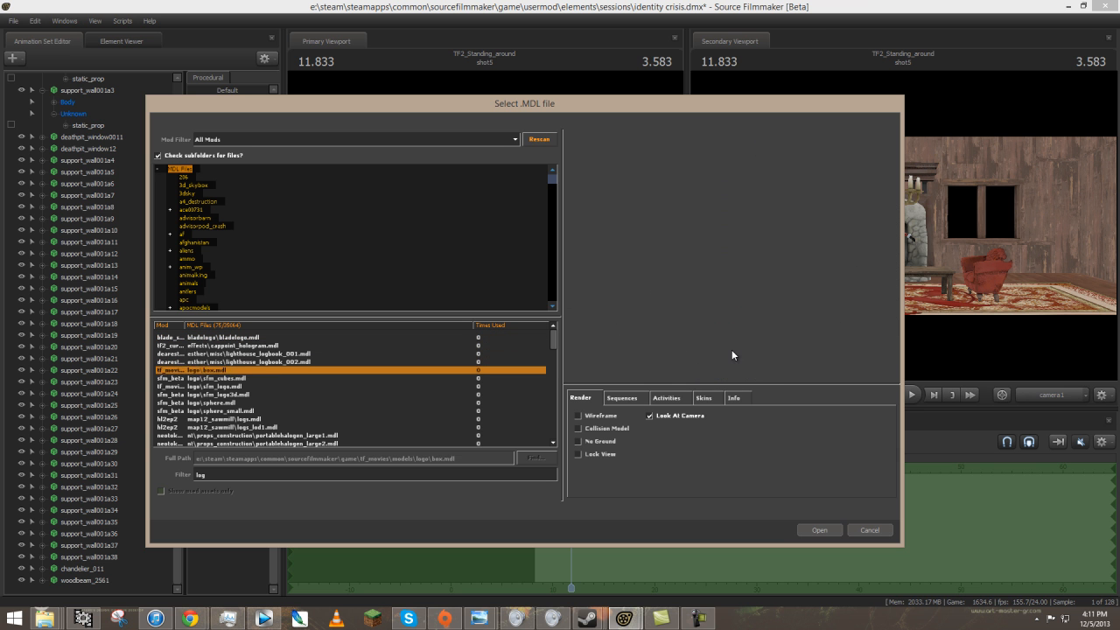
Preview the logo and map12_sawmill log models, continuing down to portablehalogen_large2.
{"action": "key", "text": "Down"}
{"action": "key", "text": "Down"}
{"action": "key", "text": "Down"}
{"action": "key", "text": "Down"}
{"action": "key", "text": "Down"}
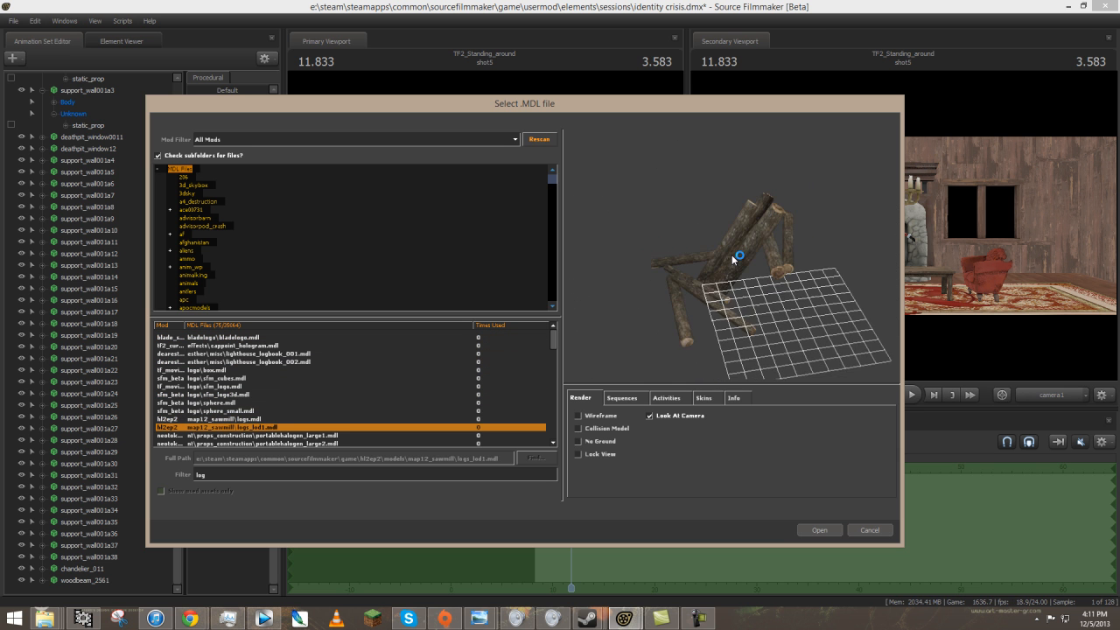
{"action": "key", "text": "Down"}
{"action": "key", "text": "Down"}
{"action": "key", "text": "Down"}
{"action": "key", "text": "Down"}
{"action": "key", "text": "Down"}
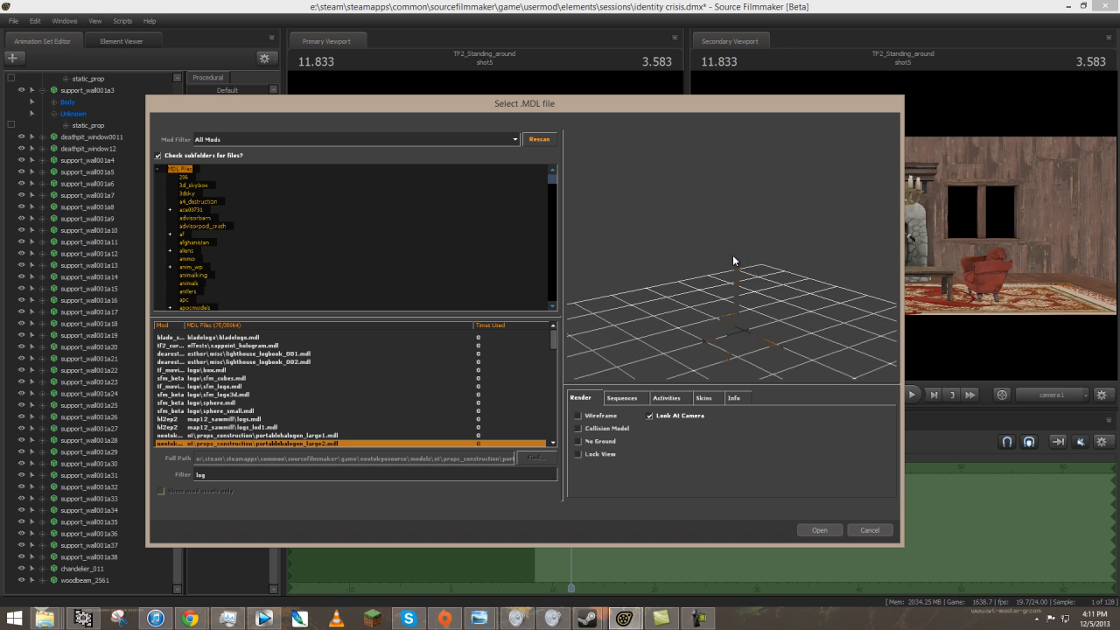
Preview the remaining portable halogen models, the cs_militia fence logs and the log piles, down to holographic_table_02.
{"action": "key", "text": "Down"}
{"action": "key", "text": "Down"}
{"action": "key", "text": "Down"}
{"action": "key", "text": "Down"}
{"action": "key", "text": "Down"}
{"action": "key", "text": "Down"}
{"action": "key", "text": "Down"}
{"action": "key", "text": "Down"}
{"action": "key", "text": "Down"}
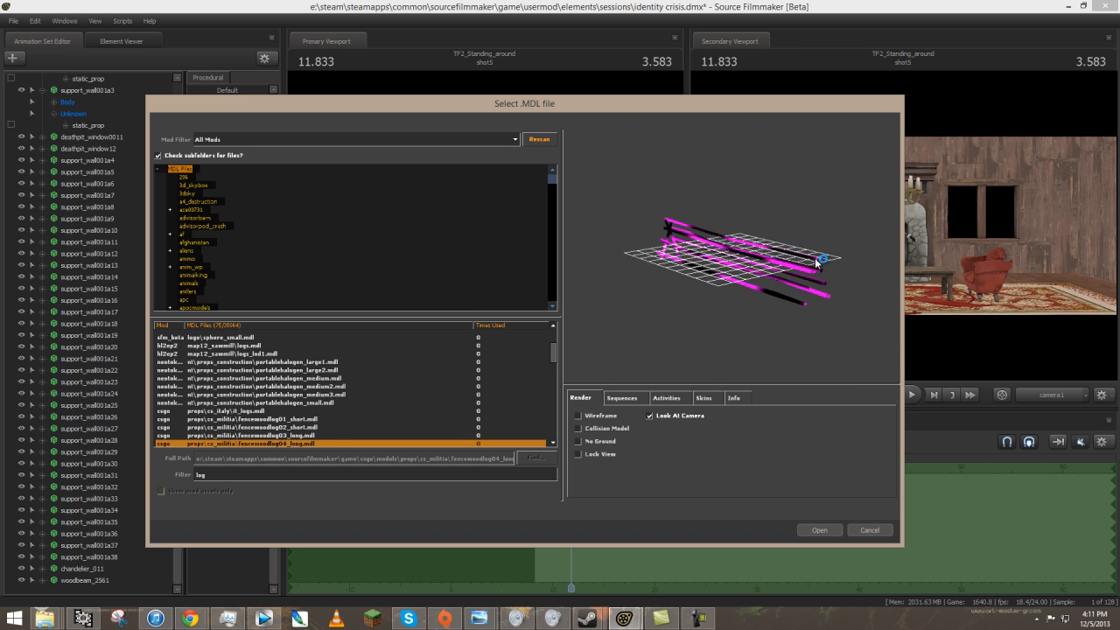
{"action": "key", "text": "Down"}
{"action": "key", "text": "Down"}
{"action": "key", "text": "Down"}
{"action": "key", "text": "Down"}
{"action": "key", "text": "Down"}
{"action": "key", "text": "Down"}
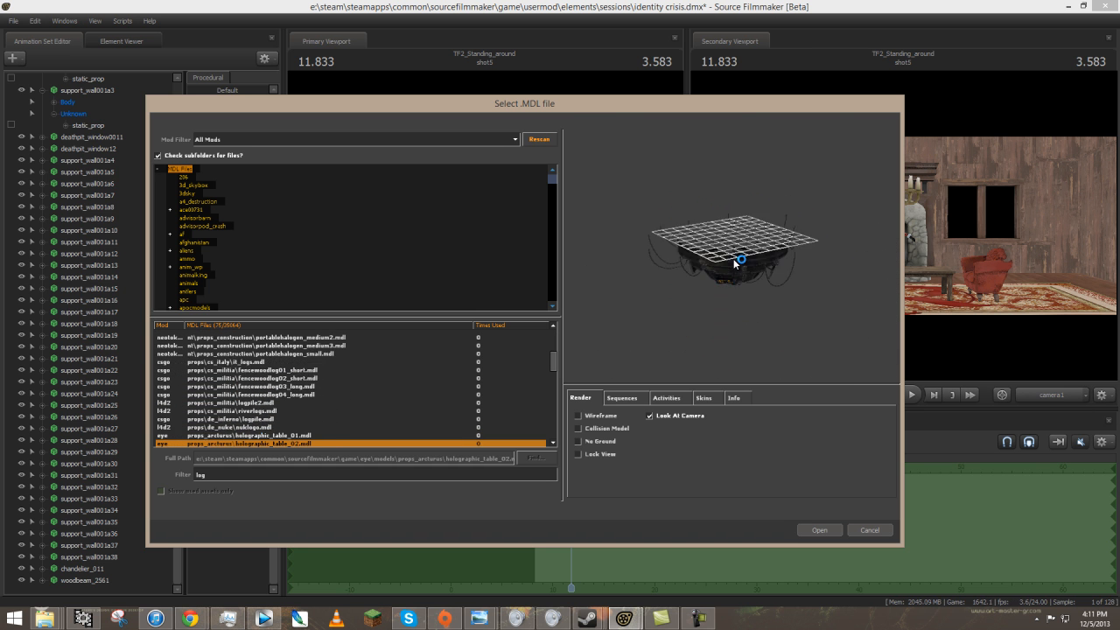
Compare the props_forest log models and add tree_pine_singlelog.mdl to the shot.
{"action": "key", "text": "Up"}
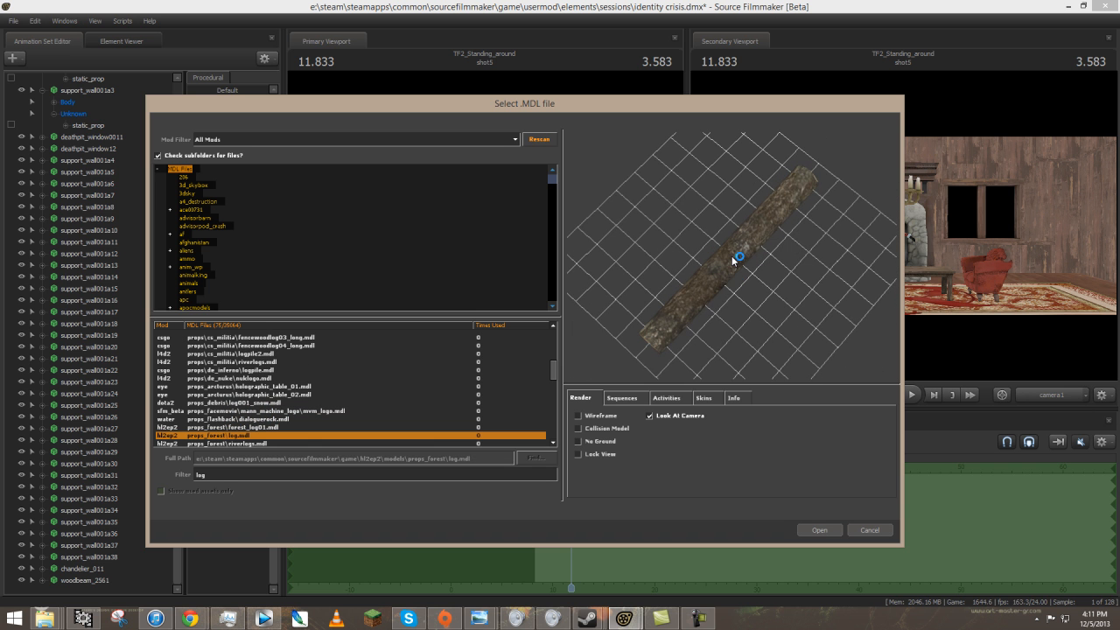
{"action": "key", "text": "Down"}
{"action": "key", "text": "Down"}
{"action": "key", "text": "Down"}
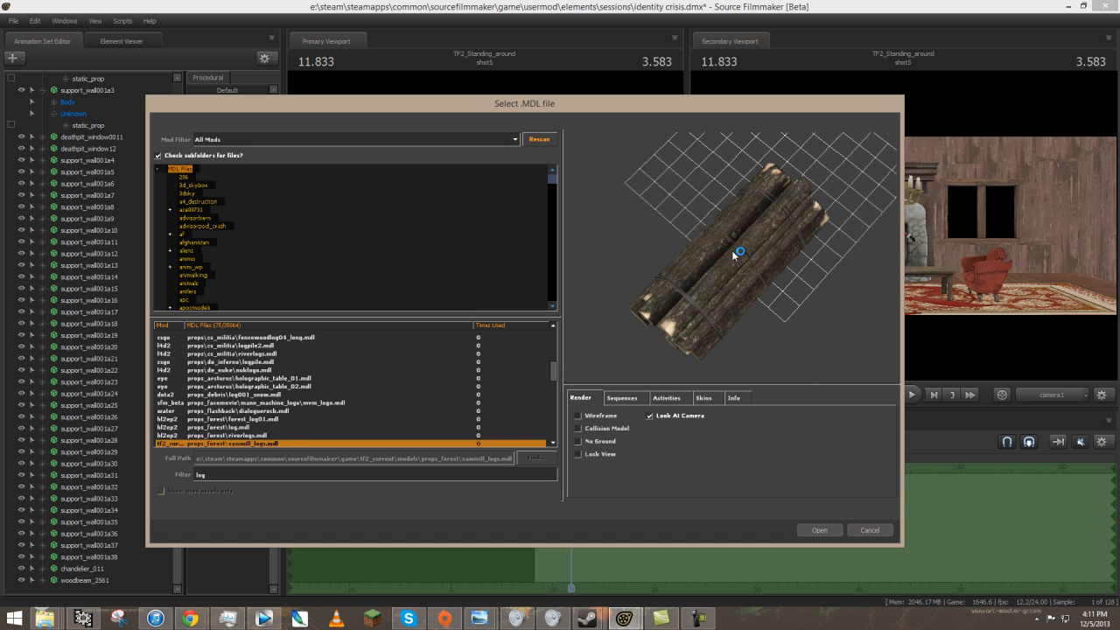
{"action": "left_click_drag", "start_coordinate": [734, 259], "coordinate": [757, 259]}
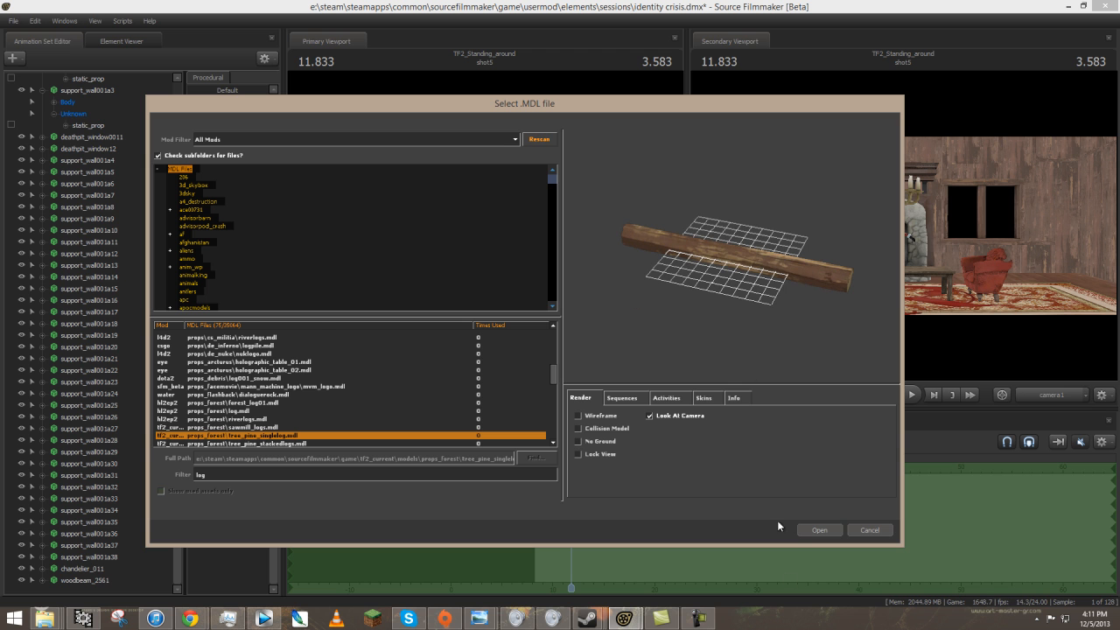
{"action": "scroll", "coordinate": [210, 440], "scroll_direction": "down", "scroll_amount": 2}
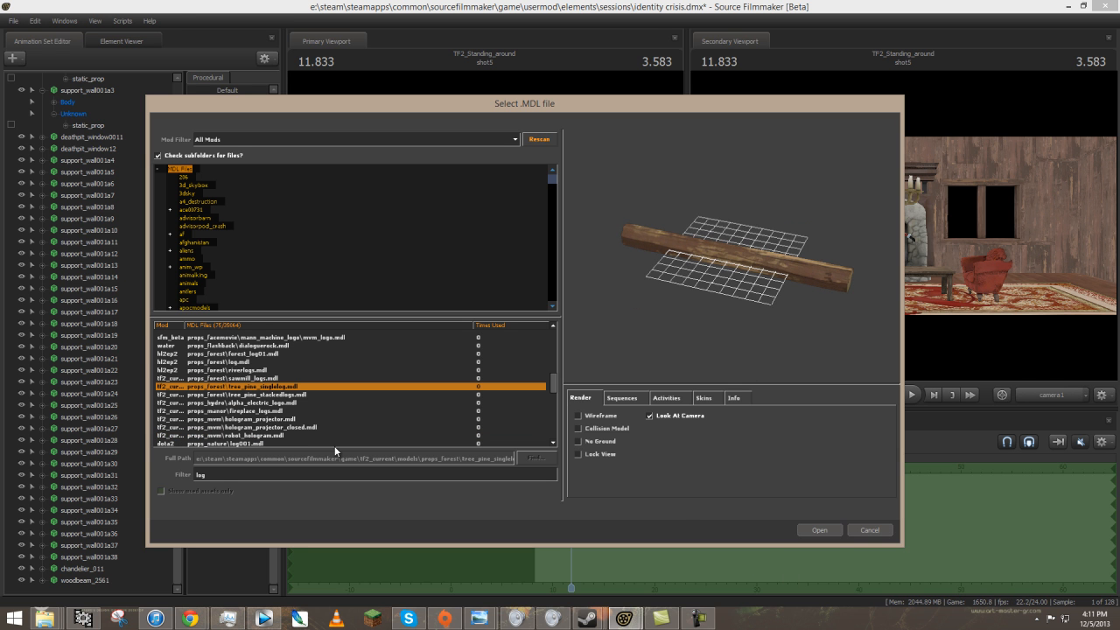
{"action": "left_click", "coordinate": [822, 529]}
Move the new pine log back to the rear wall and lay it horizontally across the window left of the fireplace.
{"action": "left_click", "coordinate": [97, 581]}
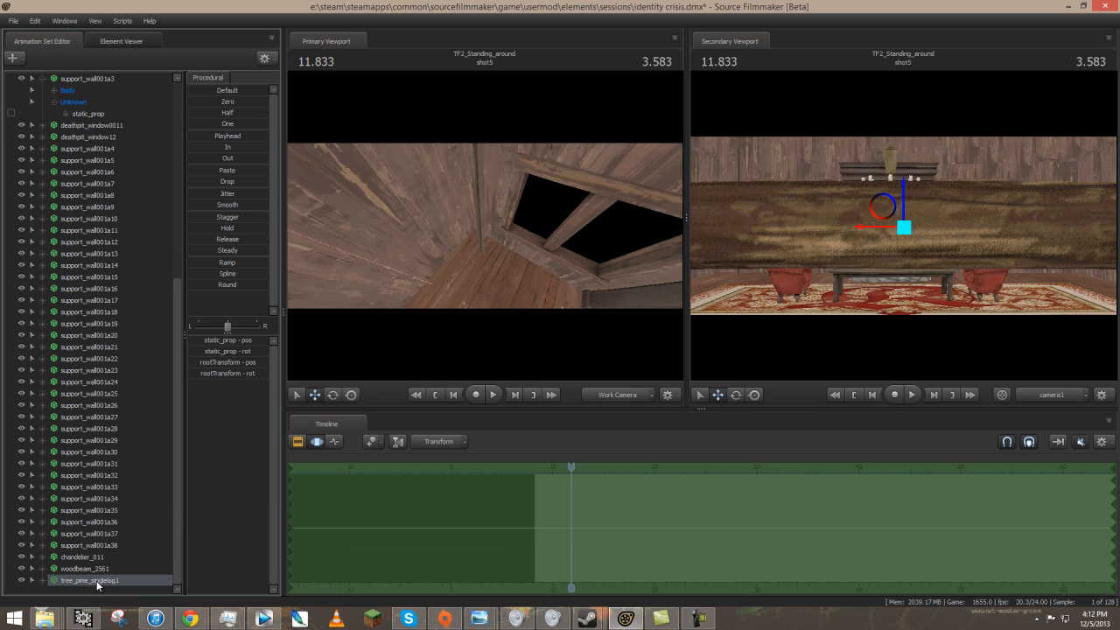
{"action": "left_click_drag", "start_coordinate": [903, 234], "coordinate": [694, 263]}
{"action": "left_click_drag", "start_coordinate": [456, 218], "coordinate": [519, 137]}
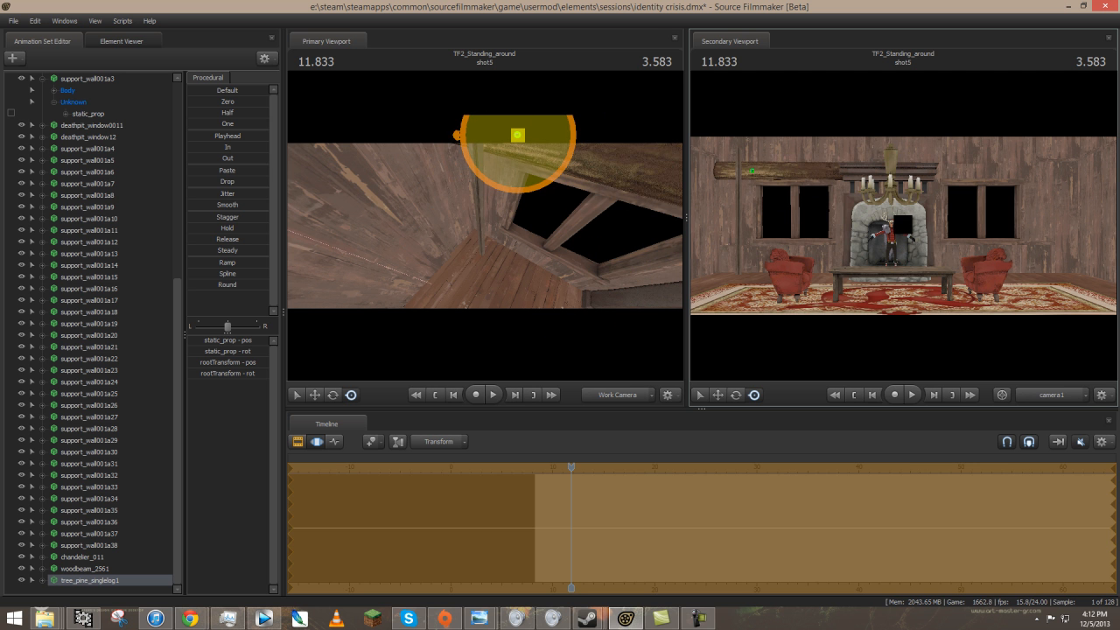
{"action": "key", "text": "e"}
{"action": "left_click", "coordinate": [734, 149]}
{"action": "left_click_drag", "start_coordinate": [753, 171], "coordinate": [794, 215]}
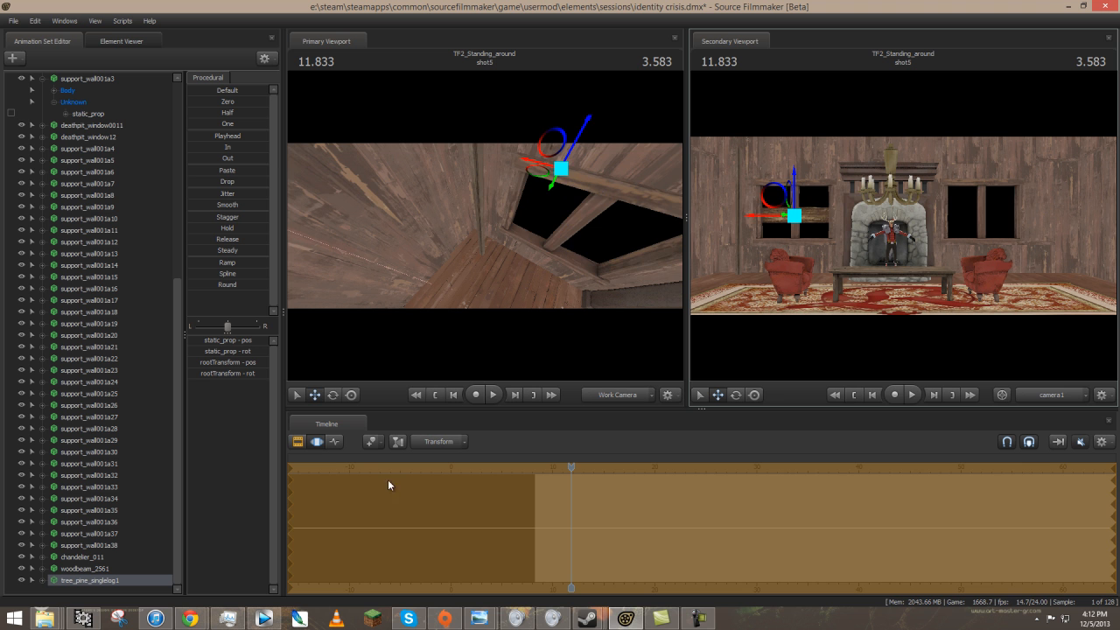
Duplicate the horizontal pine log and rotate the copy upright.
{"action": "right_click", "coordinate": [120, 587]}
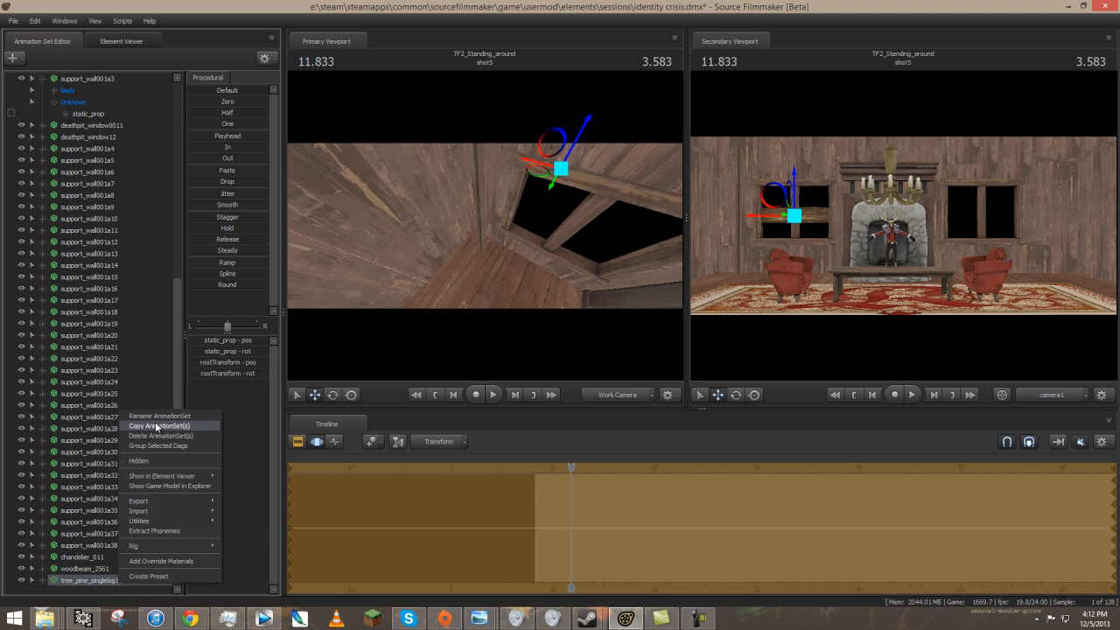
{"action": "left_click", "coordinate": [158, 424]}
{"action": "right_click", "coordinate": [127, 593]}
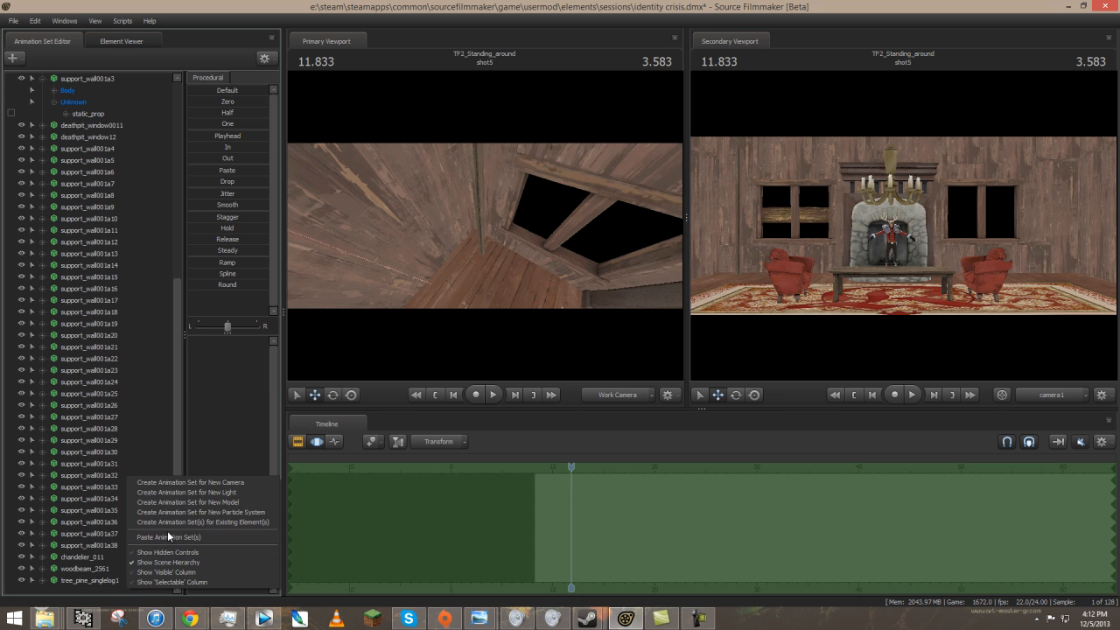
{"action": "left_click", "coordinate": [162, 537]}
{"action": "key", "text": "e"}
{"action": "left_click_drag", "start_coordinate": [834, 224], "coordinate": [787, 246]}
{"action": "key", "text": "r"}
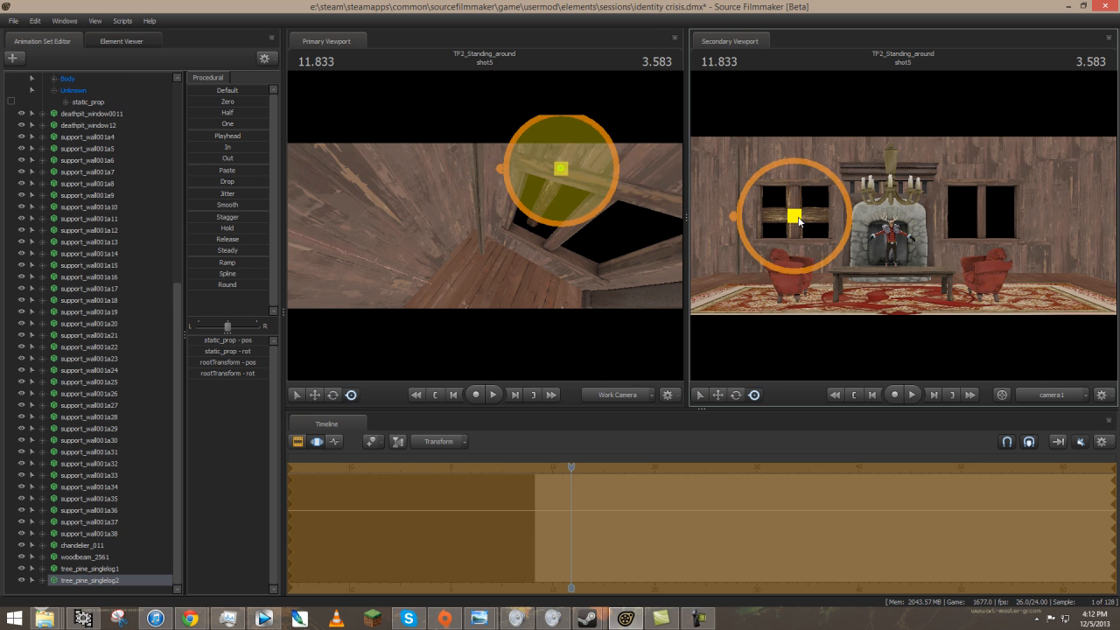
Move the upright log into the left rear corner of the room as a corner post.
{"action": "mouse_move", "coordinate": [902, 226]}
{"action": "left_mouse_down"}
{"action": "mouse_move", "coordinate": [902, 208]}
{"action": "mouse_move", "coordinate": [902, 226]}
{"action": "left_mouse_up"}
{"action": "left_click_drag", "start_coordinate": [792, 214], "coordinate": [717, 210]}
{"action": "key", "text": "w"}
{"action": "mouse_move", "coordinate": [564, 265]}
{"action": "left_mouse_down"}
{"action": "mouse_move", "coordinate": [579, 284]}
{"action": "mouse_move", "coordinate": [565, 265]}
{"action": "left_mouse_up"}
{"action": "right_click", "coordinate": [385, 210]}
{"action": "left_click", "coordinate": [391, 195]}
{"action": "left_click_drag", "start_coordinate": [391, 195], "coordinate": [410, 164]}
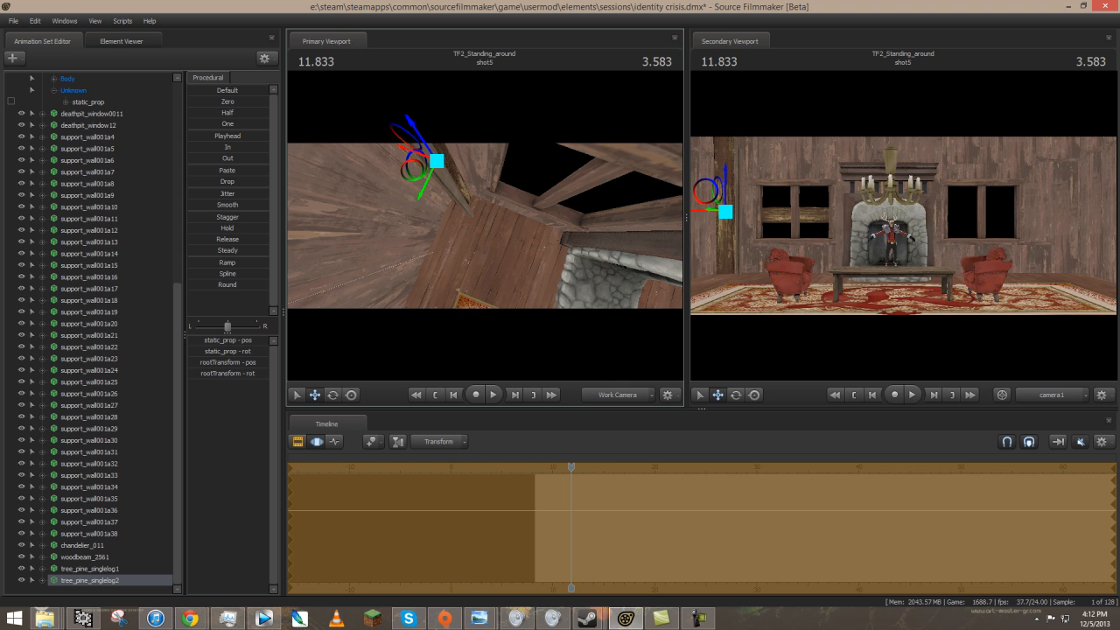
Delete the woodbeam_2561 model from the shot.
{"action": "right_click", "coordinate": [83, 557]}
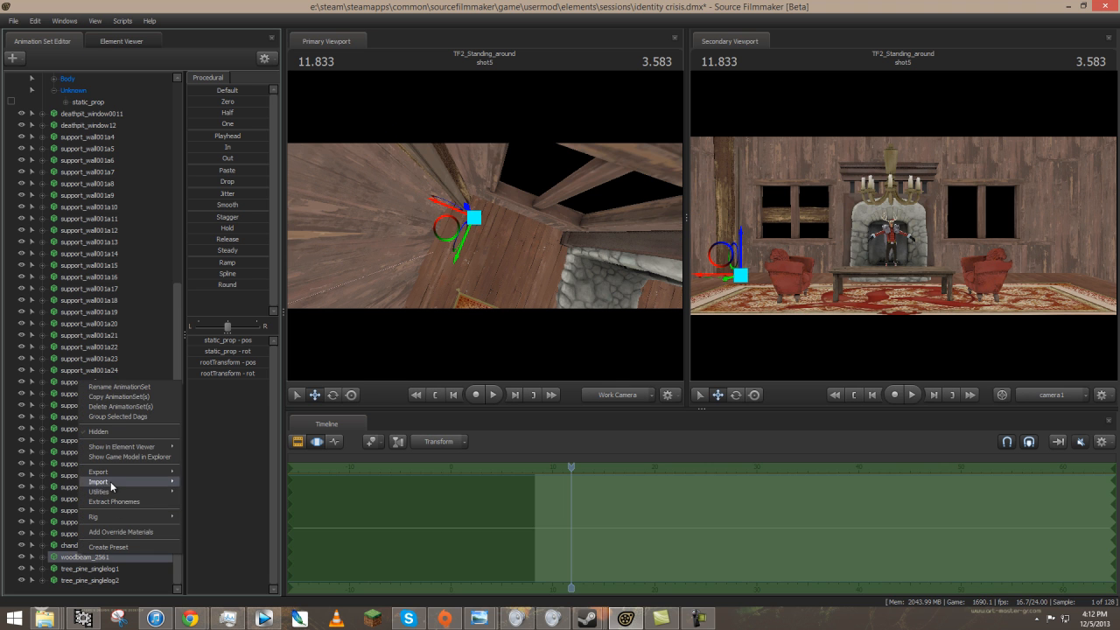
{"action": "left_click", "coordinate": [114, 410]}
Duplicate the upright corner log and place the copy against the rear wall at the left side of the fireplace.
{"action": "left_click", "coordinate": [112, 580]}
{"action": "right_click", "coordinate": [112, 580]}
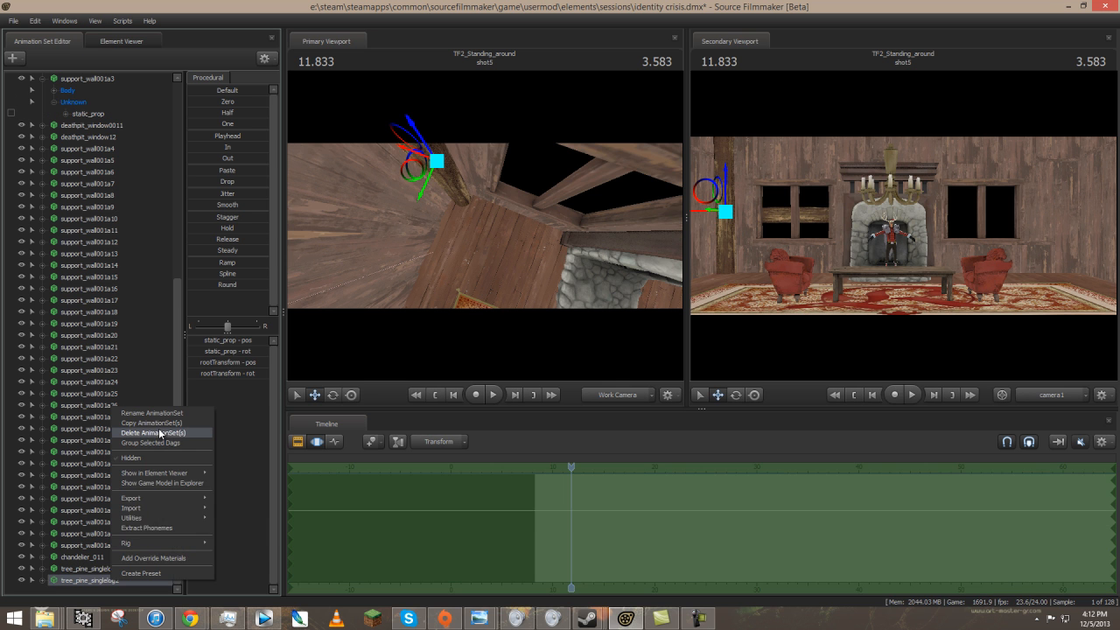
{"action": "left_click", "coordinate": [161, 426]}
{"action": "right_click", "coordinate": [114, 592]}
{"action": "left_click", "coordinate": [158, 537]}
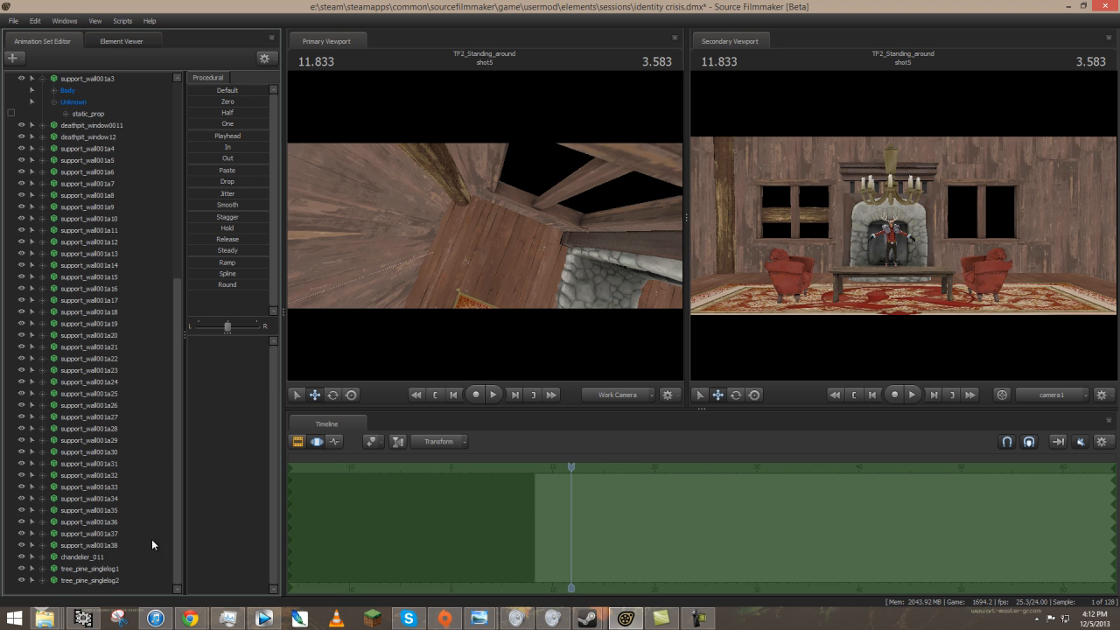
{"action": "left_click", "coordinate": [109, 591]}
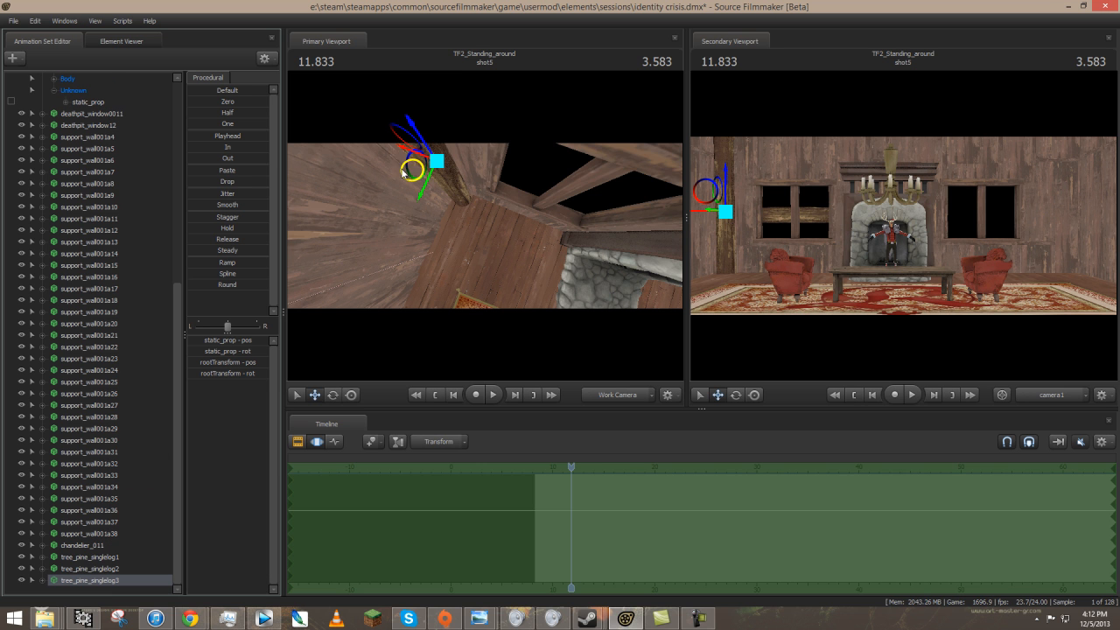
{"action": "left_click_drag", "start_coordinate": [402, 174], "coordinate": [601, 242]}
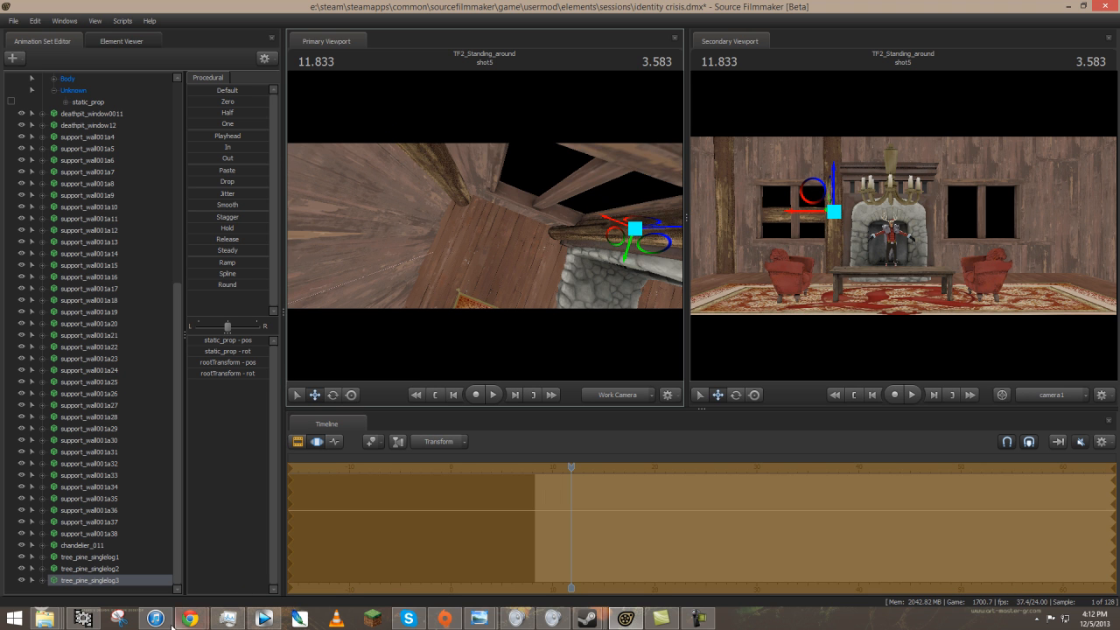
Copy the upright log beside the fireplace and paste two duplicates of it.
{"action": "right_click", "coordinate": [98, 589]}
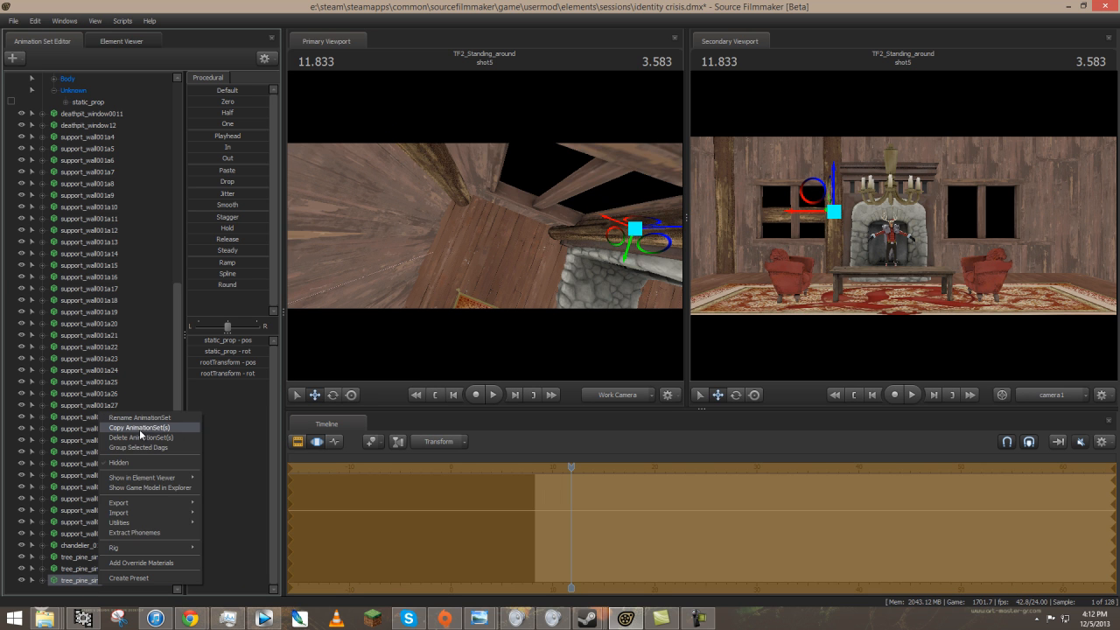
{"action": "left_click", "coordinate": [143, 431]}
{"action": "right_click", "coordinate": [120, 591]}
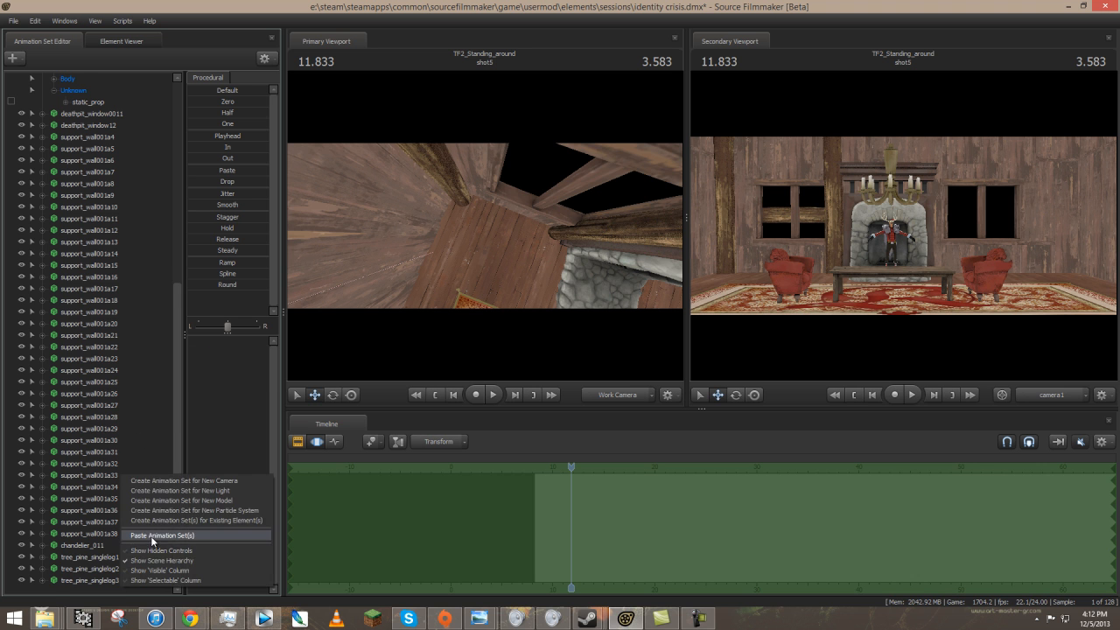
{"action": "left_click", "coordinate": [145, 536]}
{"action": "right_click", "coordinate": [124, 582]}
{"action": "left_click", "coordinate": [155, 532]}
Place one duplicate log at the right side of the fireplace and the other farther right along the rear wall.
{"action": "left_click_drag", "start_coordinate": [808, 195], "coordinate": [919, 198]}
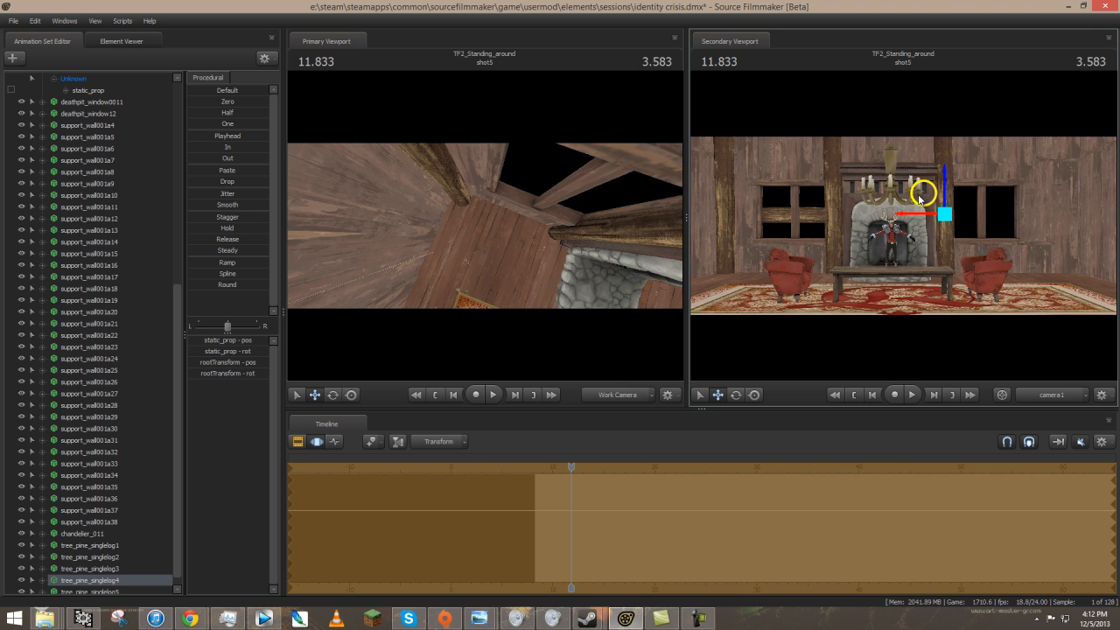
{"action": "left_click", "coordinate": [98, 593]}
{"action": "left_click_drag", "start_coordinate": [810, 181], "coordinate": [964, 231]}
{"action": "key", "text": "e"}
{"action": "left_click", "coordinate": [119, 569]}
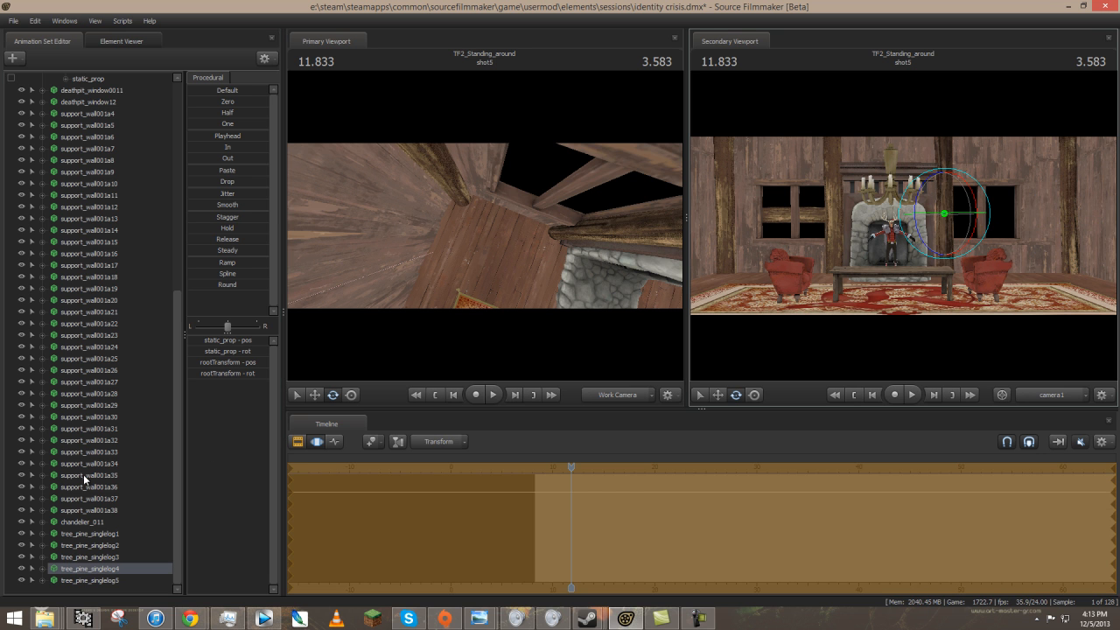
Raise the horizontal pine log tree_pine_singlelog1 to the top of the rear wall, above the left window.
{"action": "left_click", "coordinate": [77, 558]}
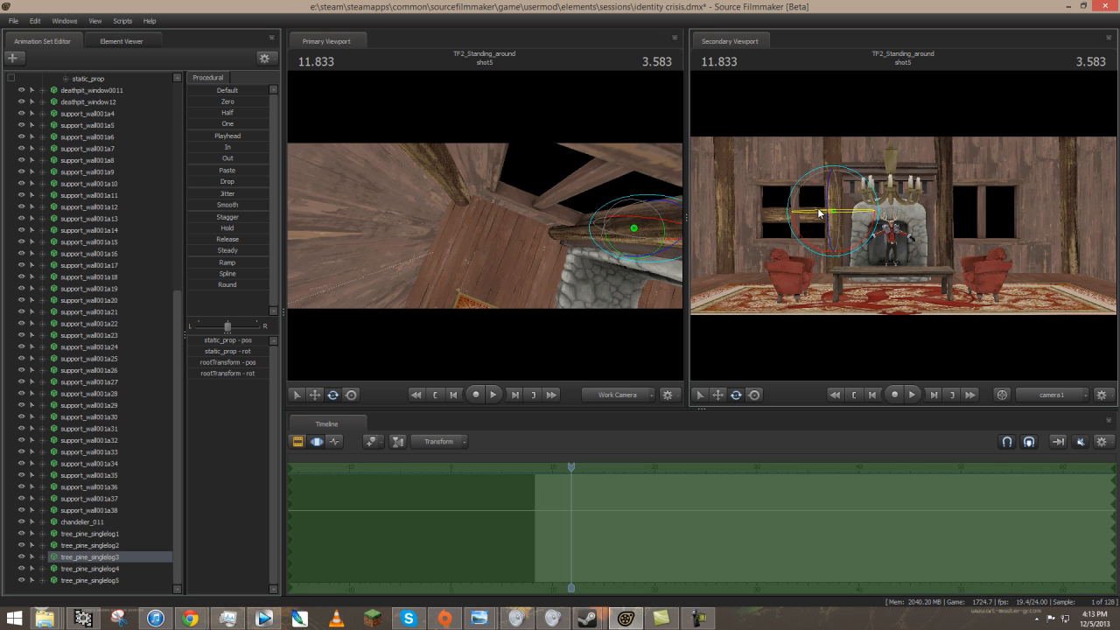
{"action": "left_click", "coordinate": [89, 533]}
{"action": "key", "text": "r"}
{"action": "left_click_drag", "start_coordinate": [799, 213], "coordinate": [904, 226]}
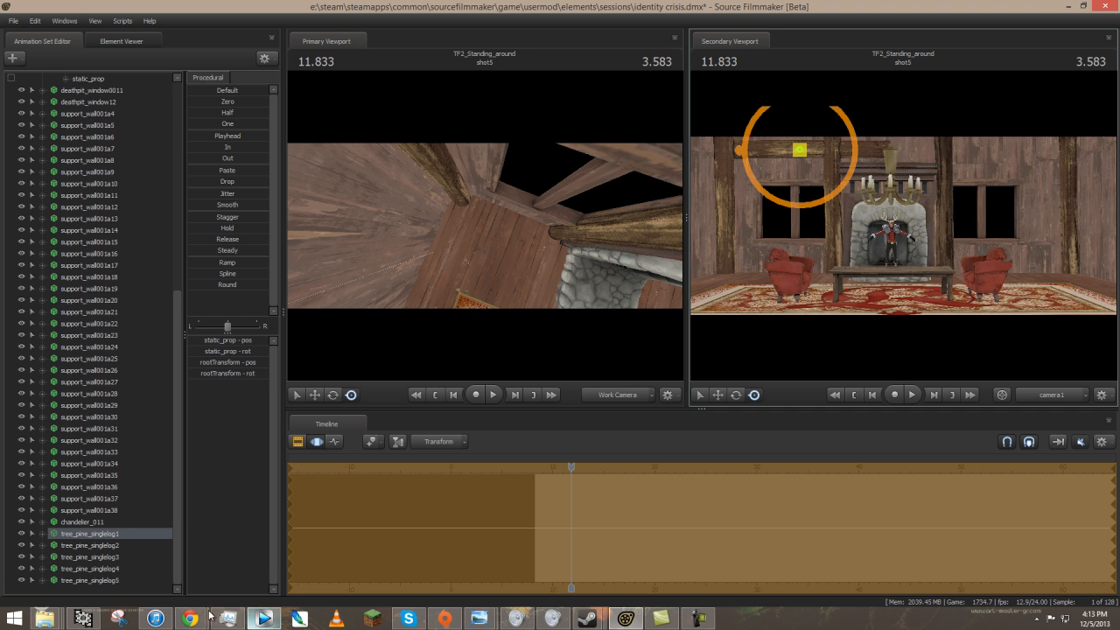
Copy the horizontal top log and shift the original left, into the corner of the rear wall.
{"action": "right_click", "coordinate": [116, 536]}
{"action": "left_click", "coordinate": [153, 371]}
{"action": "key", "text": "w"}
{"action": "left_click_drag", "start_coordinate": [769, 155], "coordinate": [716, 154]}
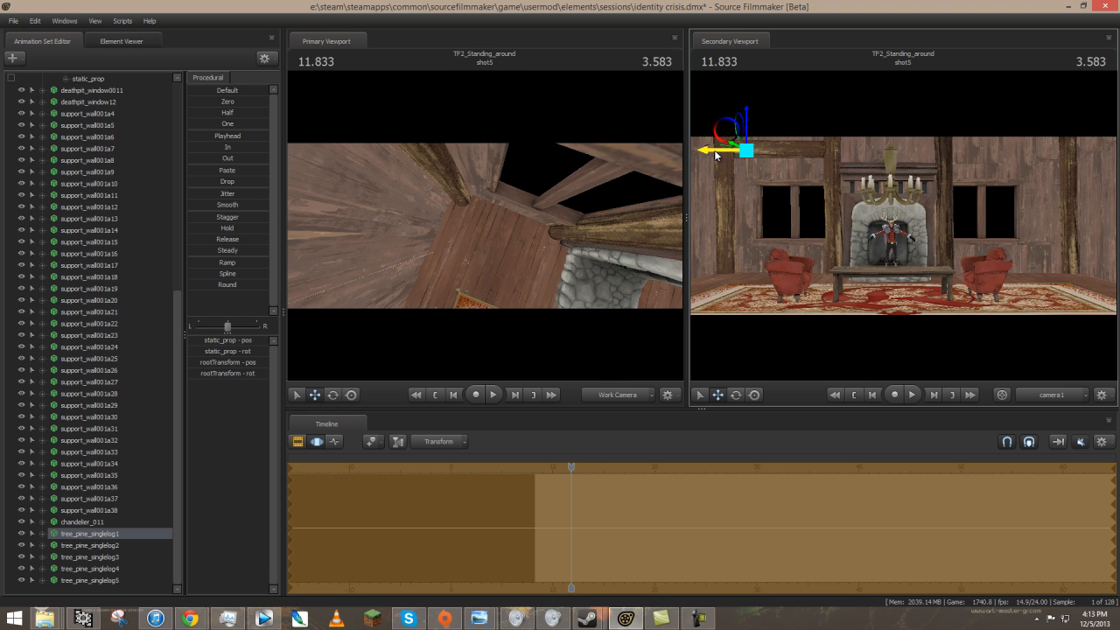
Paste two duplicates of the horizontal log, placing one above the fireplace and the other above the right window.
{"action": "right_click", "coordinate": [59, 585]}
{"action": "left_click", "coordinate": [135, 536]}
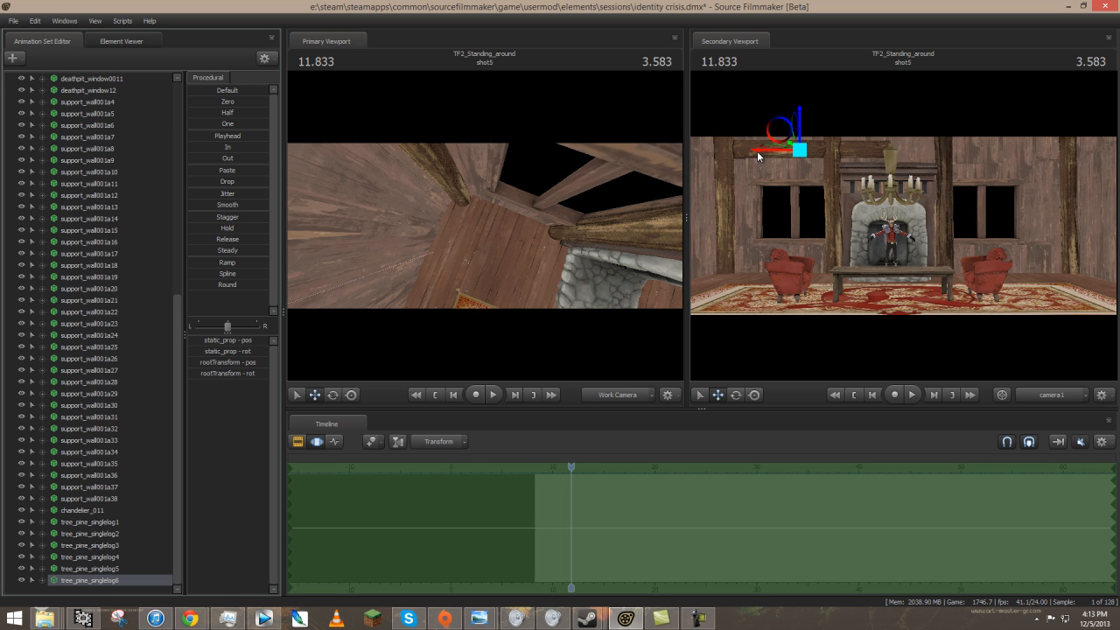
{"action": "left_click_drag", "start_coordinate": [757, 155], "coordinate": [883, 170]}
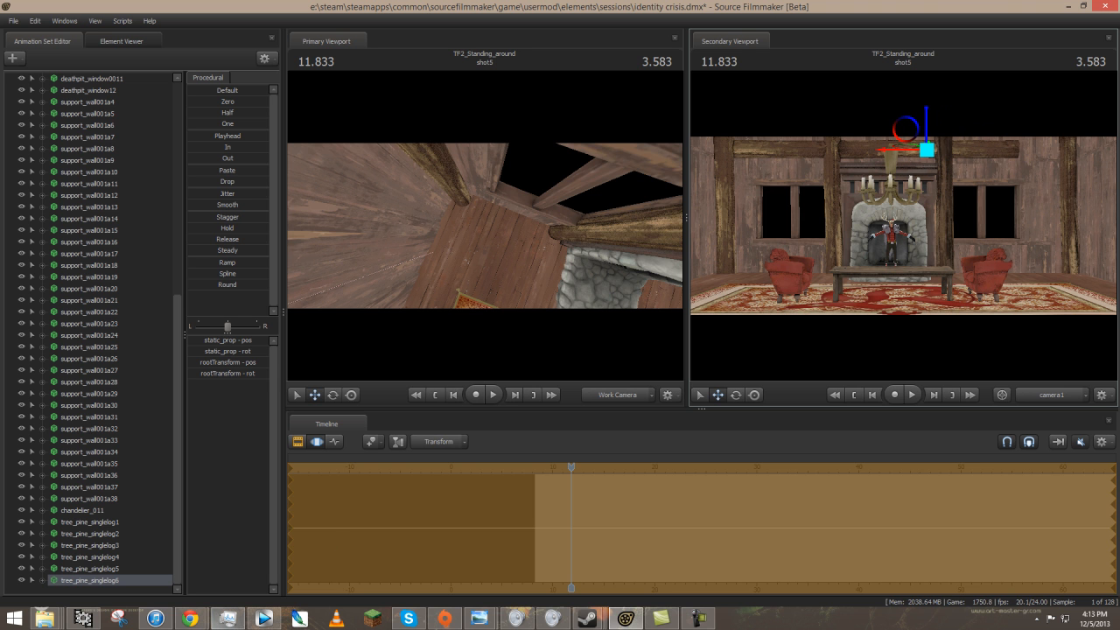
{"action": "right_click", "coordinate": [141, 588]}
{"action": "left_click", "coordinate": [153, 553]}
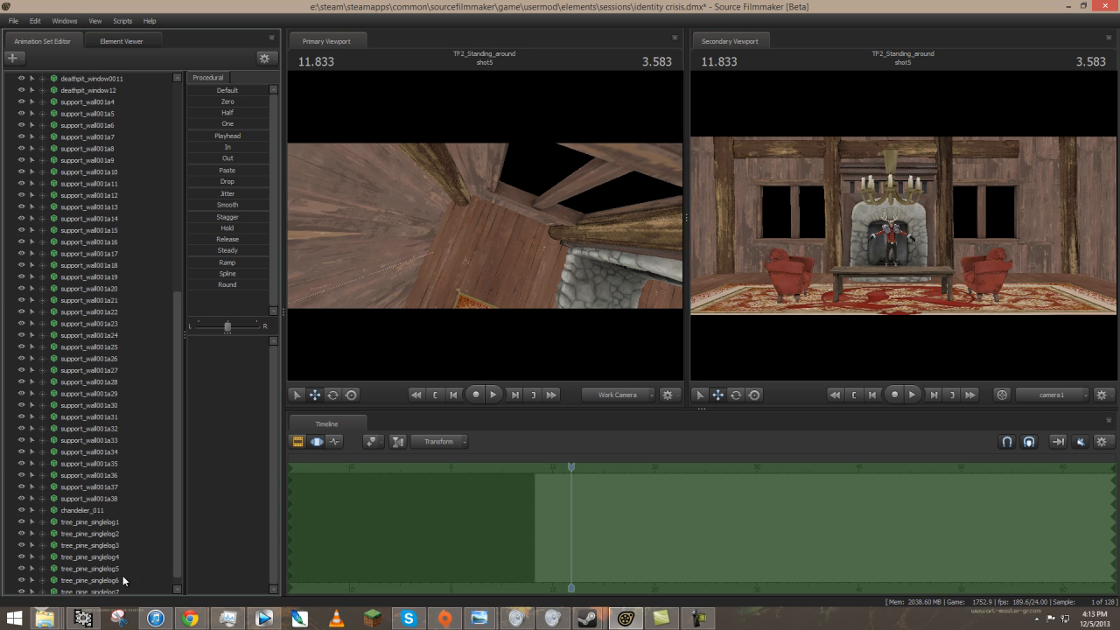
{"action": "left_click_drag", "start_coordinate": [758, 153], "coordinate": [997, 153]}
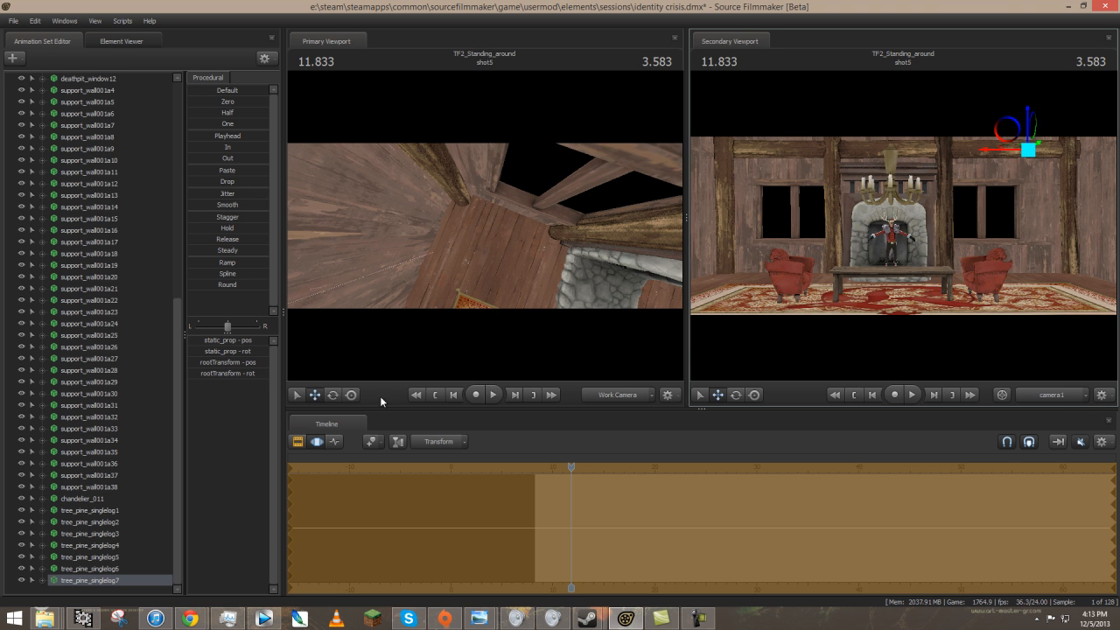
Copy the three horizontal logs tree_pine_singlelog1, 6 and 7 together and paste the duplicates into the shot.
{"action": "left_click", "coordinate": [87, 560], "text": "shift"}
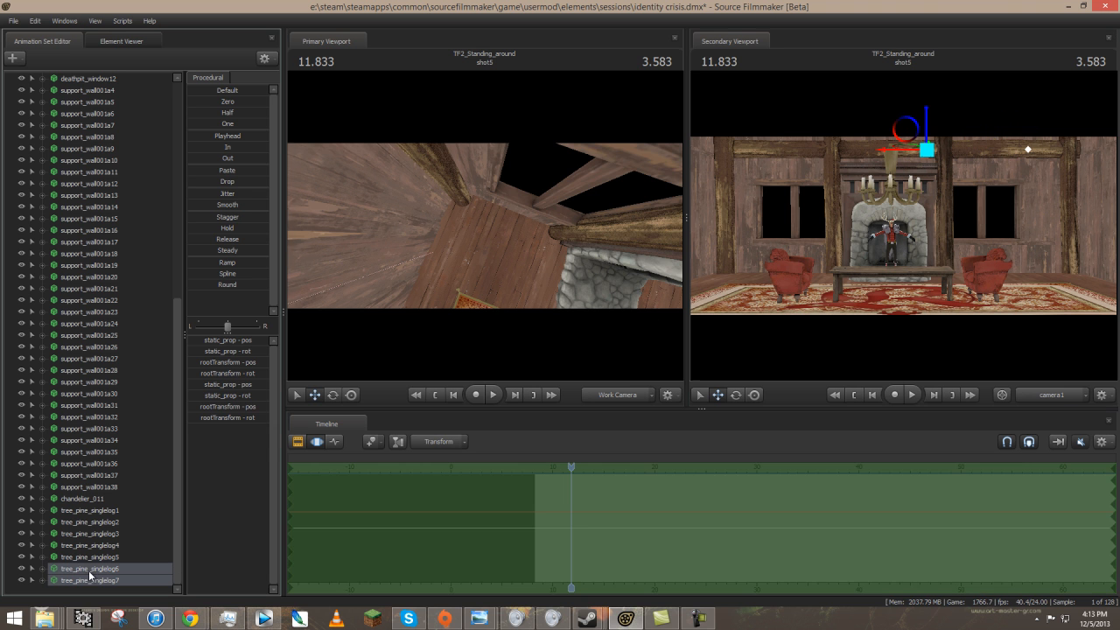
{"action": "right_click", "coordinate": [87, 560]}
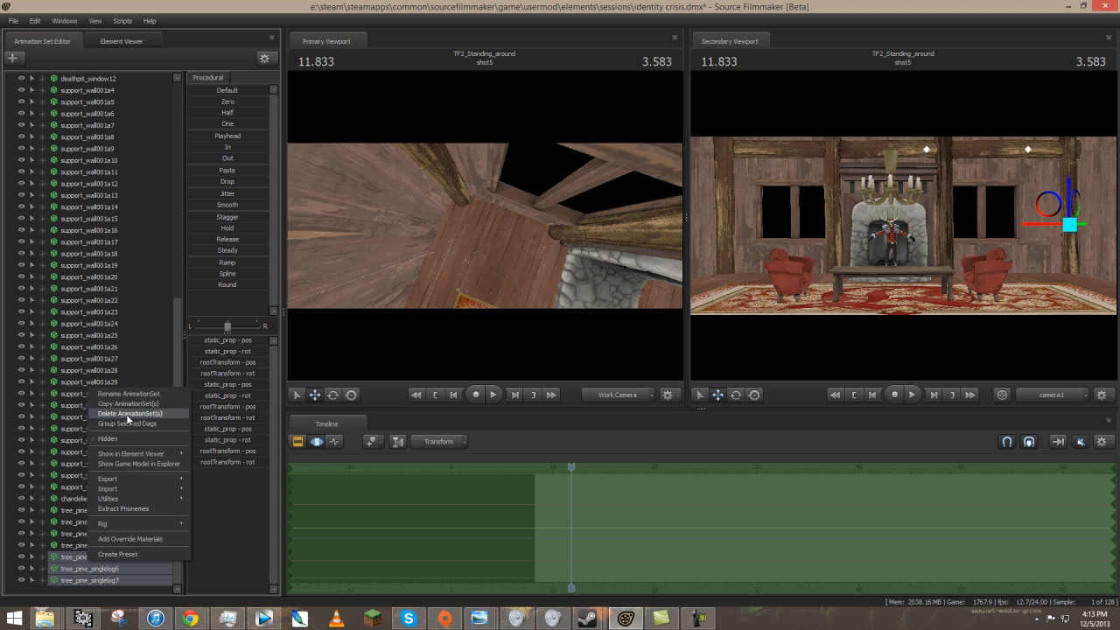
{"action": "left_click", "coordinate": [125, 404]}
{"action": "left_click", "coordinate": [112, 558], "text": "ctrl"}
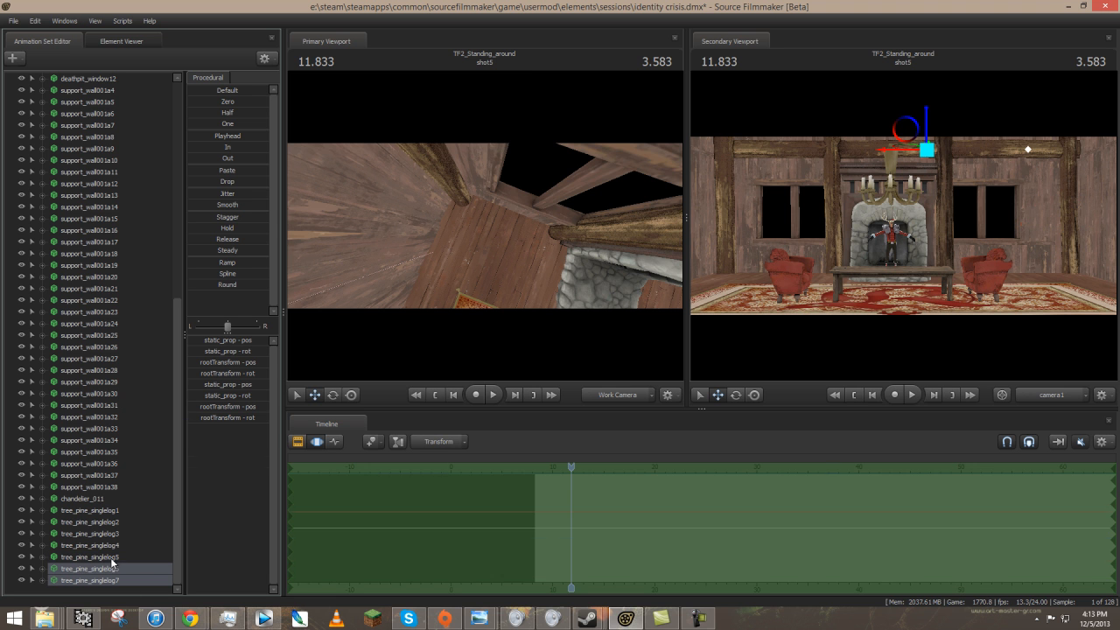
{"action": "left_click", "coordinate": [111, 510], "text": "ctrl"}
{"action": "right_click", "coordinate": [111, 510]}
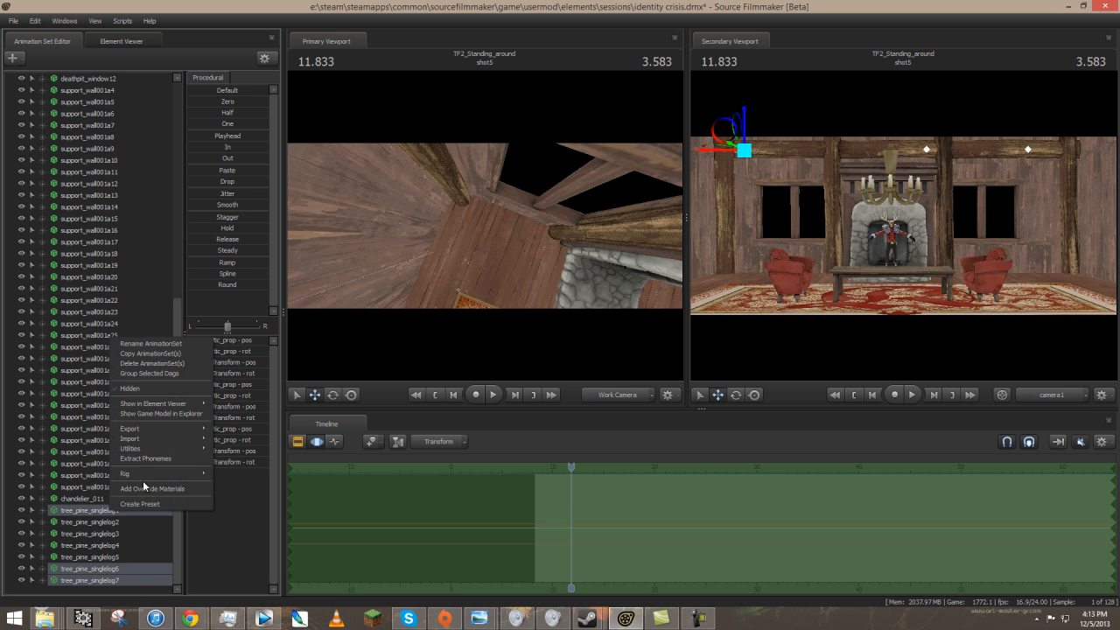
{"action": "left_click", "coordinate": [137, 356]}
{"action": "right_click", "coordinate": [121, 592]}
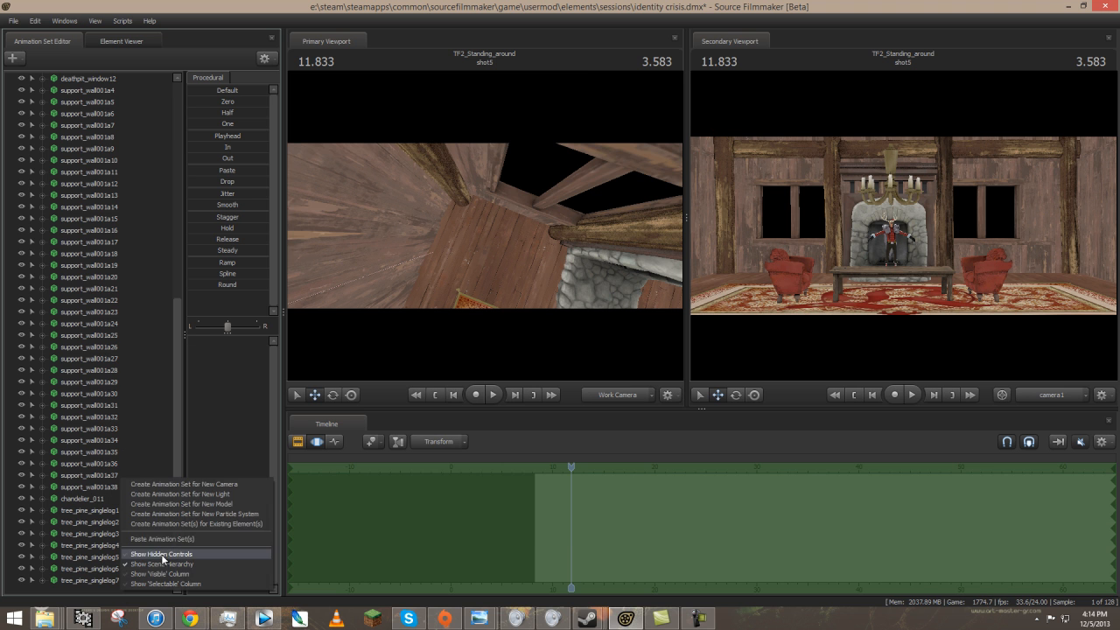
{"action": "left_click", "coordinate": [140, 543]}
Rotate the three pasted logs perpendicular to the rear wall and move them to the top of the left side wall.
{"action": "left_click", "coordinate": [113, 582], "text": "shift"}
{"action": "key", "text": "e"}
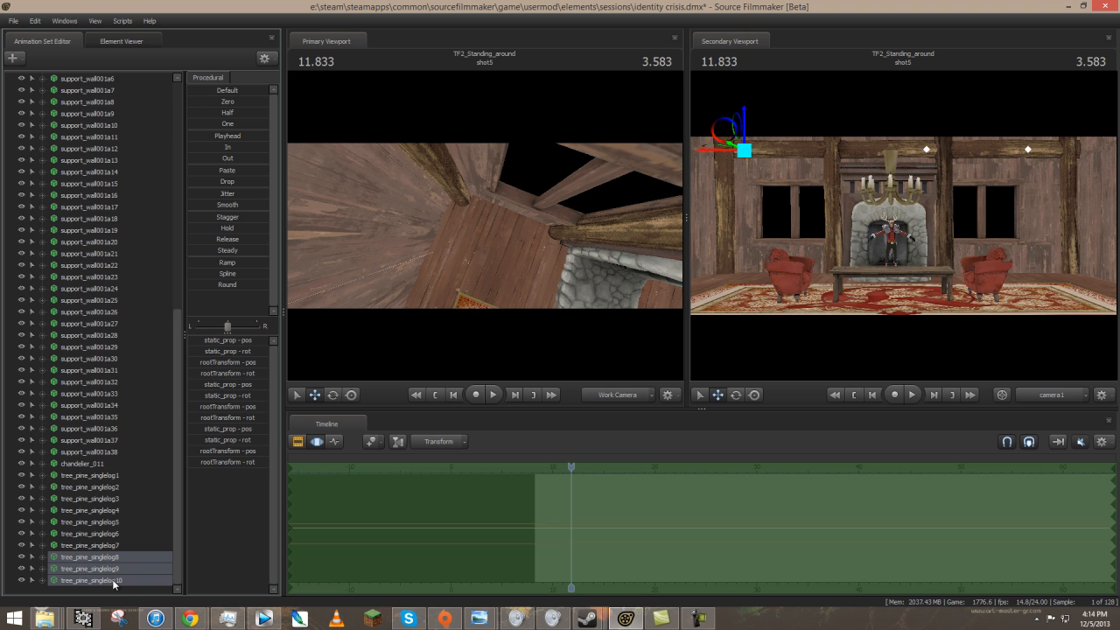
{"action": "left_click_drag", "start_coordinate": [747, 154], "coordinate": [860, 153]}
{"action": "left_click_drag", "start_coordinate": [485, 223], "coordinate": [512, 204]}
{"action": "key", "text": "w"}
{"action": "right_click", "coordinate": [468, 169]}
{"action": "left_click", "coordinate": [469, 171]}
{"action": "mouse_move", "coordinate": [467, 172]}
{"action": "left_mouse_down"}
{"action": "mouse_move", "coordinate": [353, 348]}
{"action": "mouse_move", "coordinate": [360, 332]}
{"action": "mouse_move", "coordinate": [347, 407]}
{"action": "mouse_move", "coordinate": [283, 422]}
{"action": "mouse_move", "coordinate": [313, 455]}
{"action": "left_mouse_up"}
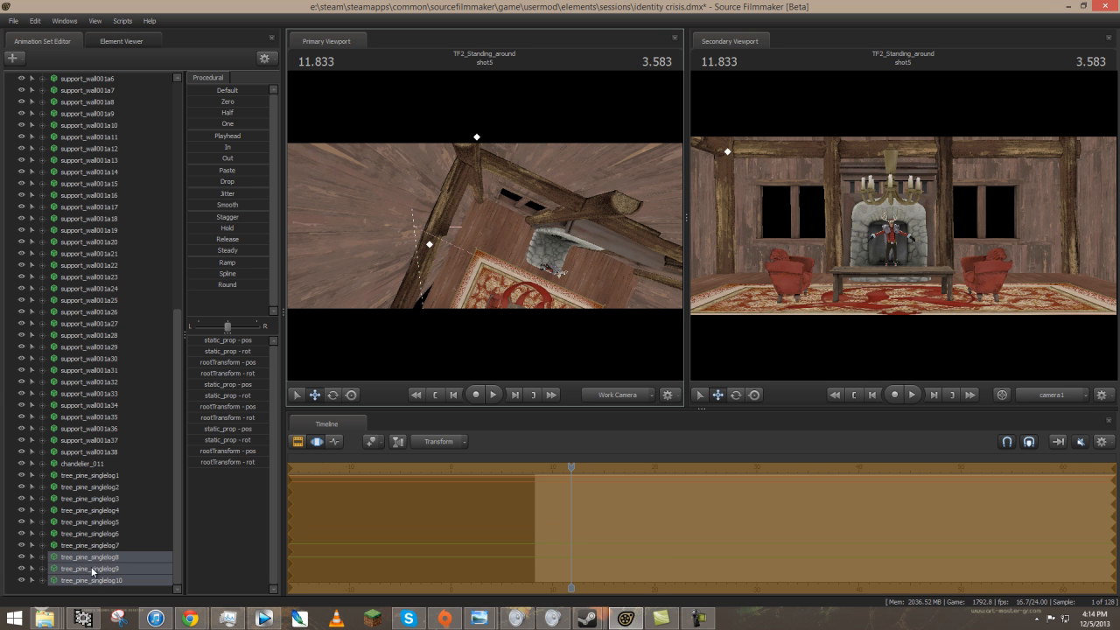
Move tree_pine_singlelog9 across the room to the top of the right side wall.
{"action": "left_click", "coordinate": [128, 569]}
{"action": "left_click_drag", "start_coordinate": [490, 226], "coordinate": [488, 238]}
{"action": "left_click_drag", "start_coordinate": [482, 299], "coordinate": [487, 234]}
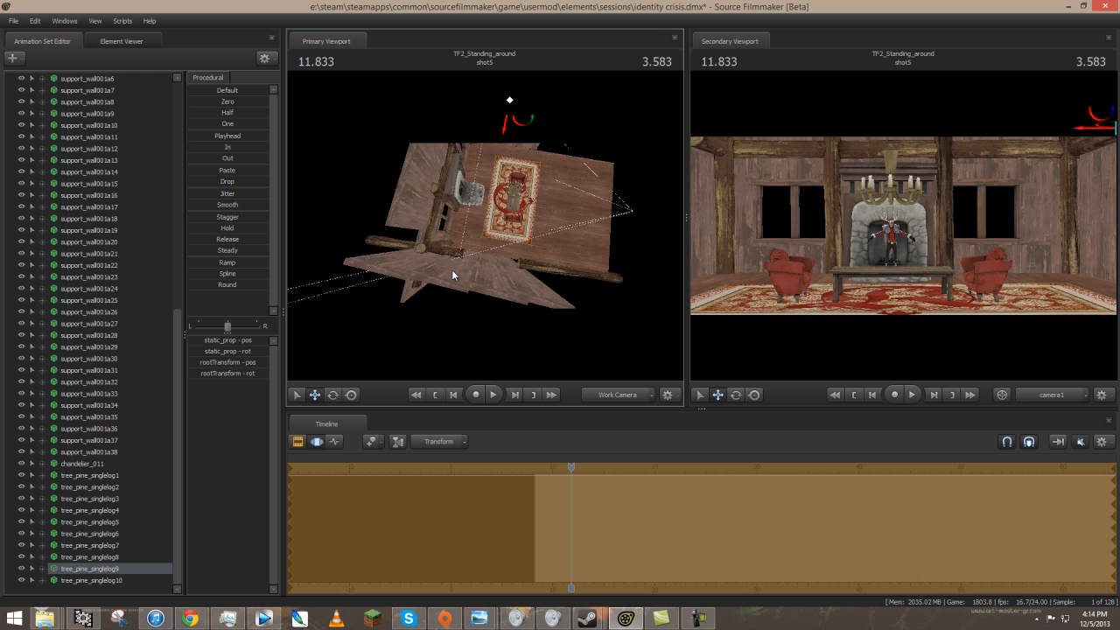
Slide tree_pine_singlelog10 forward along the top of the left side wall, away from the rear corner.
{"action": "left_click", "coordinate": [96, 558]}
{"action": "left_click", "coordinate": [97, 580]}
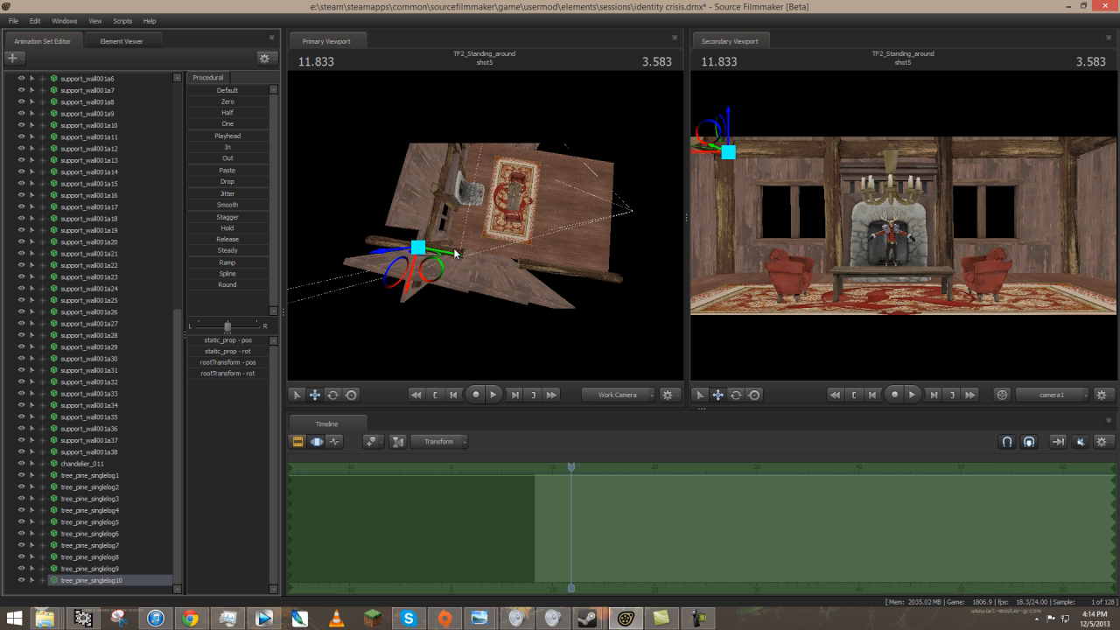
{"action": "left_click_drag", "start_coordinate": [454, 256], "coordinate": [509, 274]}
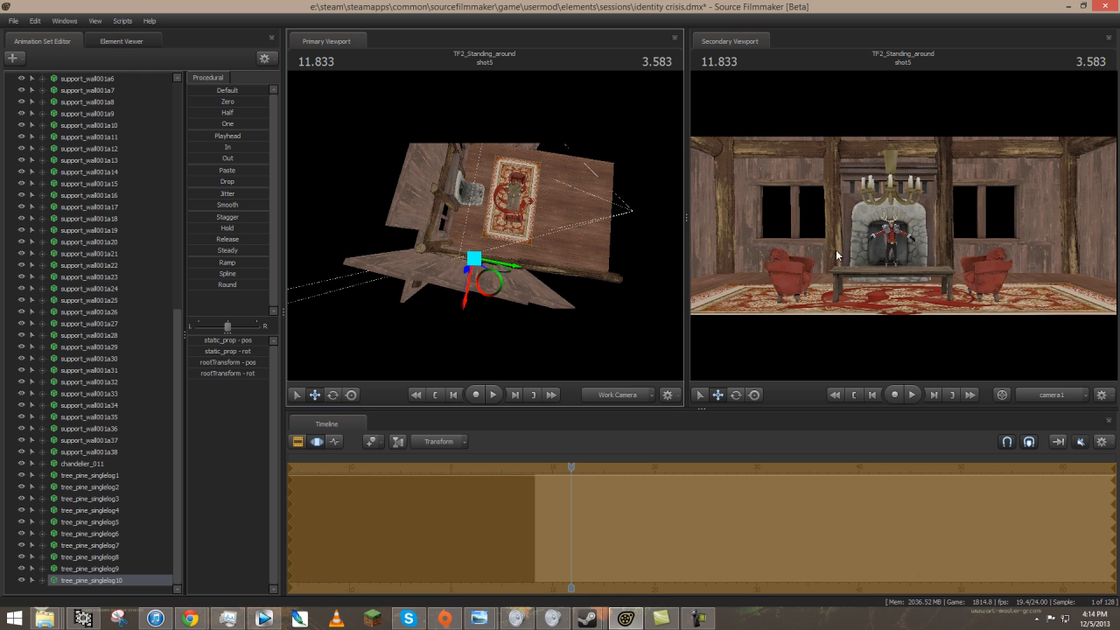
Widen the secondary viewport and reframe camera1 with the fireplace in the centre of the view.
{"action": "left_click_drag", "start_coordinate": [686, 252], "coordinate": [466, 262]}
{"action": "left_click_drag", "start_coordinate": [839, 239], "coordinate": [793, 226]}
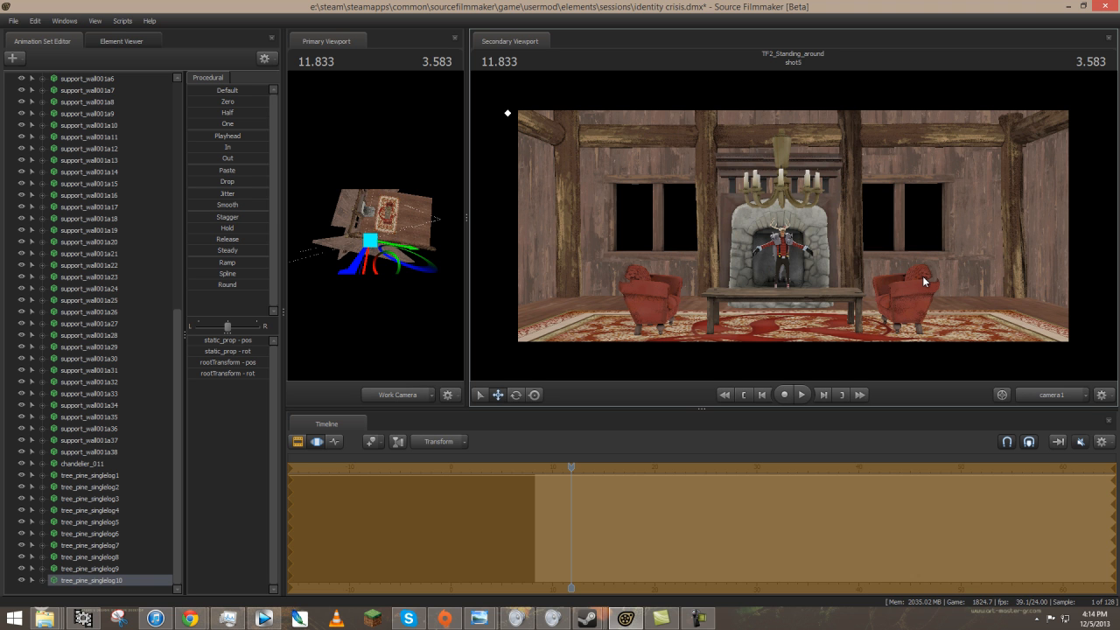
{"action": "left_click_drag", "start_coordinate": [1002, 301], "coordinate": [1002, 301]}
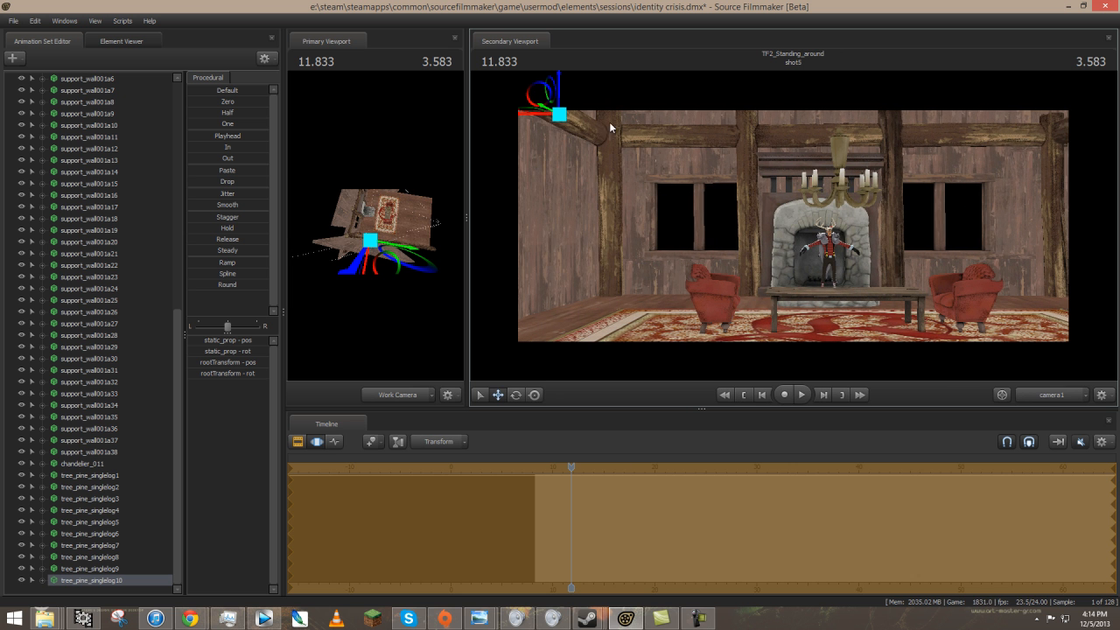
{"action": "left_click_drag", "start_coordinate": [809, 229], "coordinate": [792, 229]}
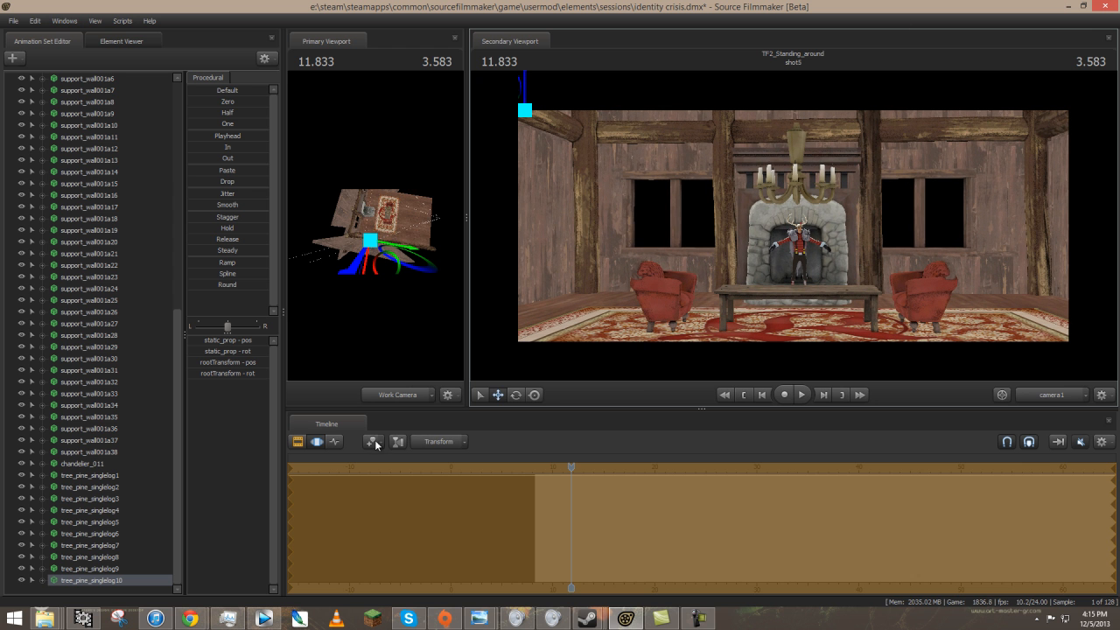
Add a new model to the shot by filtering the models for "alpine" and loading alpine_sky_card.mdl.
{"action": "right_click", "coordinate": [142, 592]}
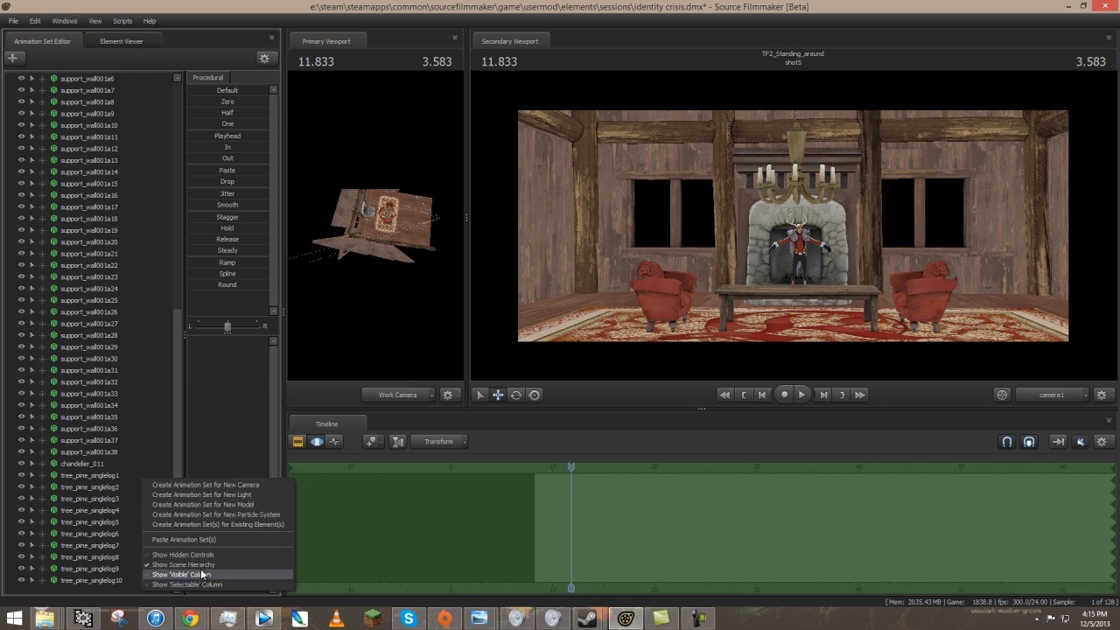
{"action": "left_click", "coordinate": [220, 504]}
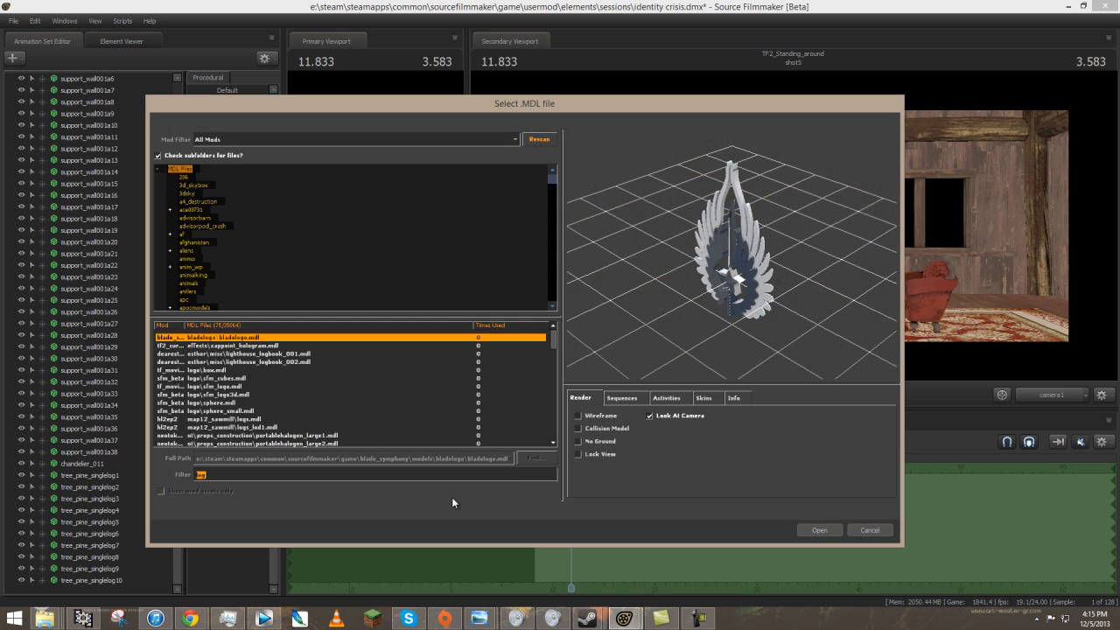
{"action": "type", "text": "af"}
{"action": "type", "text": "pine"}
{"action": "left_click", "coordinate": [329, 370]}
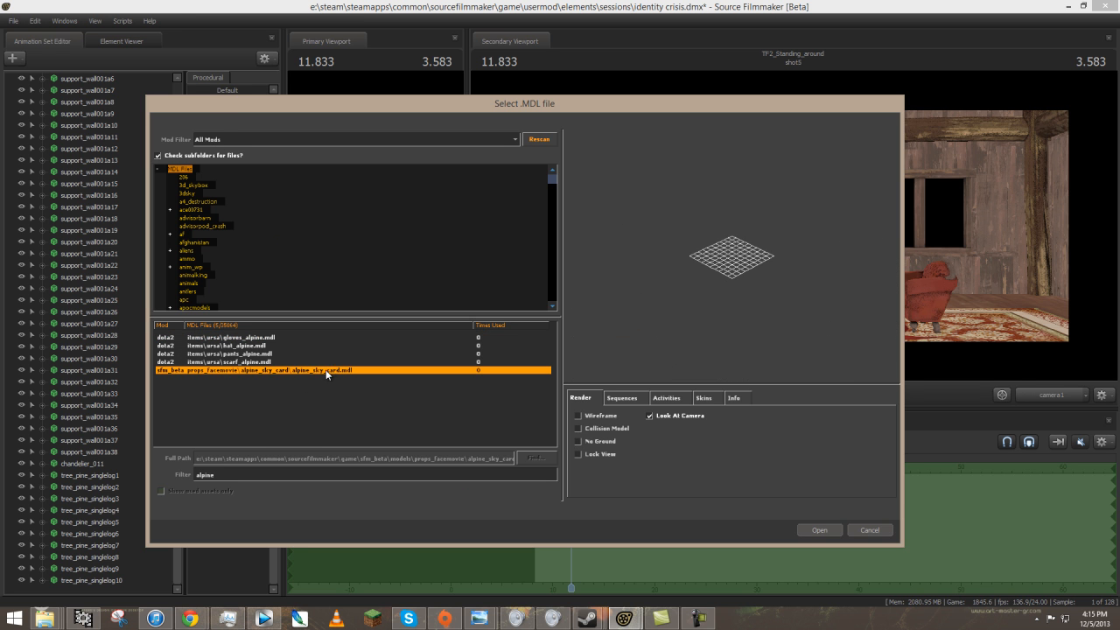
{"action": "left_click_drag", "start_coordinate": [724, 254], "coordinate": [770, 271]}
{"action": "right_click_drag", "start_coordinate": [723, 254], "coordinate": [739, 300]}
{"action": "left_click", "coordinate": [818, 532]}
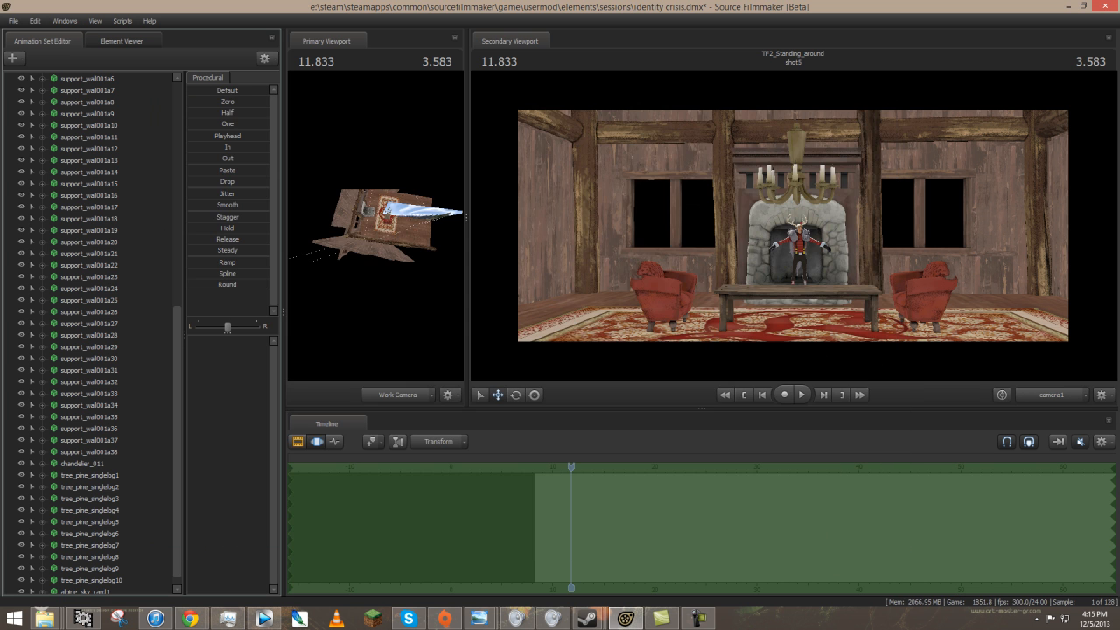
Rotate and position the alpine sky card behind the rear wall as a backdrop for both windows.
{"action": "left_click", "coordinate": [100, 593]}
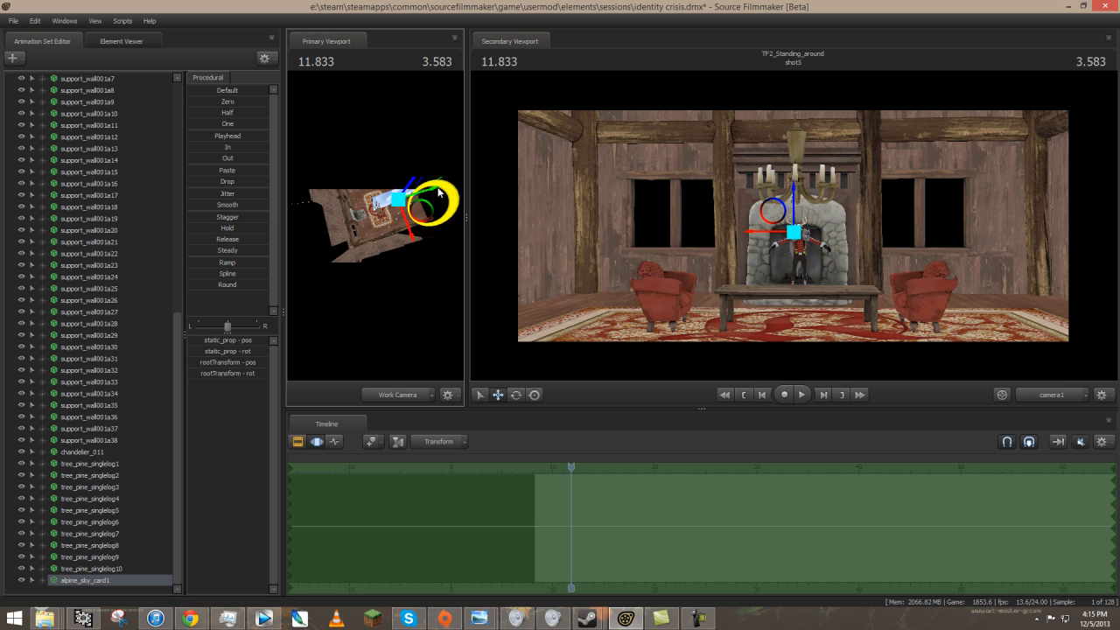
{"action": "left_click_drag", "start_coordinate": [411, 201], "coordinate": [319, 240]}
{"action": "key", "text": "r"}
{"action": "mouse_move", "coordinate": [795, 233]}
{"action": "left_mouse_down"}
{"action": "mouse_move", "coordinate": [864, 232]}
{"action": "mouse_move", "coordinate": [823, 206]}
{"action": "mouse_move", "coordinate": [819, 263]}
{"action": "mouse_move", "coordinate": [815, 232]}
{"action": "left_mouse_up"}
{"action": "left_click_drag", "start_coordinate": [350, 224], "coordinate": [343, 217]}
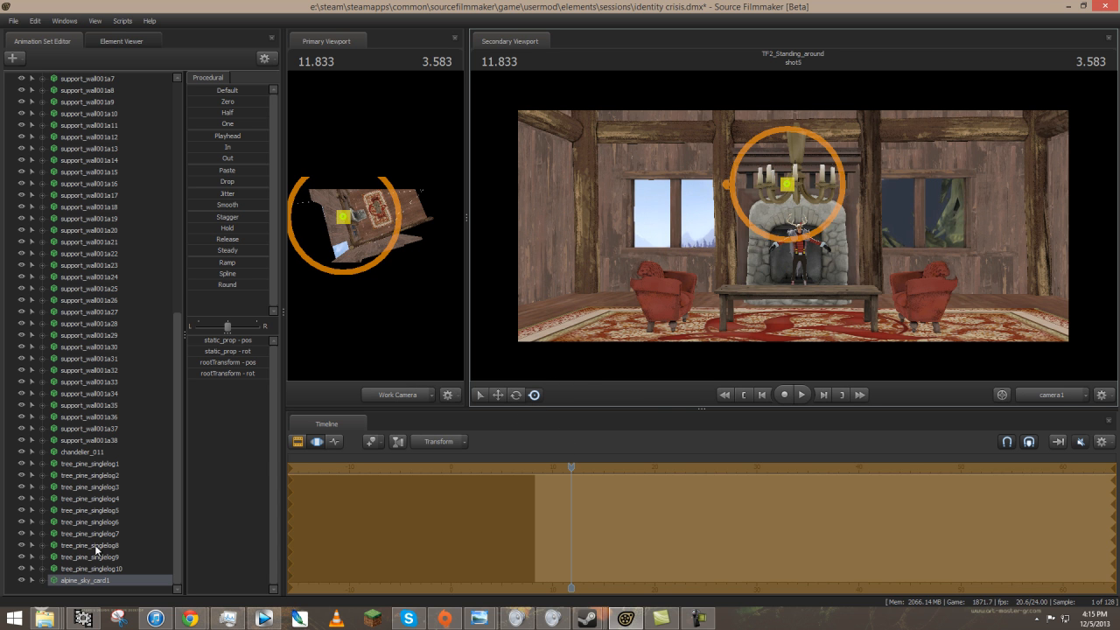
{"action": "left_click", "coordinate": [138, 588]}
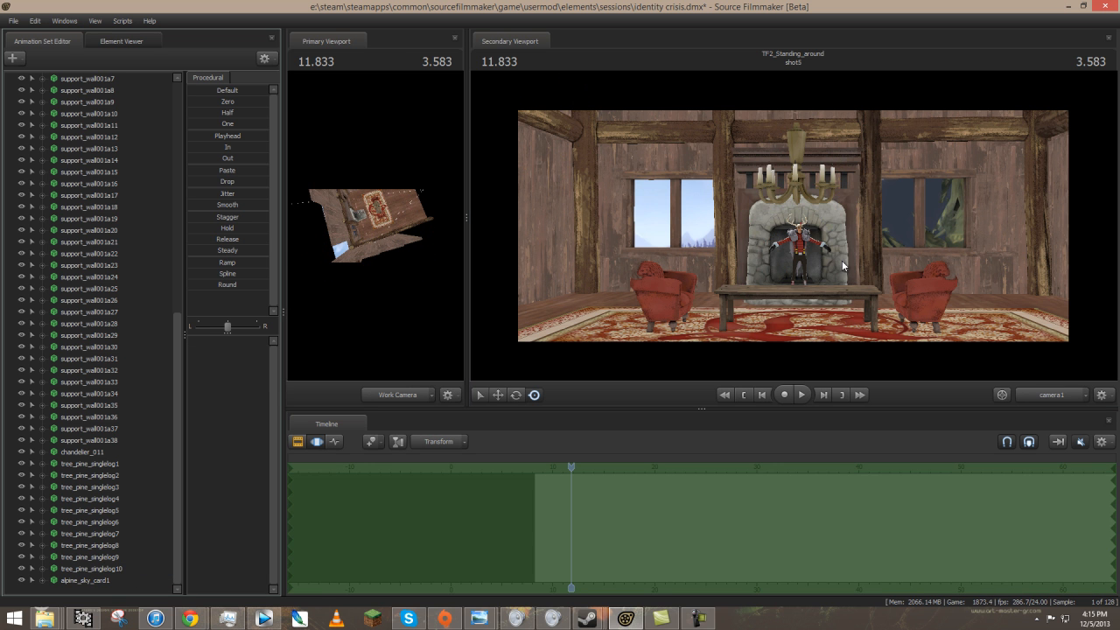
Switch to Chrome to examine the reference photo cabins_beautiful_13.jpg and return to Source Filmmaker.
{"action": "mouse_move", "coordinate": [193, 617]}
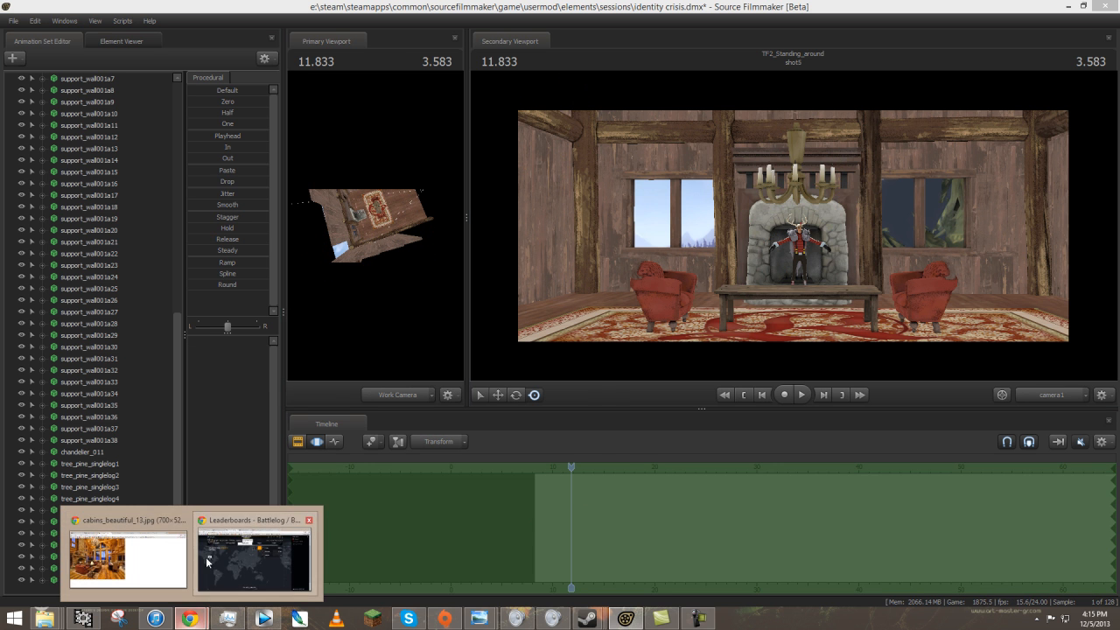
{"action": "left_click", "coordinate": [131, 560]}
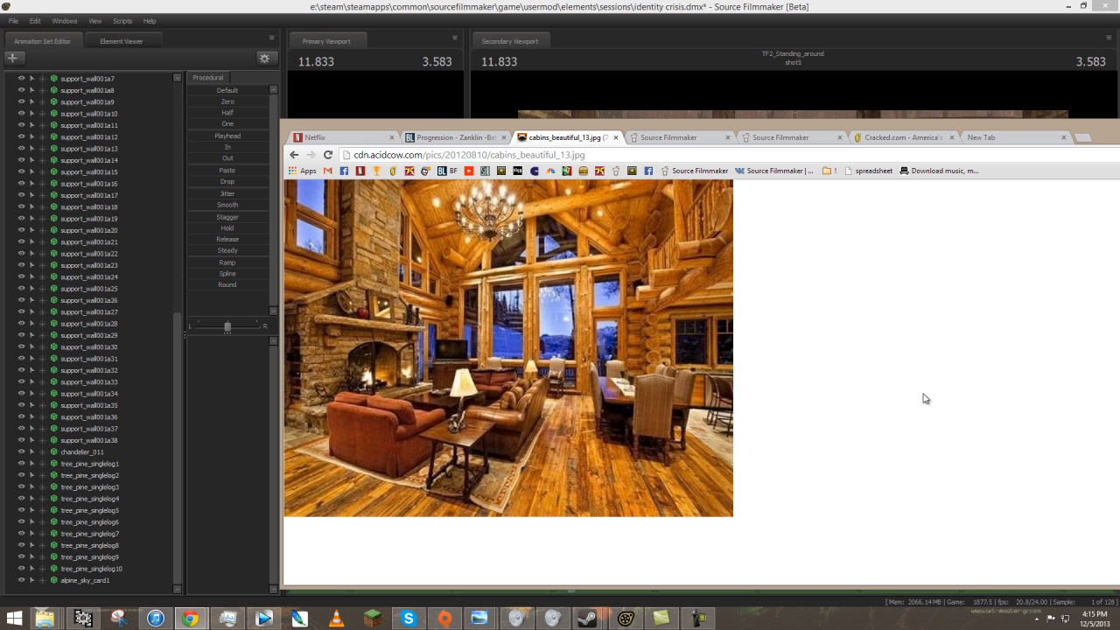
{"action": "left_click", "coordinate": [733, 5]}
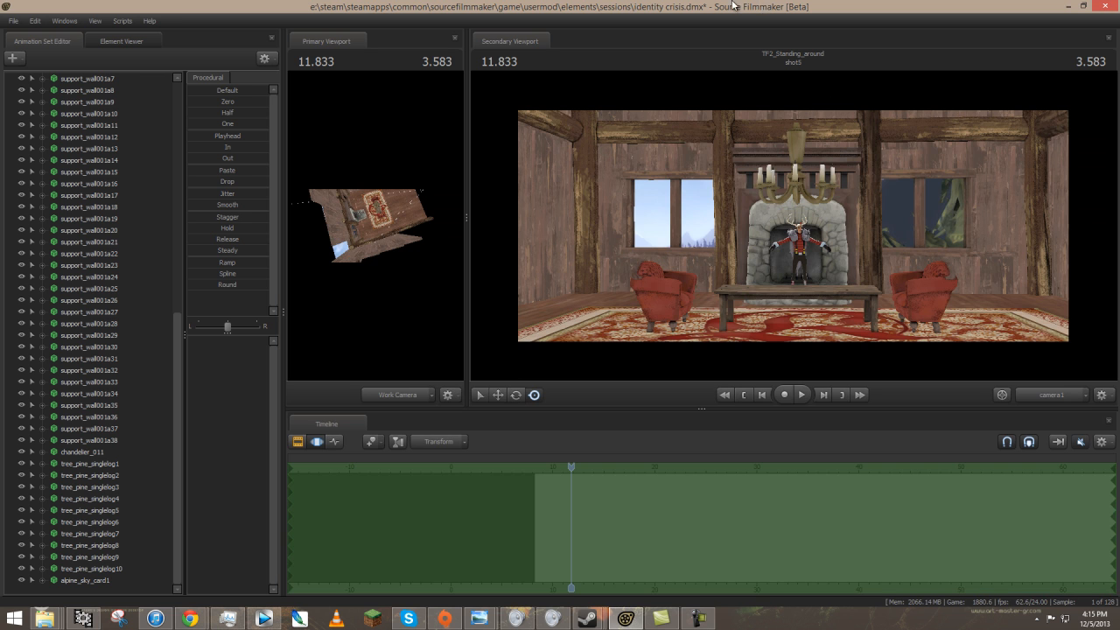
Open the model browser for a new animation set, filter it by "Lamp" and restrict the mod to tf2_current.
{"action": "right_click", "coordinate": [73, 596]}
{"action": "left_click", "coordinate": [137, 504]}
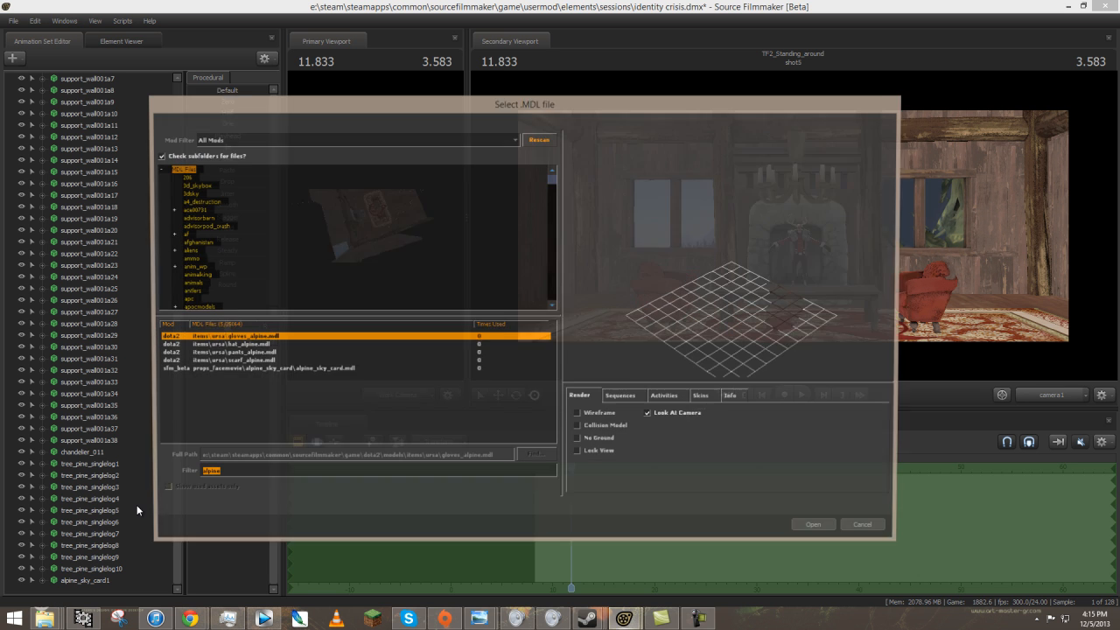
{"action": "type", "text": "Lamps"}
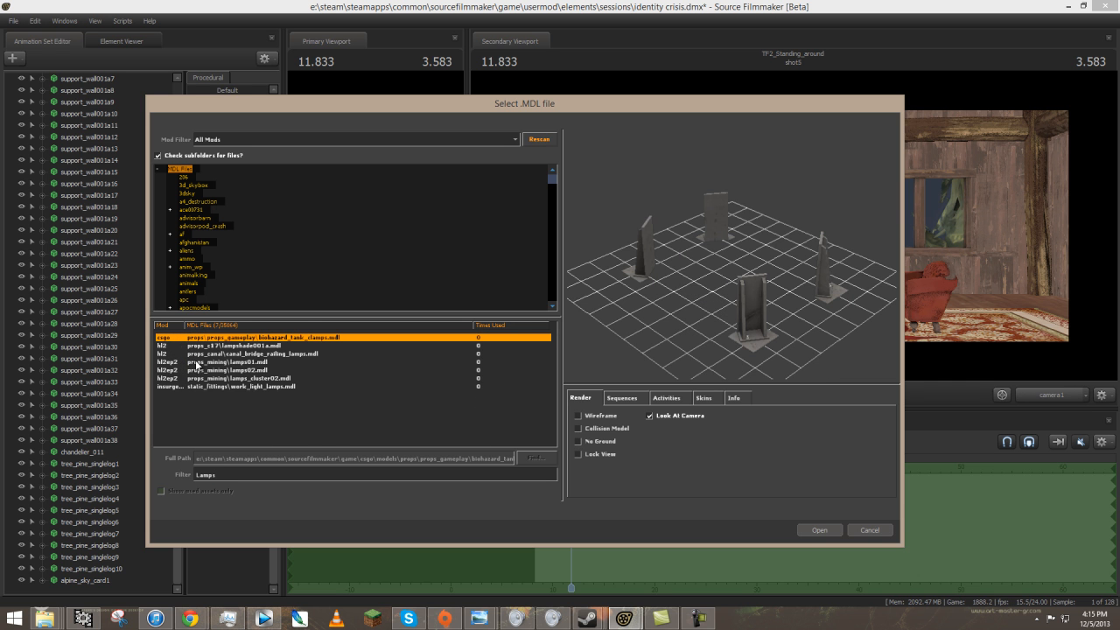
{"action": "key", "text": "BackSpace"}
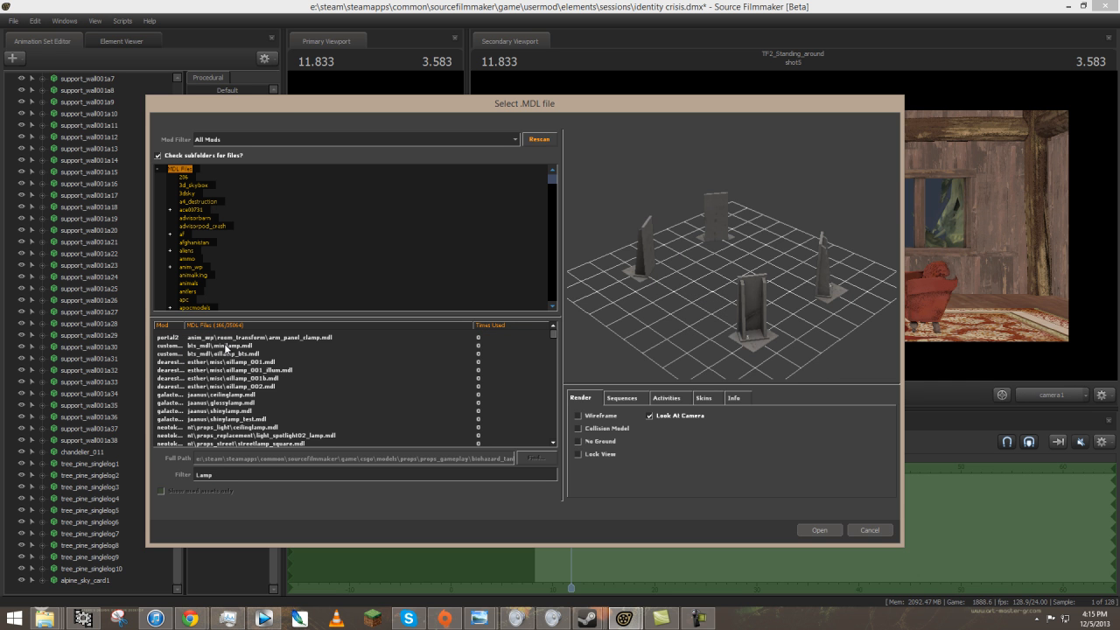
{"action": "left_click", "coordinate": [234, 419]}
{"action": "scroll", "coordinate": [263, 394], "scroll_direction": "down", "scroll_amount": 10}
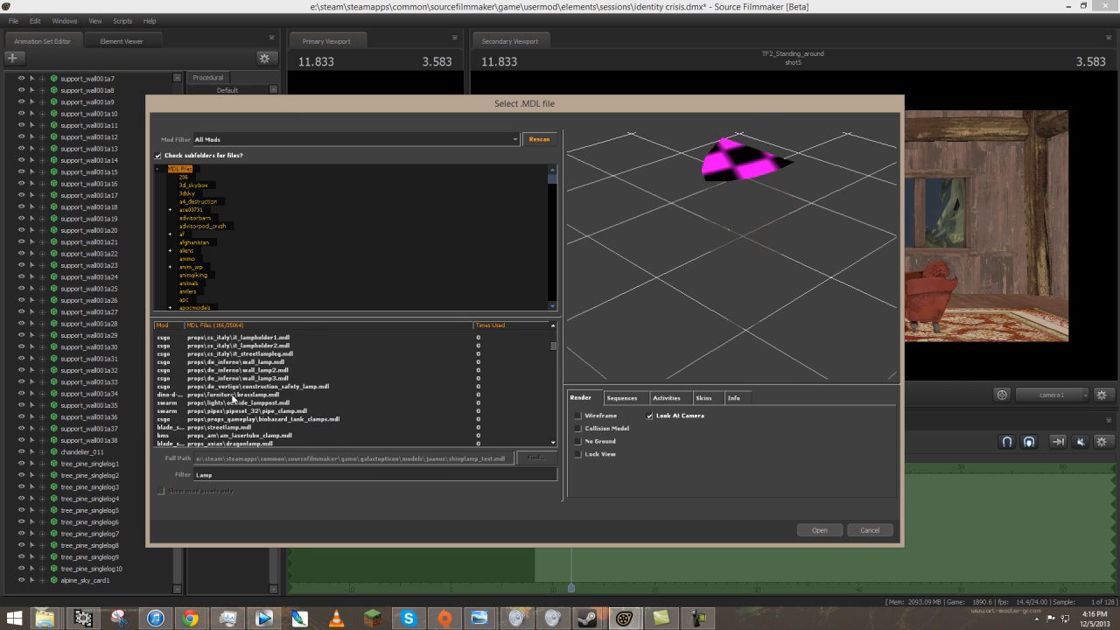
{"action": "left_click", "coordinate": [257, 146]}
{"action": "left_click", "coordinate": [252, 167]}
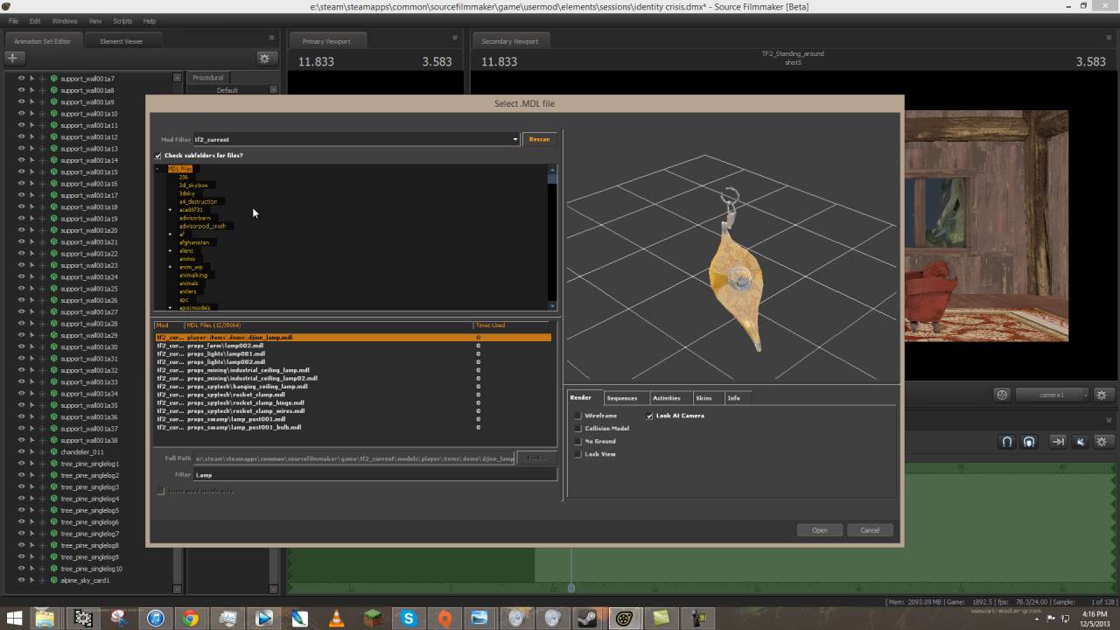
Preview the lamp models in the filtered tf2_current results, from djinn_lamp.mdl to lamp_post001_bulb.mdl.
{"action": "left_click_drag", "start_coordinate": [585, 330], "coordinate": [738, 260]}
{"action": "left_click", "coordinate": [236, 353]}
{"action": "key", "text": "Up"}
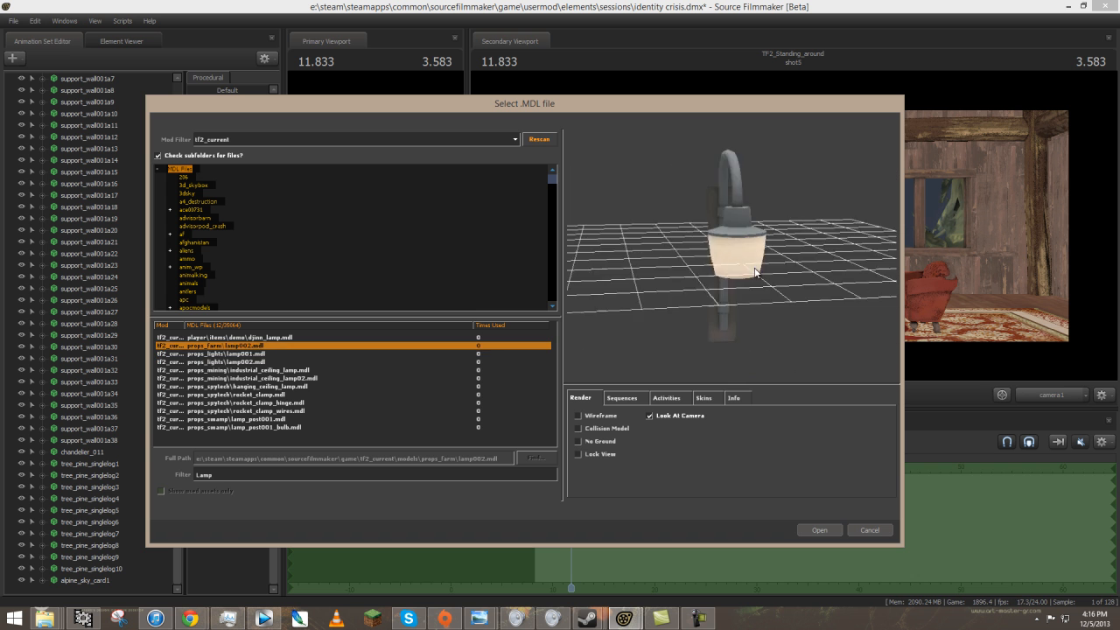
{"action": "key", "text": "Down"}
{"action": "key", "text": "Down"}
{"action": "key", "text": "Down"}
{"action": "key", "text": "Down"}
{"action": "key", "text": "Down"}
{"action": "key", "text": "Down"}
{"action": "key", "text": "Down"}
{"action": "key", "text": "Down"}
{"action": "key", "text": "Down"}
{"action": "key", "text": "Down"}
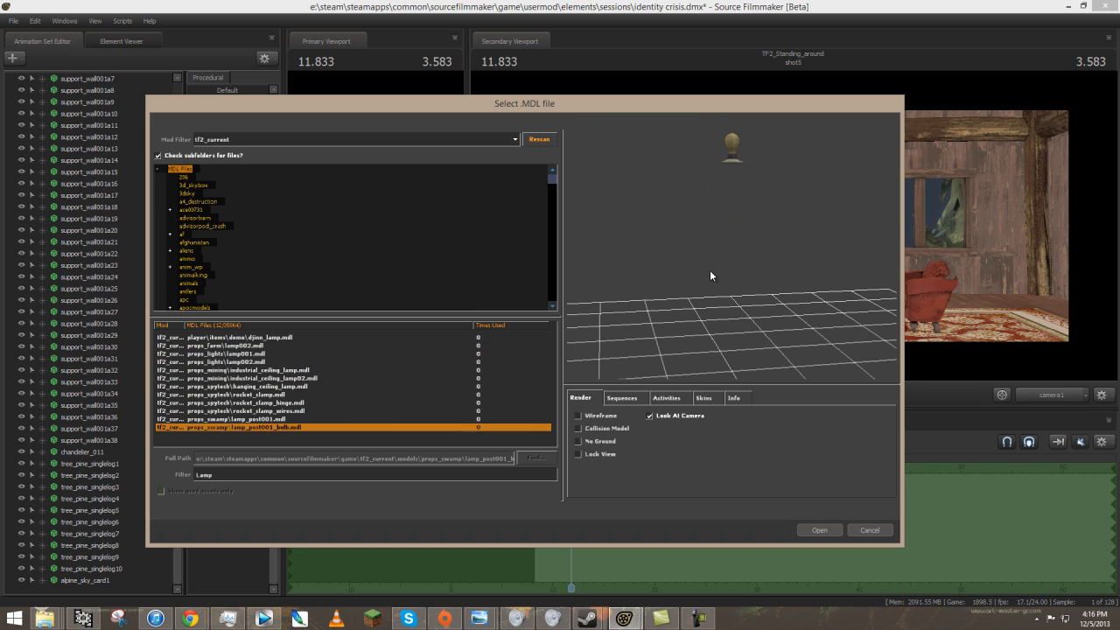
{"action": "key", "text": "Up"}
{"action": "key", "text": "Up"}
{"action": "key", "text": "Up"}
{"action": "key", "text": "Up"}
{"action": "key", "text": "Up"}
{"action": "key", "text": "Up"}
{"action": "key", "text": "Up"}
{"action": "key", "text": "Up"}
{"action": "key", "text": "Up"}
{"action": "key", "text": "Up"}
{"action": "key", "text": "Up"}
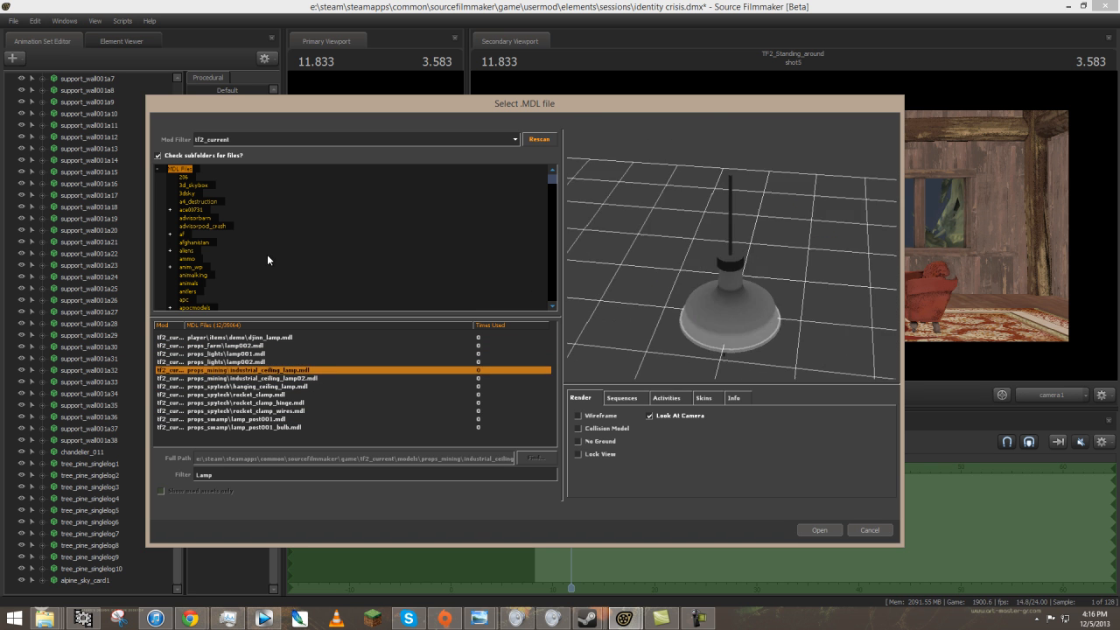
Change the mod filter to modern_tf2, check the skins of lampwall001.mdl and load it into the shot.
{"action": "left_click", "coordinate": [277, 138]}
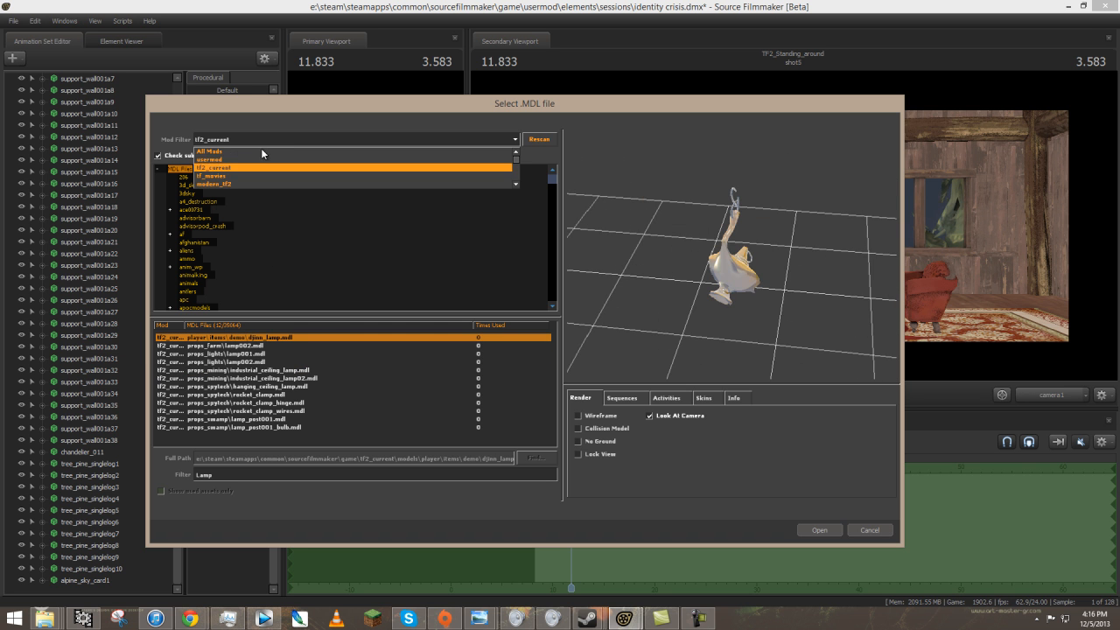
{"action": "left_click", "coordinate": [223, 184]}
{"action": "left_click_drag", "start_coordinate": [733, 259], "coordinate": [773, 272]}
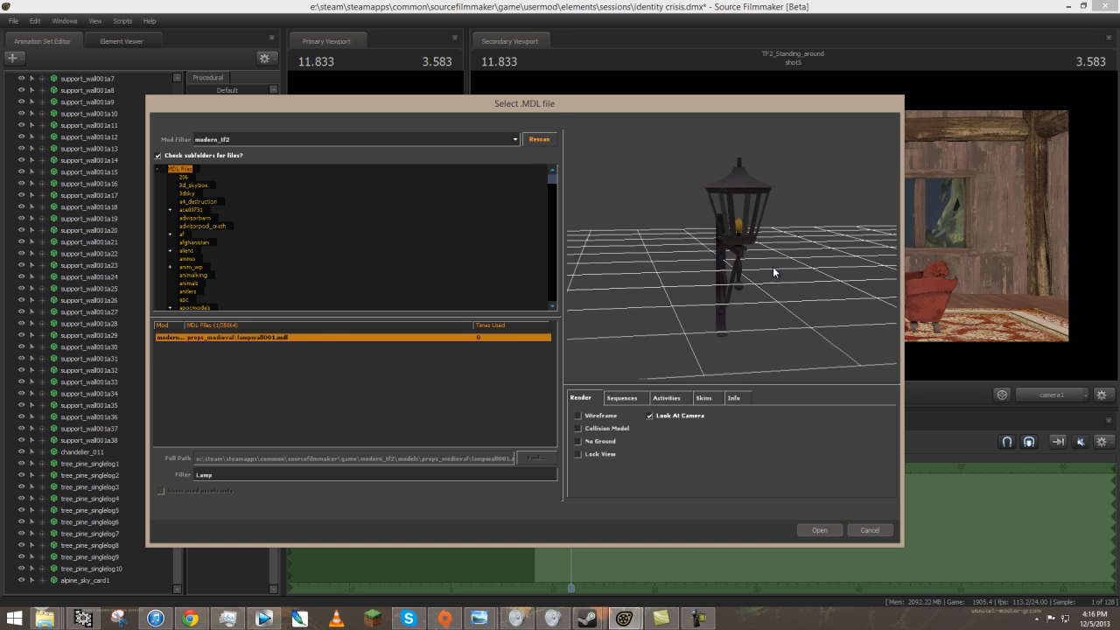
{"action": "left_click", "coordinate": [704, 398]}
{"action": "left_click", "coordinate": [631, 425]}
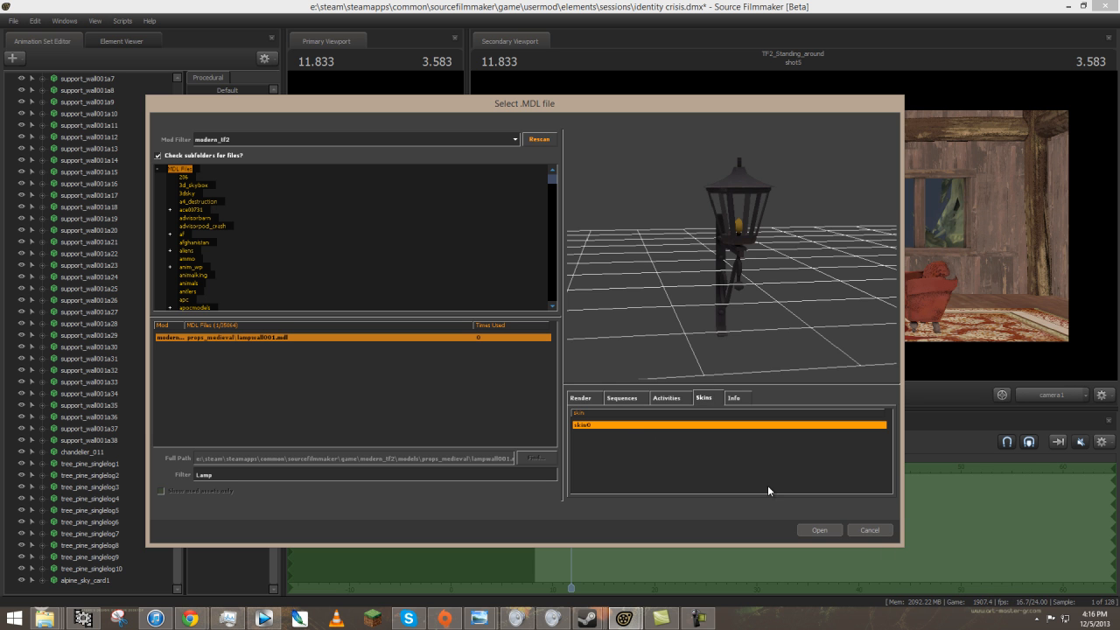
{"action": "left_click", "coordinate": [815, 528]}
Move and rotate the new wall lamp so it mounts on the log post between the fireplace and the left window.
{"action": "scroll", "coordinate": [114, 579], "scroll_direction": "down", "scroll_amount": 1}
{"action": "left_click", "coordinate": [102, 580]}
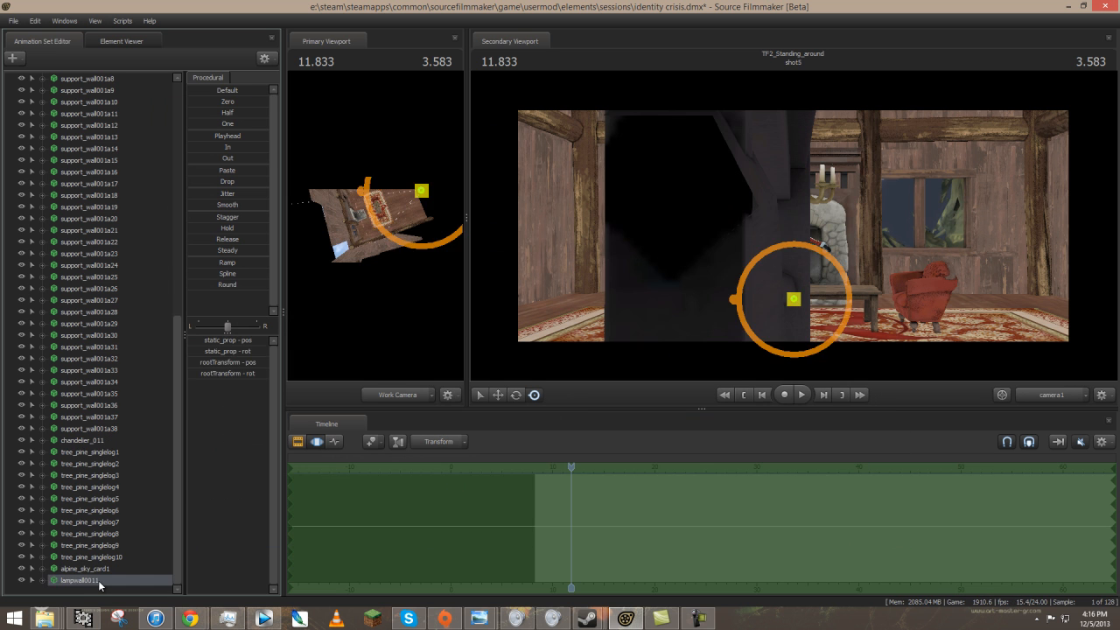
{"action": "left_click_drag", "start_coordinate": [795, 300], "coordinate": [792, 225]}
{"action": "key", "text": "e"}
{"action": "left_click_drag", "start_coordinate": [387, 332], "coordinate": [361, 261]}
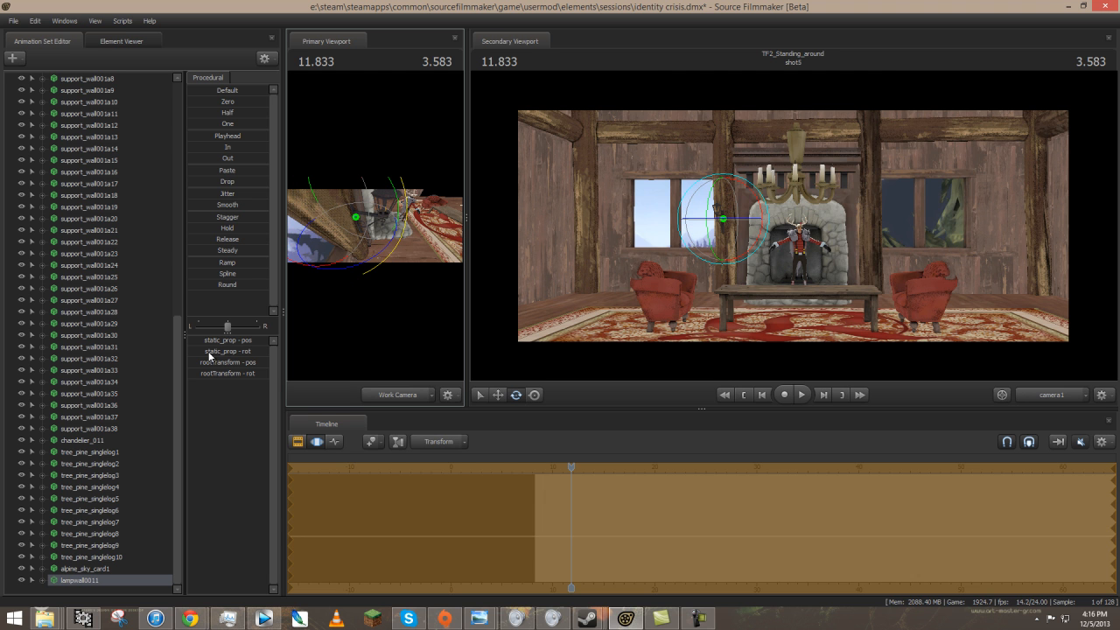
Duplicate the wall lamp, move the copy to the log post right of the fireplace and rotate it to fit.
{"action": "right_click", "coordinate": [112, 583]}
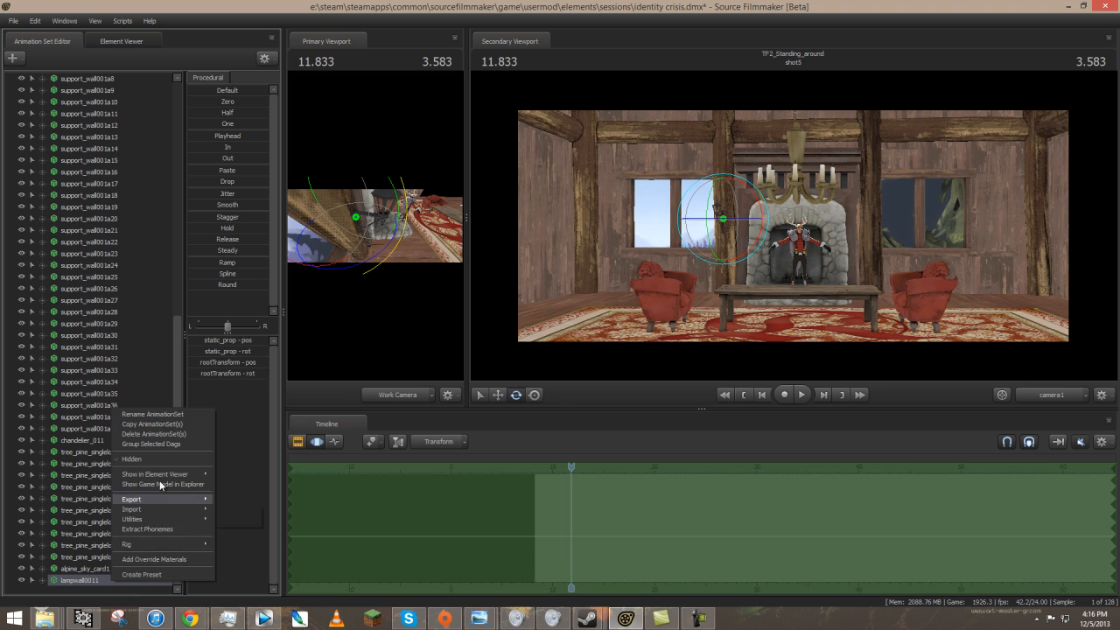
{"action": "left_click", "coordinate": [149, 425]}
{"action": "right_click", "coordinate": [102, 593]}
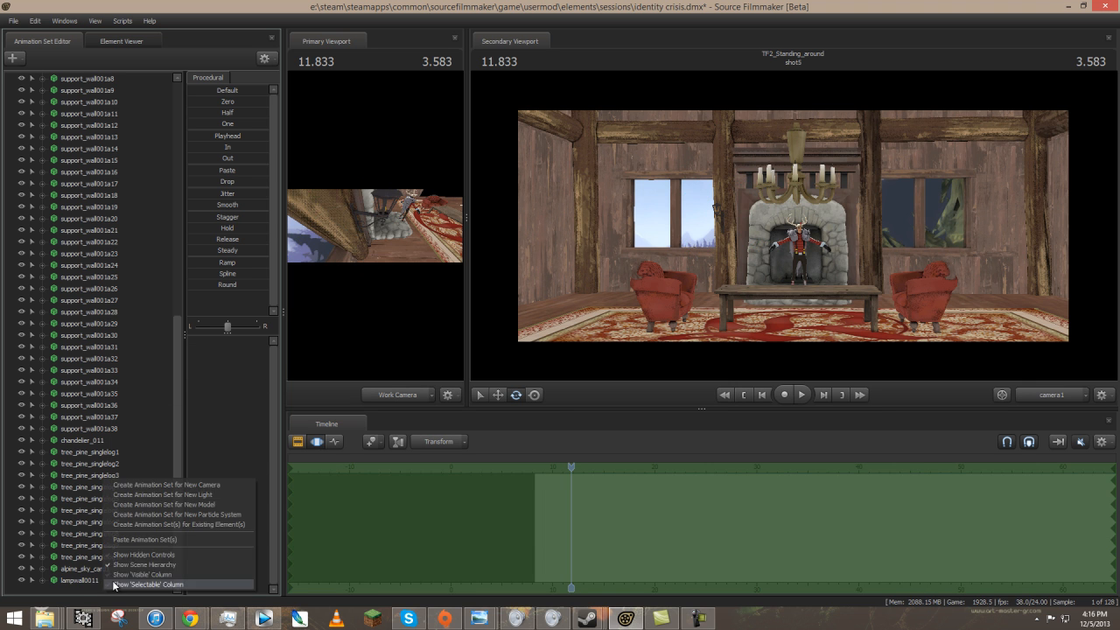
{"action": "left_click", "coordinate": [140, 536]}
{"action": "left_click", "coordinate": [103, 593]}
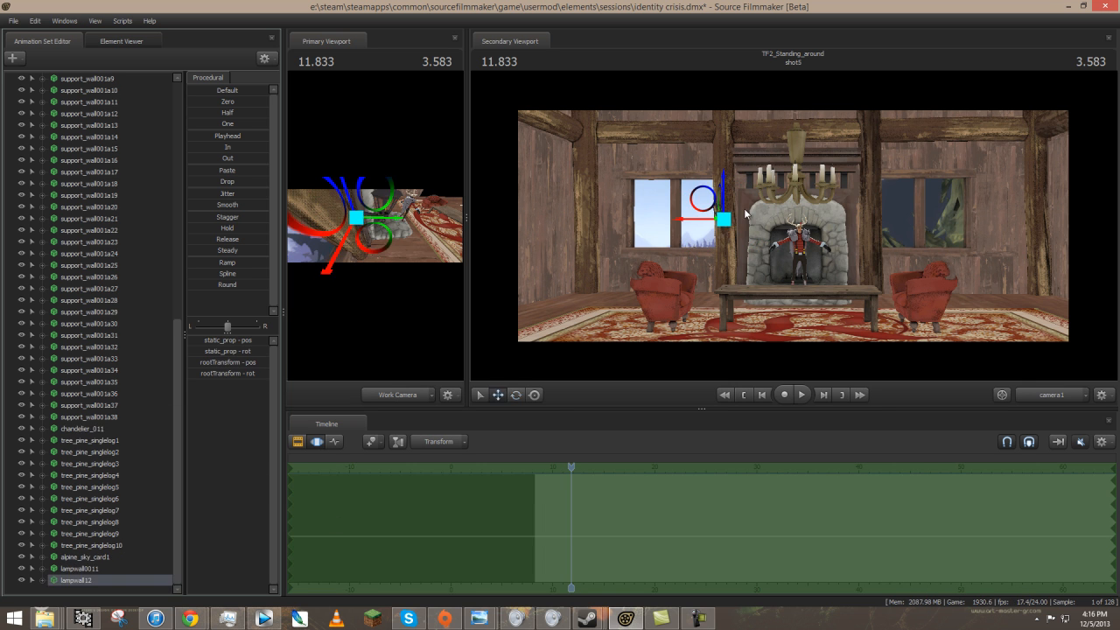
{"action": "left_click_drag", "start_coordinate": [688, 219], "coordinate": [831, 256]}
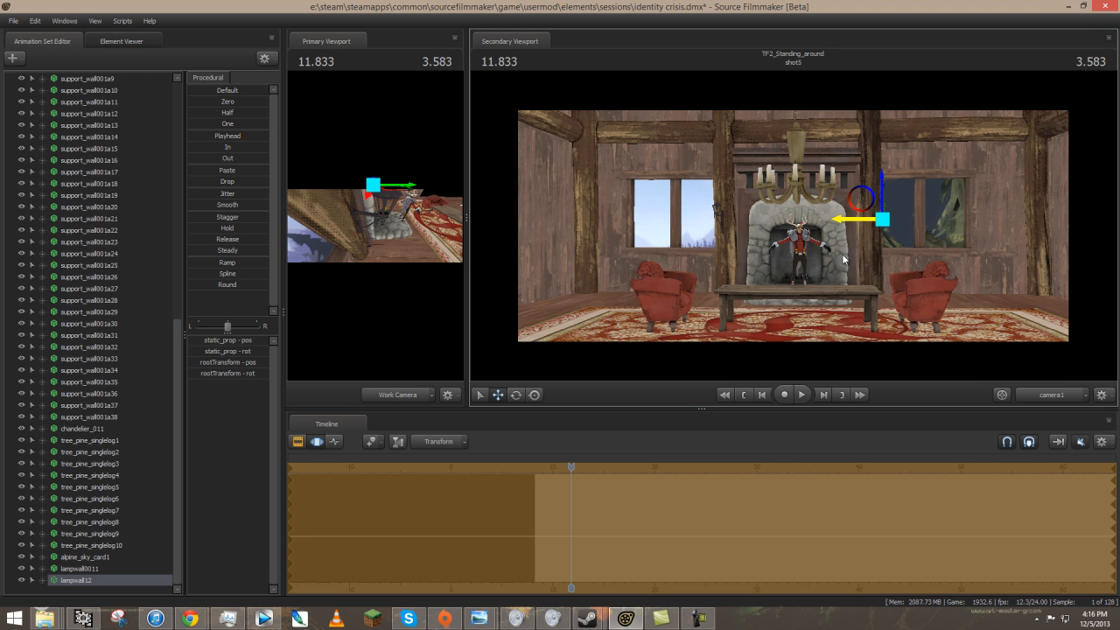
{"action": "key", "text": "e"}
{"action": "left_click_drag", "start_coordinate": [884, 221], "coordinate": [902, 223]}
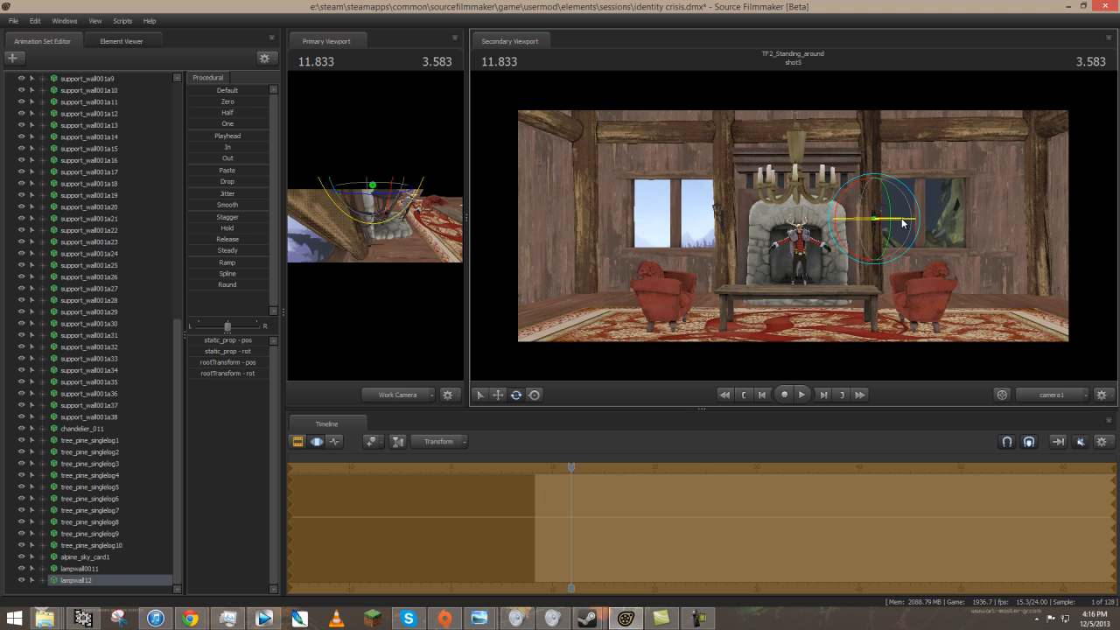
Paste another wall lamp and position and rotate it on the far left log post.
{"action": "right_click", "coordinate": [145, 591]}
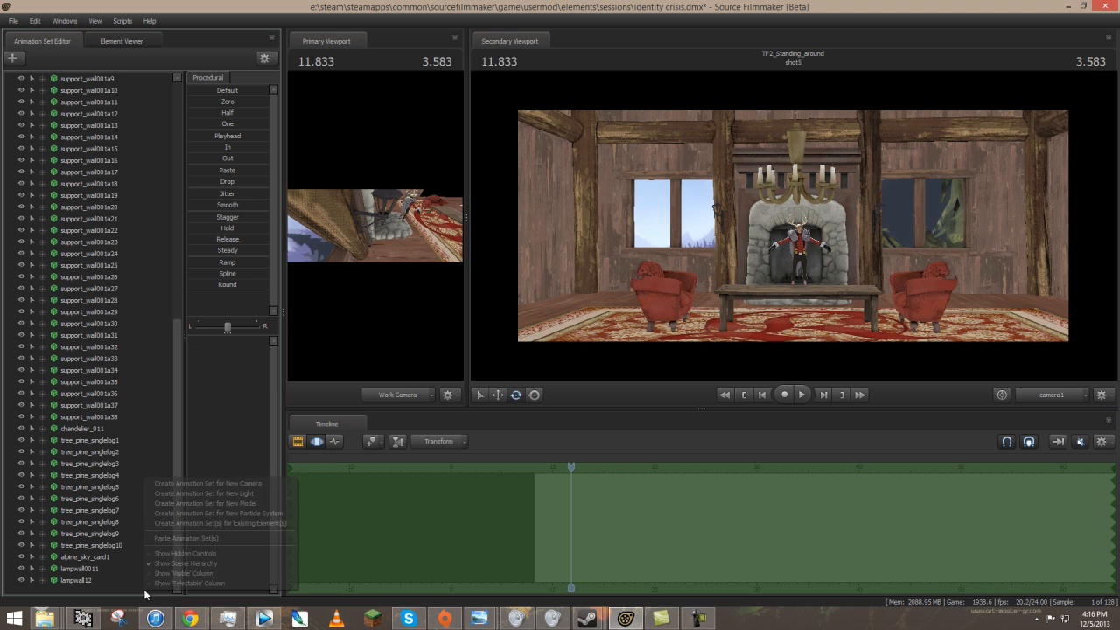
{"action": "left_click", "coordinate": [146, 542]}
{"action": "left_click", "coordinate": [88, 593]}
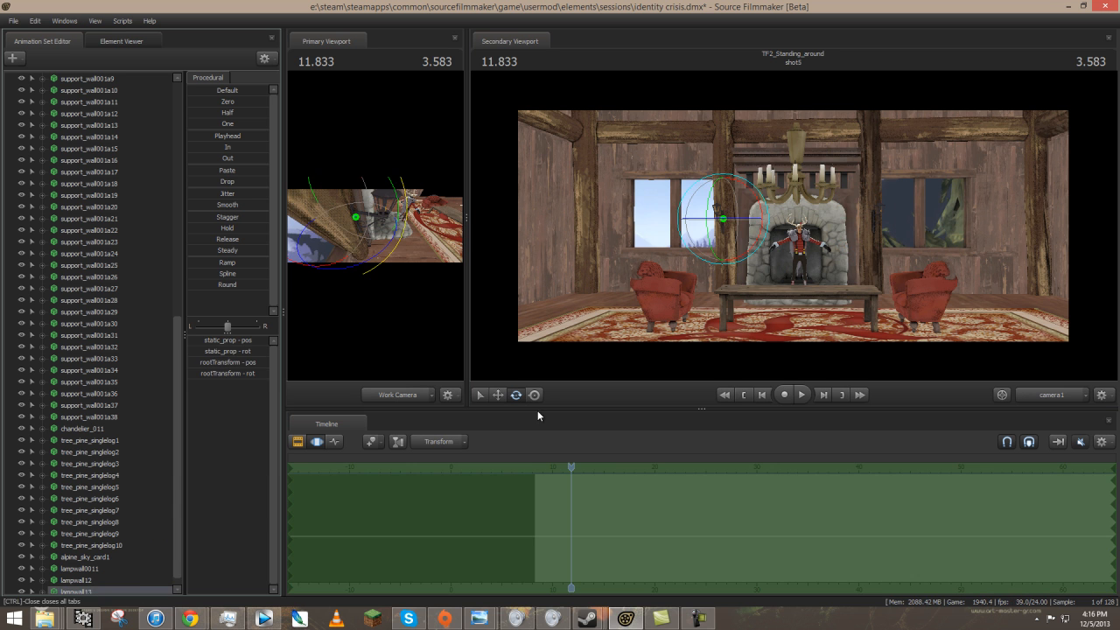
{"action": "left_click_drag", "start_coordinate": [687, 226], "coordinate": [610, 224]}
{"action": "key", "text": "e"}
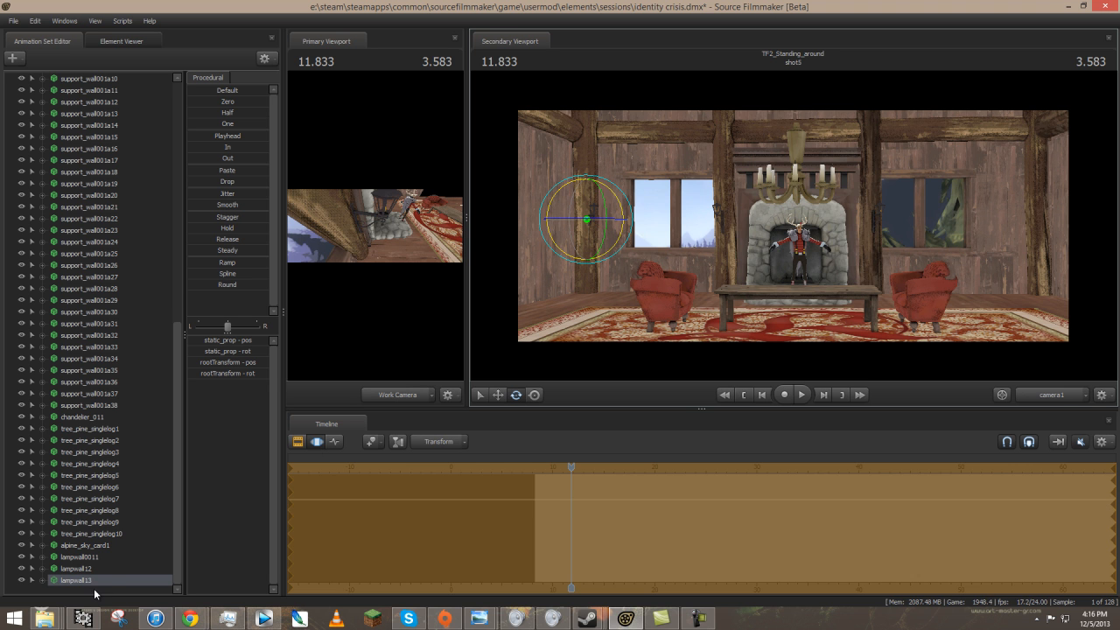
Paste a fourth wall lamp, move it to the far right log post and rotate it to fit.
{"action": "right_click", "coordinate": [94, 590]}
{"action": "left_click", "coordinate": [120, 550]}
{"action": "left_click", "coordinate": [96, 590]}
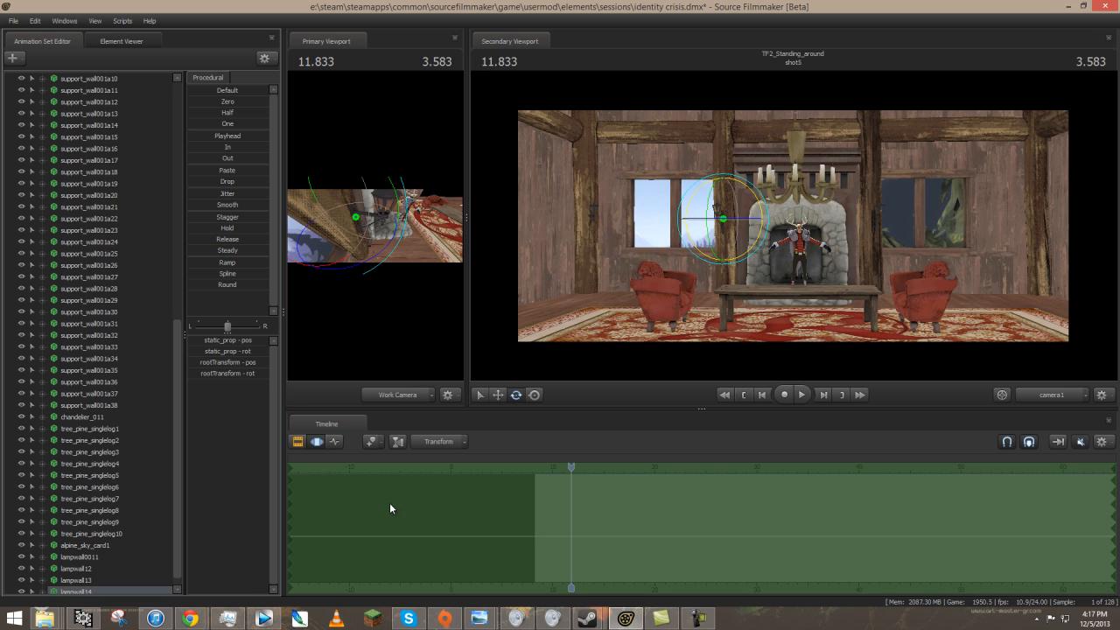
{"action": "left_click_drag", "start_coordinate": [691, 225], "coordinate": [999, 241]}
{"action": "key", "text": "e"}
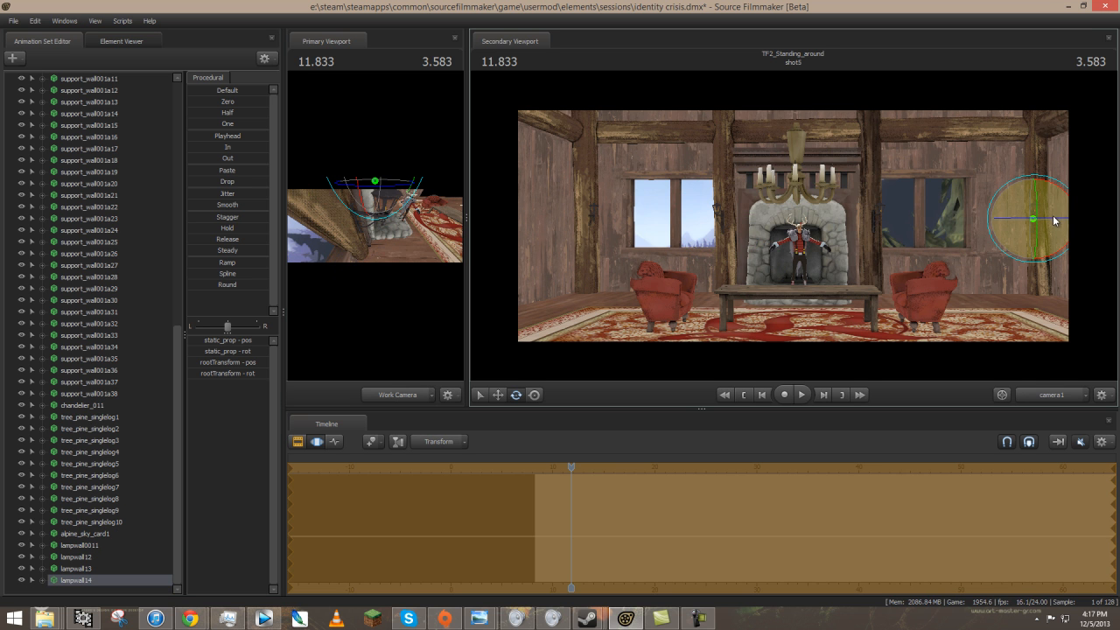
{"action": "mouse_move", "coordinate": [1010, 223]}
{"action": "left_mouse_down"}
{"action": "mouse_move", "coordinate": [979, 228]}
{"action": "mouse_move", "coordinate": [994, 230]}
{"action": "left_mouse_up"}
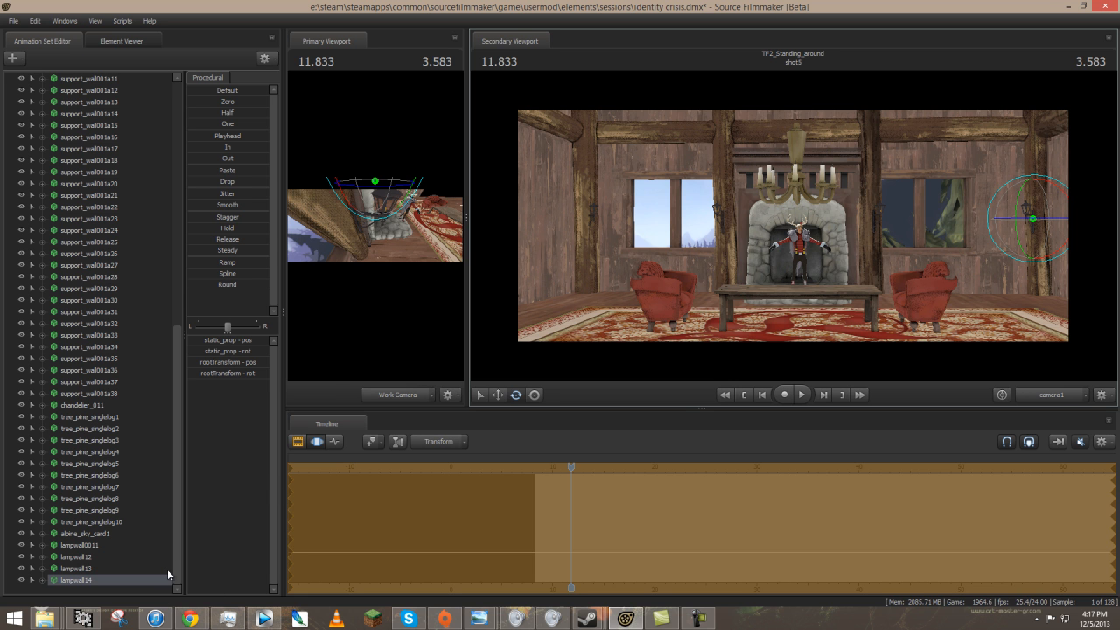
Hide alpine_sky_card1 and turn on scene lighting in the camera viewport.
{"action": "left_click_drag", "start_coordinate": [925, 242], "coordinate": [930, 273]}
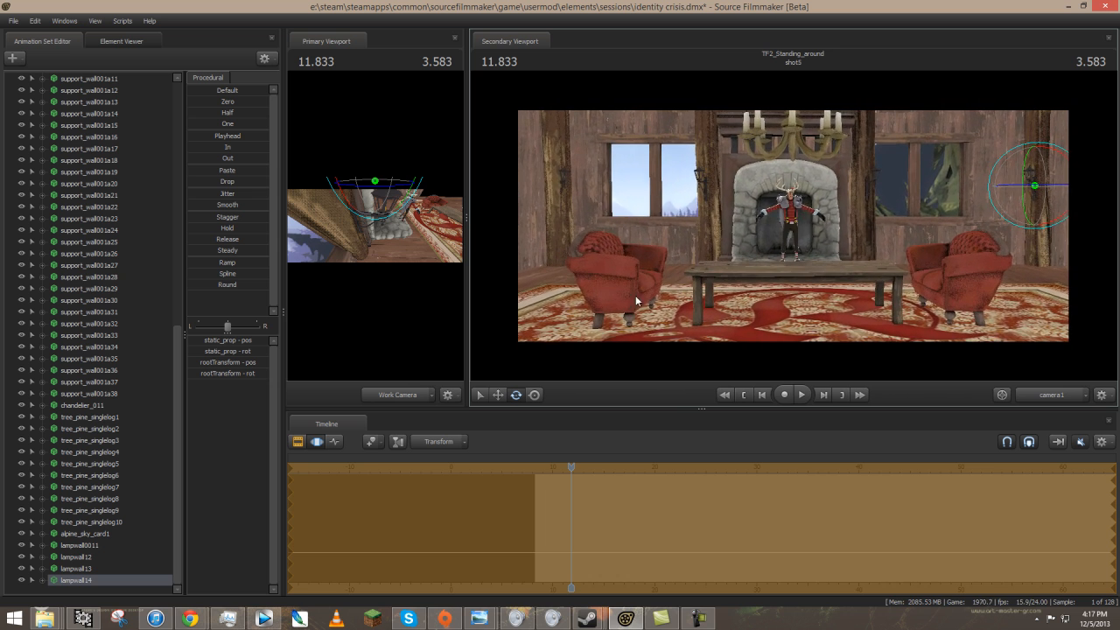
{"action": "left_click", "coordinate": [21, 534]}
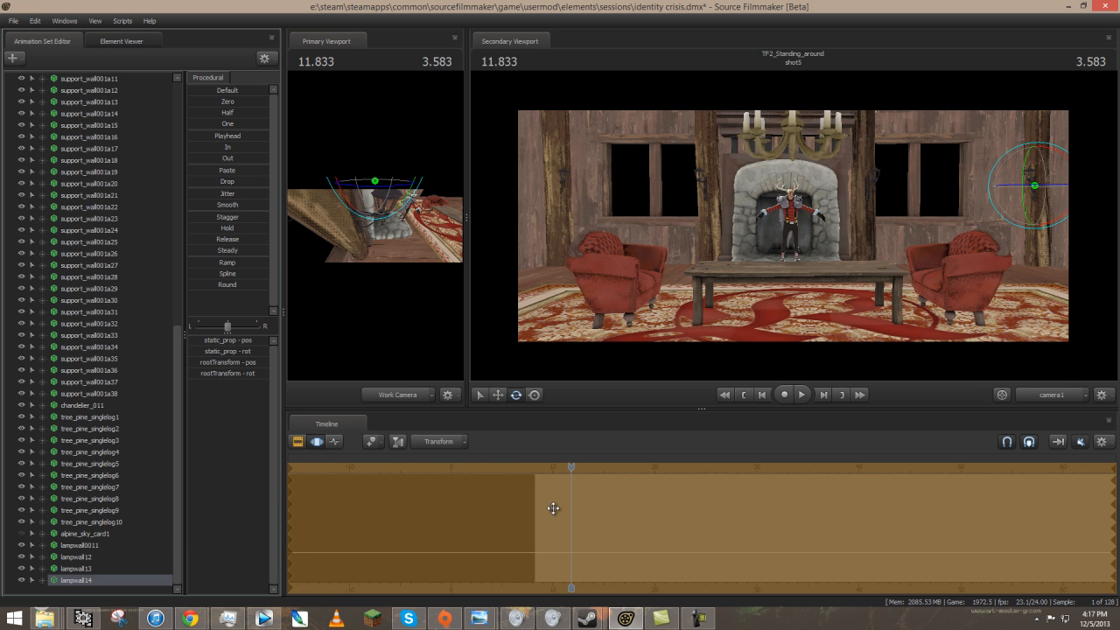
{"action": "right_click", "coordinate": [98, 588]}
{"action": "right_click", "coordinate": [633, 169]}
{"action": "left_click", "coordinate": [672, 200]}
{"action": "key", "text": "space"}
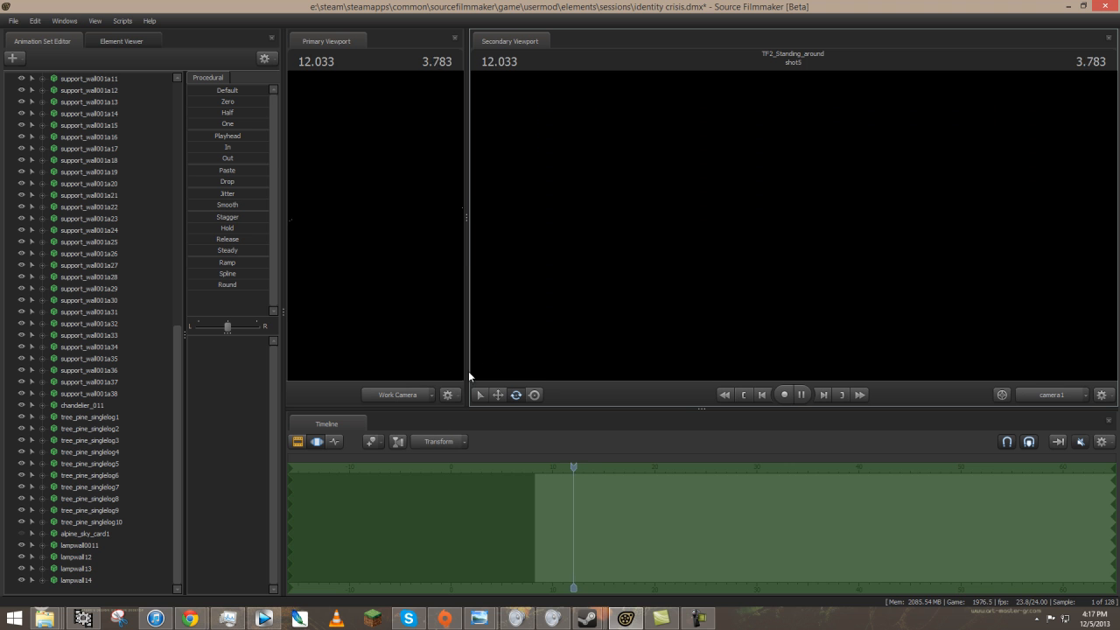
Add a new light to the shot, look through it and aim it into the cabin room.
{"action": "right_click", "coordinate": [92, 596]}
{"action": "left_click", "coordinate": [169, 497]}
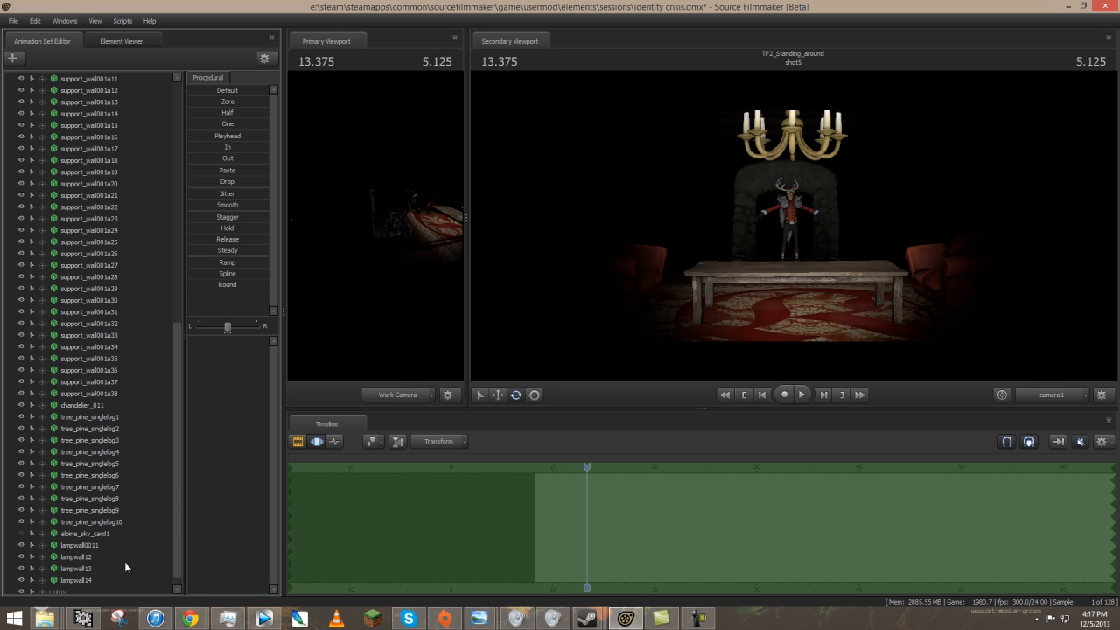
{"action": "left_click", "coordinate": [54, 591]}
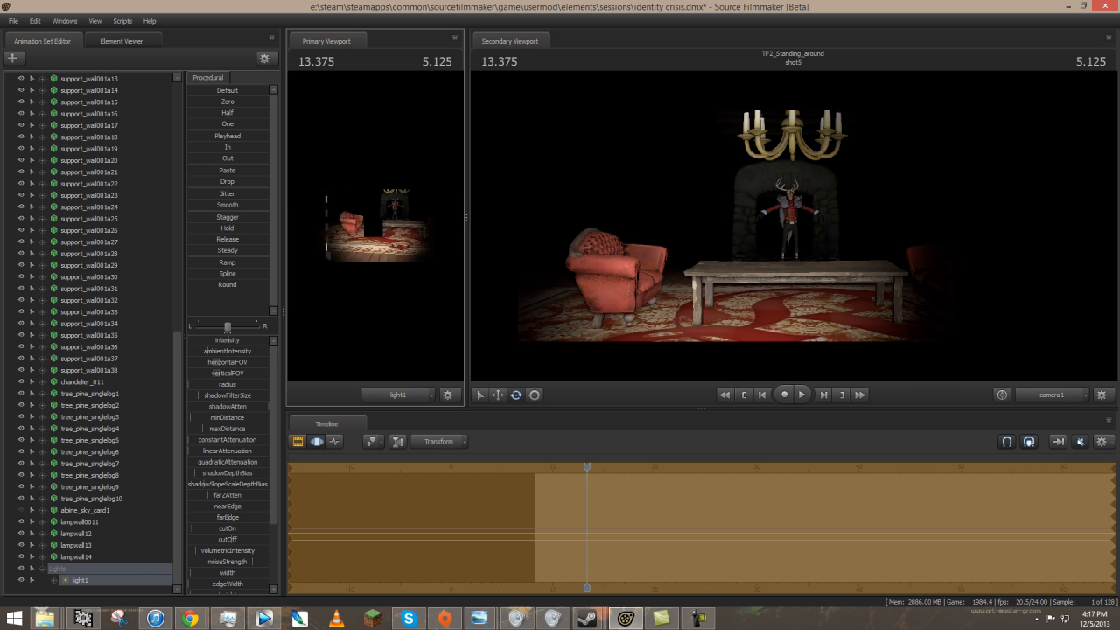
{"action": "left_click_drag", "start_coordinate": [374, 225], "coordinate": [376, 229]}
Adjust the light's intensity, field of view and shadow filter size, and move it behind the rear wall.
{"action": "left_click_drag", "start_coordinate": [229, 340], "coordinate": [203, 357]}
{"action": "left_click_drag", "start_coordinate": [215, 396], "coordinate": [205, 397]}
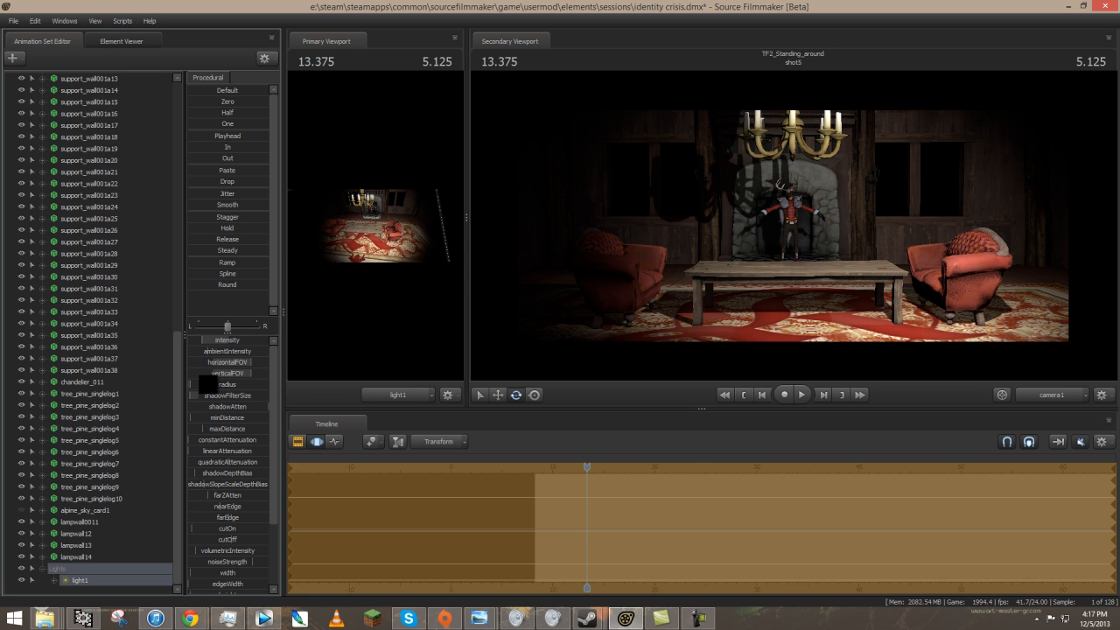
{"action": "mouse_move", "coordinate": [373, 224]}
{"action": "left_mouse_down"}
{"action": "mouse_move", "coordinate": [398, 227]}
{"action": "mouse_move", "coordinate": [375, 226]}
{"action": "left_mouse_up"}
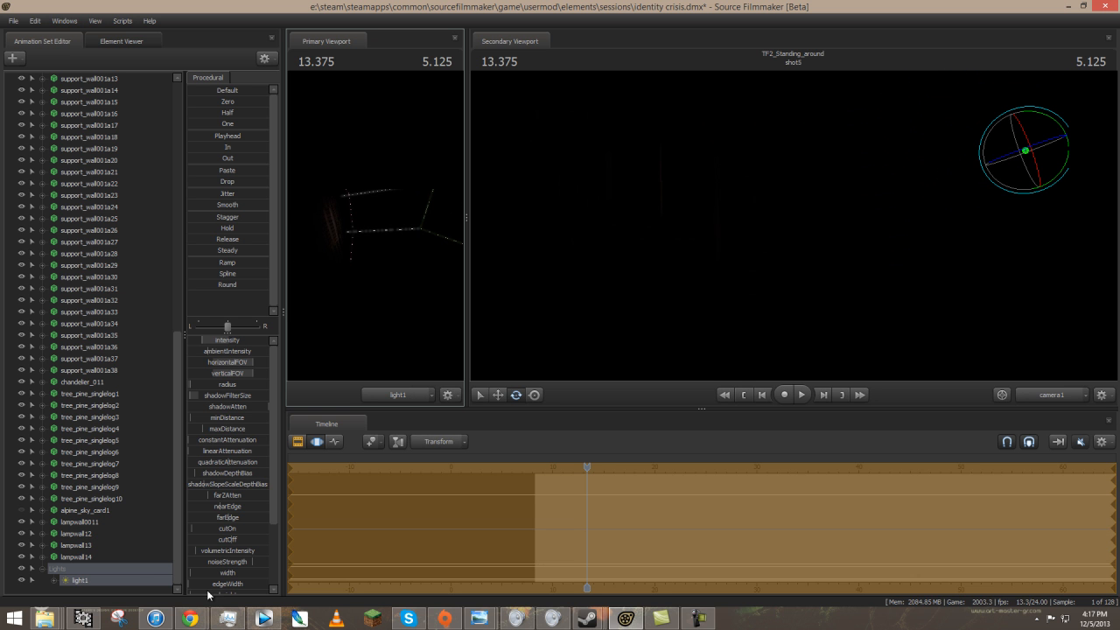
Enable volumetrics on light1, tint it blue and reposition it behind the left window.
{"action": "right_click", "coordinate": [117, 580]}
{"action": "left_click", "coordinate": [153, 558]}
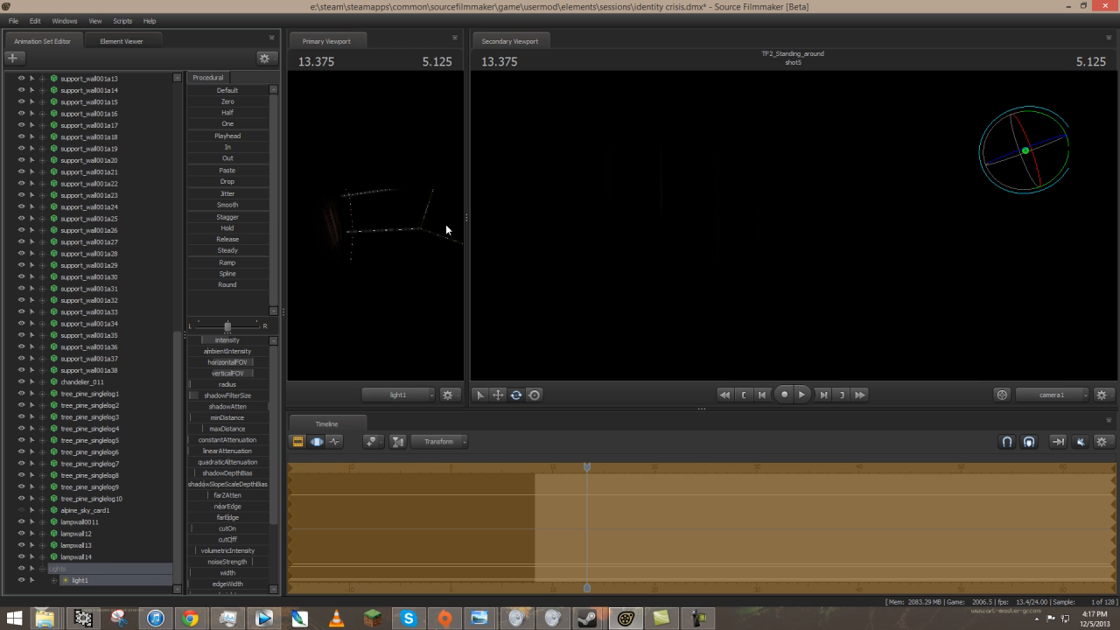
{"action": "scroll", "coordinate": [229, 546], "scroll_direction": "down", "scroll_amount": 3}
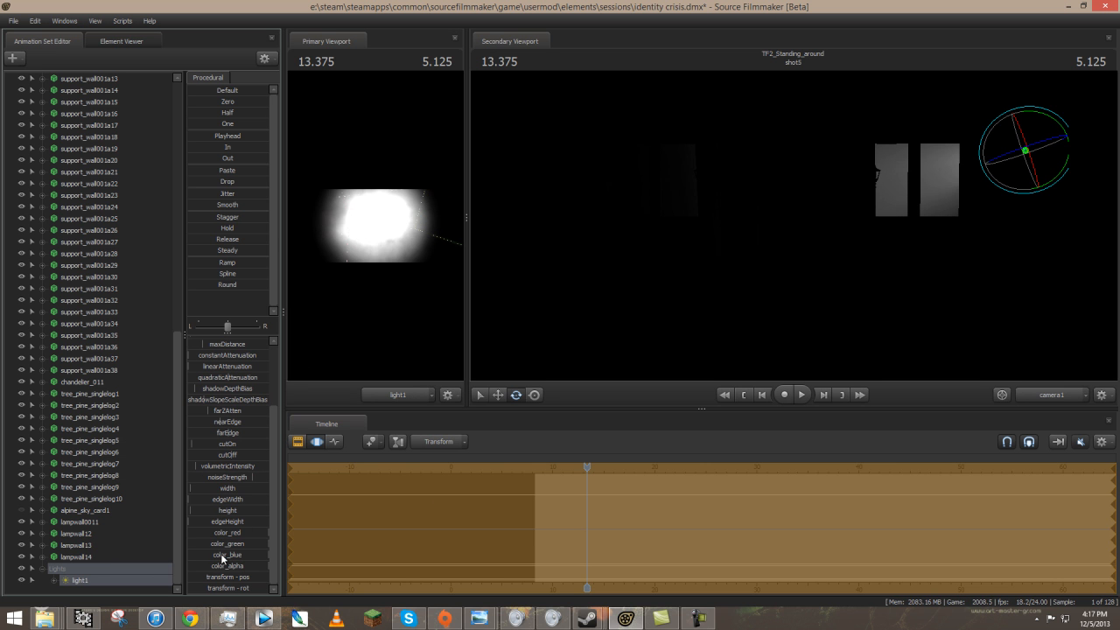
{"action": "left_click_drag", "start_coordinate": [208, 532], "coordinate": [162, 538]}
{"action": "mouse_move", "coordinate": [370, 225]}
{"action": "left_mouse_down"}
{"action": "mouse_move", "coordinate": [395, 224]}
{"action": "mouse_move", "coordinate": [344, 230]}
{"action": "mouse_move", "coordinate": [374, 225]}
{"action": "left_mouse_up"}
Duplicate the blue volumetric light and move the copy behind the right window.
{"action": "right_click", "coordinate": [113, 581]}
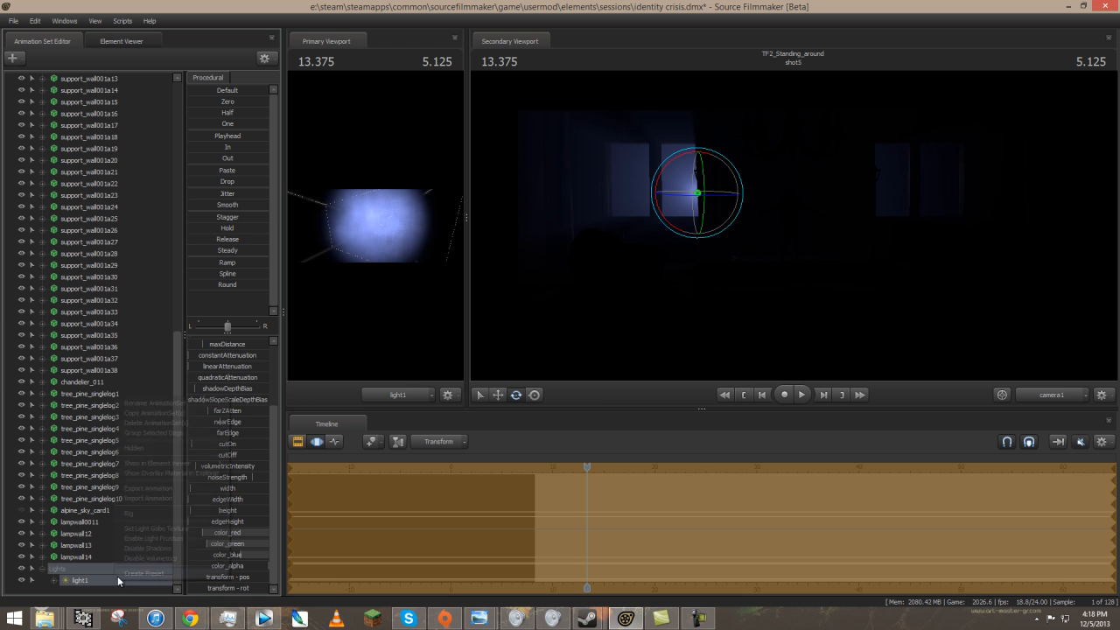
{"action": "left_click", "coordinate": [173, 416]}
{"action": "right_click", "coordinate": [120, 592]}
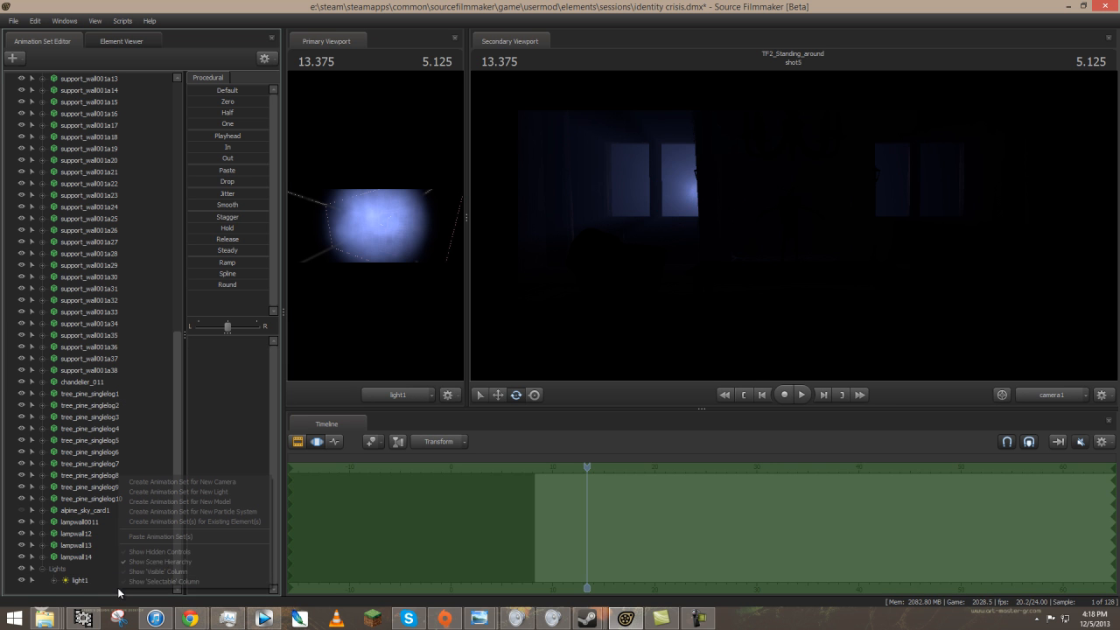
{"action": "left_click", "coordinate": [150, 533]}
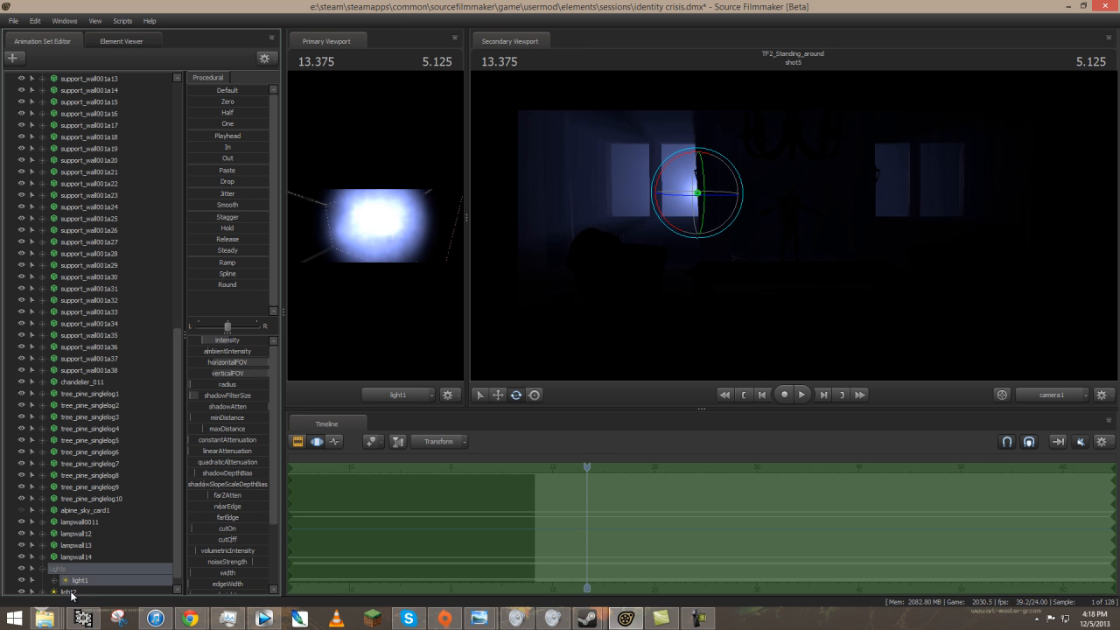
{"action": "left_click", "coordinate": [70, 591]}
{"action": "key", "text": "w"}
{"action": "left_click_drag", "start_coordinate": [698, 194], "coordinate": [867, 191]}
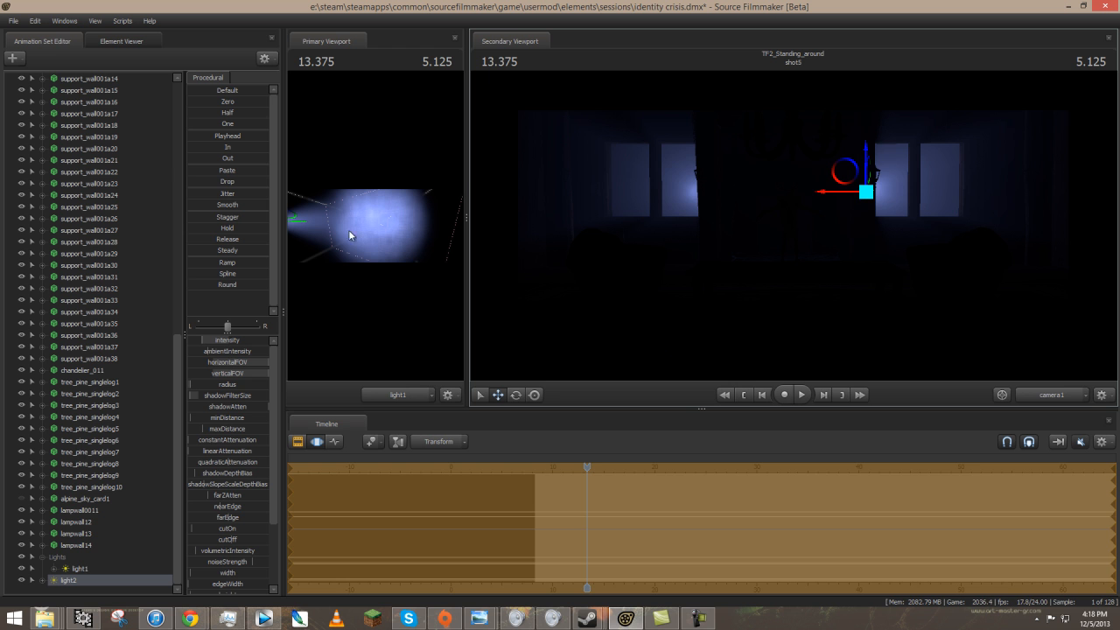
Add another light to the shot and adjust its shadow filter size and intensity.
{"action": "right_click", "coordinate": [84, 592]}
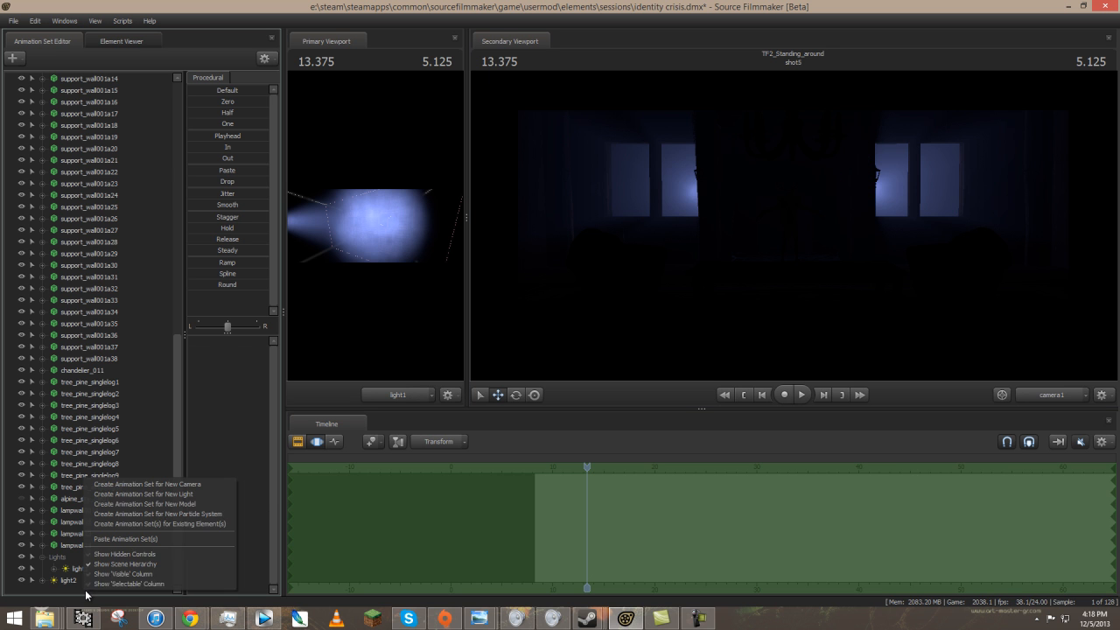
{"action": "left_click", "coordinate": [181, 493]}
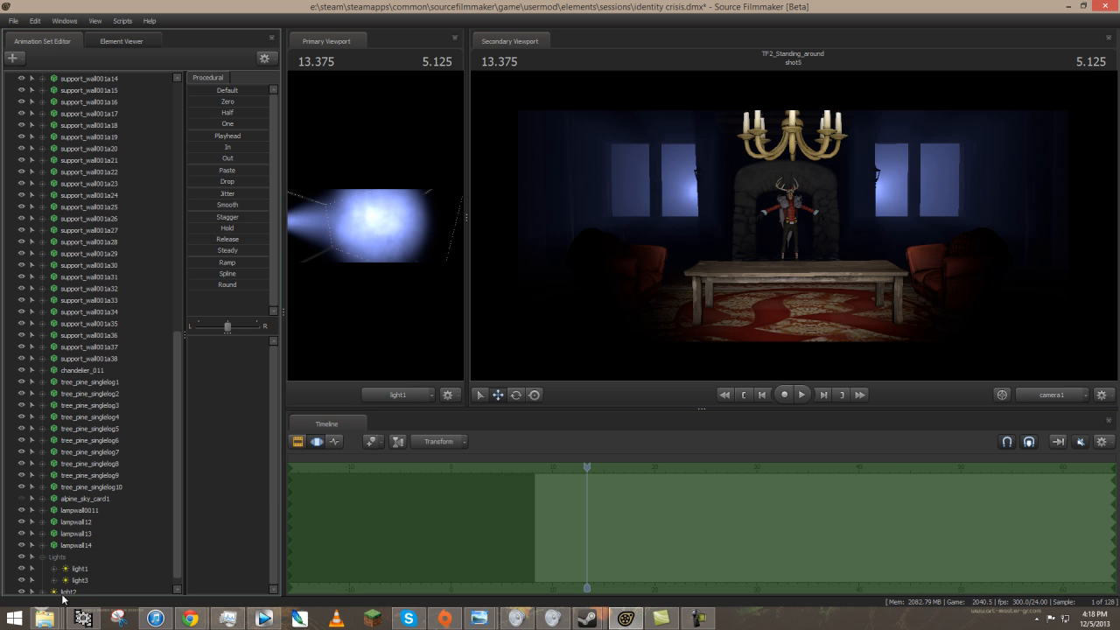
{"action": "left_click", "coordinate": [75, 592]}
{"action": "left_click_drag", "start_coordinate": [244, 396], "coordinate": [238, 395]}
{"action": "left_click_drag", "start_coordinate": [222, 337], "coordinate": [220, 342]}
{"action": "left_click", "coordinate": [81, 568]}
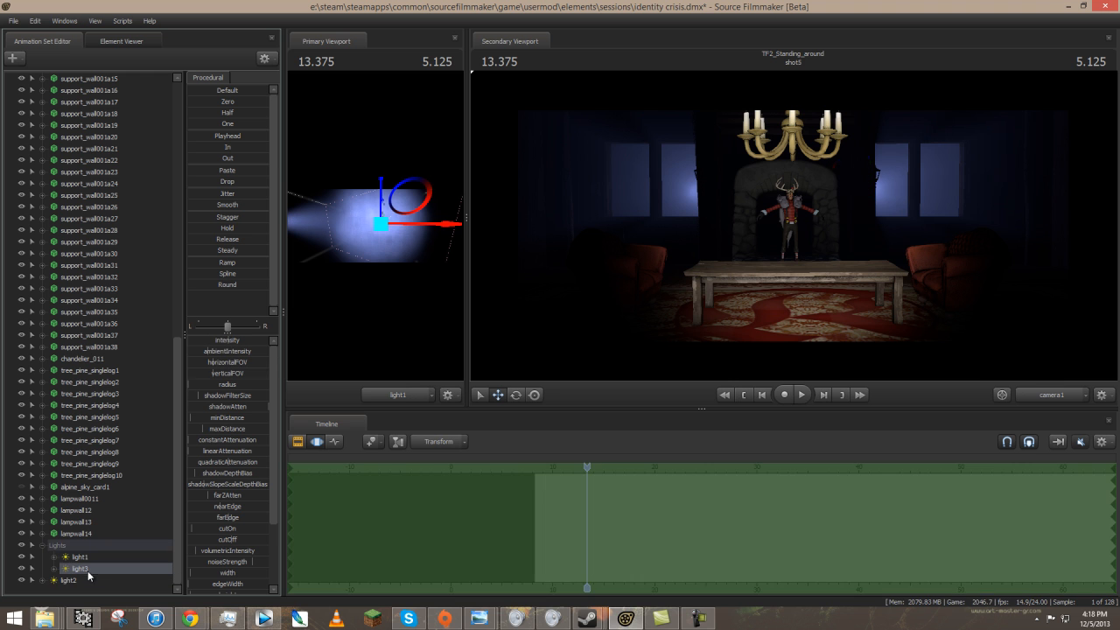
{"action": "left_click_drag", "start_coordinate": [224, 396], "coordinate": [210, 395]}
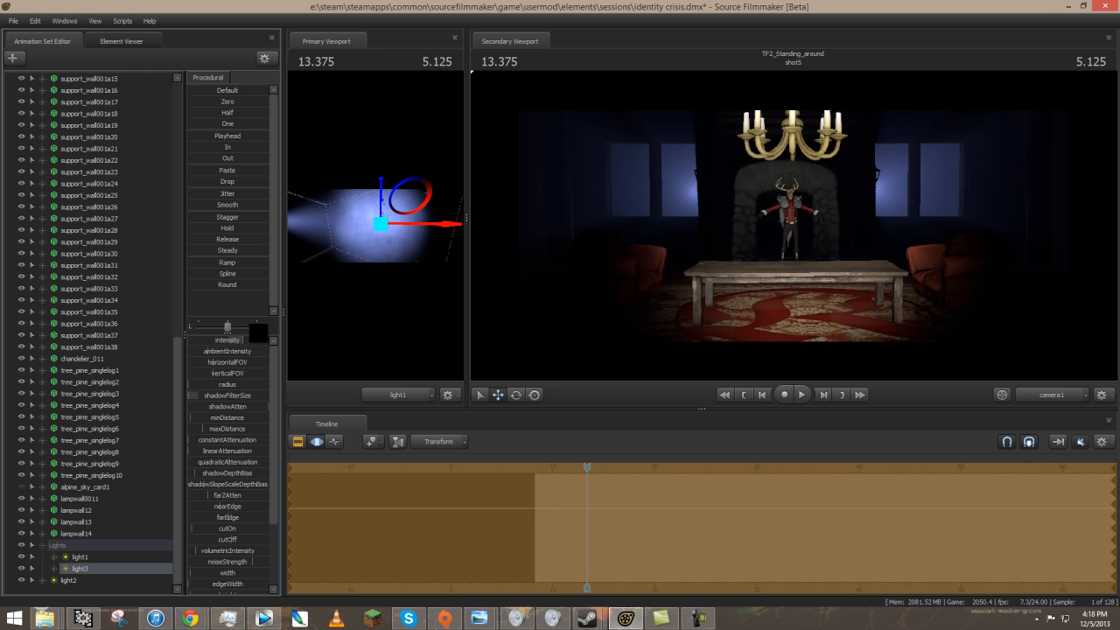
Tint light3 a warm orange, look through it and reposition it so it illuminates the carpet and seating area.
{"action": "scroll", "coordinate": [248, 550], "scroll_direction": "down", "scroll_amount": 3}
{"action": "mouse_move", "coordinate": [263, 530]}
{"action": "left_mouse_down"}
{"action": "mouse_move", "coordinate": [199, 549]}
{"action": "mouse_move", "coordinate": [232, 532]}
{"action": "mouse_move", "coordinate": [246, 560]}
{"action": "mouse_move", "coordinate": [214, 552]}
{"action": "mouse_move", "coordinate": [249, 536]}
{"action": "left_mouse_up"}
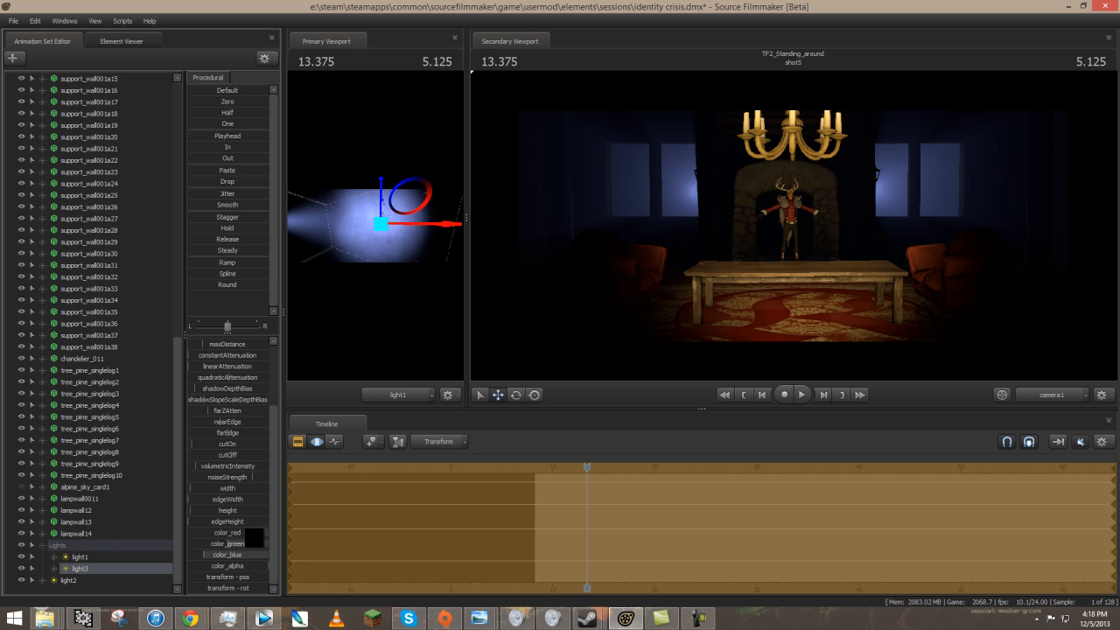
{"action": "left_click", "coordinate": [105, 569]}
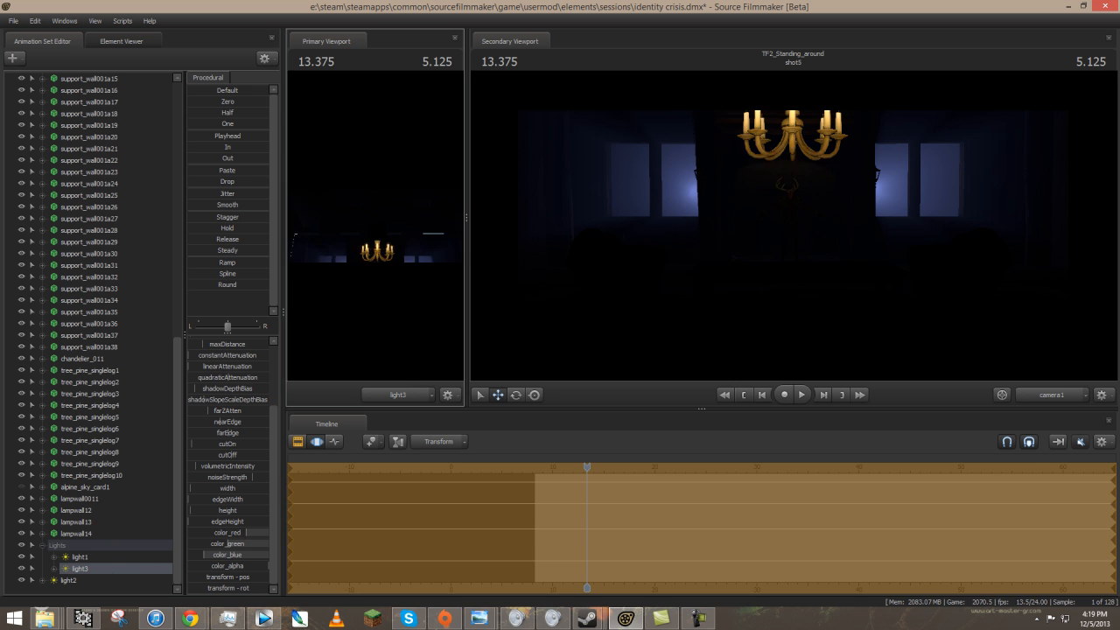
{"action": "key", "text": "s"}
{"action": "left_click_drag", "start_coordinate": [371, 228], "coordinate": [368, 229]}
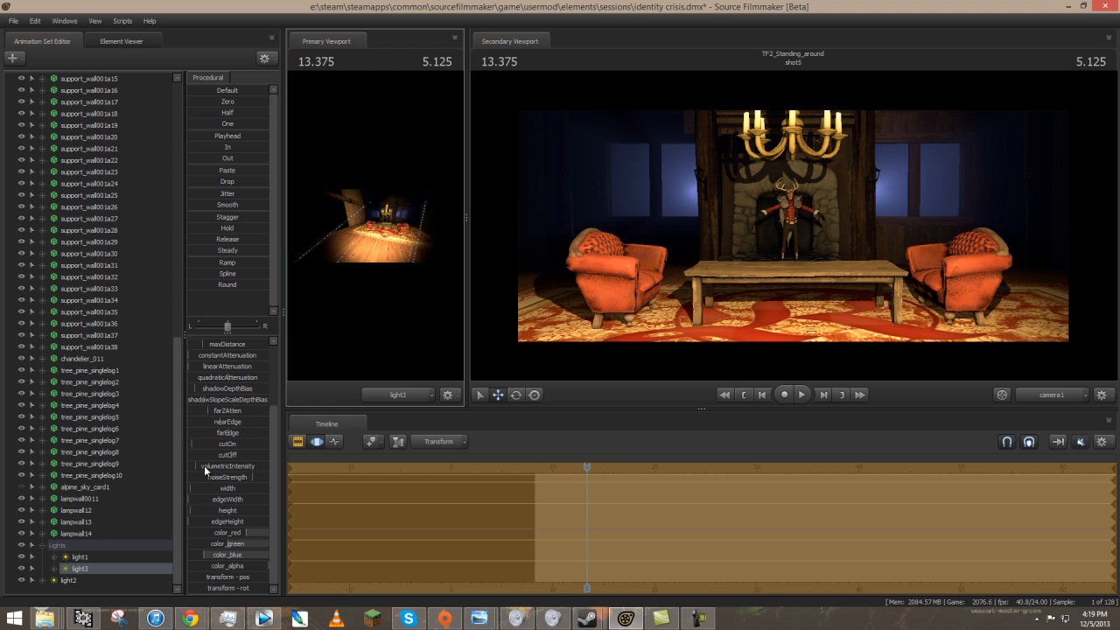
Adjust light3's maximum distance, far attenuation and intensity, and place it above the chandelier shining down.
{"action": "scroll", "coordinate": [202, 425], "scroll_direction": "up", "scroll_amount": 3}
{"action": "left_click_drag", "start_coordinate": [208, 429], "coordinate": [226, 429]}
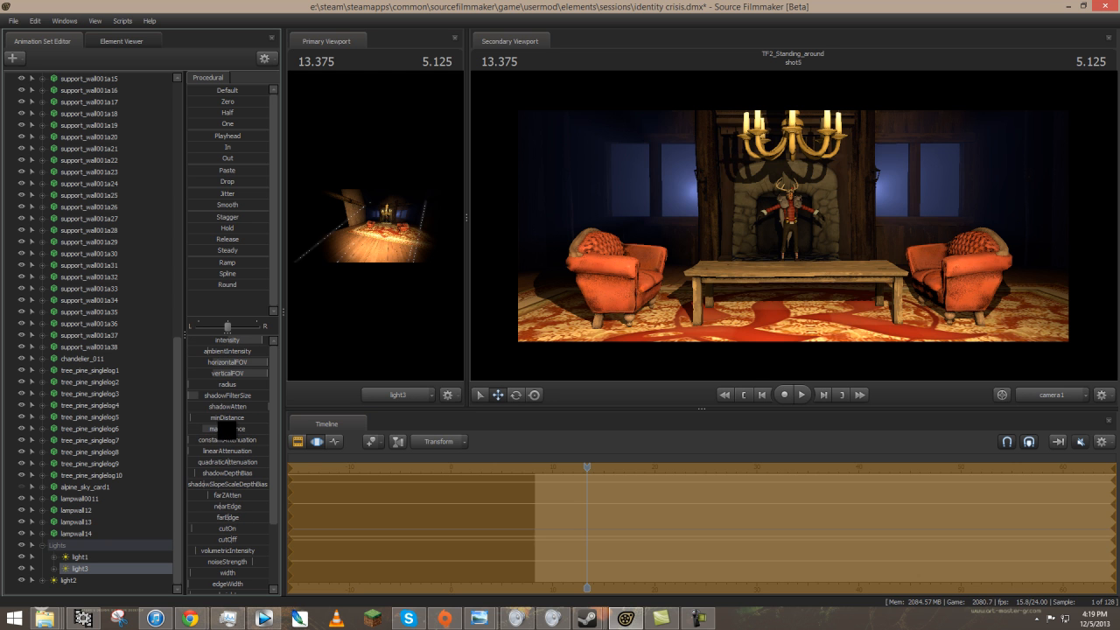
{"action": "left_click_drag", "start_coordinate": [216, 497], "coordinate": [229, 496]}
{"action": "left_click_drag", "start_coordinate": [374, 225], "coordinate": [372, 226]}
{"action": "left_click_drag", "start_coordinate": [247, 340], "coordinate": [196, 335]}
Duplicate the warm chandelier light light3 and look through the copy.
{"action": "right_click", "coordinate": [84, 569]}
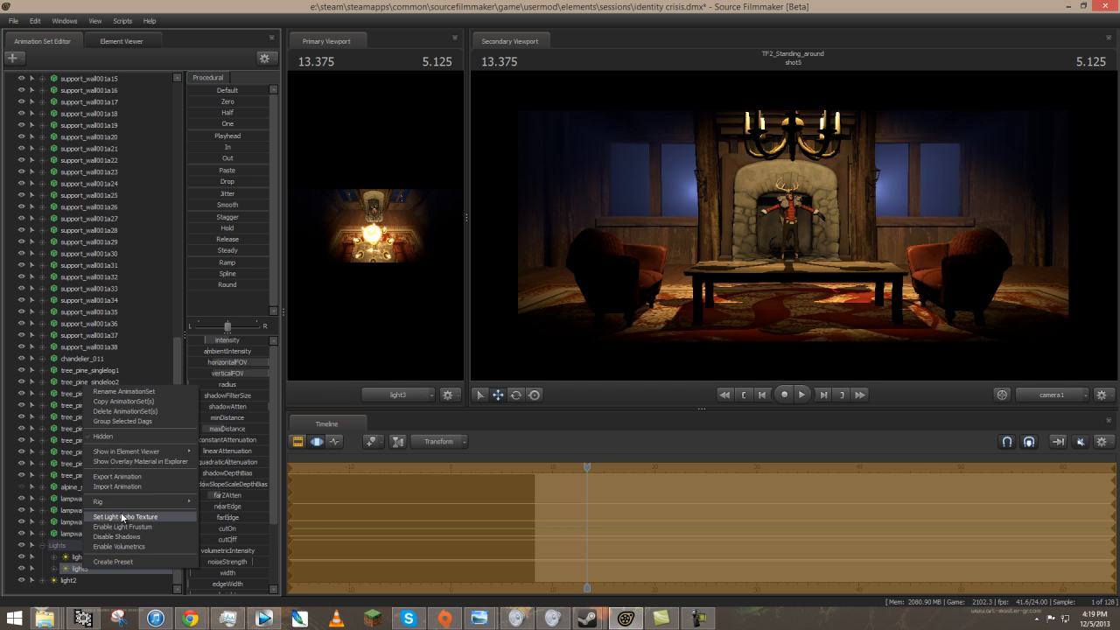
{"action": "left_click", "coordinate": [88, 580]}
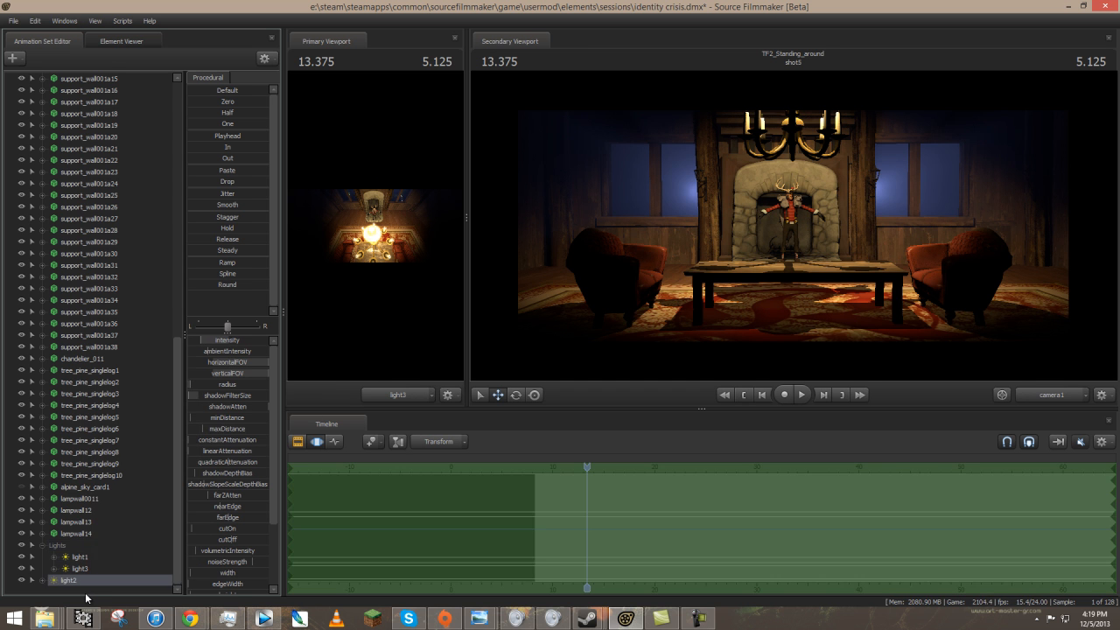
{"action": "right_click", "coordinate": [86, 597]}
{"action": "left_click", "coordinate": [129, 540]}
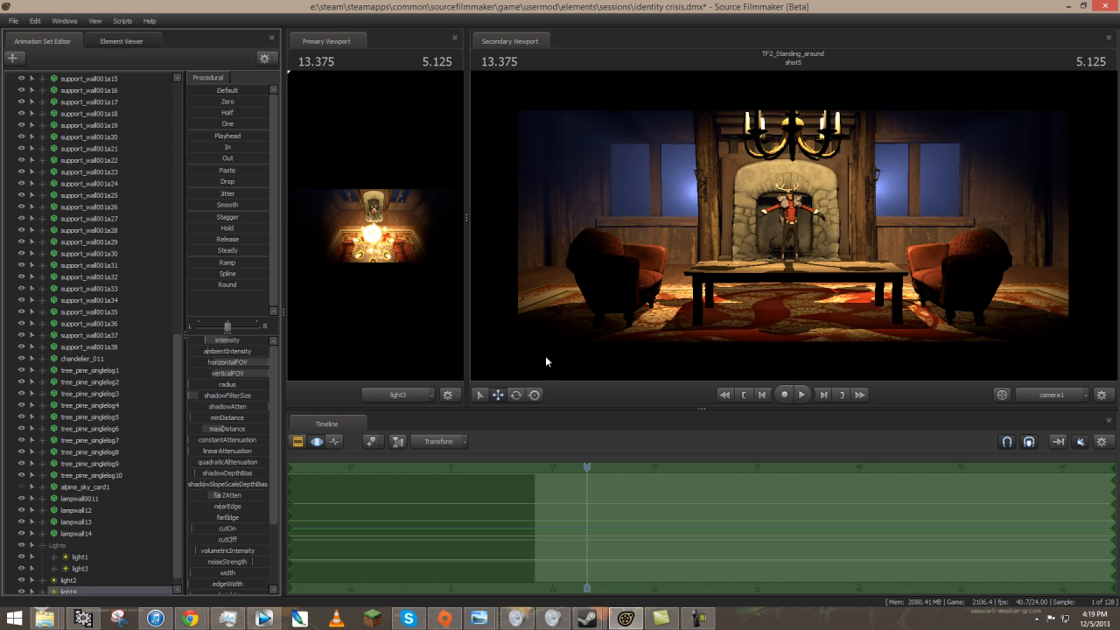
{"action": "left_click", "coordinate": [80, 578]}
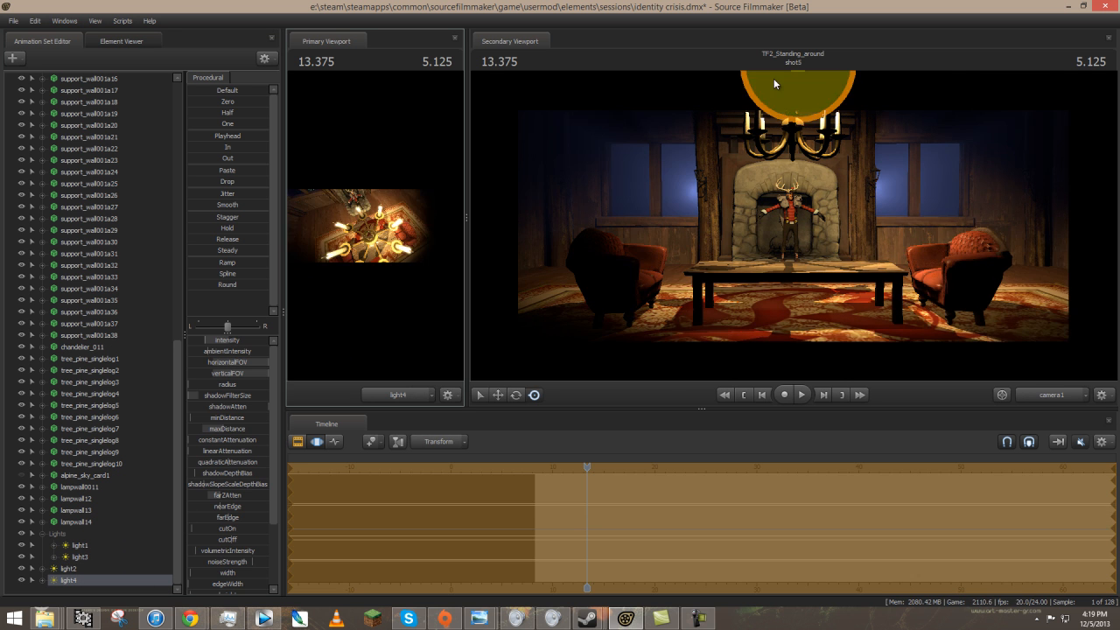
Rotate light4 and move it to a low position in front of the table.
{"action": "left_click_drag", "start_coordinate": [797, 75], "coordinate": [793, 262]}
{"action": "key", "text": "w"}
{"action": "key", "text": "ctrl+z"}
{"action": "left_click_drag", "start_coordinate": [409, 261], "coordinate": [375, 225]}
{"action": "key", "text": "w"}
{"action": "key", "text": "r"}
{"action": "left_click_drag", "start_coordinate": [797, 85], "coordinate": [795, 225]}
{"action": "left_click_drag", "start_coordinate": [435, 205], "coordinate": [375, 228]}
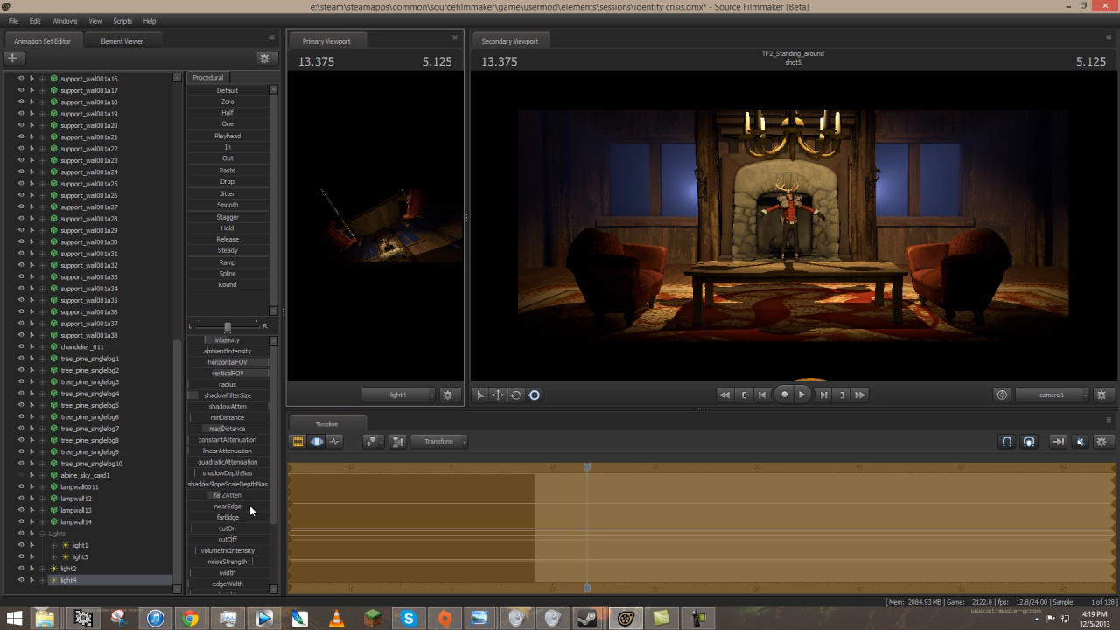
Disable shadows on light4, lower its intensity and refine its position facing the room.
{"action": "right_click", "coordinate": [102, 580]}
{"action": "left_click", "coordinate": [129, 548]}
{"action": "left_click_drag", "start_coordinate": [374, 226], "coordinate": [375, 227]}
{"action": "left_click_drag", "start_coordinate": [233, 340], "coordinate": [219, 343]}
{"action": "left_click_drag", "start_coordinate": [371, 231], "coordinate": [371, 232]}
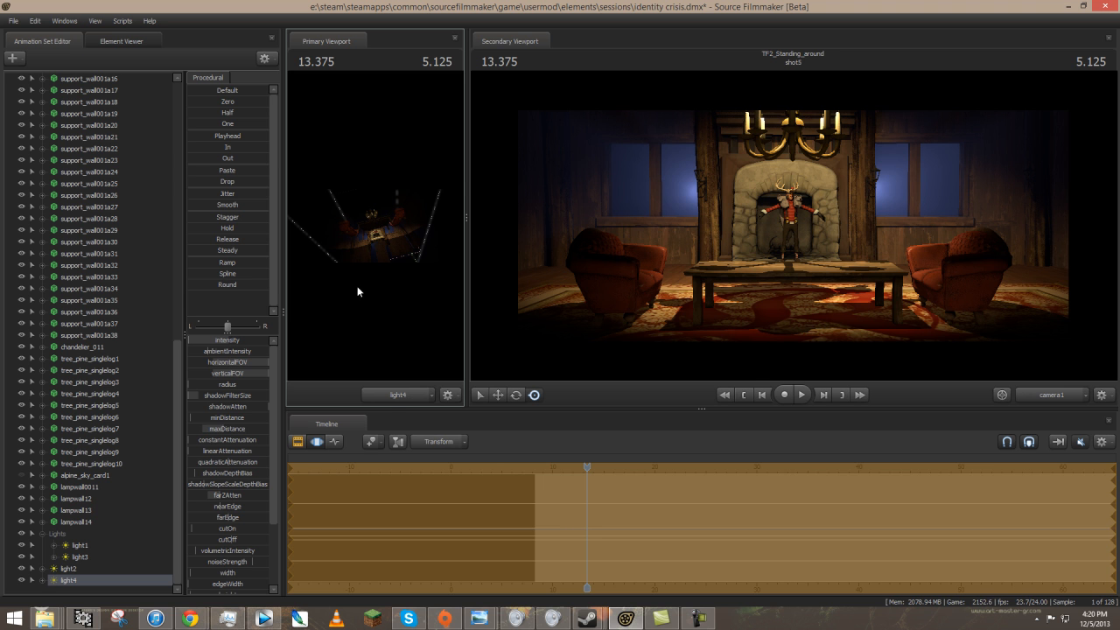
Switch the primary view to the work camera, look over the set and add another light to the shot.
{"action": "left_click", "coordinate": [388, 395]}
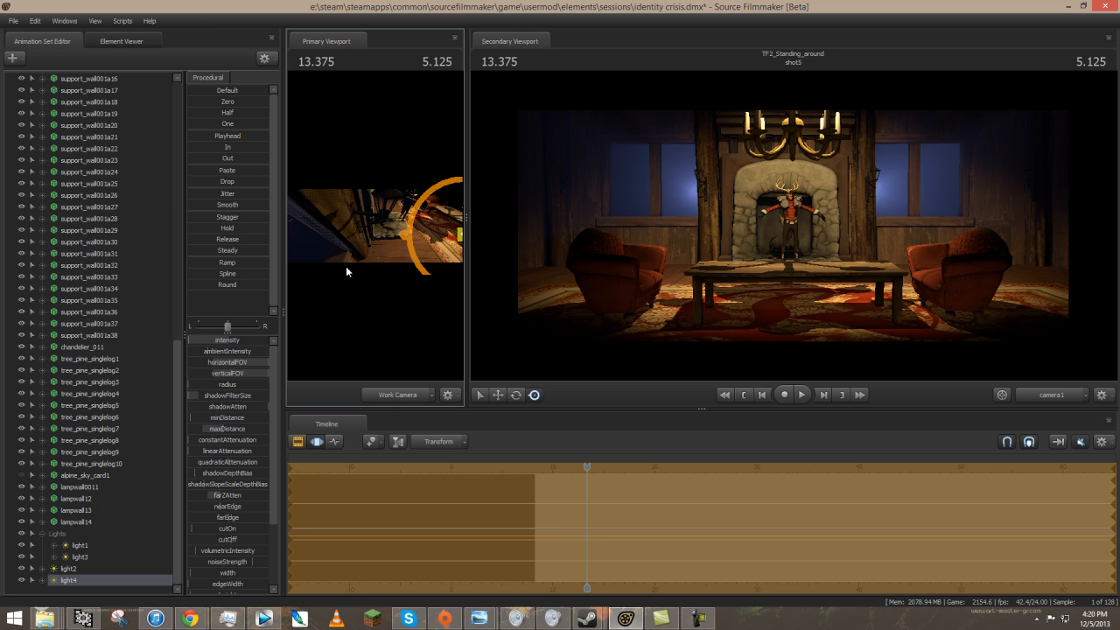
{"action": "left_click_drag", "start_coordinate": [345, 267], "coordinate": [374, 225]}
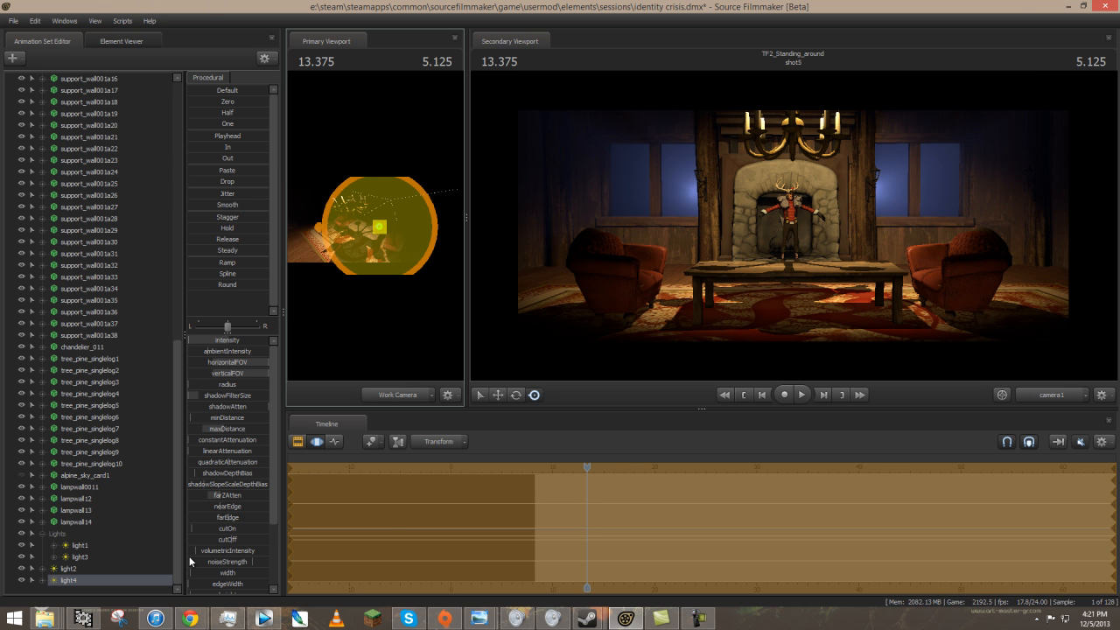
{"action": "left_click", "coordinate": [133, 594]}
{"action": "right_click", "coordinate": [133, 592]}
{"action": "left_click", "coordinate": [200, 493]}
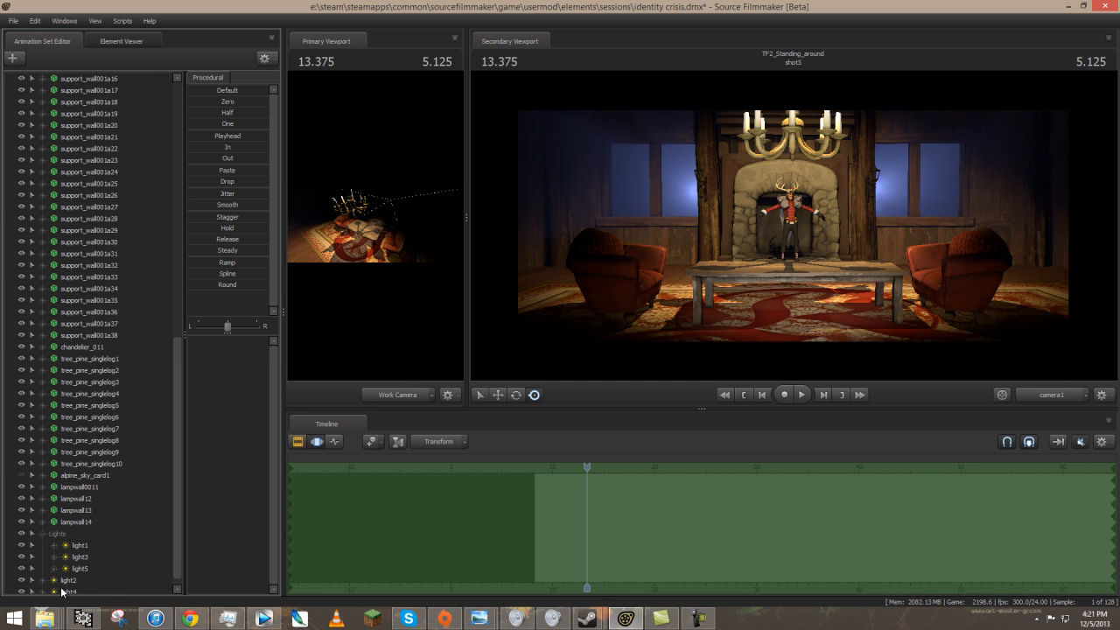
Look through light5 and move it towards the left armchair.
{"action": "left_click_drag", "start_coordinate": [74, 566], "coordinate": [376, 296]}
{"action": "key", "text": "w"}
{"action": "left_click_drag", "start_coordinate": [374, 226], "coordinate": [374, 225]}
{"action": "key", "text": "a"}
{"action": "left_click_drag", "start_coordinate": [490, 280], "coordinate": [610, 266]}
{"action": "mouse_move", "coordinate": [380, 229]}
{"action": "left_mouse_down"}
{"action": "mouse_move", "coordinate": [358, 226]}
{"action": "mouse_move", "coordinate": [375, 225]}
{"action": "left_mouse_up"}
Fine-tune light5's position and aim beside the left armchair so it catches the chair's top edge.
{"action": "key", "text": "s"}
{"action": "key", "text": "z"}
{"action": "key", "text": "z"}
{"action": "key", "text": "s"}
{"action": "key", "text": "x"}
{"action": "key", "text": "s"}
{"action": "key", "text": "z"}
{"action": "key", "text": "x"}
{"action": "key", "text": "s"}
{"action": "scroll", "coordinate": [374, 225], "scroll_direction": "up", "scroll_amount": 3}
{"action": "key", "text": "w"}
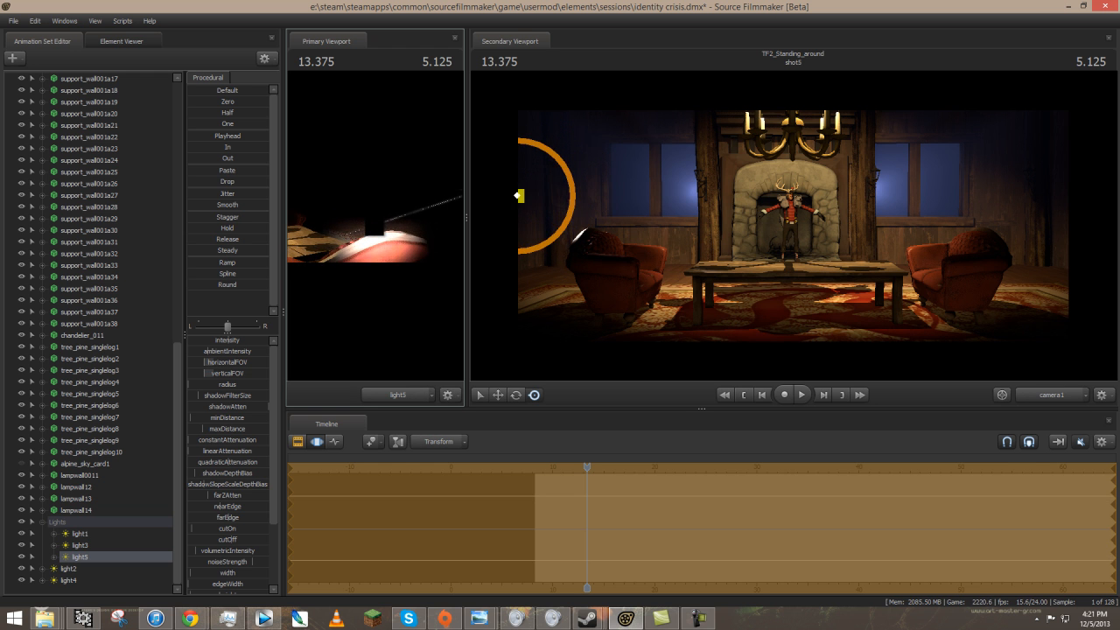
Copy the armchair rim light light5.
{"action": "right_click", "coordinate": [93, 558]}
{"action": "left_click", "coordinate": [147, 388]}
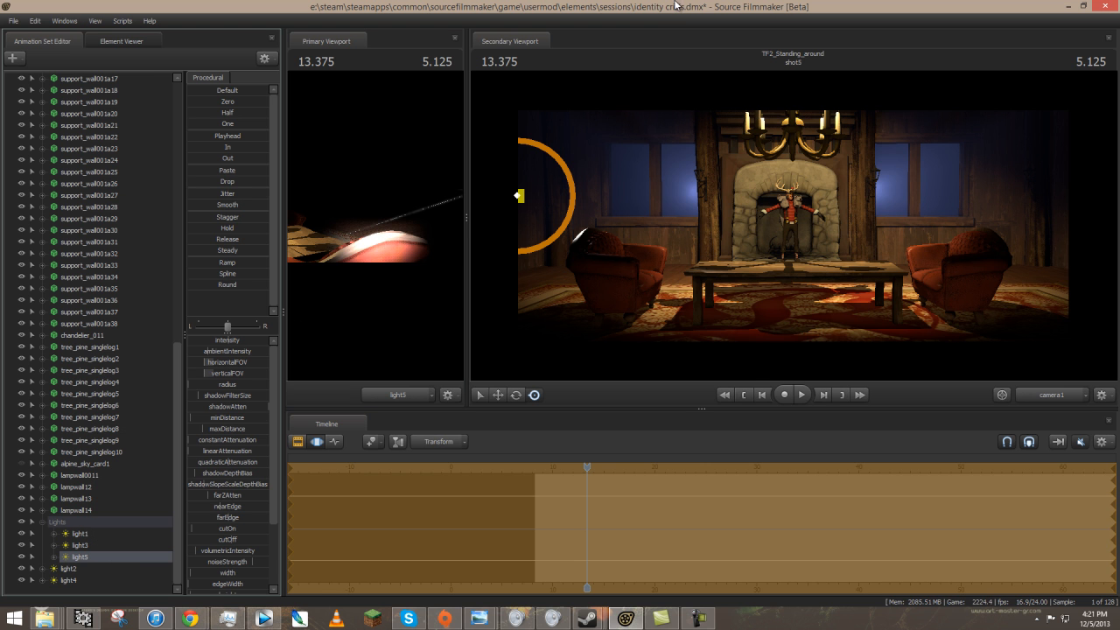